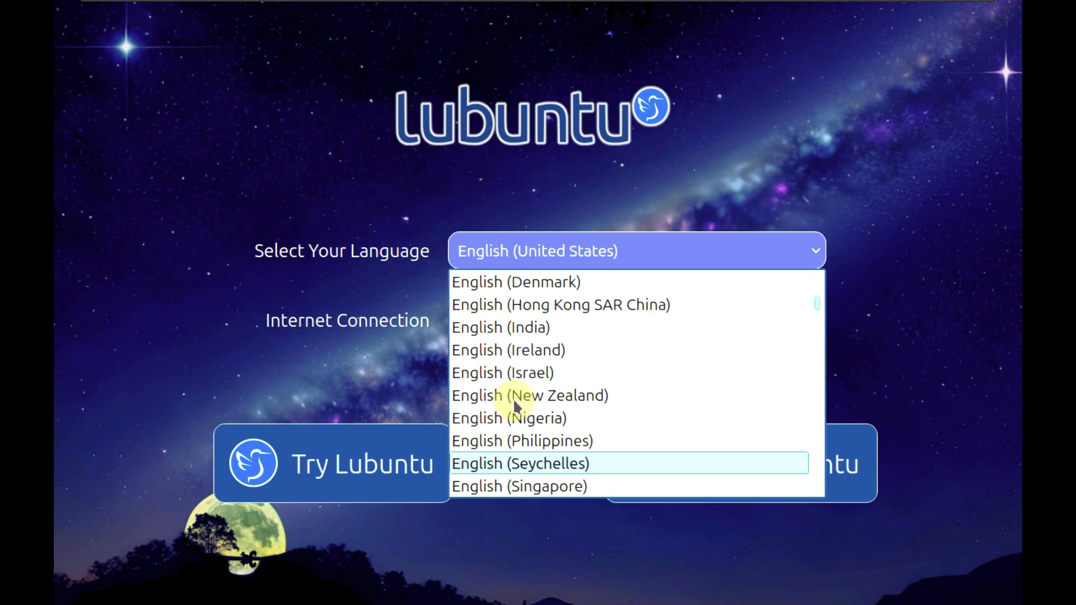
# Look through the available languages in the Lubuntu welcome screen's language list.
pyautogui.scroll(1, 513, 399)
pyautogui.scroll(-6, 512, 399)
pyautogui.scroll(-7, 514, 402)
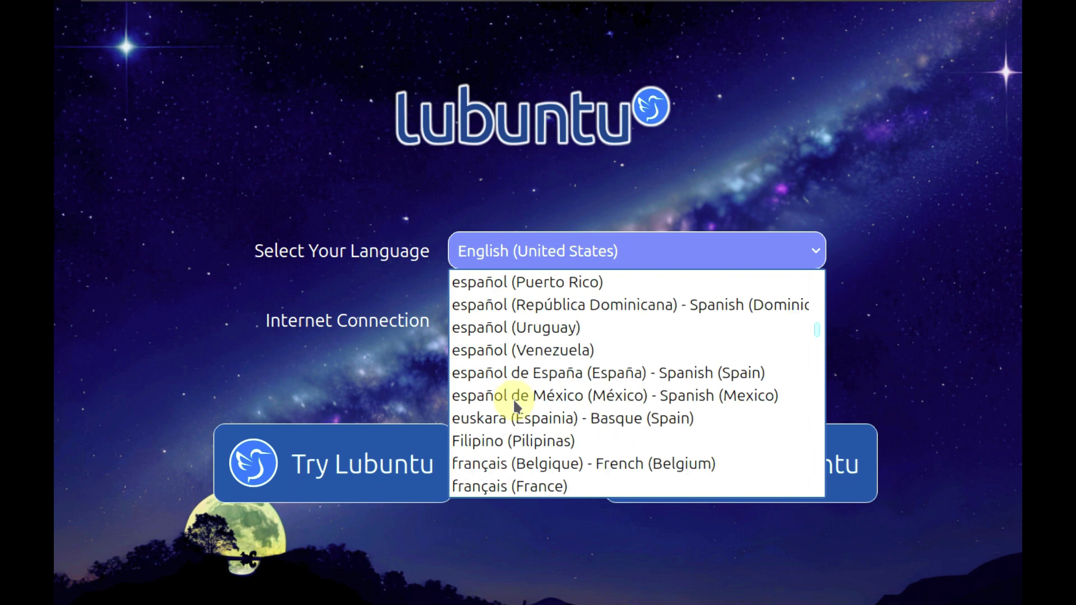
pyautogui.scroll(-6, 514, 402)
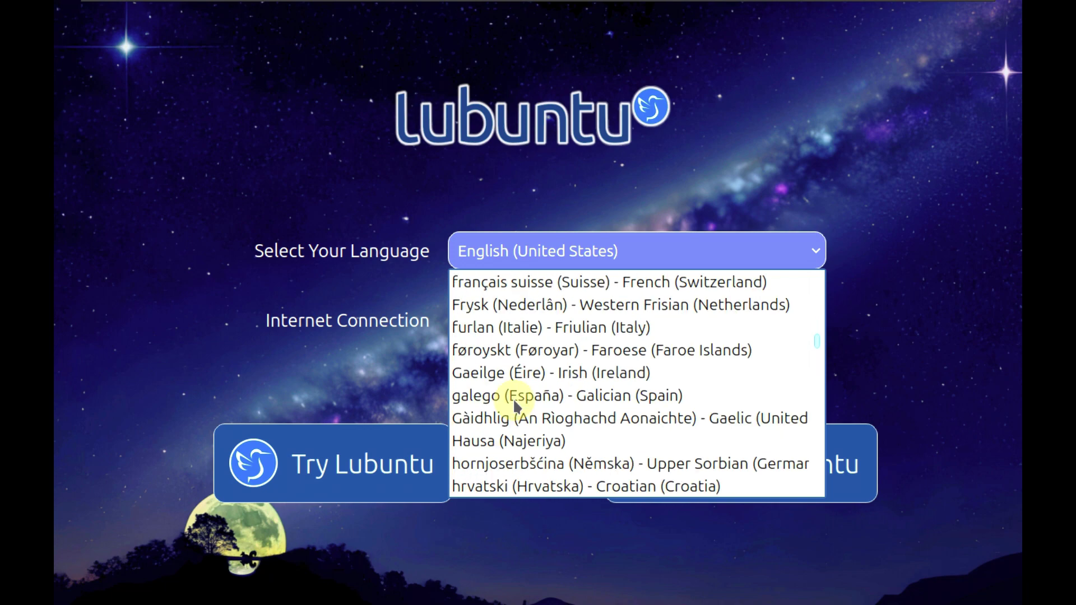
pyautogui.click(697, 155)
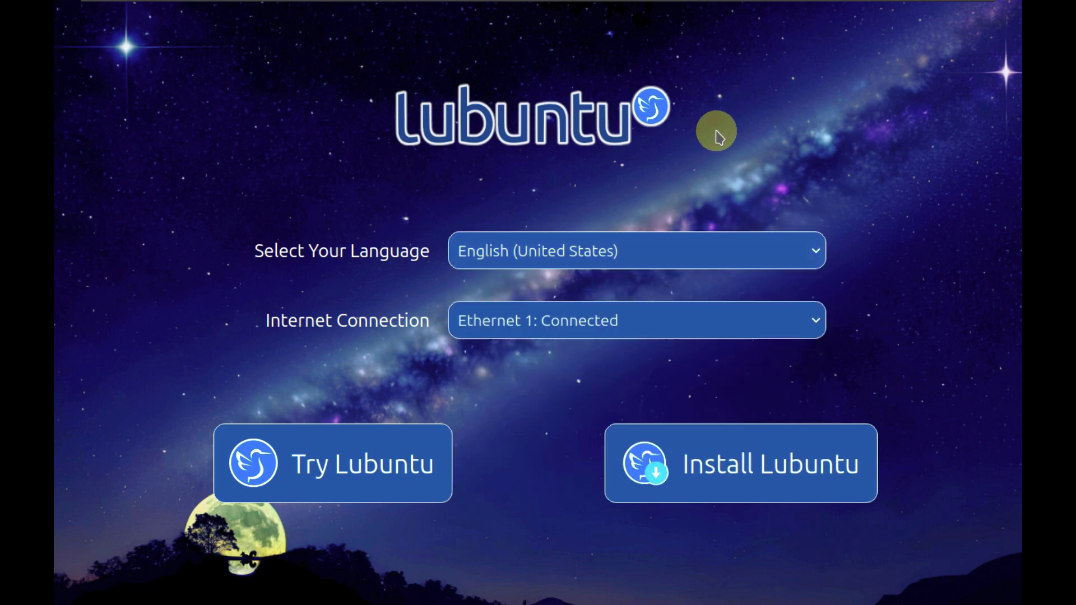
# Check the available internet connections on the welcome screen and start the live Try Lubuntu session.
pyautogui.click(672, 322)
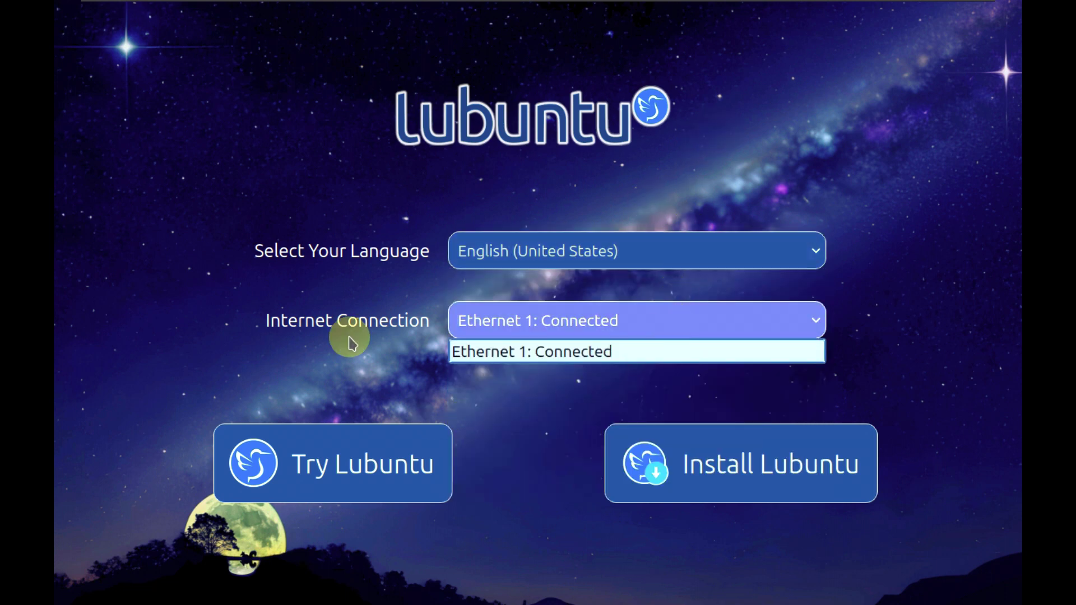
pyautogui.click(180, 166)
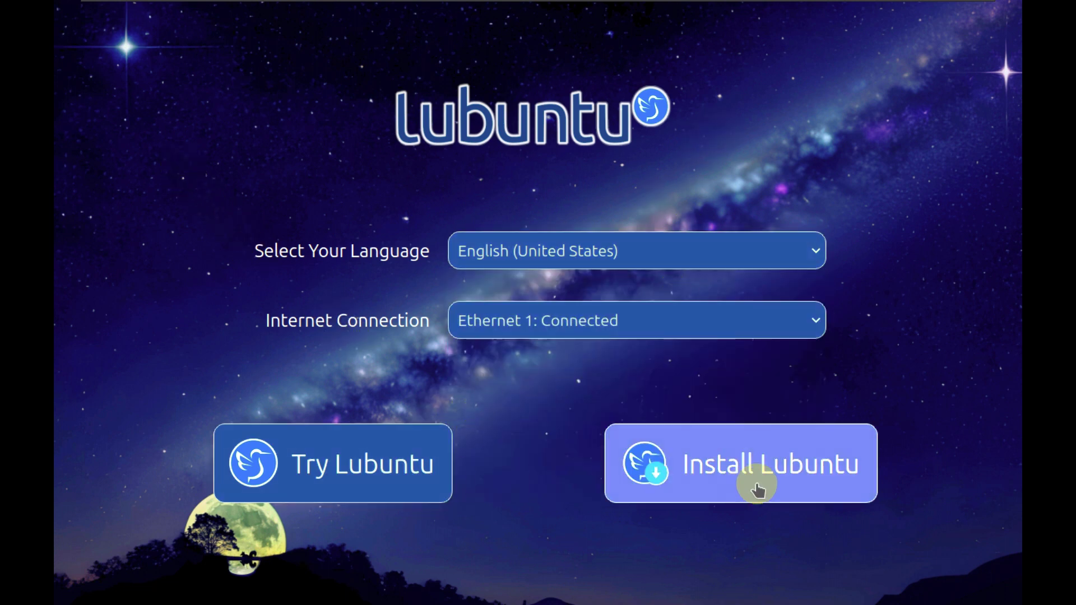
pyautogui.click(390, 471)
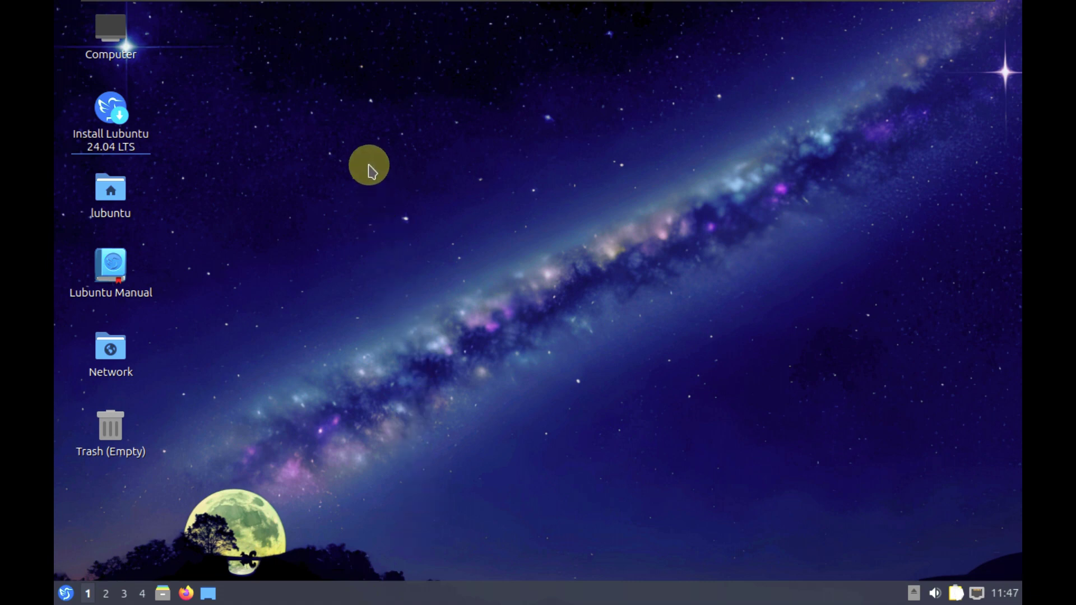
pyautogui.rightClick(369, 166)
pyautogui.click(260, 232)
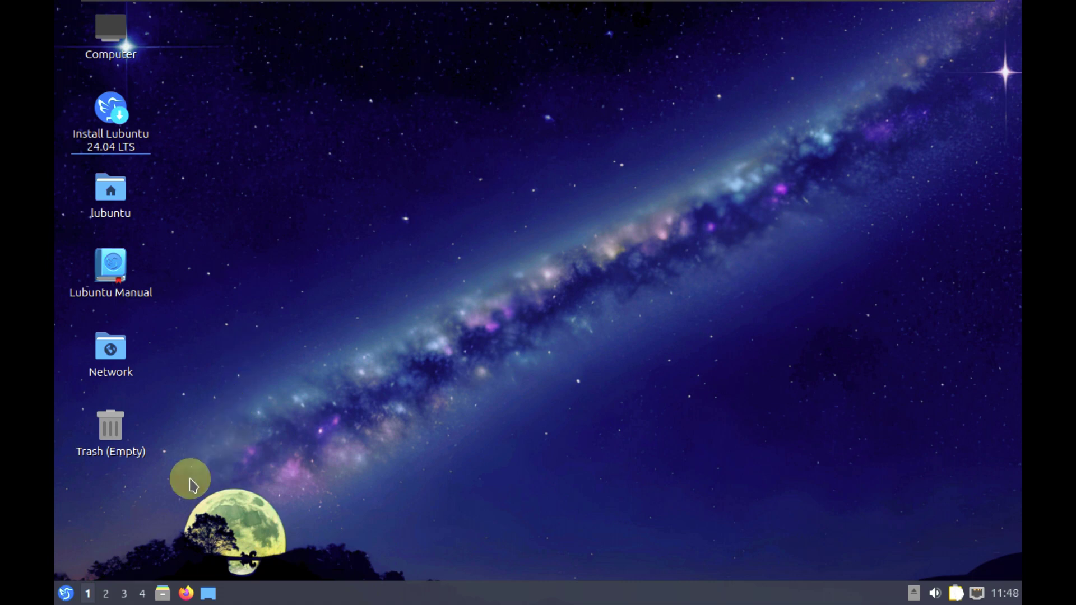
# Set the Virtual1 display's resolution to 1920x1080 in LXQt's Monitor Settings and apply it.
pyautogui.click(68, 593)
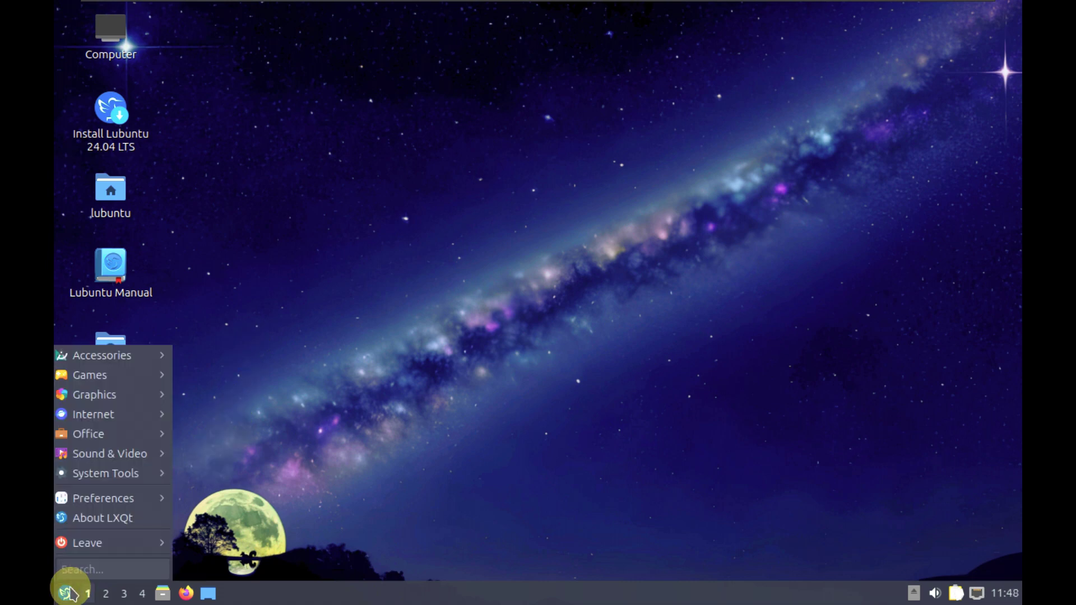
pyautogui.moveTo(91, 507)
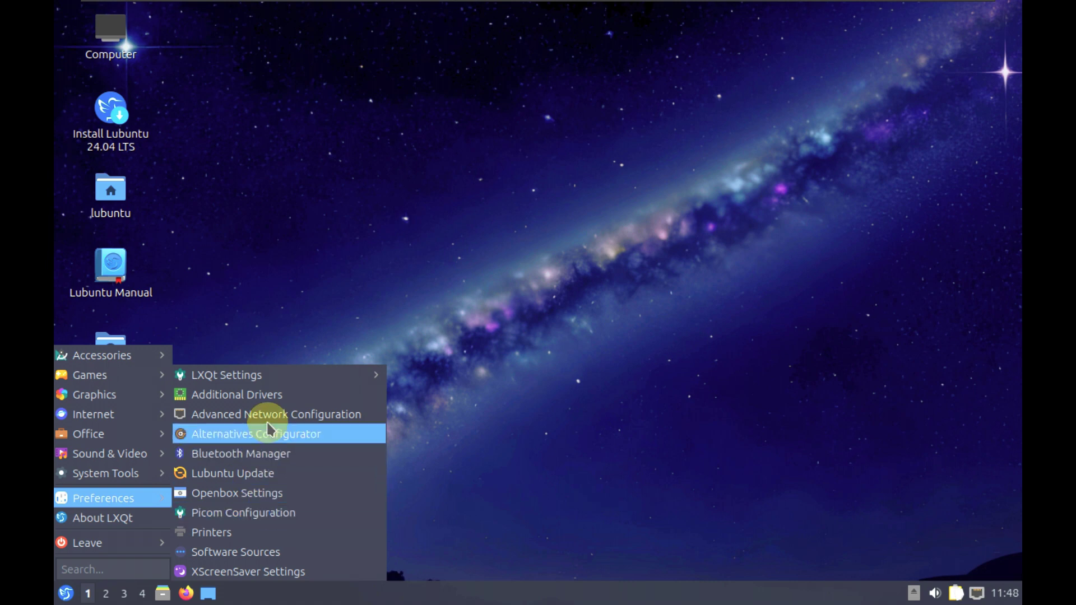
pyautogui.moveTo(275, 378)
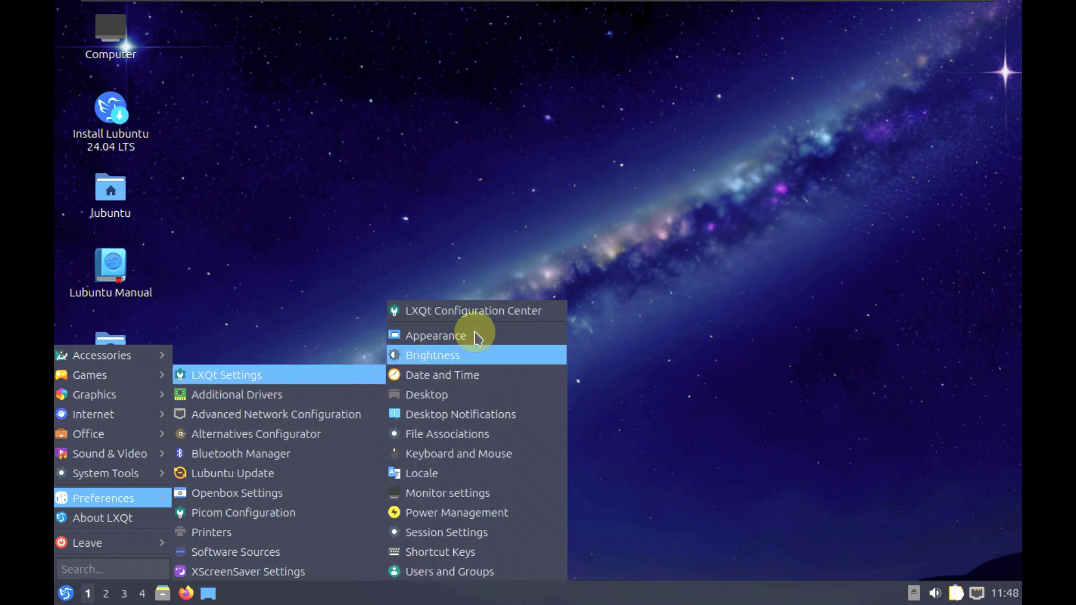
pyautogui.click(478, 493)
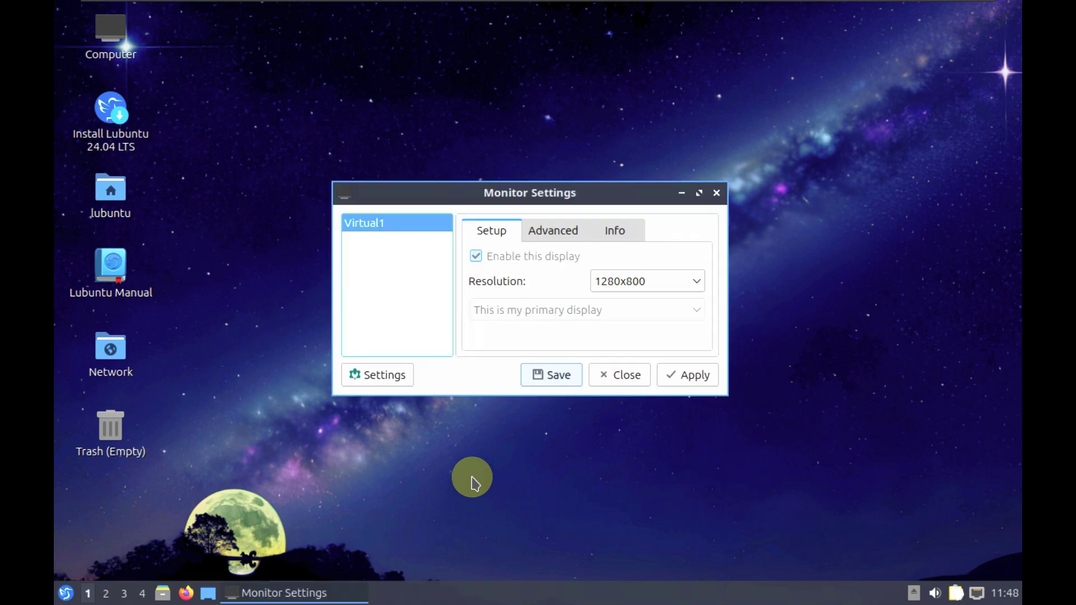
pyautogui.click(679, 292)
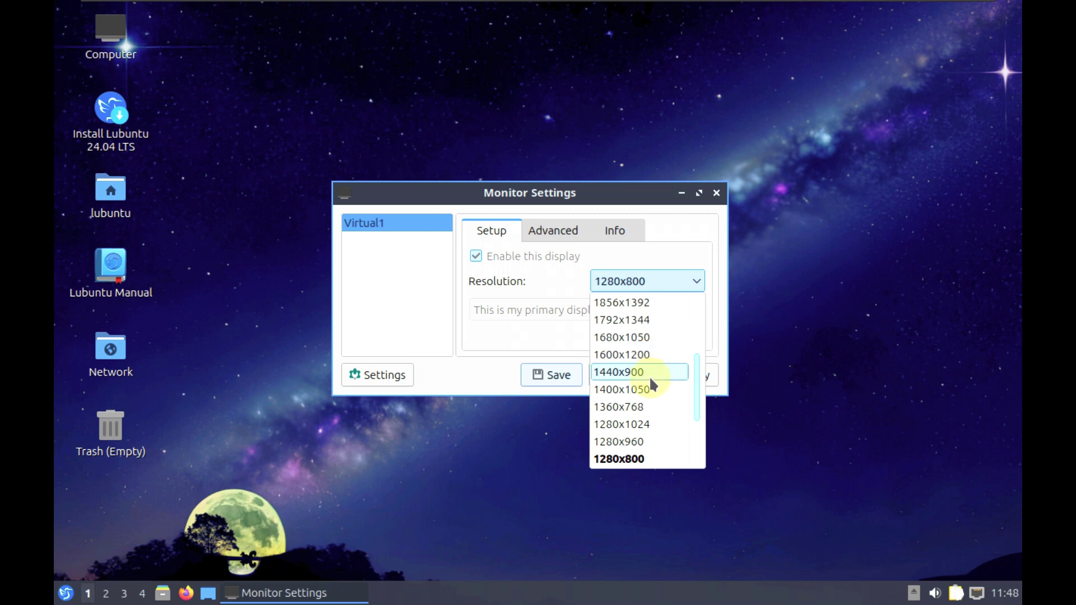
pyautogui.scroll(2, 648, 374)
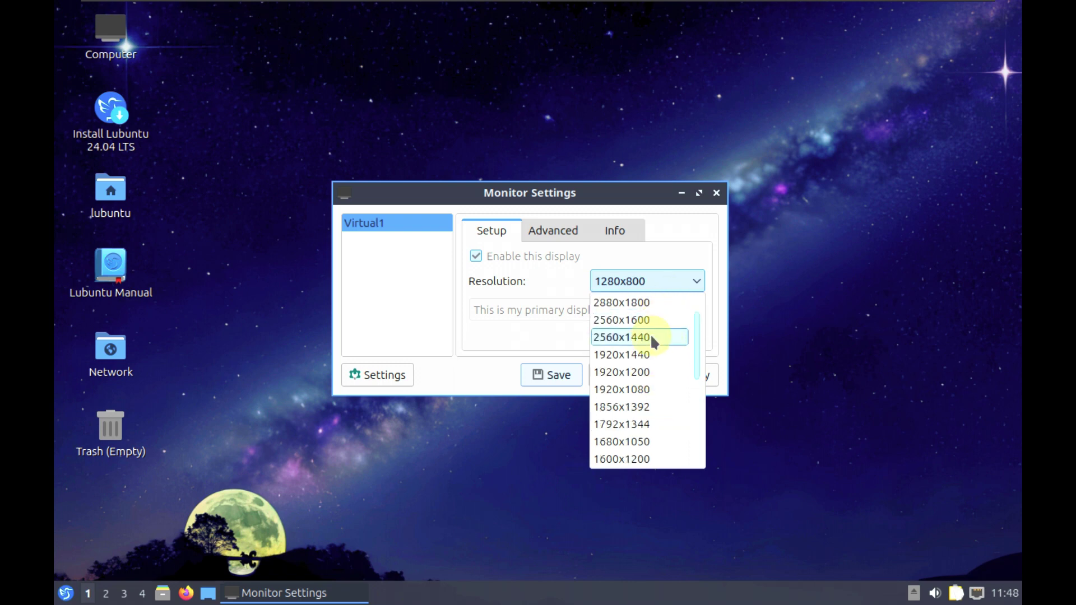
pyautogui.click(650, 389)
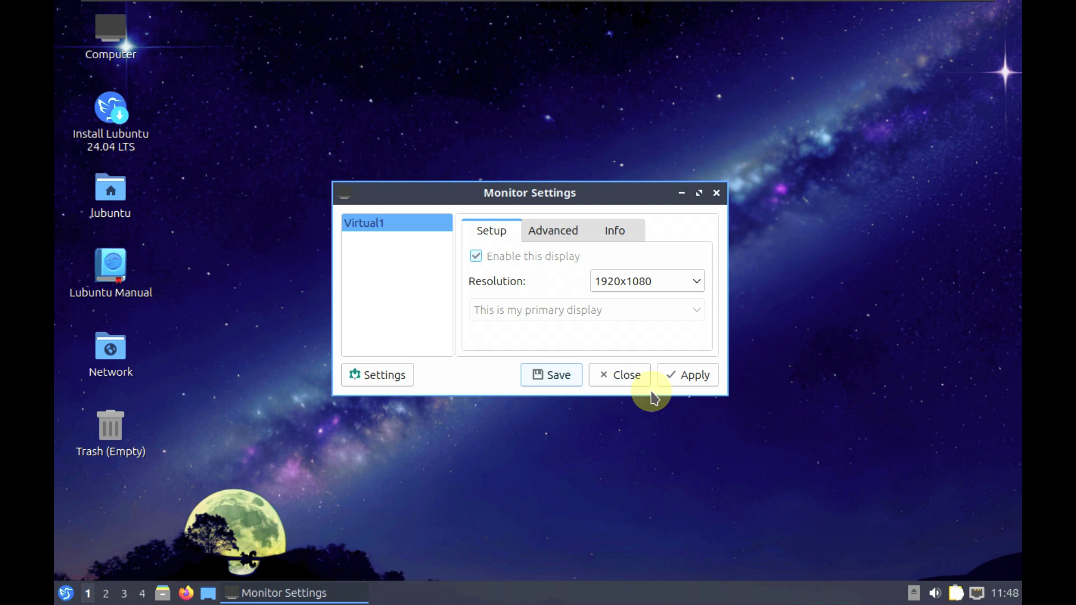
pyautogui.click(685, 375)
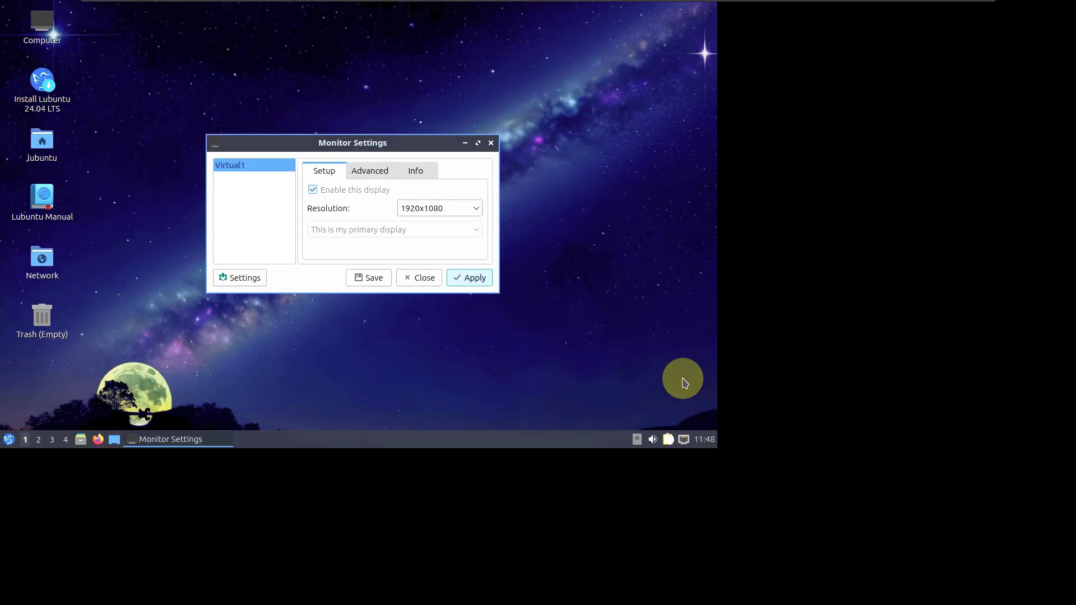
pyautogui.click(557, 314)
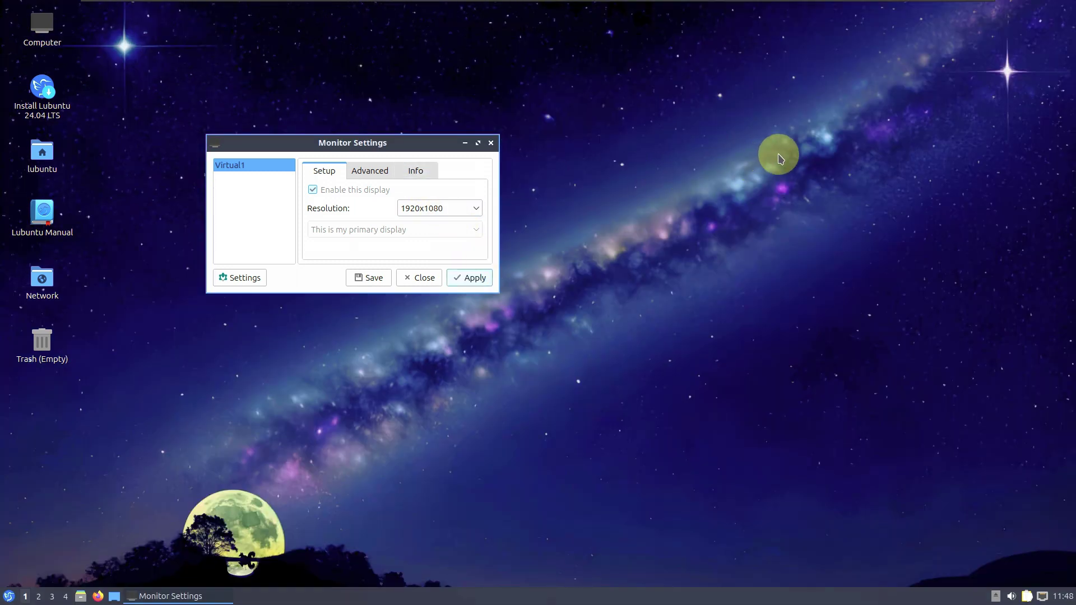
# Review the advanced options and display information in Monitor Settings, and close the window.
pyautogui.moveTo(391, 137); pyautogui.dragTo(551, 135)
pyautogui.click(530, 171)
pyautogui.click(569, 172)
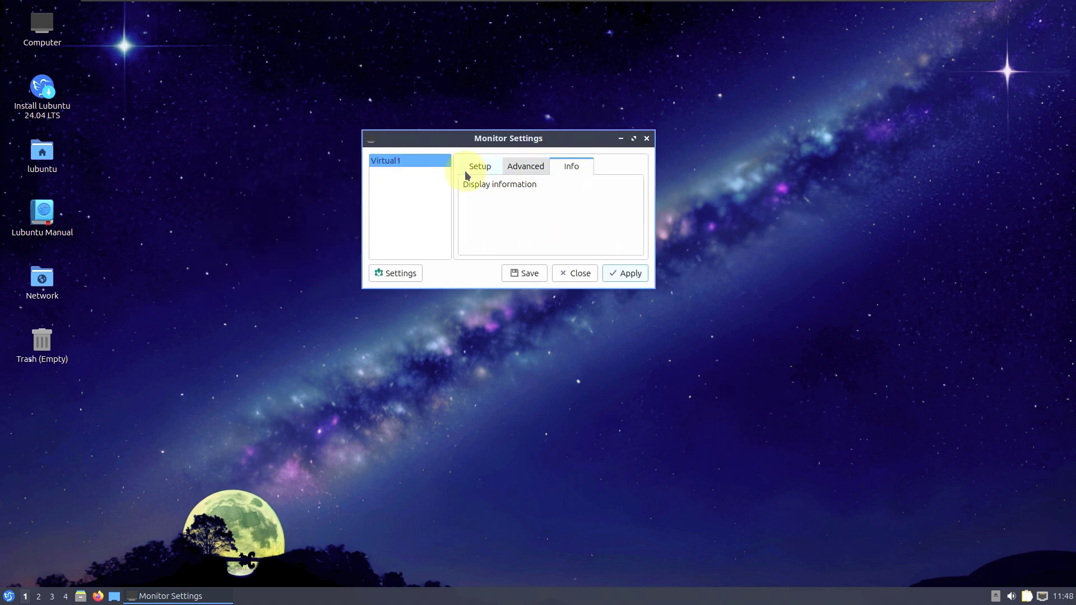
pyautogui.click(487, 171)
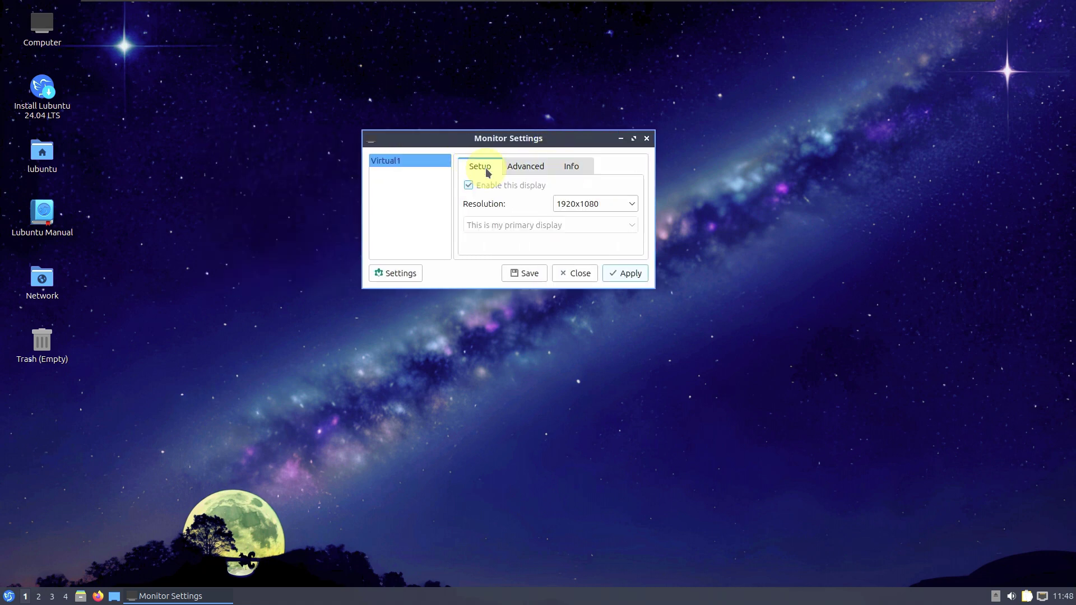
pyautogui.click(577, 274)
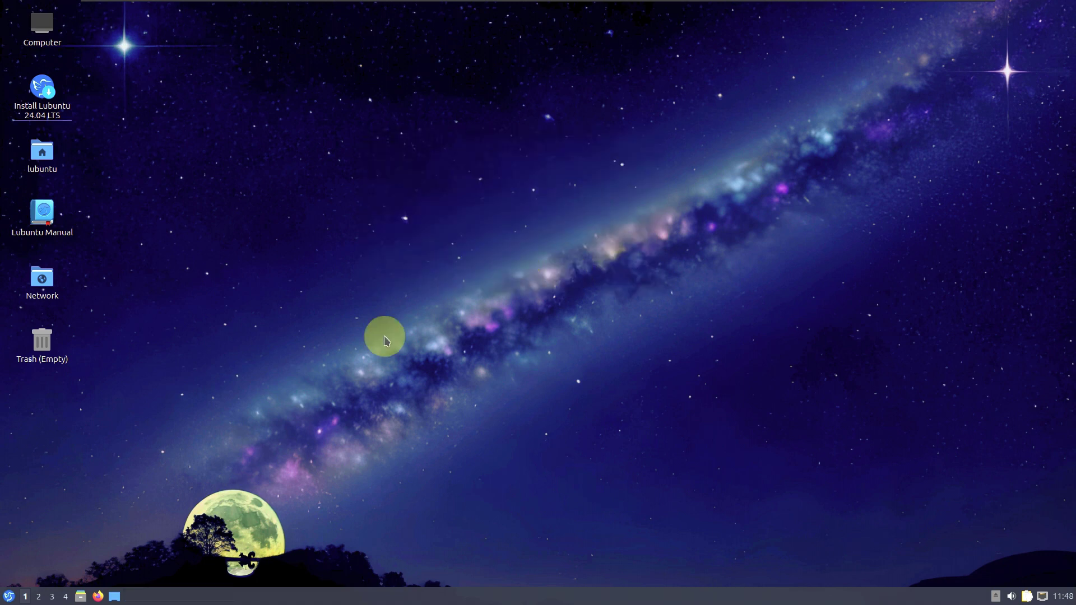
# View the About LXQt version information and close the window.
pyautogui.click(9, 598)
pyautogui.click(252, 497)
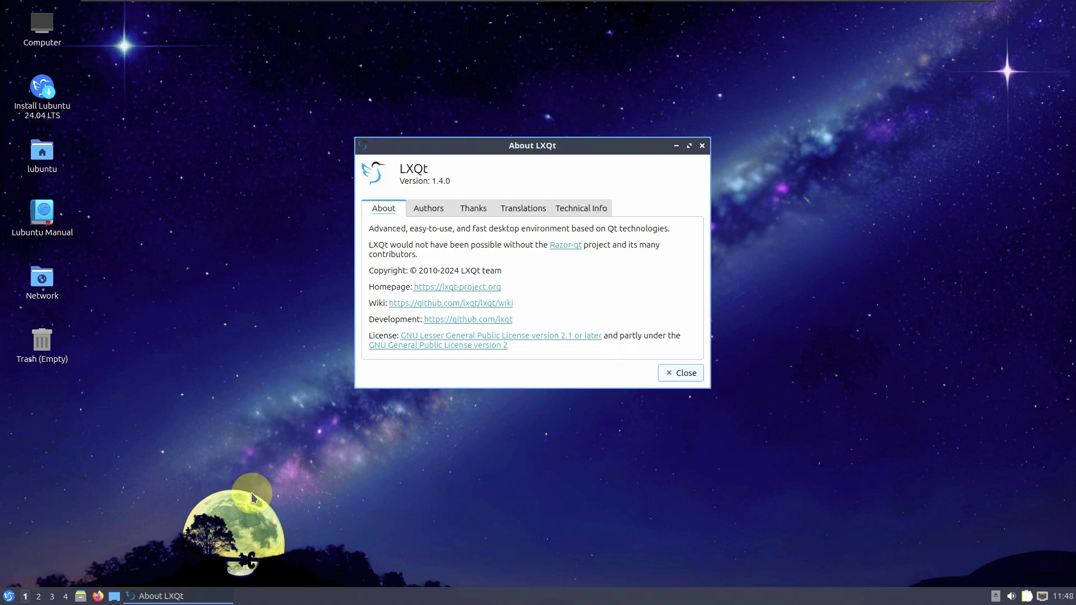
pyautogui.click(692, 376)
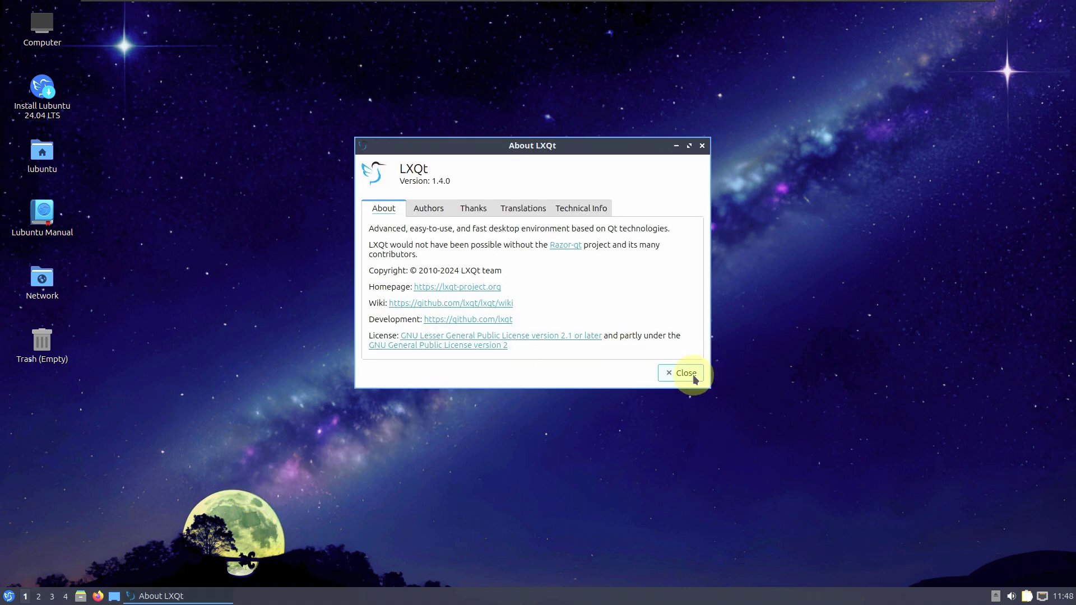
pyautogui.click(693, 378)
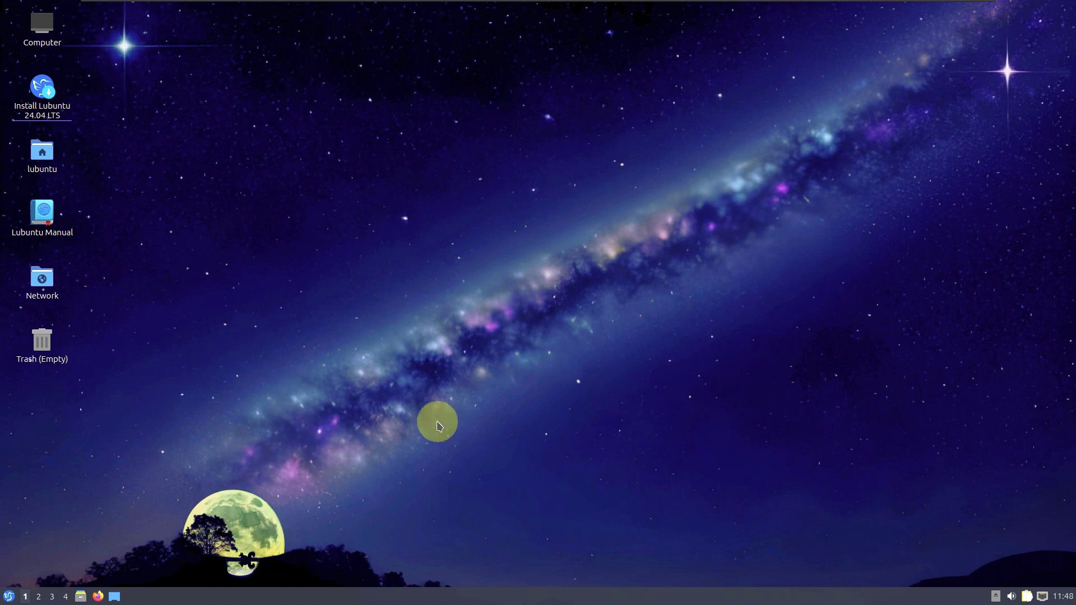
# Launch the qps process viewer from the system tools and maximize its window.
pyautogui.click(7, 596)
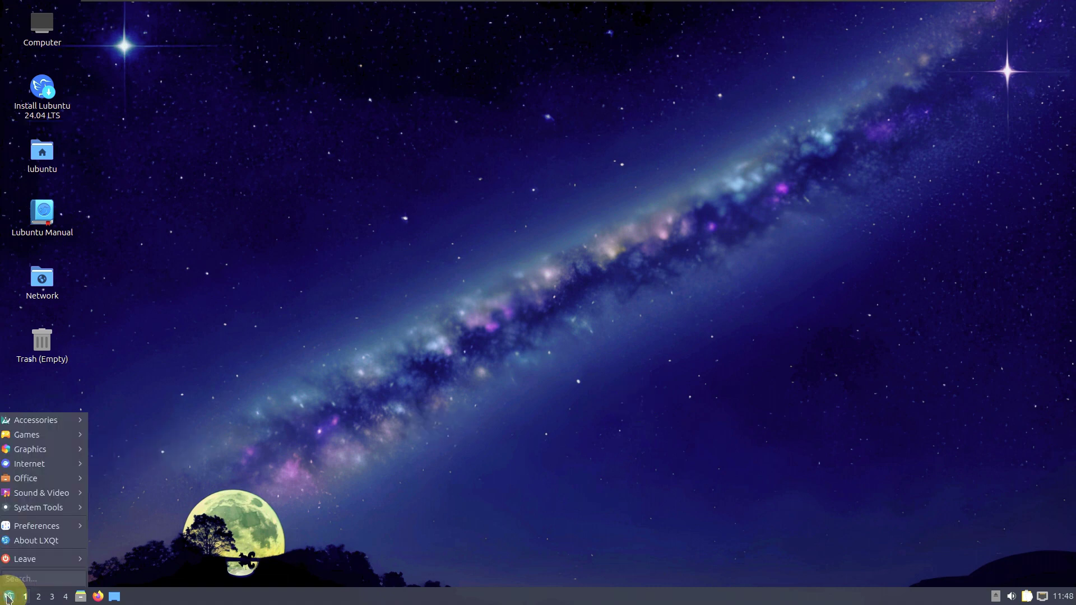
pyautogui.click(27, 543)
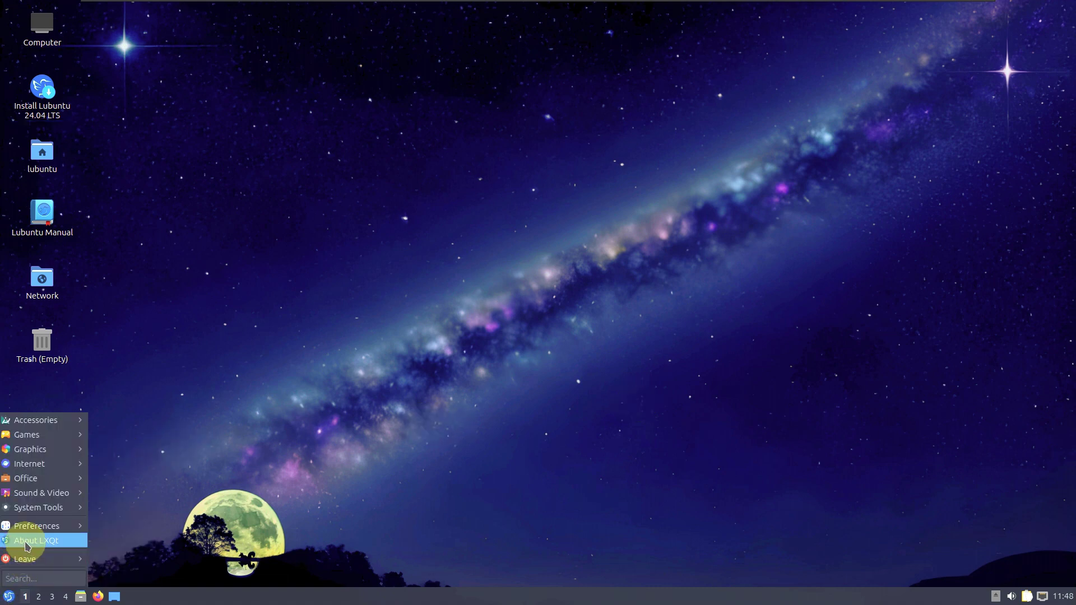
pyautogui.moveTo(29, 535)
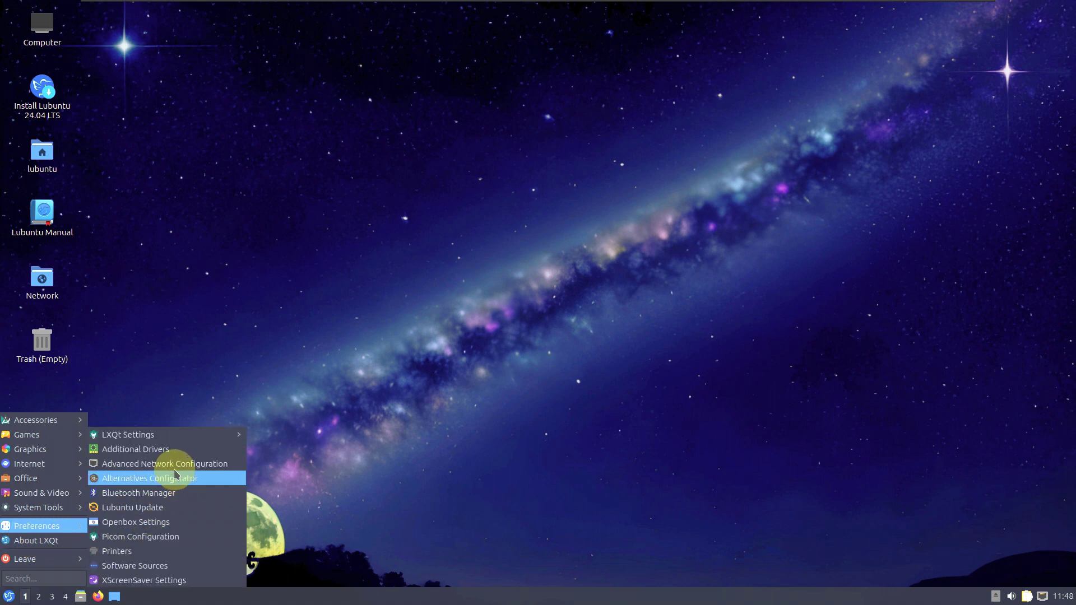
pyautogui.moveTo(171, 440)
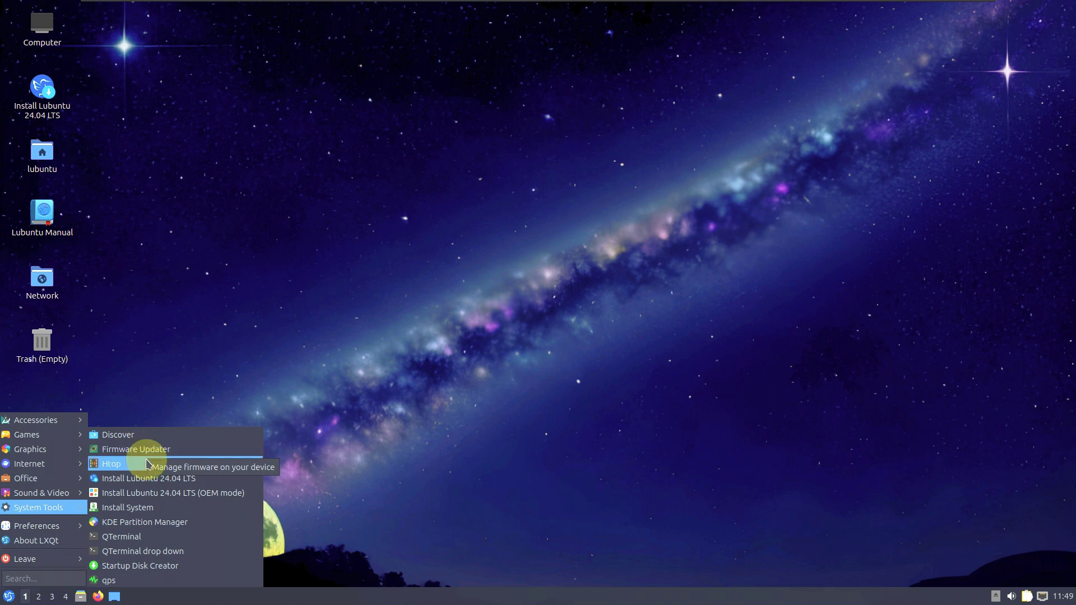
pyautogui.click(157, 567)
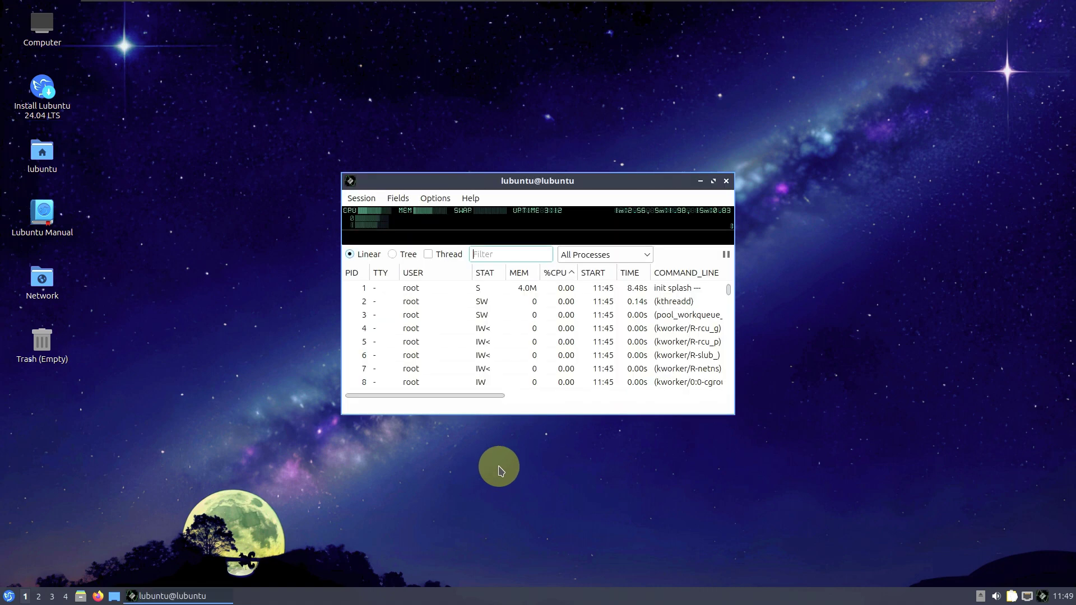
pyautogui.click(714, 181)
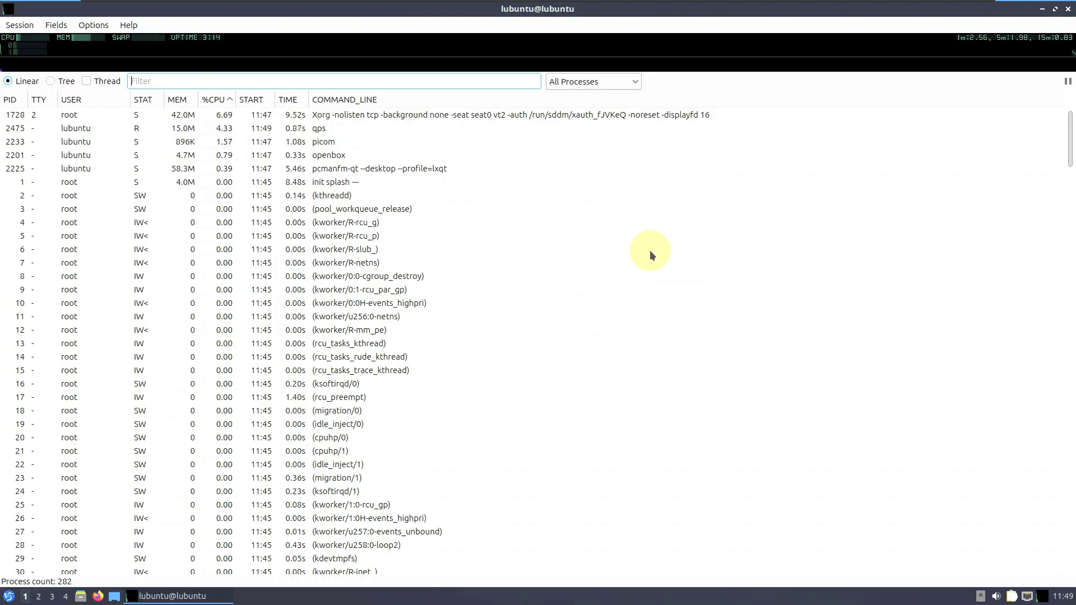
# Examine the running processes down to the end of the qps list, along with the CPU usage summary.
pyautogui.scroll(-10, 512, 300)
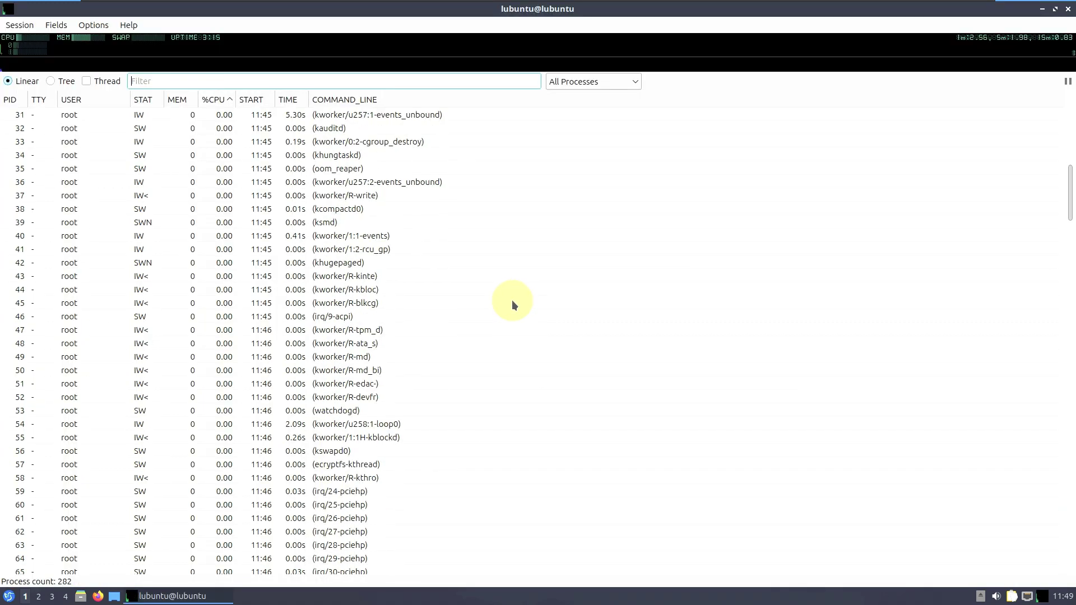
pyautogui.scroll(-14, 512, 300)
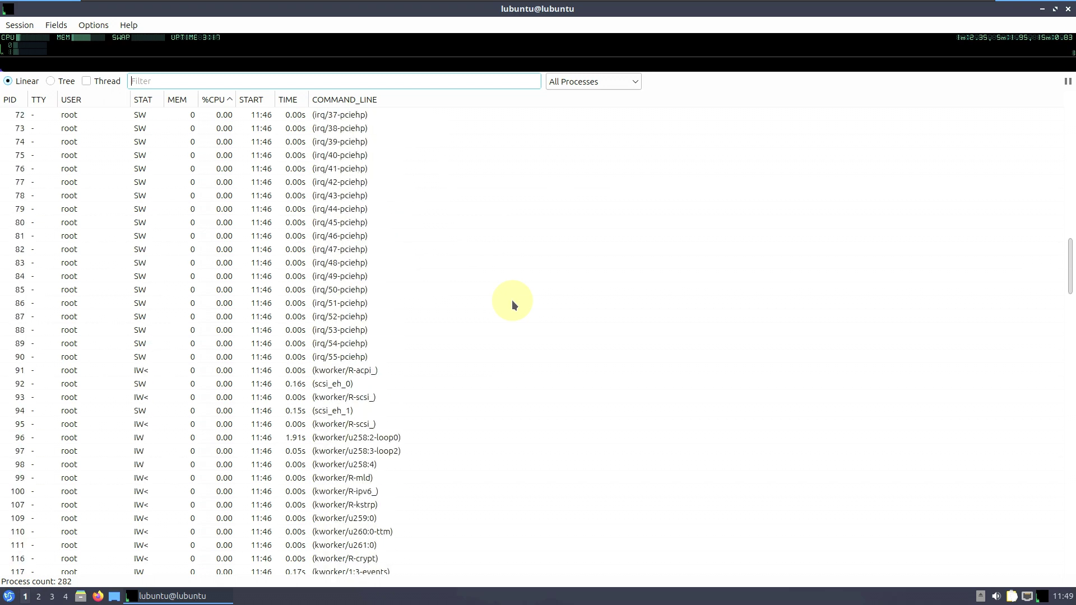
pyautogui.scroll(-15, 512, 301)
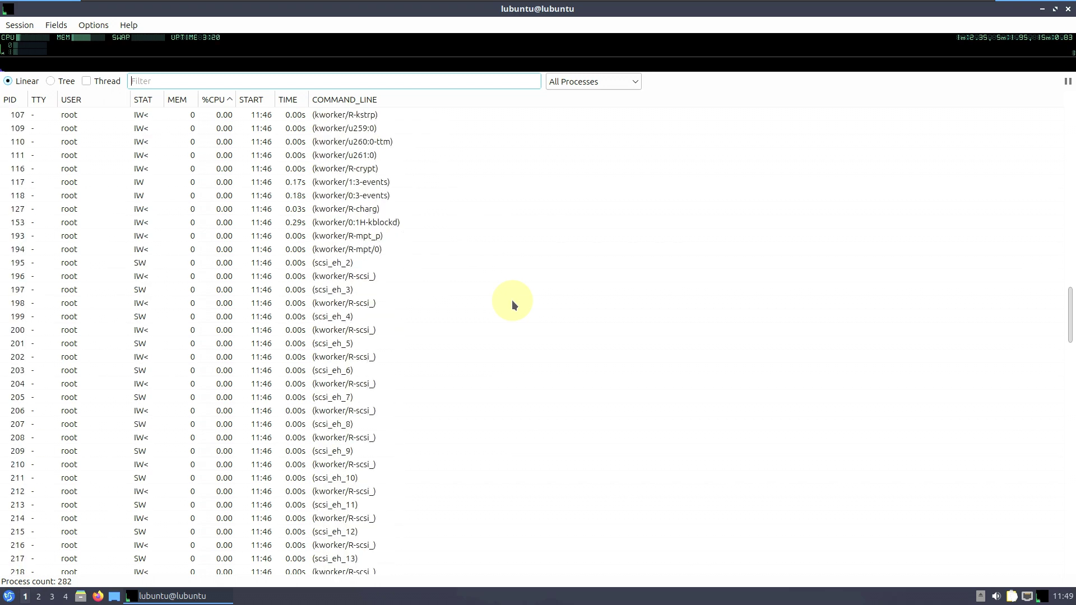
pyautogui.scroll(-1, 512, 301)
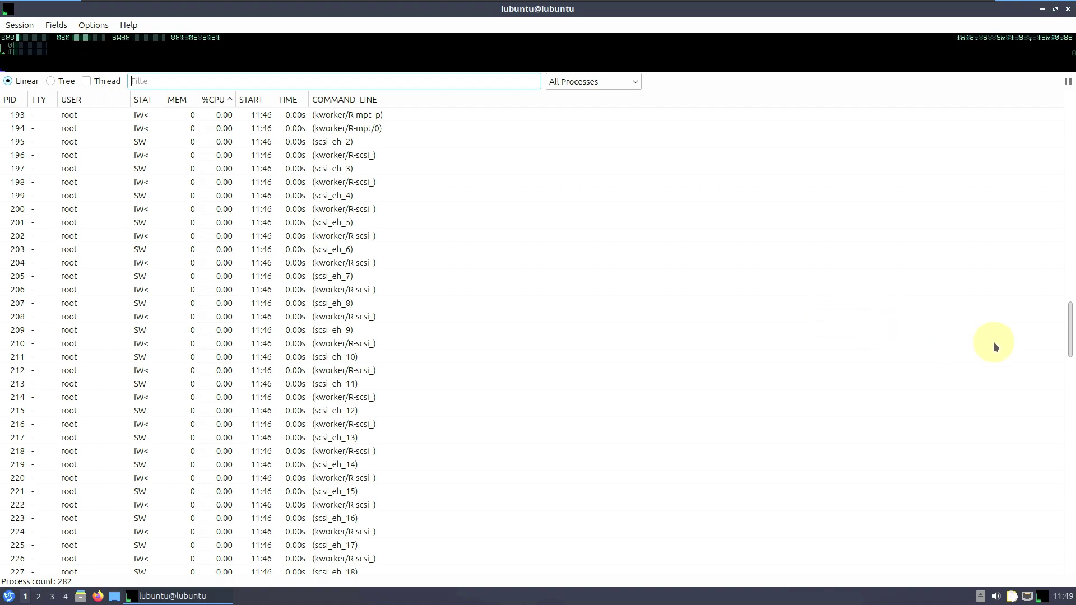
pyautogui.scroll(-1, 1064, 353)
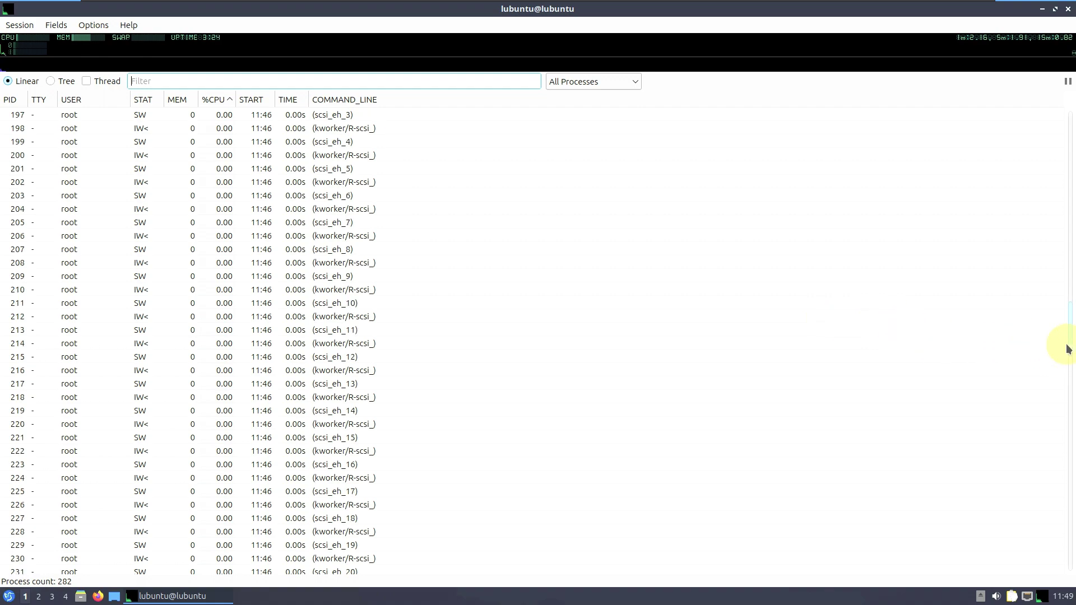
pyautogui.moveTo(1068, 350); pyautogui.dragTo(1059, 588)
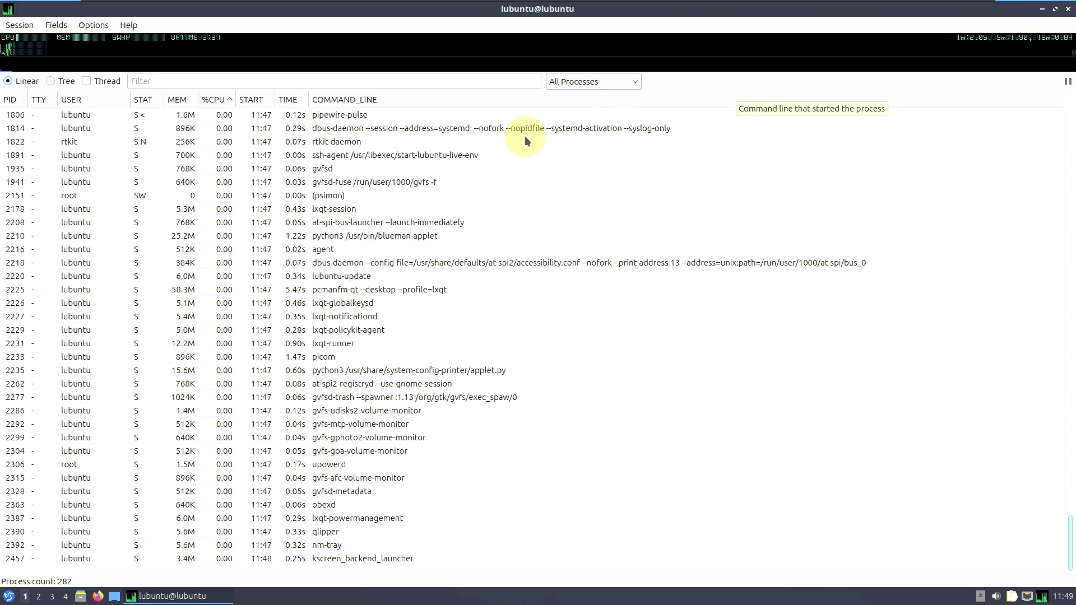
pyautogui.click(156, 21)
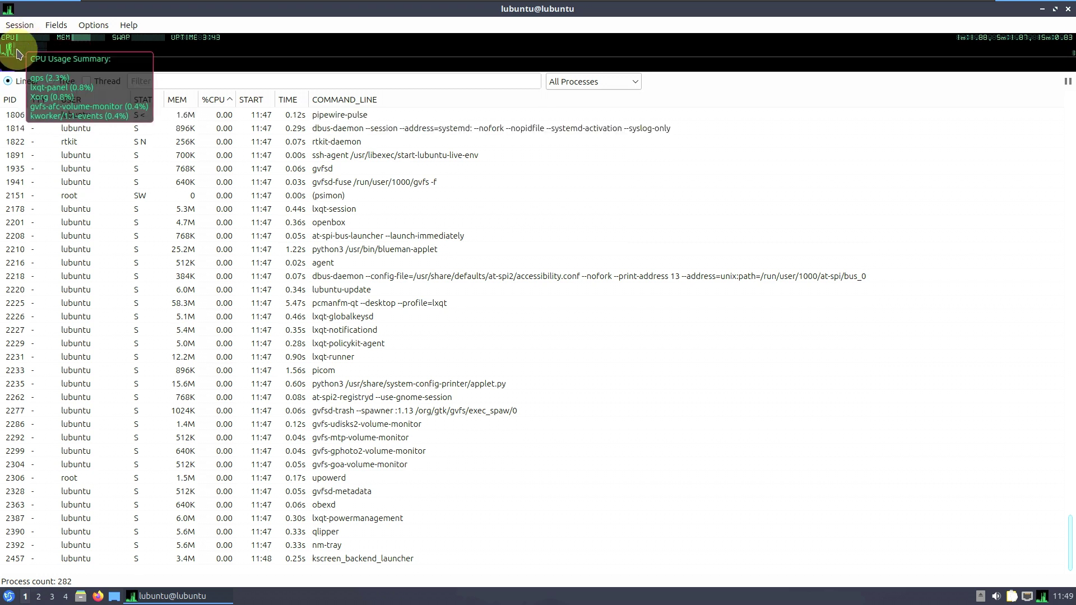
# Check the memory and CPU usage details in qps, and view and close its About information.
pyautogui.moveTo(78, 42)
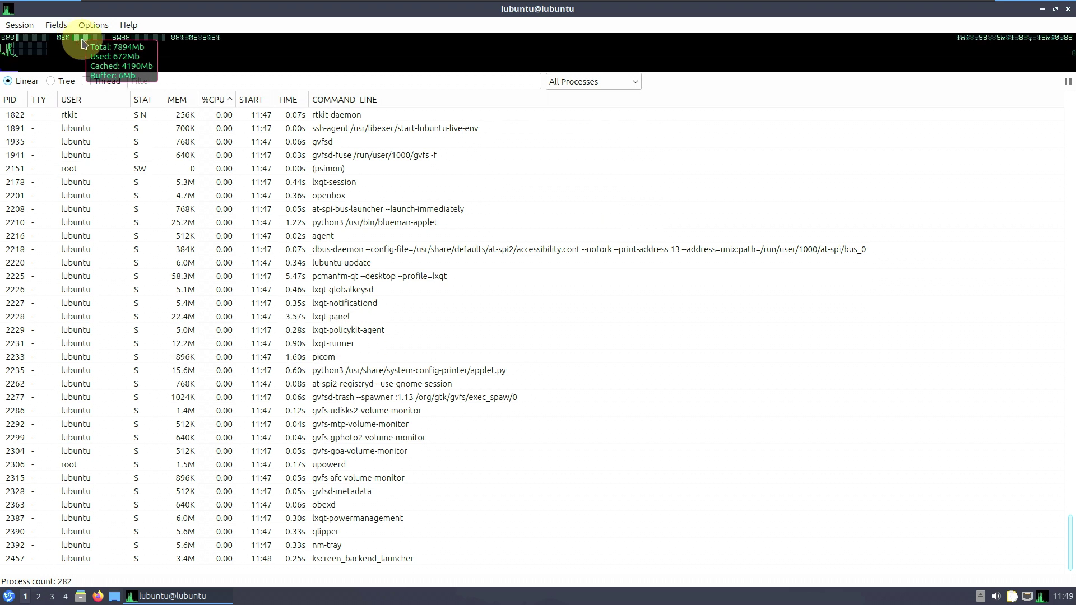
pyautogui.moveTo(128, 45)
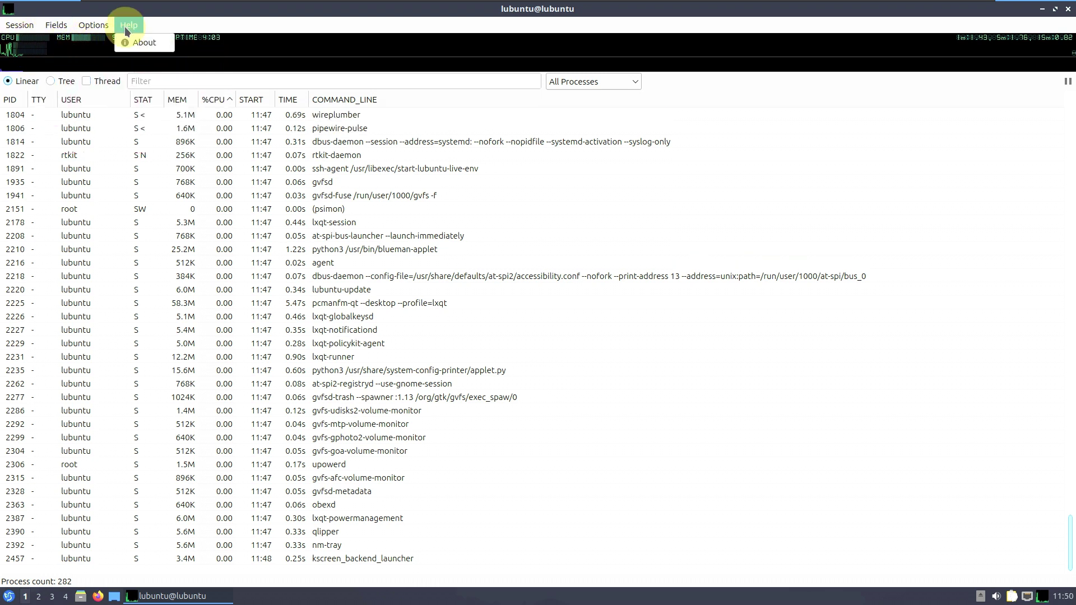
pyautogui.click(141, 42)
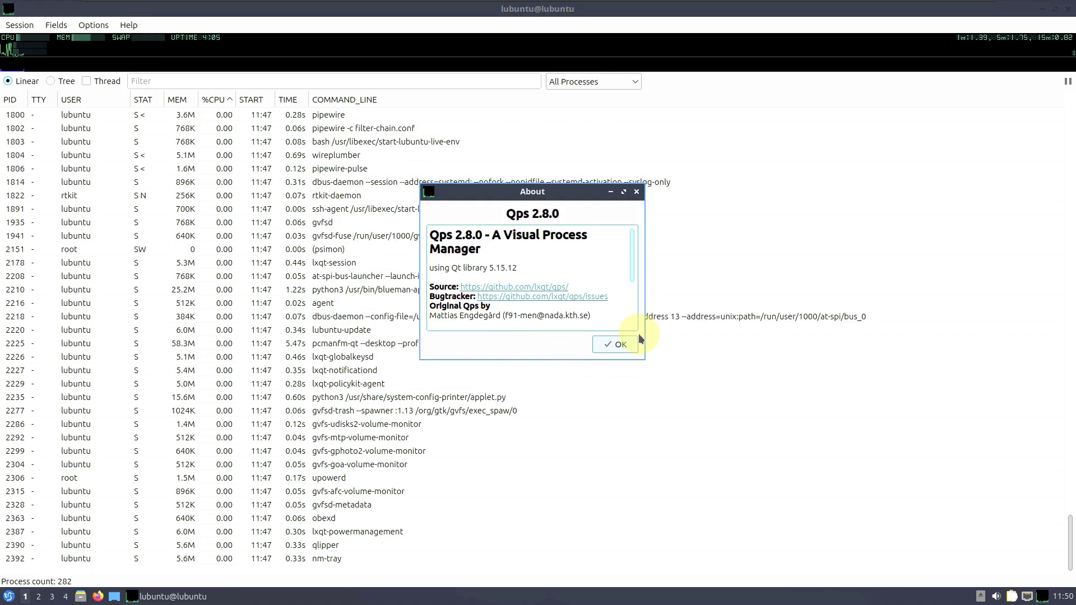
pyautogui.click(620, 344)
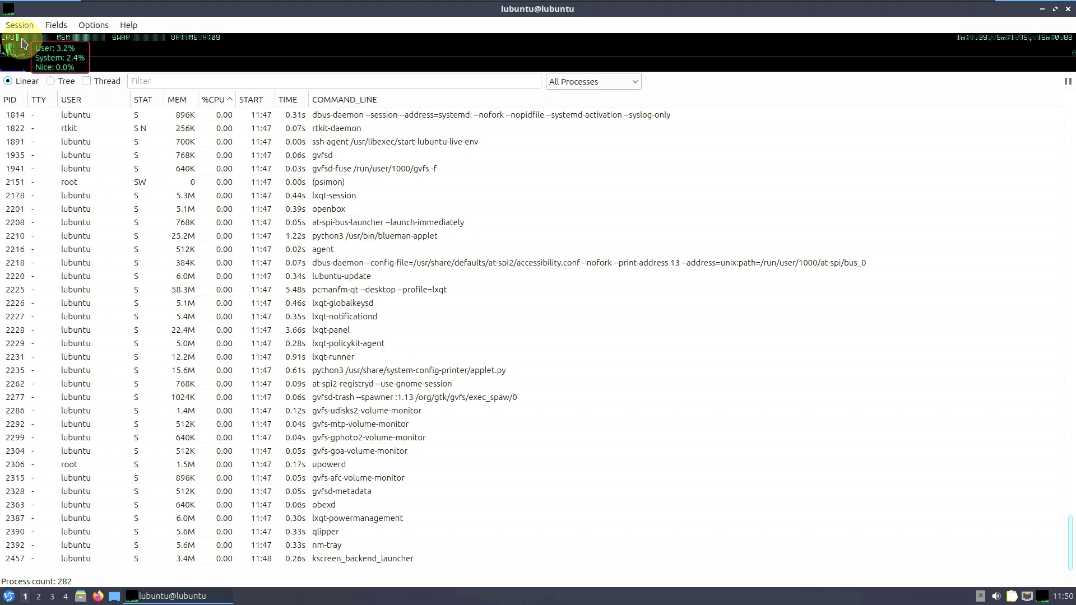
pyautogui.moveTo(20, 55)
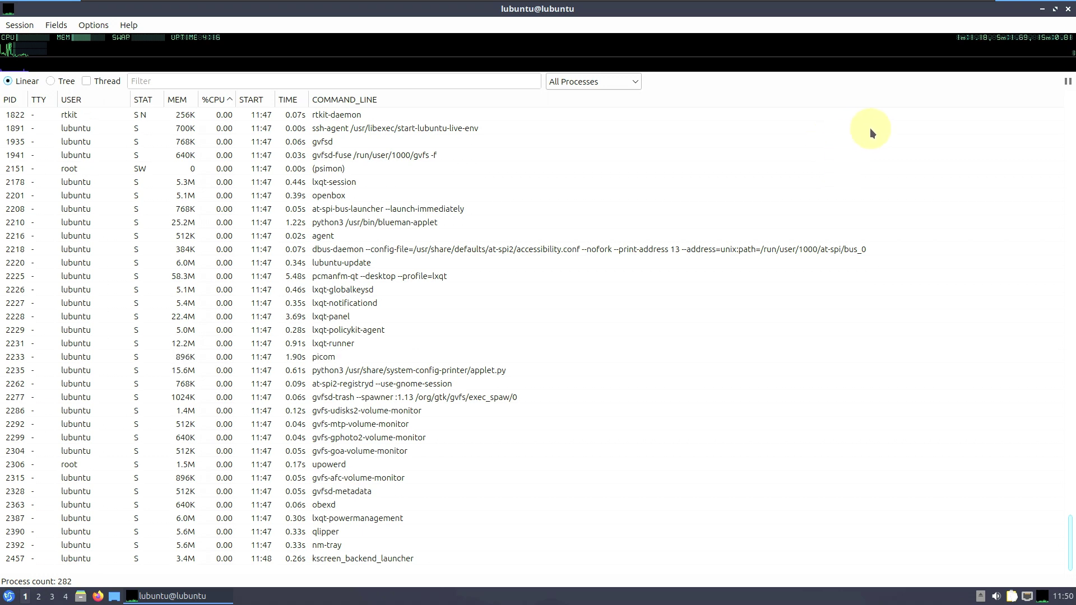
# Restore the qps window from its maximized state and move it to the upper-right corner of the desktop.
pyautogui.click(1056, 11)
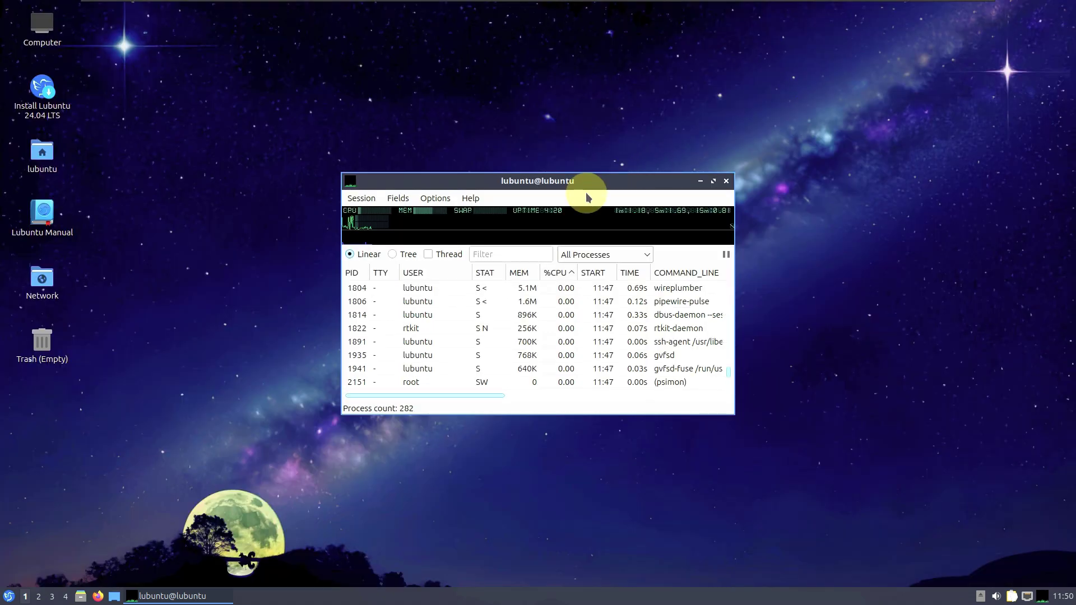
pyautogui.moveTo(587, 181); pyautogui.dragTo(910, 14)
# Launch Firefox and move and resize its window to fill the desktop area beside the qps window.
pyautogui.click(425, 289)
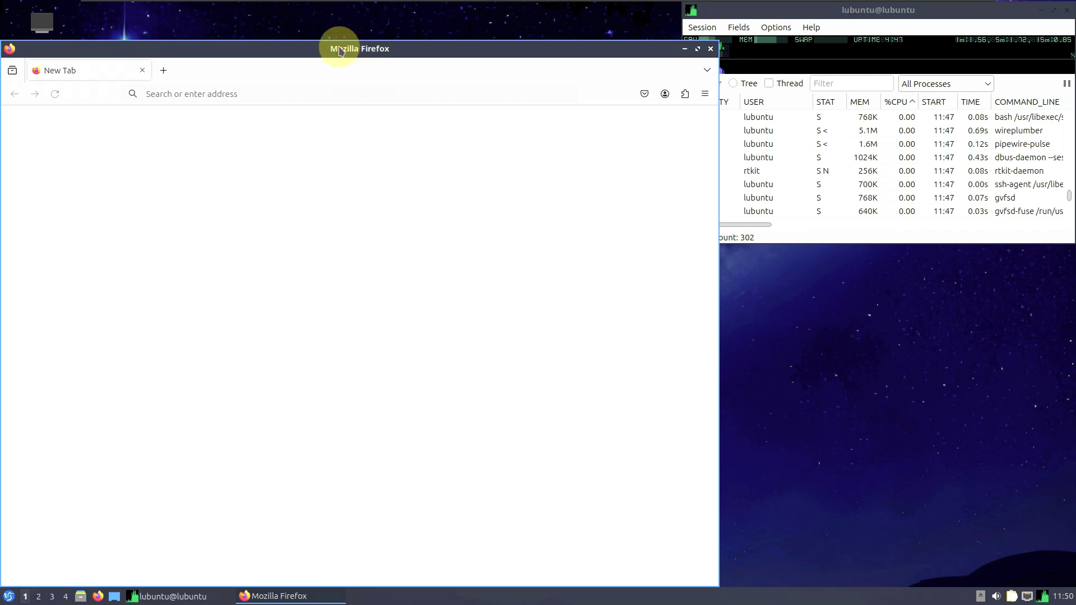
pyautogui.moveTo(343, 39); pyautogui.dragTo(343, 9)
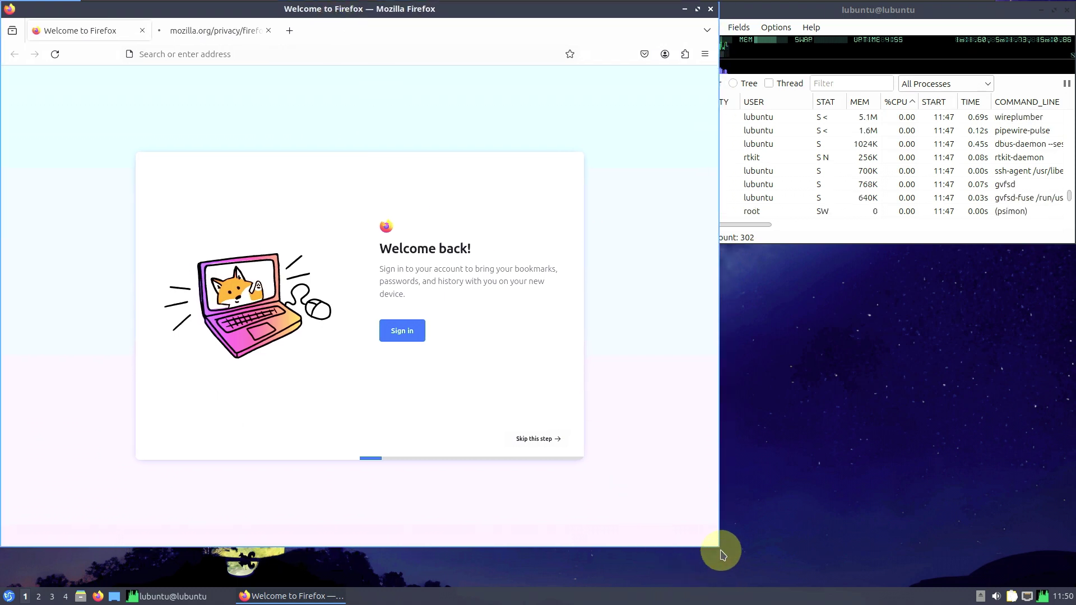
pyautogui.moveTo(718, 543); pyautogui.dragTo(675, 581)
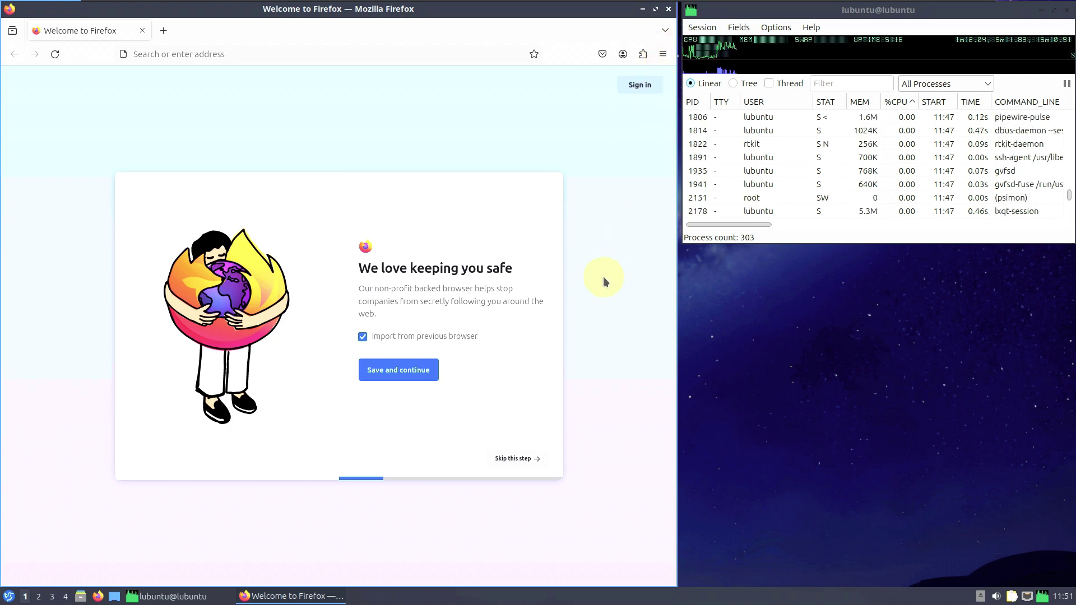
# View the About Mozilla Firefox version information and close its window.
pyautogui.click(663, 53)
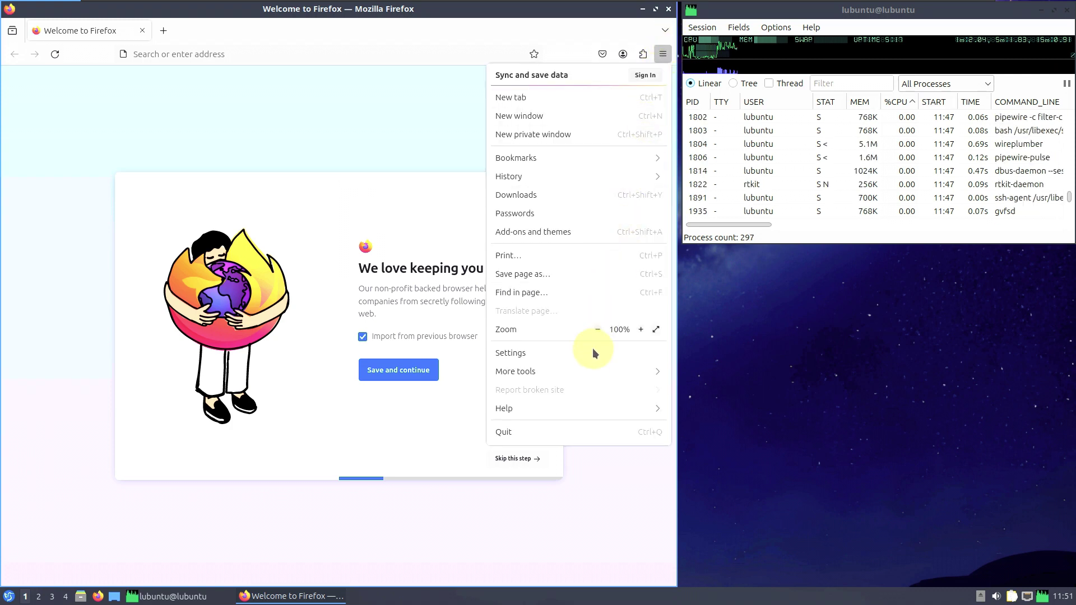
pyautogui.click(550, 407)
pyautogui.click(559, 217)
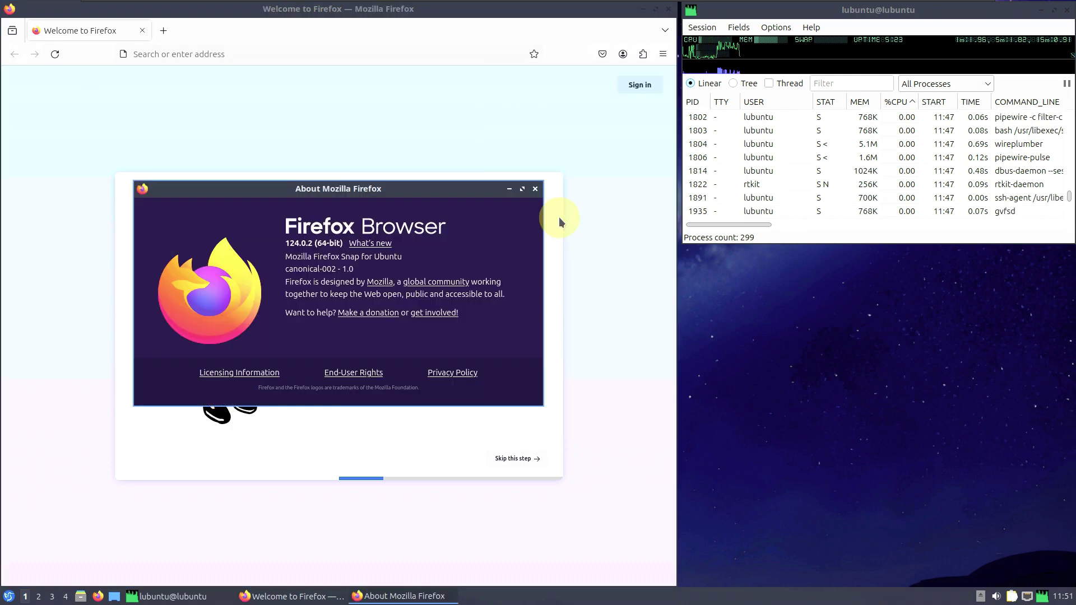
pyautogui.click(535, 189)
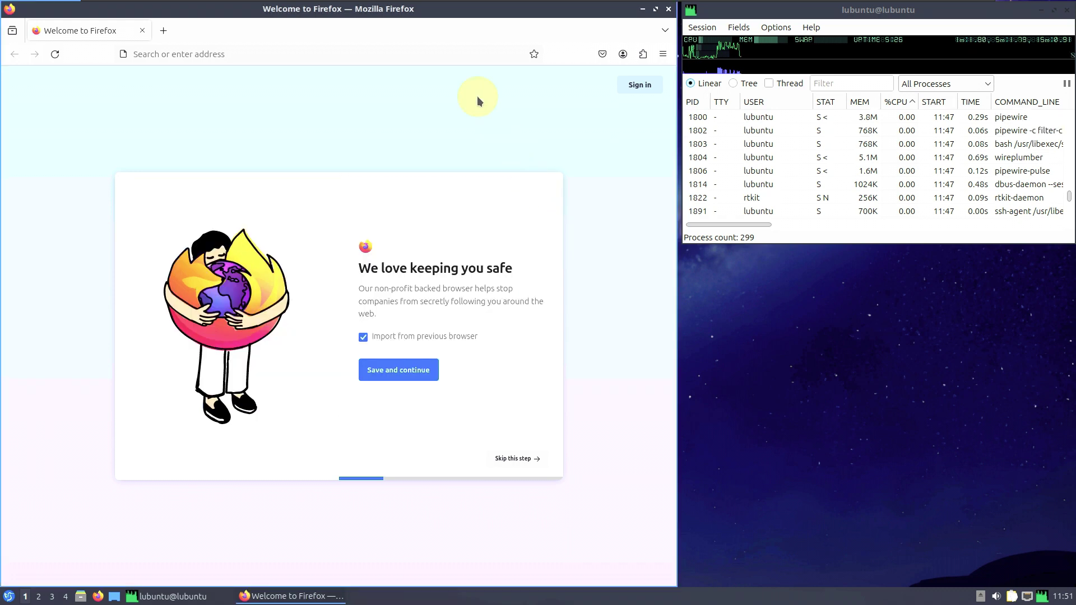
# Open the about:support page in Firefox.
pyautogui.click(450, 45)
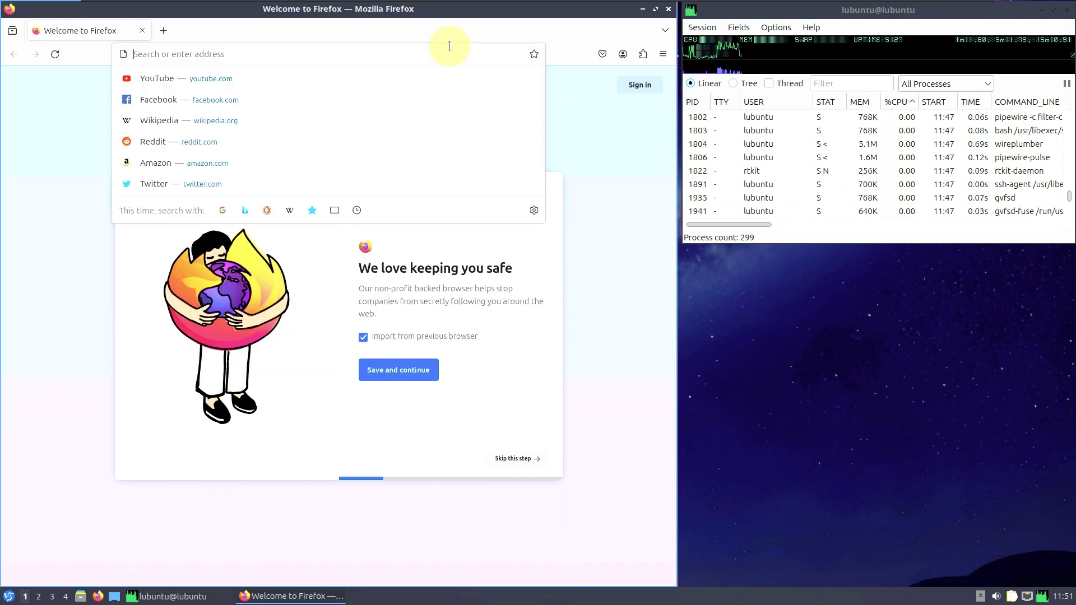
pyautogui.write('ab')
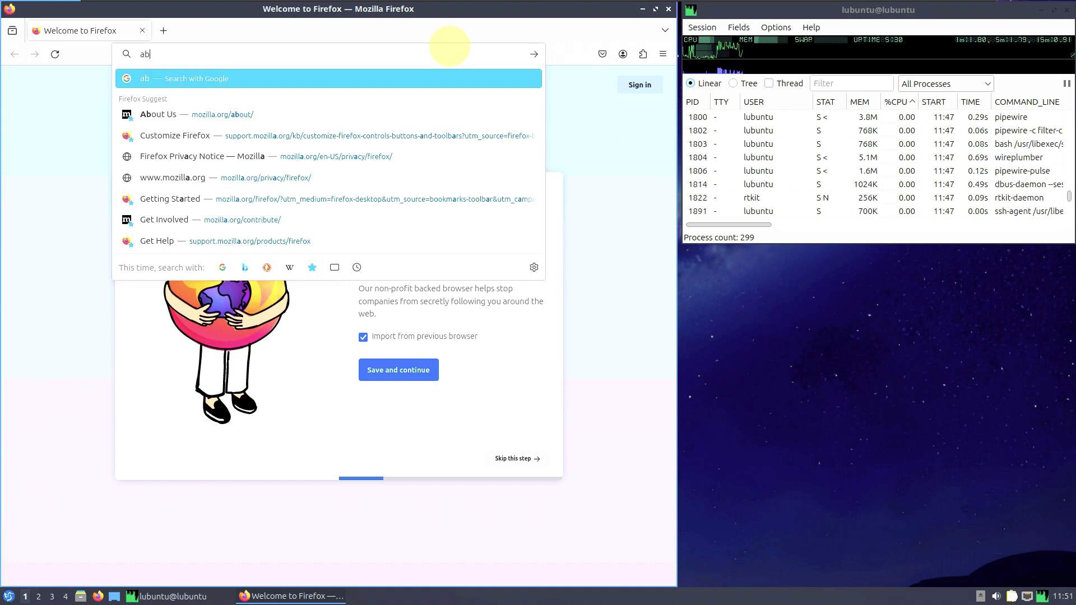
pyautogui.write('ou')
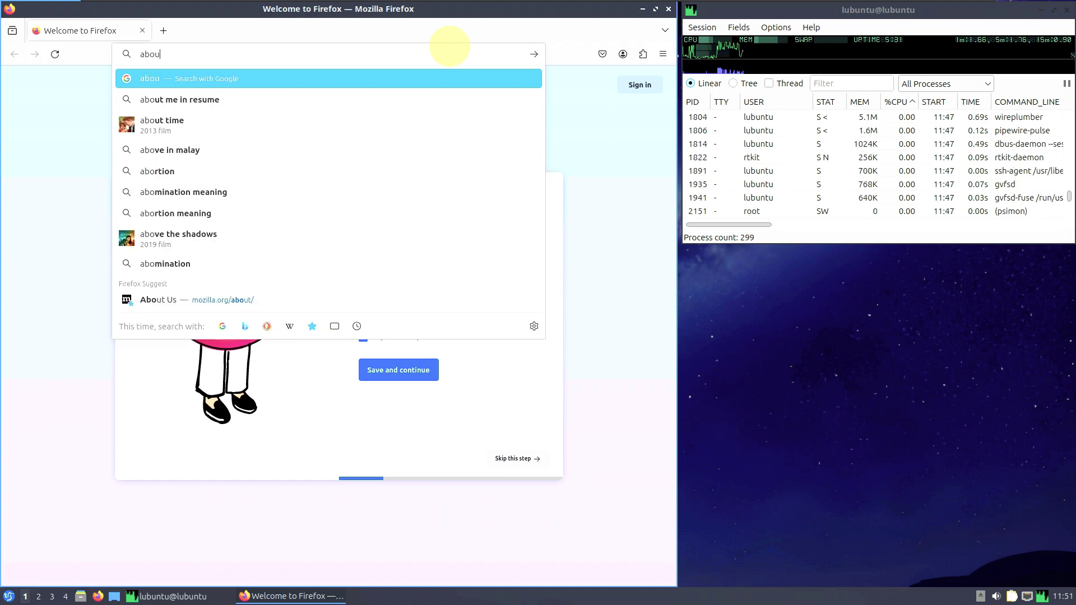
pyautogui.write('t:s')
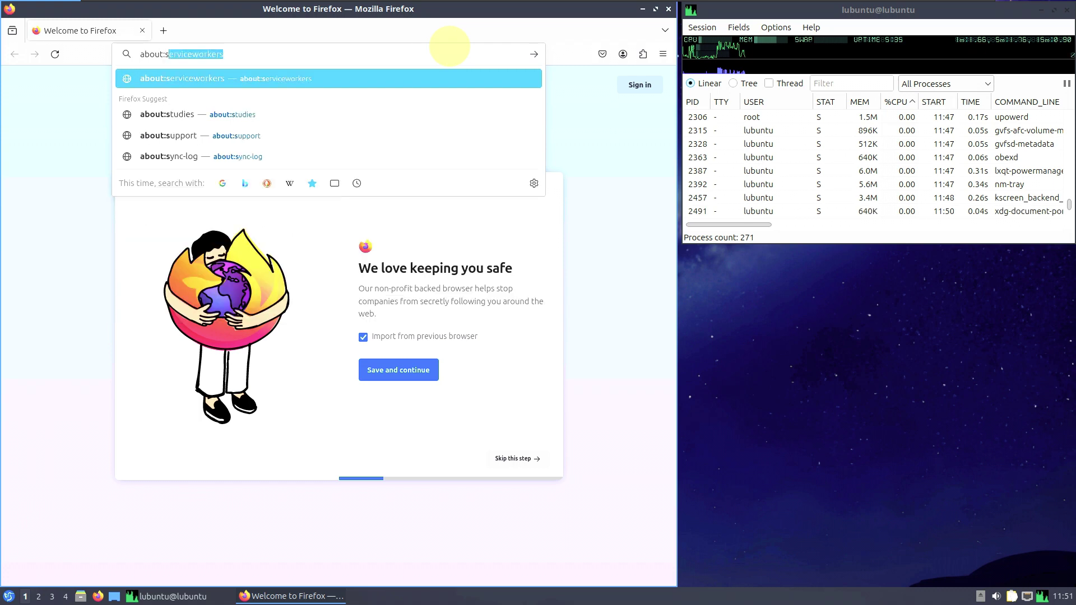
pyautogui.write('u')
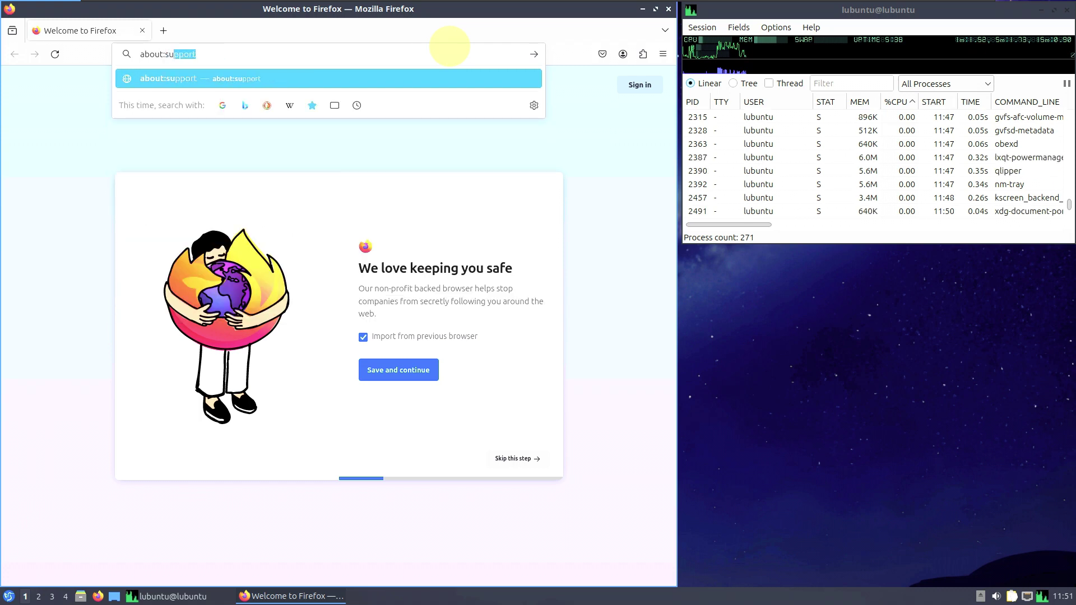
pyautogui.write('pport')
pyautogui.press('Return')
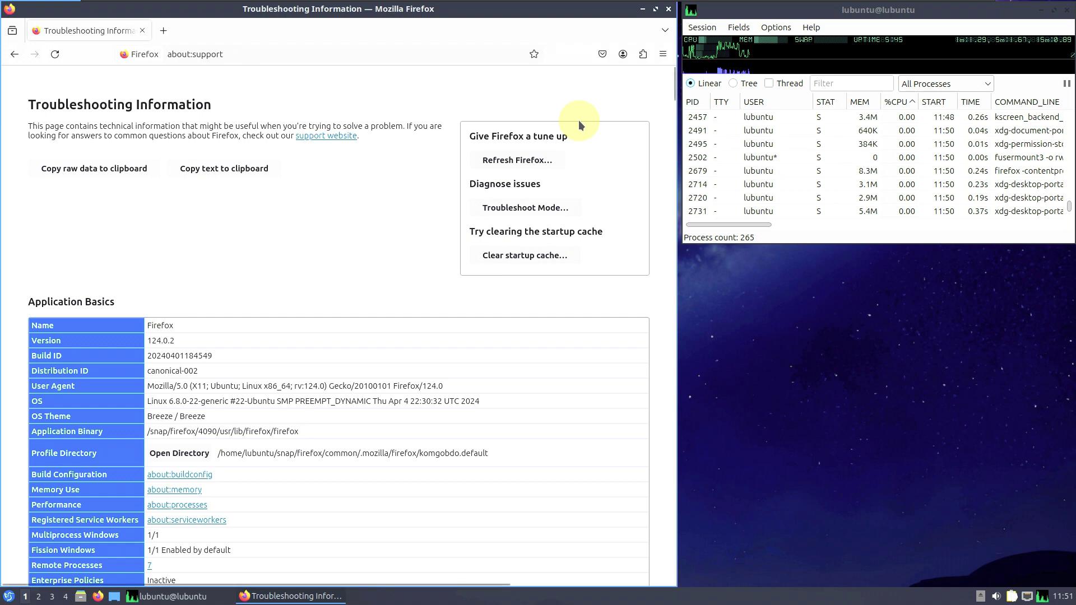
# Examine the Troubleshooting Information page from application basics through graphics to the printing section, and return to its beginning.
pyautogui.scroll(-6, 303, 249)
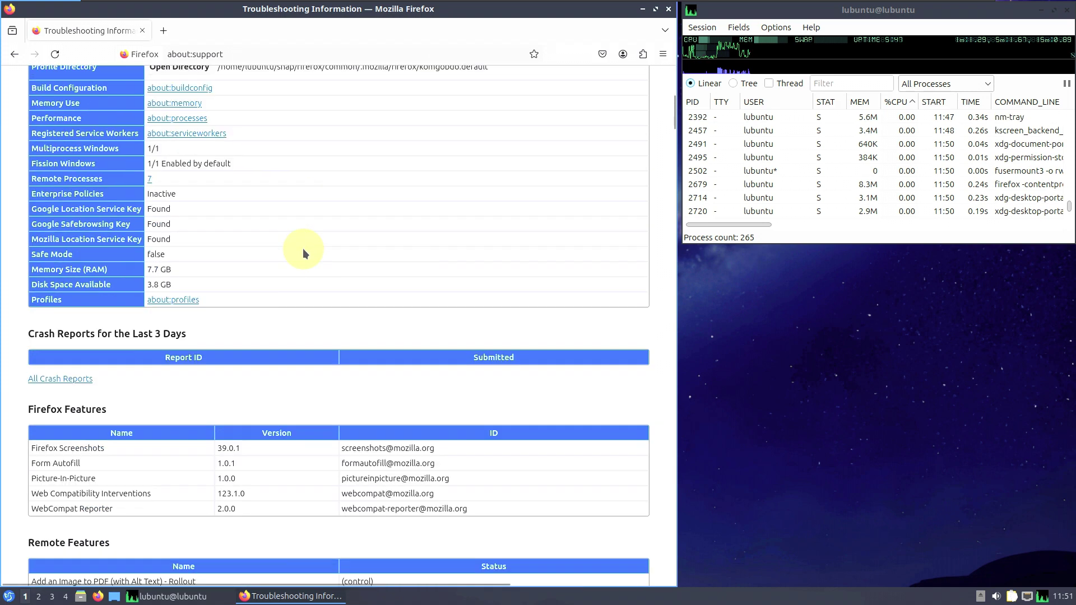
pyautogui.scroll(4, 303, 249)
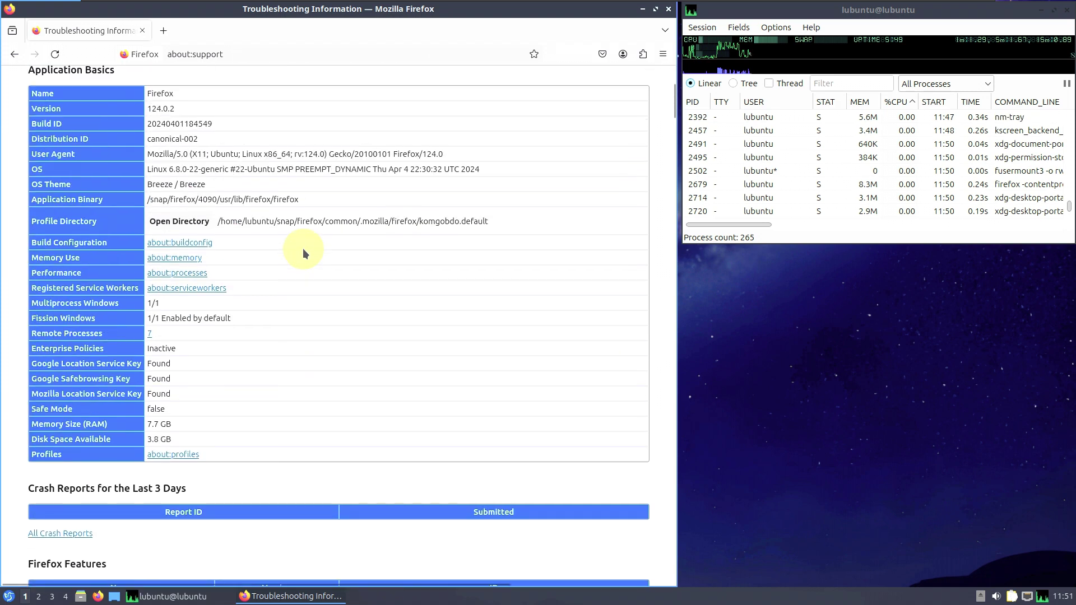
pyautogui.scroll(2, 306, 253)
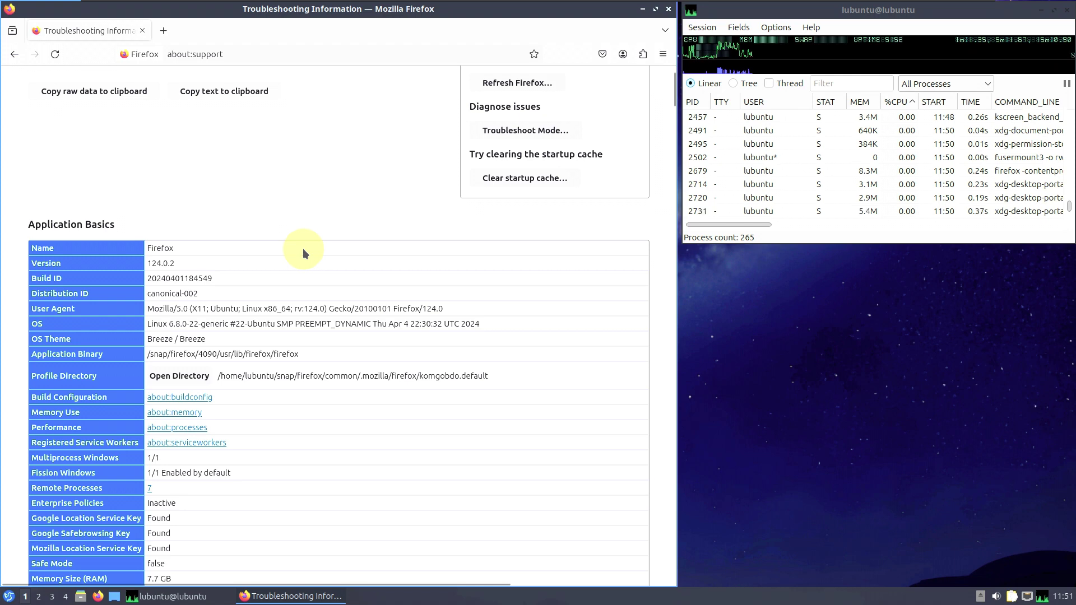
pyautogui.scroll(-3, 302, 247)
pyautogui.scroll(-5, 303, 248)
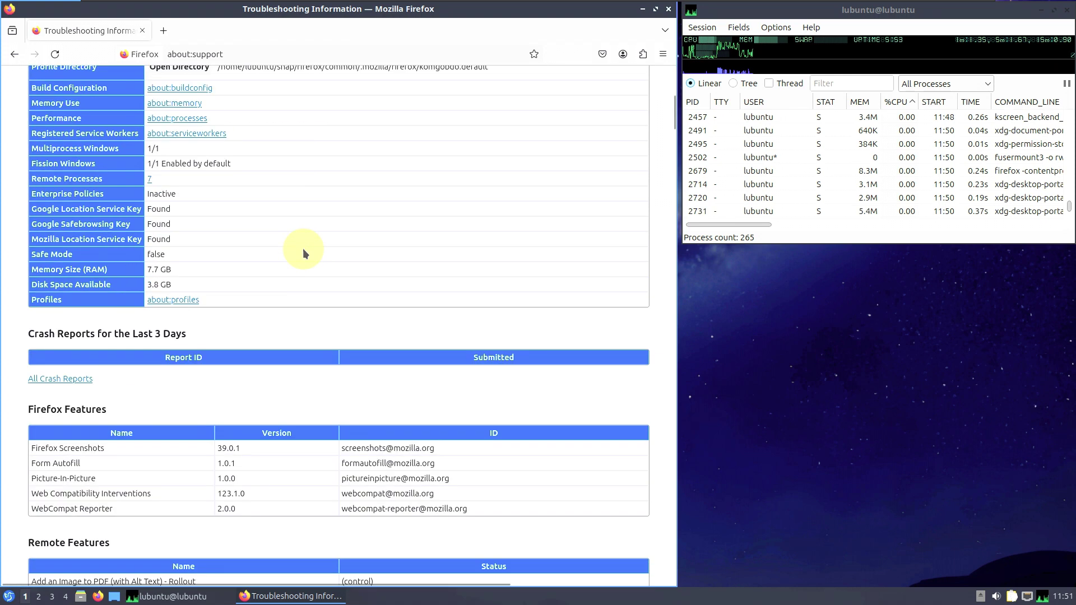
pyautogui.scroll(-8, 303, 249)
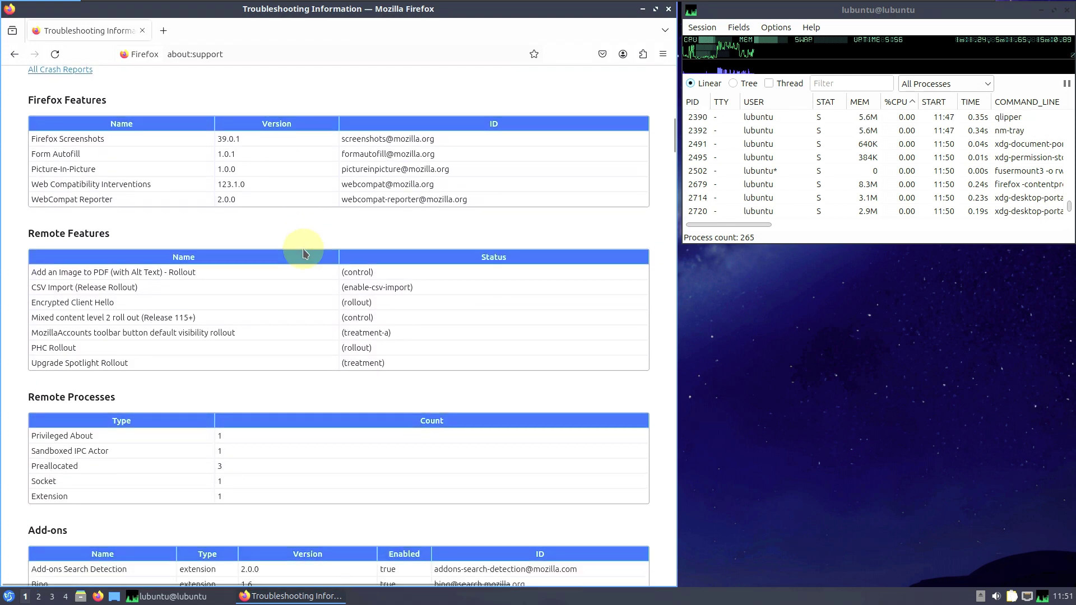
pyautogui.scroll(-5, 304, 249)
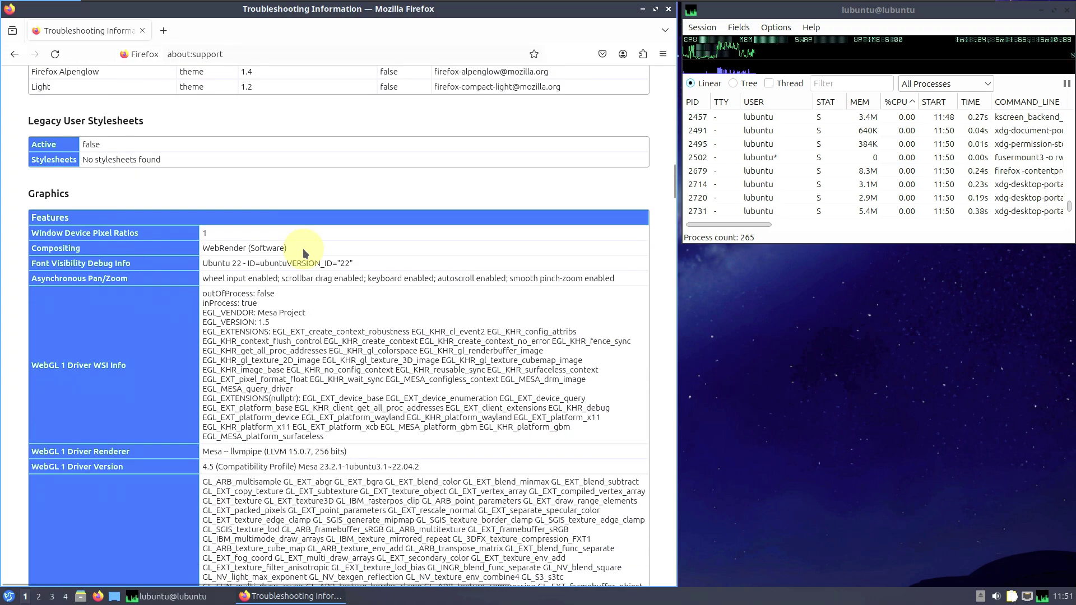
pyautogui.scroll(-8, 302, 248)
pyautogui.scroll(-8, 303, 248)
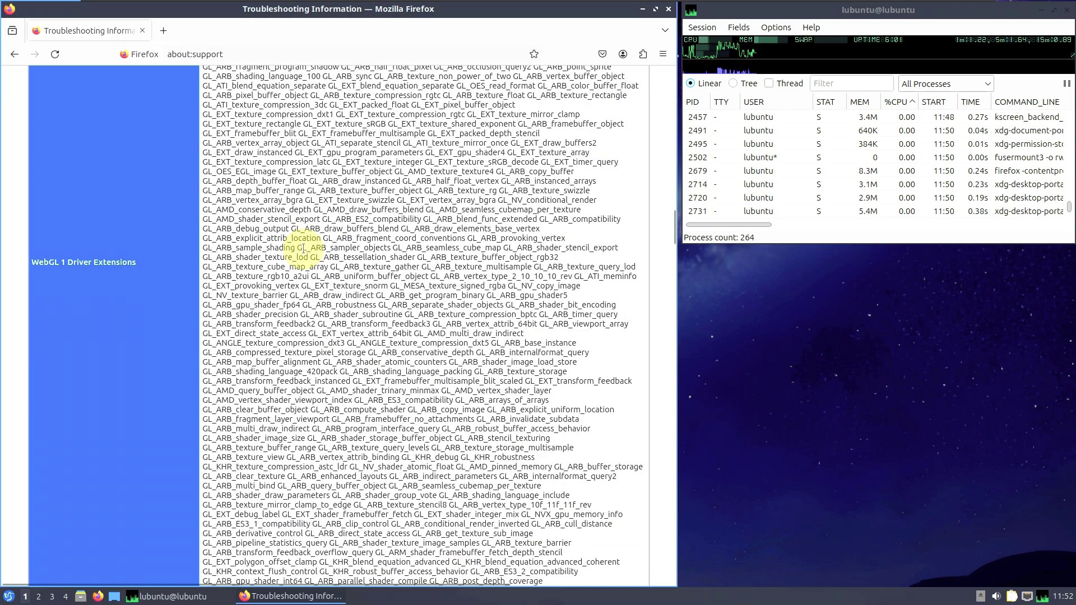
pyautogui.scroll(-15, 303, 248)
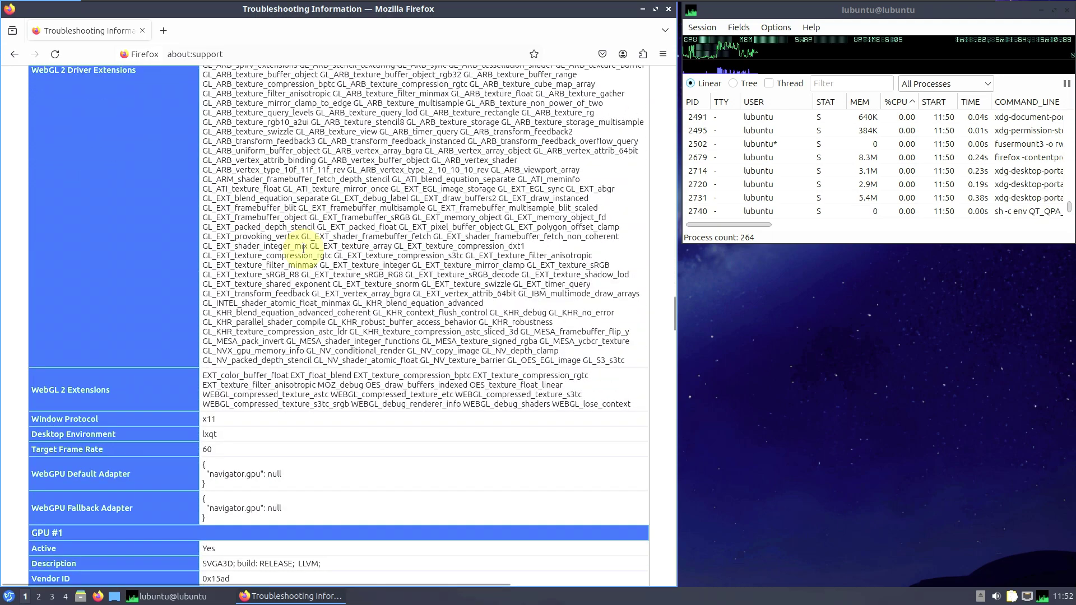
pyautogui.scroll(-2, 302, 247)
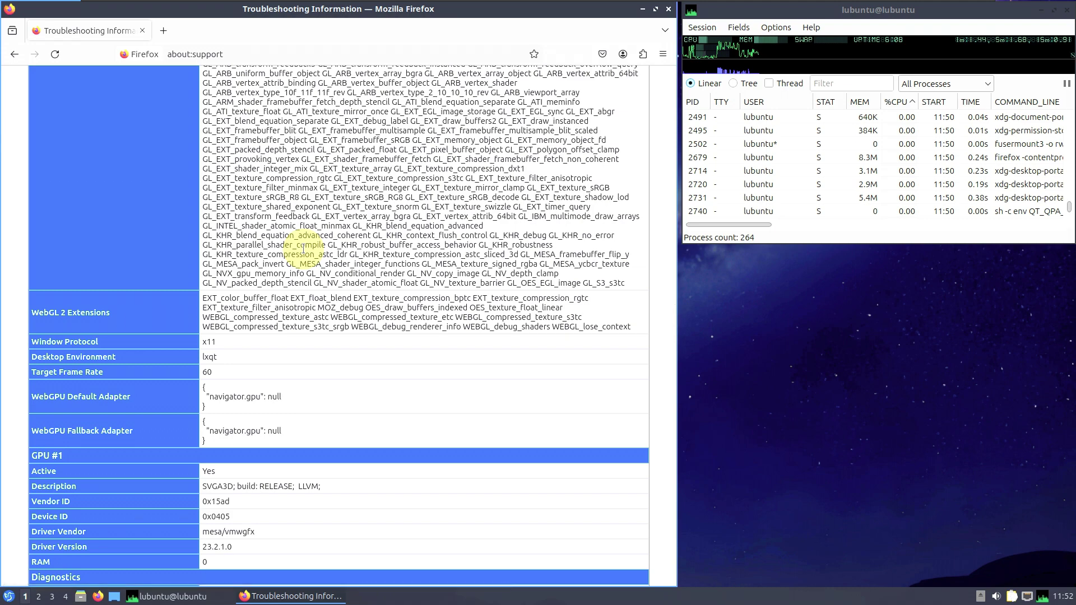
pyautogui.scroll(-10, 303, 247)
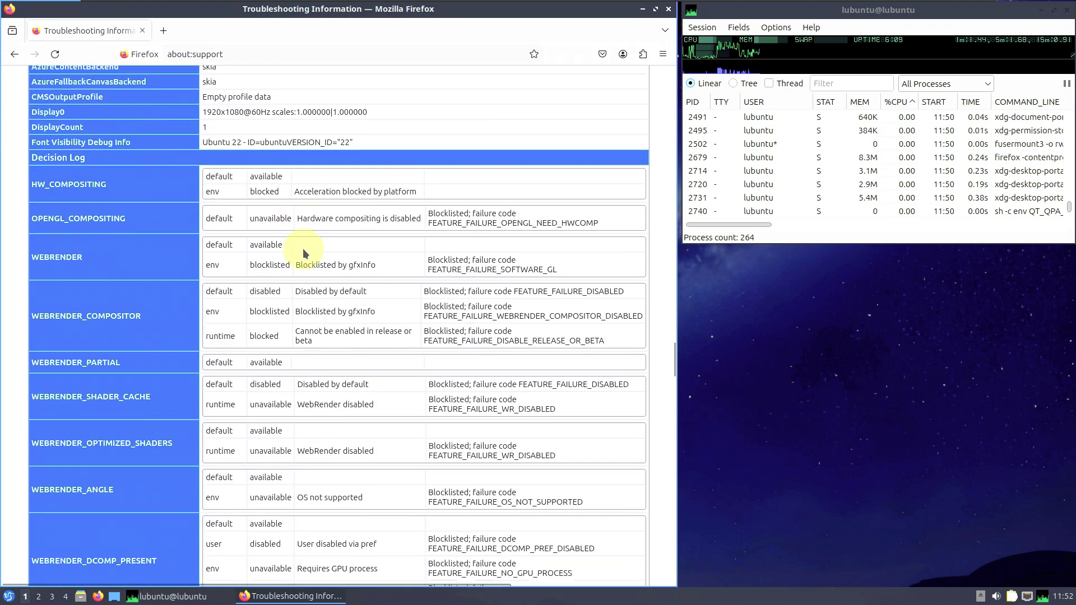
pyautogui.scroll(-10, 302, 247)
pyautogui.scroll(-10, 302, 248)
pyautogui.scroll(-15, 303, 252)
pyautogui.scroll(-15, 305, 253)
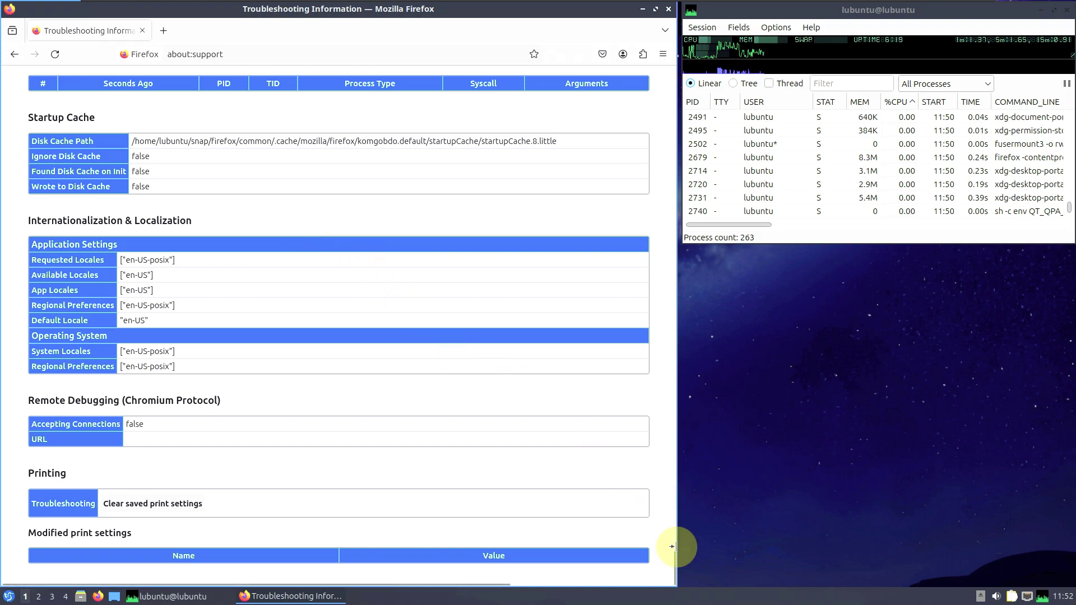
pyautogui.moveTo(676, 571); pyautogui.dragTo(672, 66)
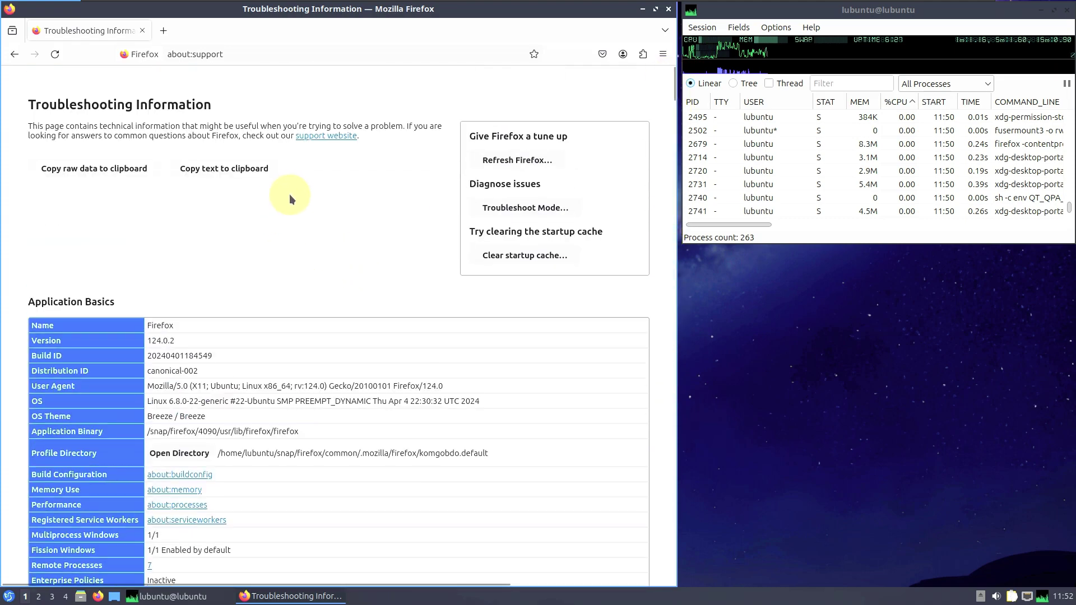
# Search Google for "lubuntu" and open the official Lubuntu home page from the results.
pyautogui.click(289, 51)
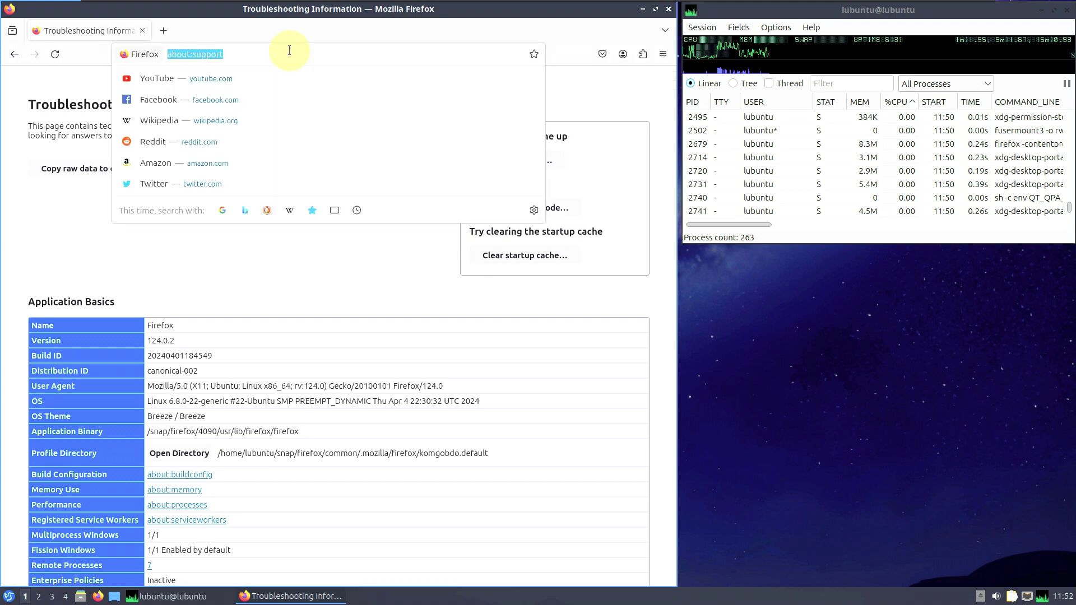
pyautogui.press('BackSpace')
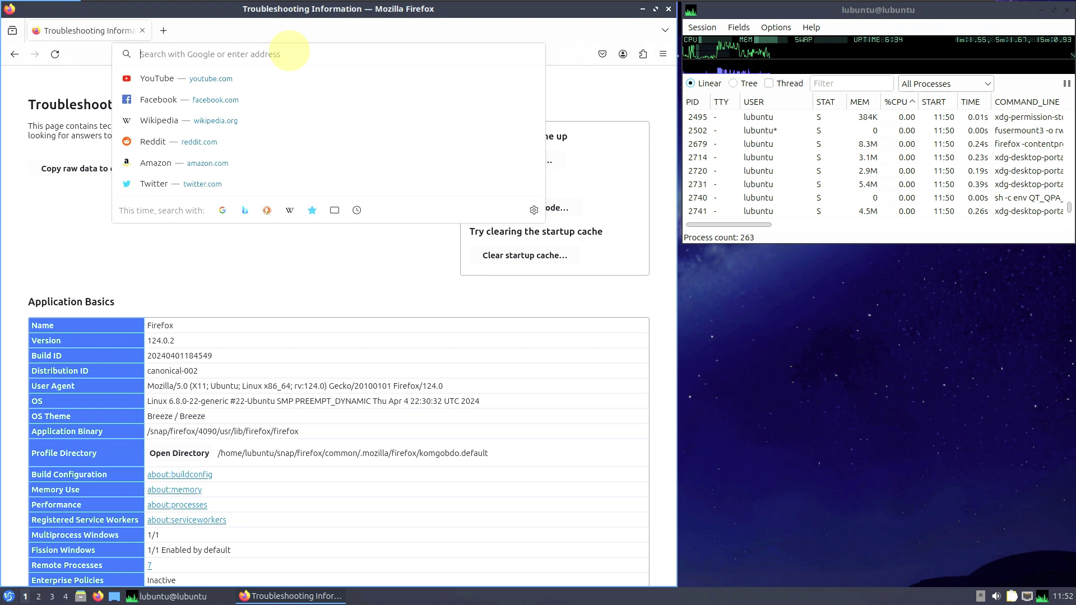
pyautogui.write('lubuntu')
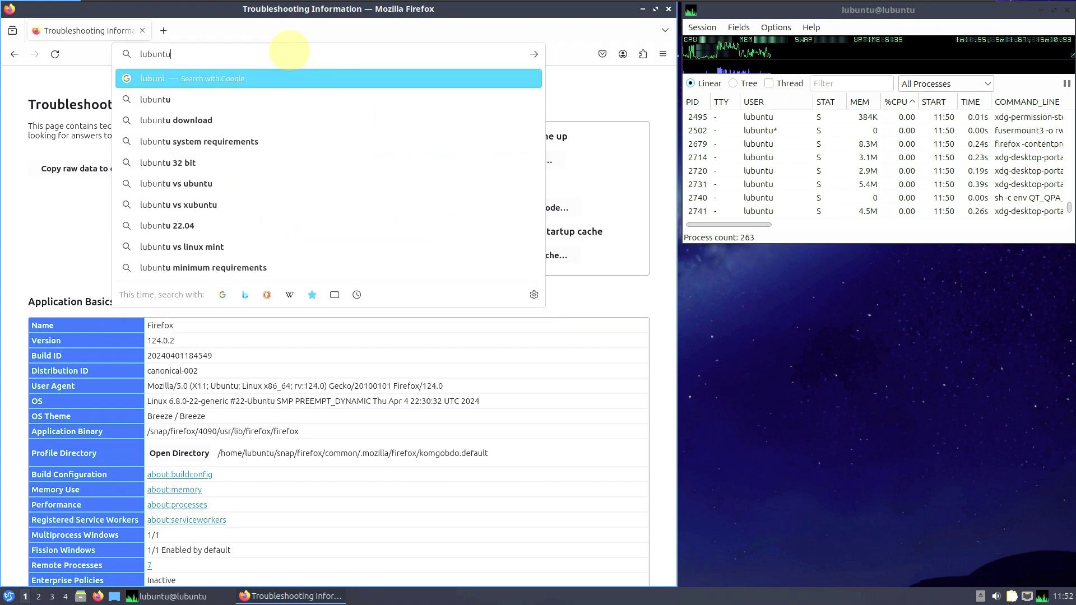
pyautogui.press('Return')
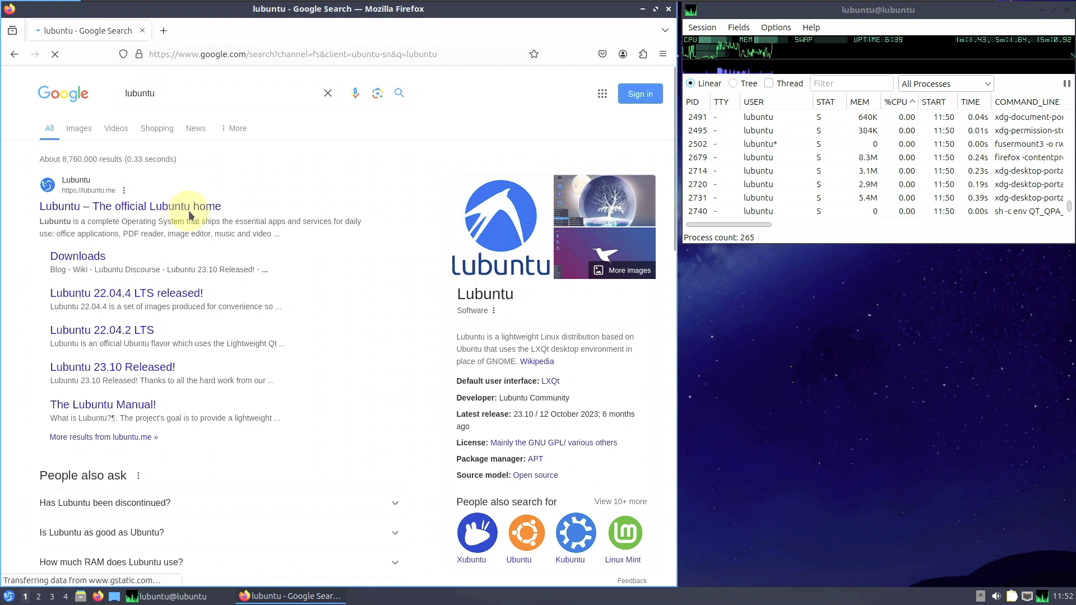
pyautogui.click(211, 230)
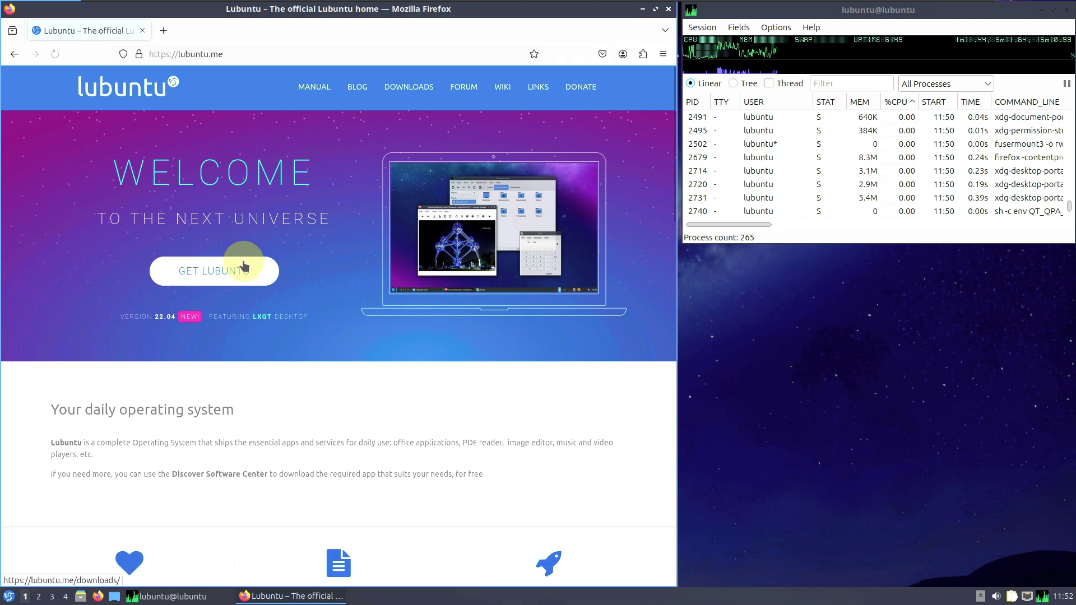
# Look over the Lubuntu home page, open the "Lubuntu Noble Beta Released!" post and read it through.
pyautogui.scroll(-10, 190, 354)
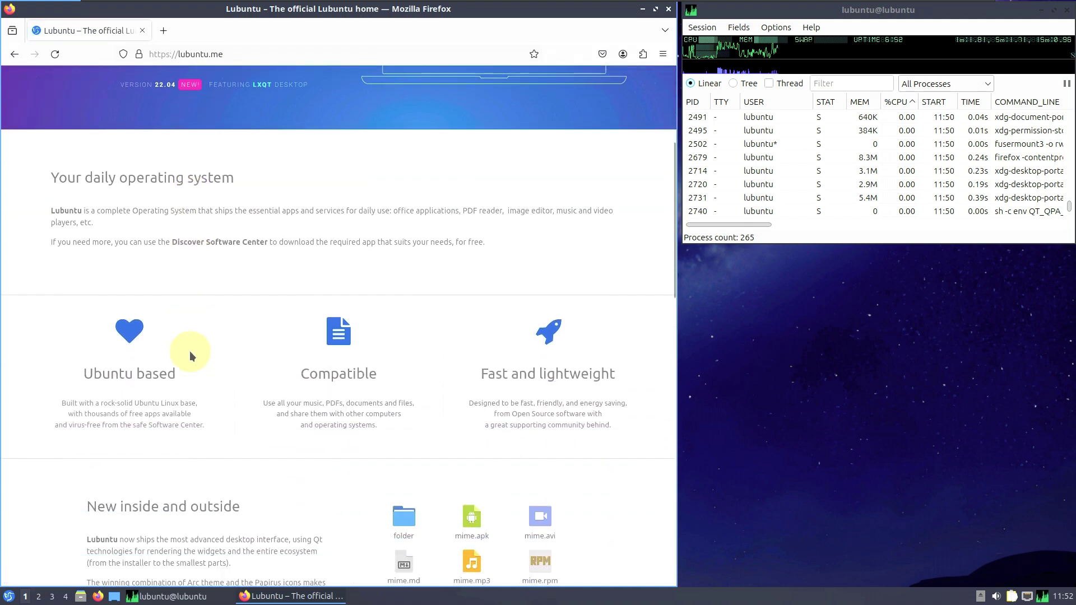
pyautogui.scroll(-10, 190, 350)
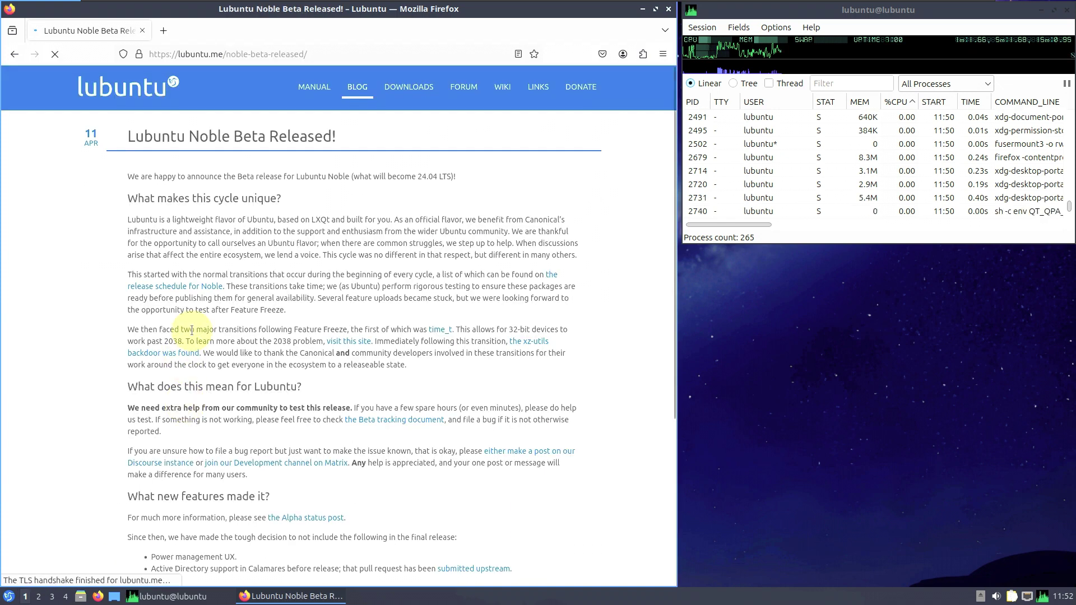
pyautogui.scroll(-3, 225, 231)
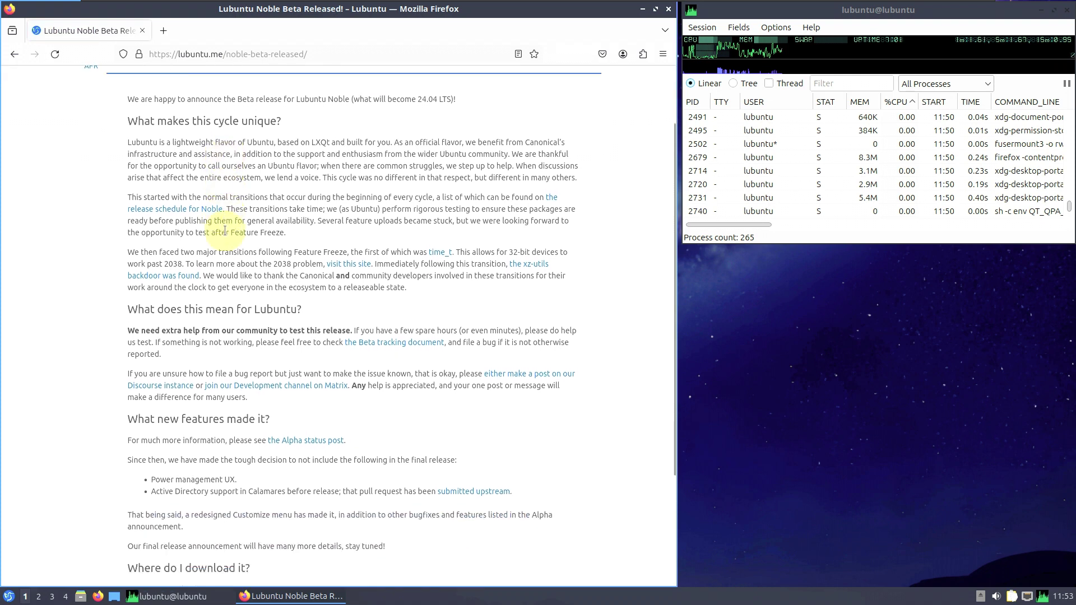
pyautogui.scroll(-5, 225, 230)
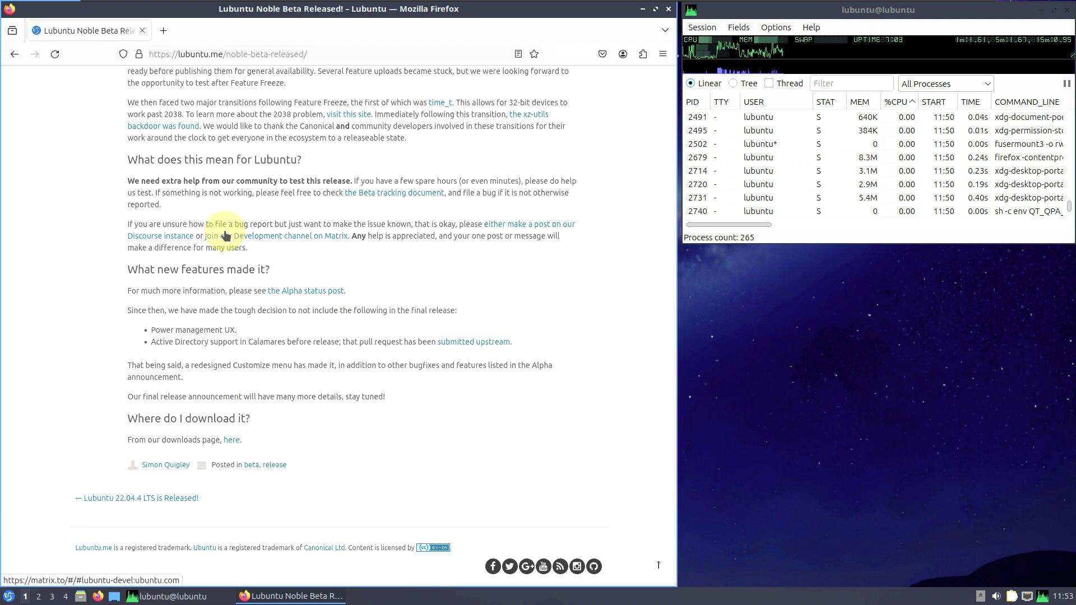
pyautogui.scroll(8, 222, 252)
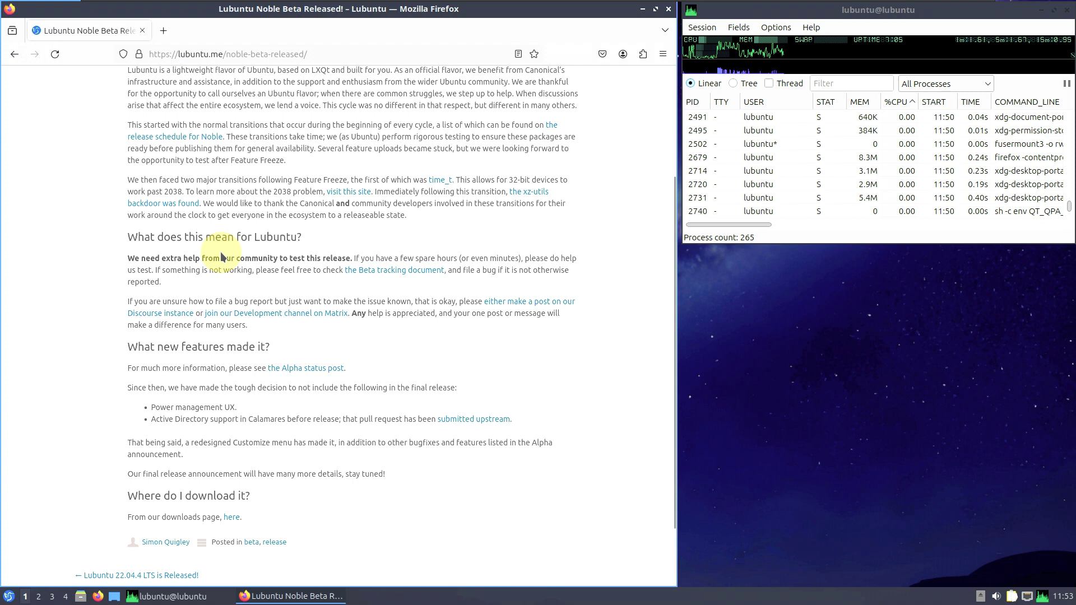
pyautogui.scroll(1, 220, 251)
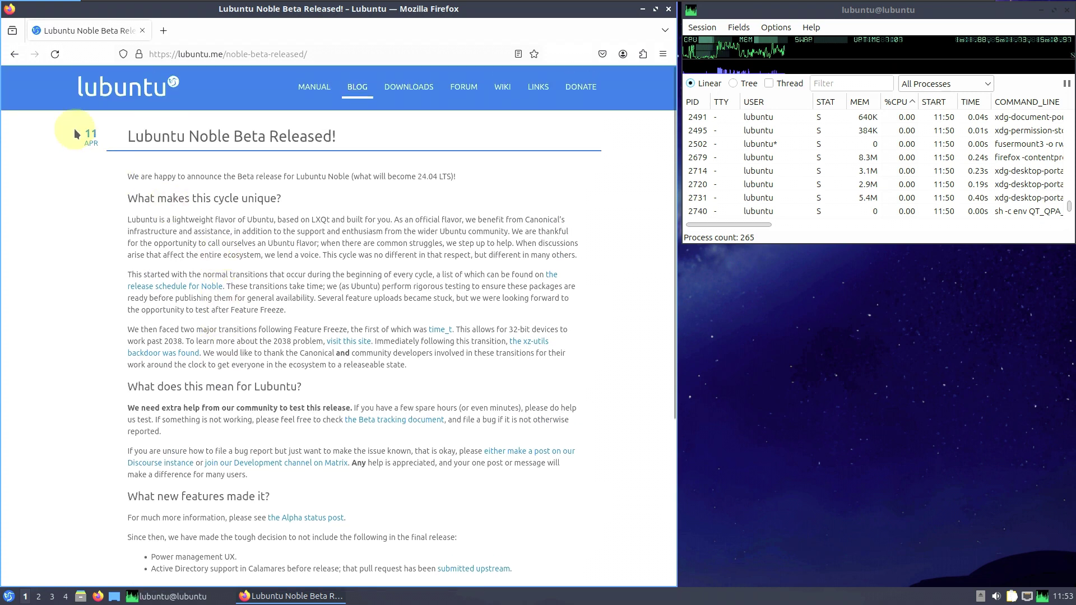
# Return to the Lubuntu home page, open the site's Blog section and look through its latest post.
pyautogui.click(14, 63)
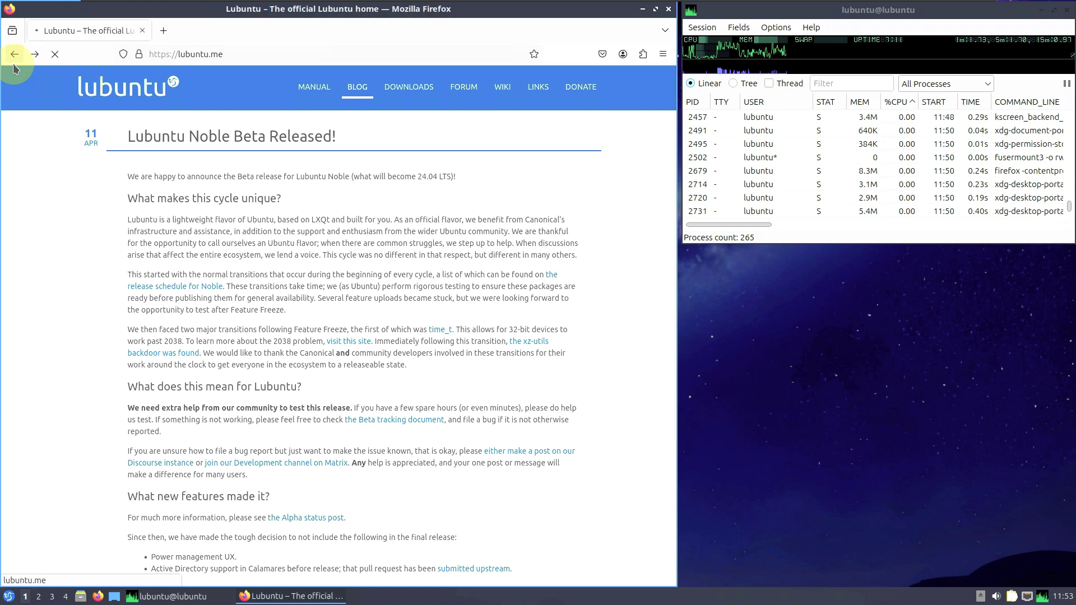
pyautogui.scroll(10, 80, 157)
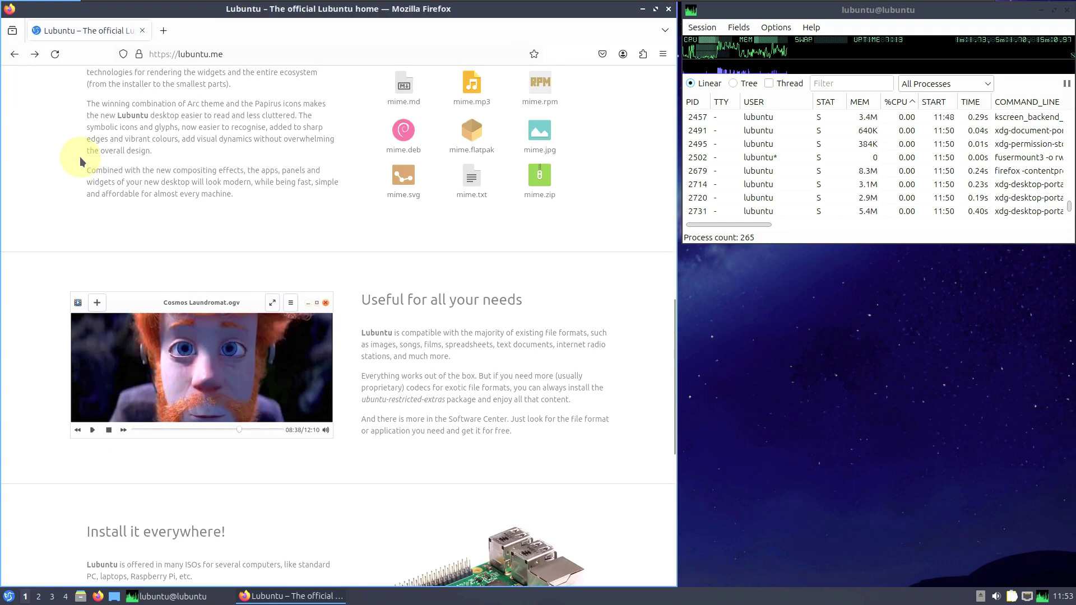
pyautogui.scroll(7, 80, 156)
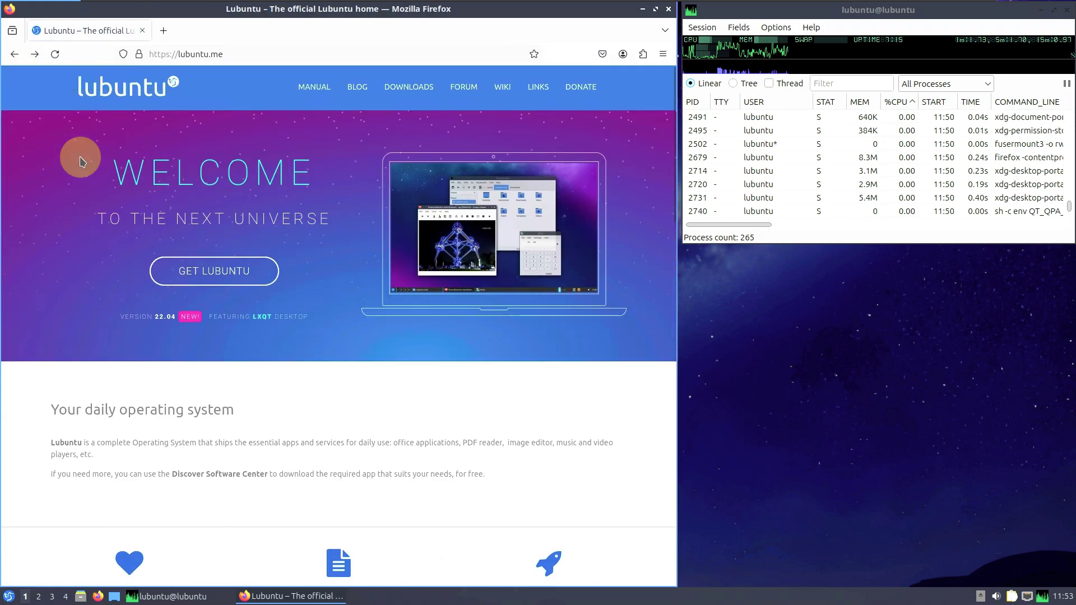
pyautogui.click(358, 88)
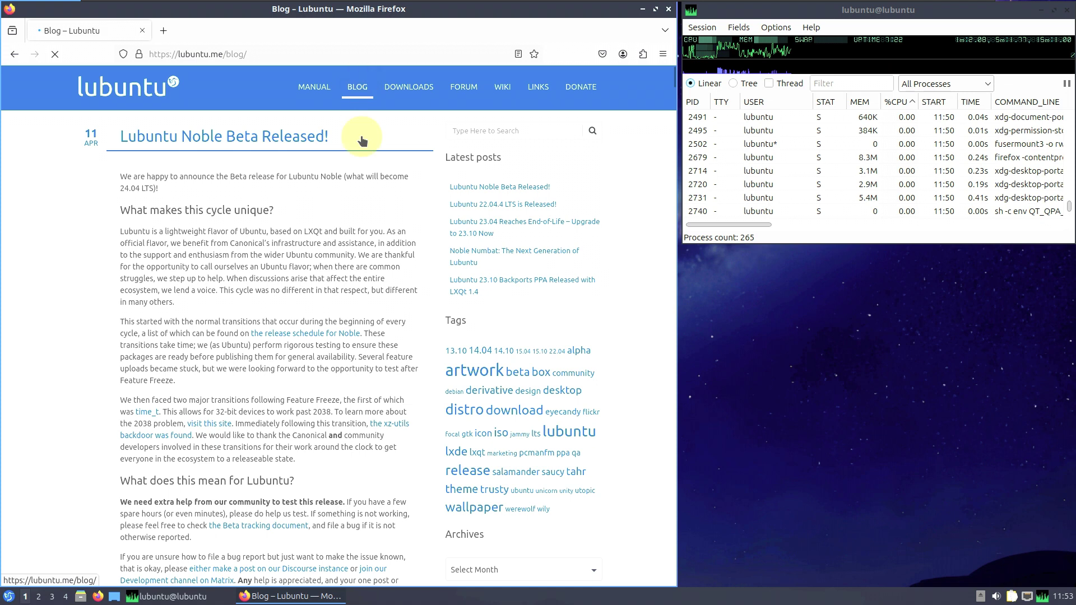
pyautogui.scroll(-4, 354, 224)
pyautogui.scroll(1, 354, 224)
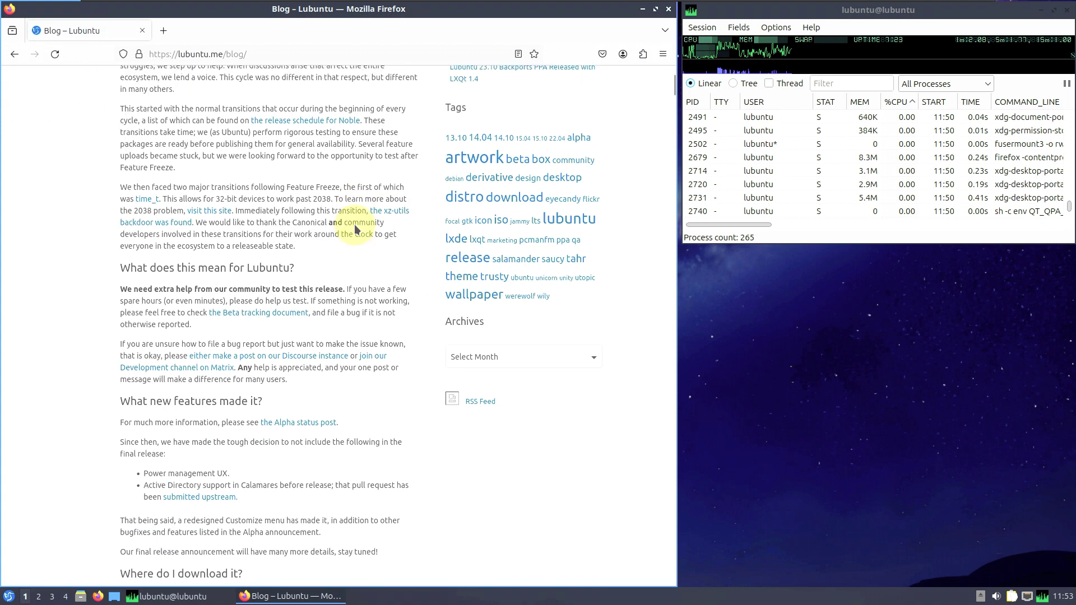
pyautogui.scroll(-3, 354, 224)
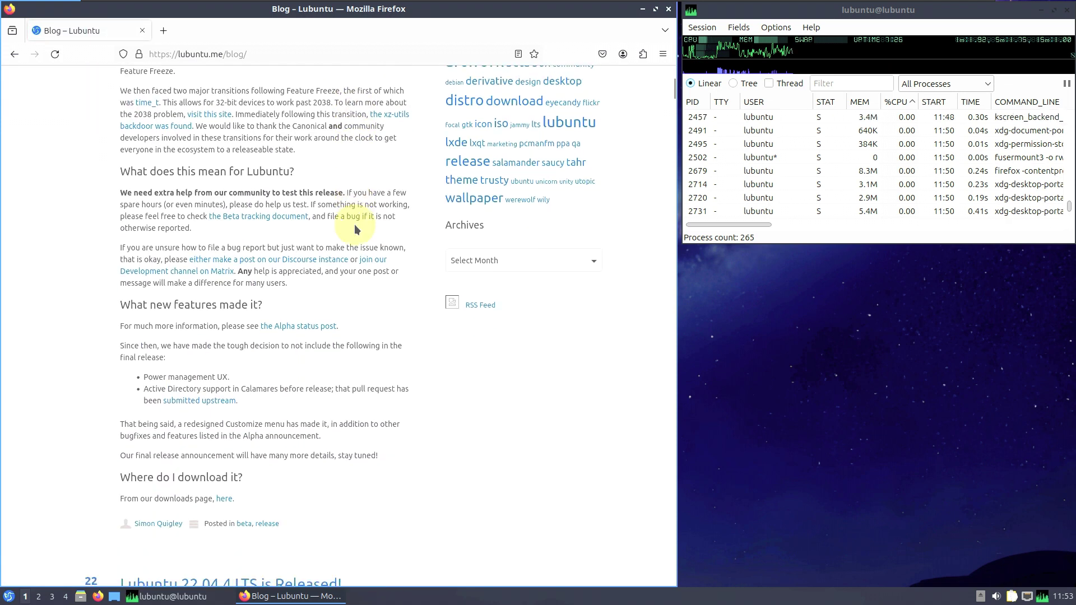
pyautogui.scroll(5, 355, 224)
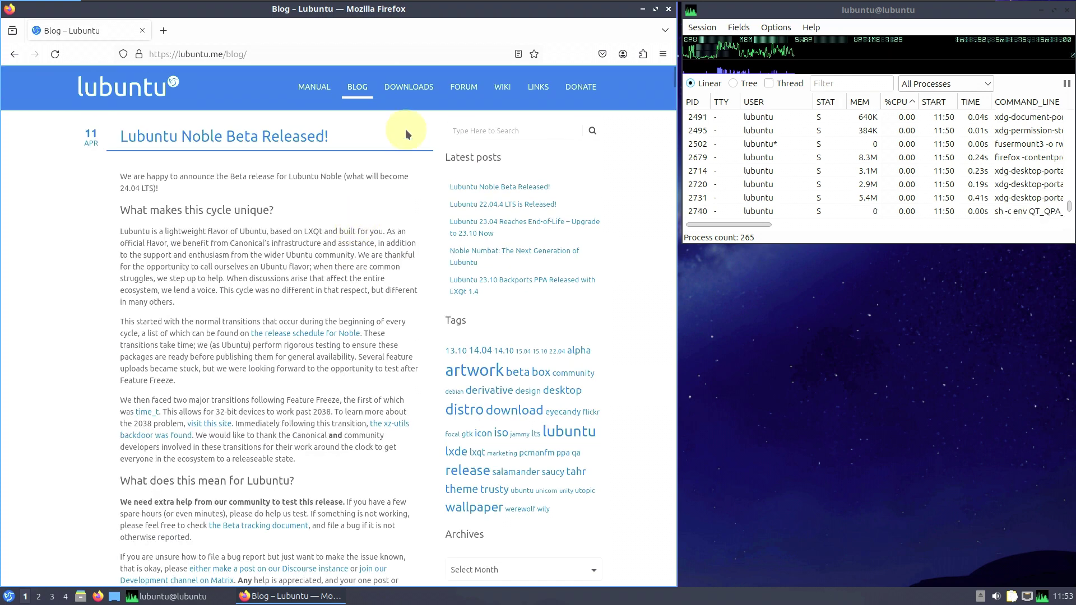
# Open the Lubuntu Downloads page and examine the offered releases, the release cycle chart and the Noble Numbat section.
pyautogui.click(404, 92)
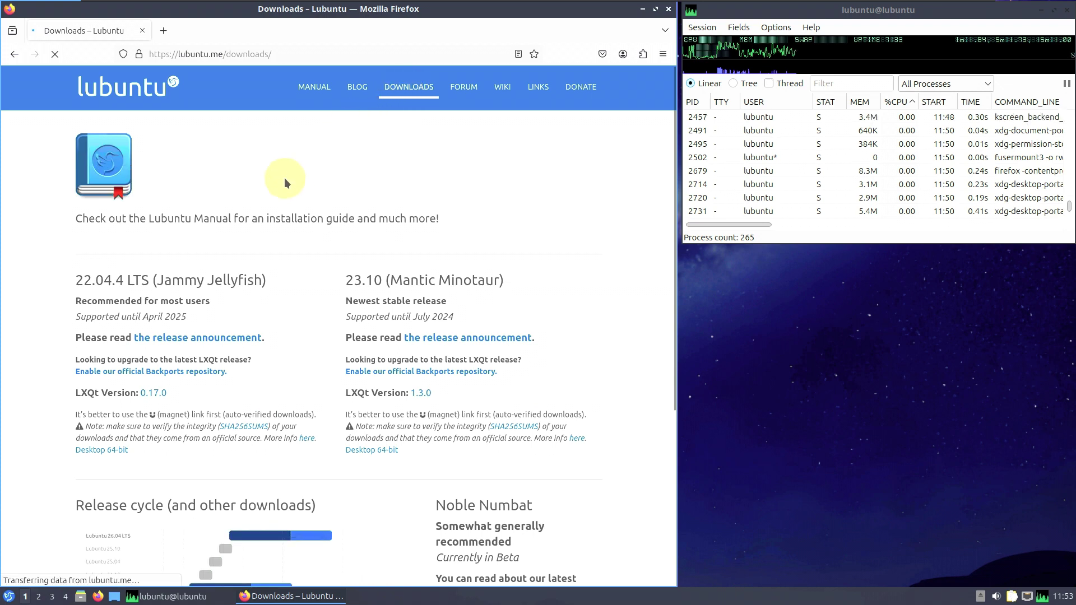
pyautogui.scroll(-4, 284, 177)
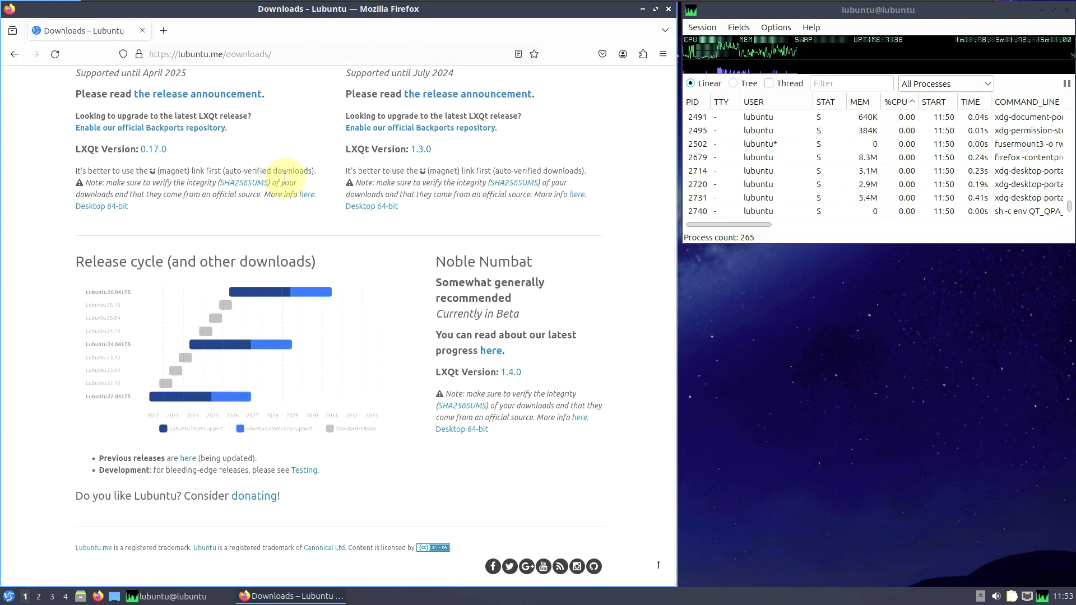
pyautogui.scroll(3, 284, 177)
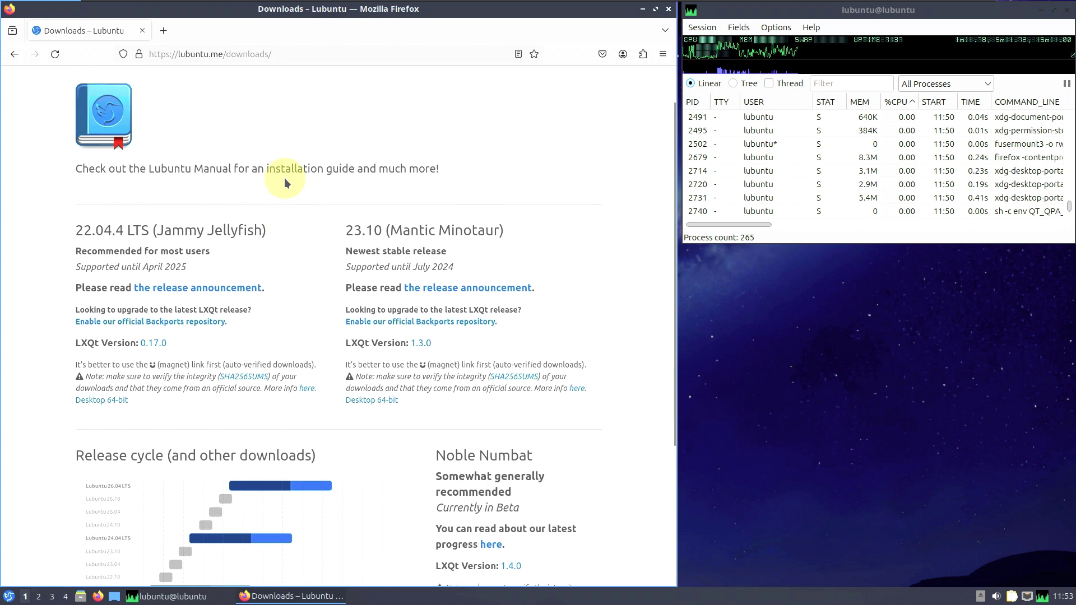
pyautogui.scroll(2, 284, 177)
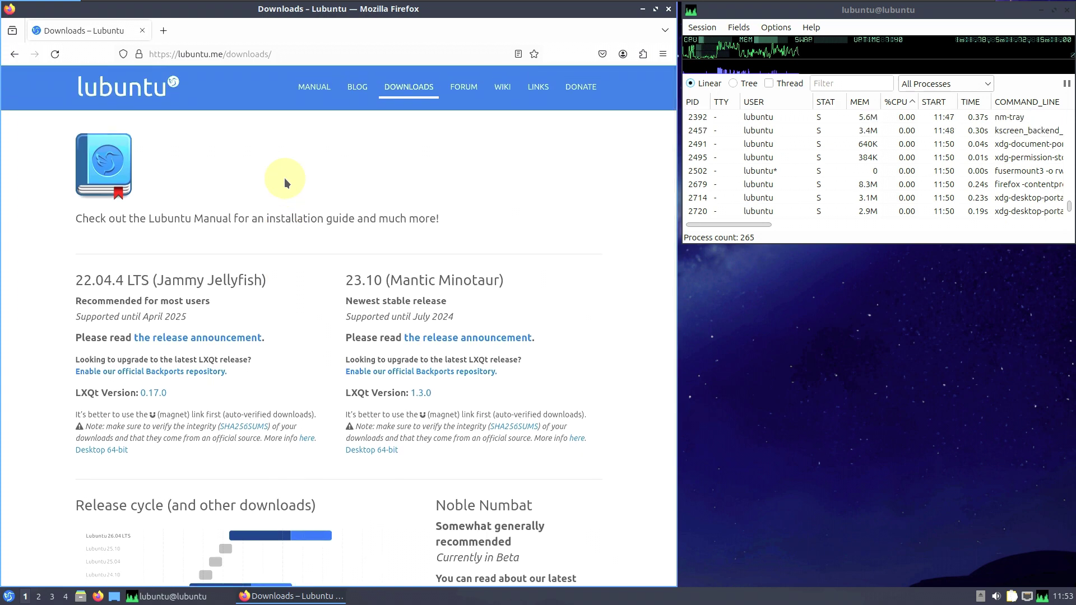
pyautogui.scroll(-2, 284, 178)
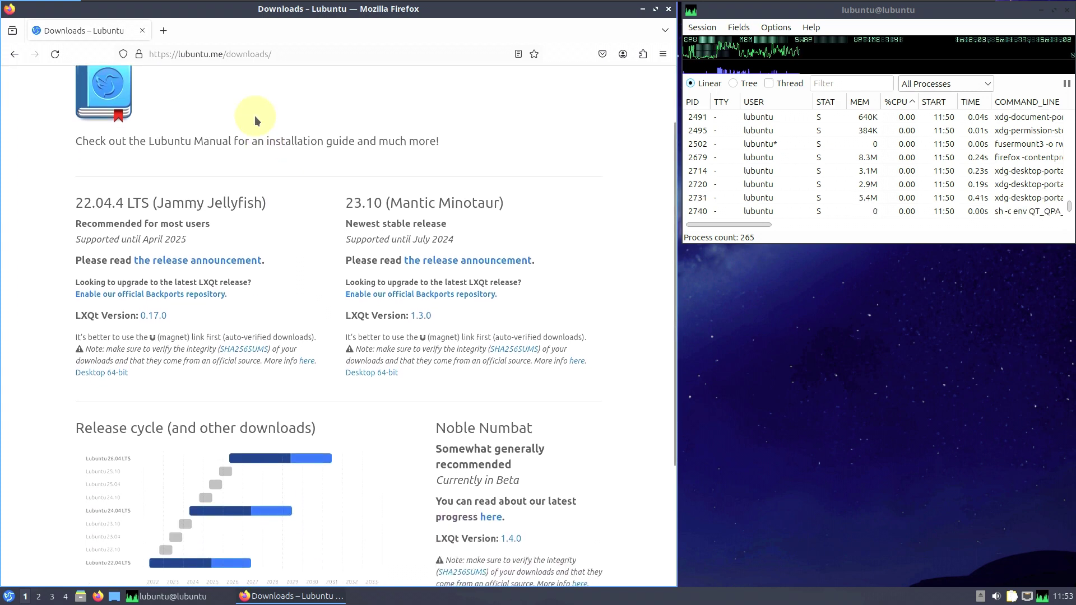
pyautogui.scroll(2, 254, 116)
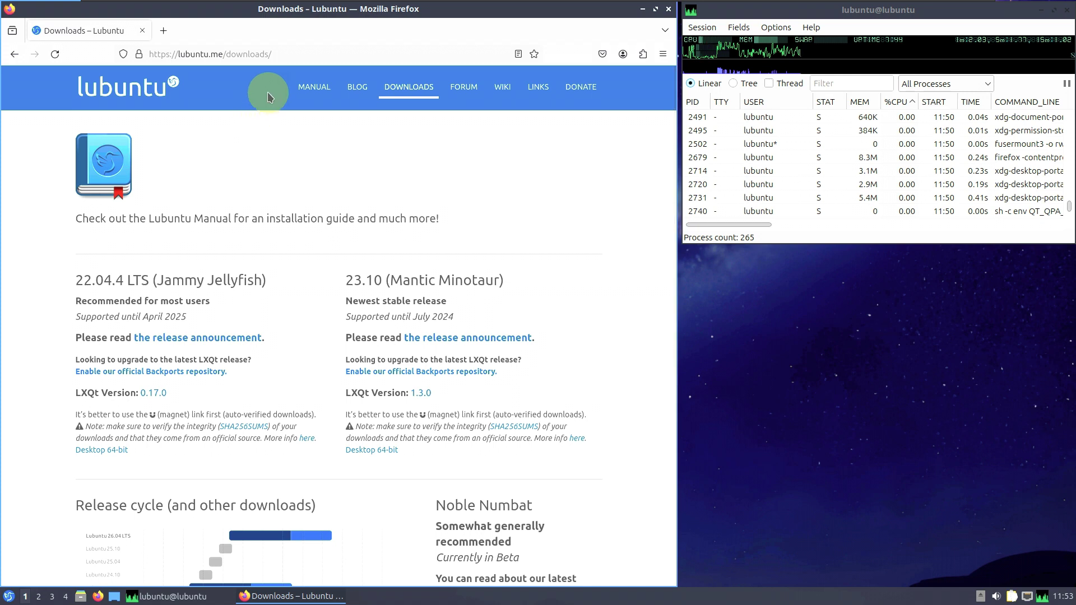
# Search Google for "lubuntu 24.04" and open the cdimage.ubuntu.com daily-live/20240407.3 link from the results.
pyautogui.click(286, 51)
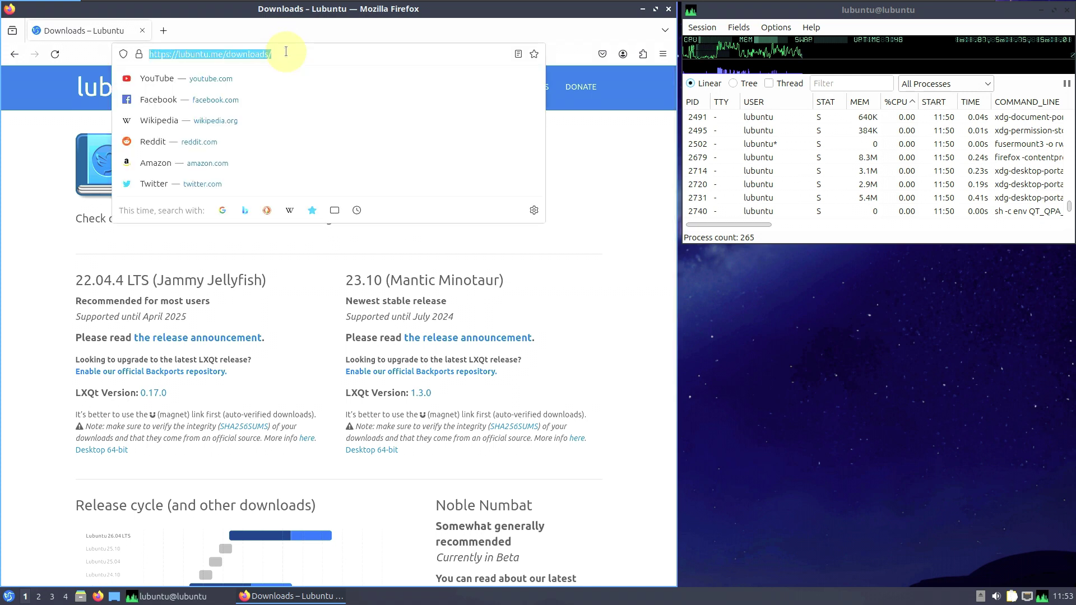
pyautogui.write('lubuntu')
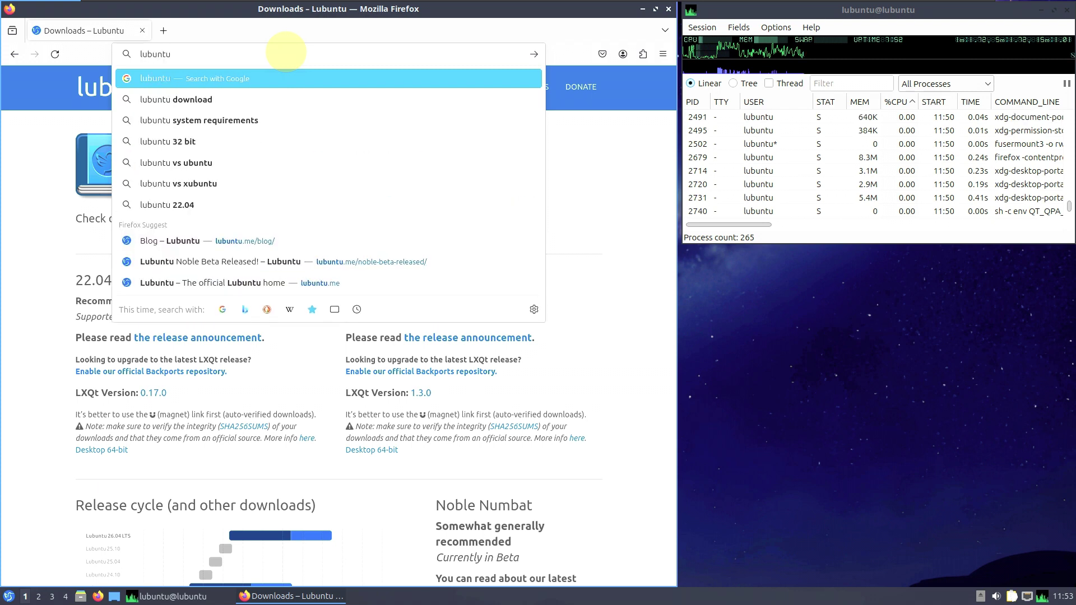
pyautogui.write('  24,')
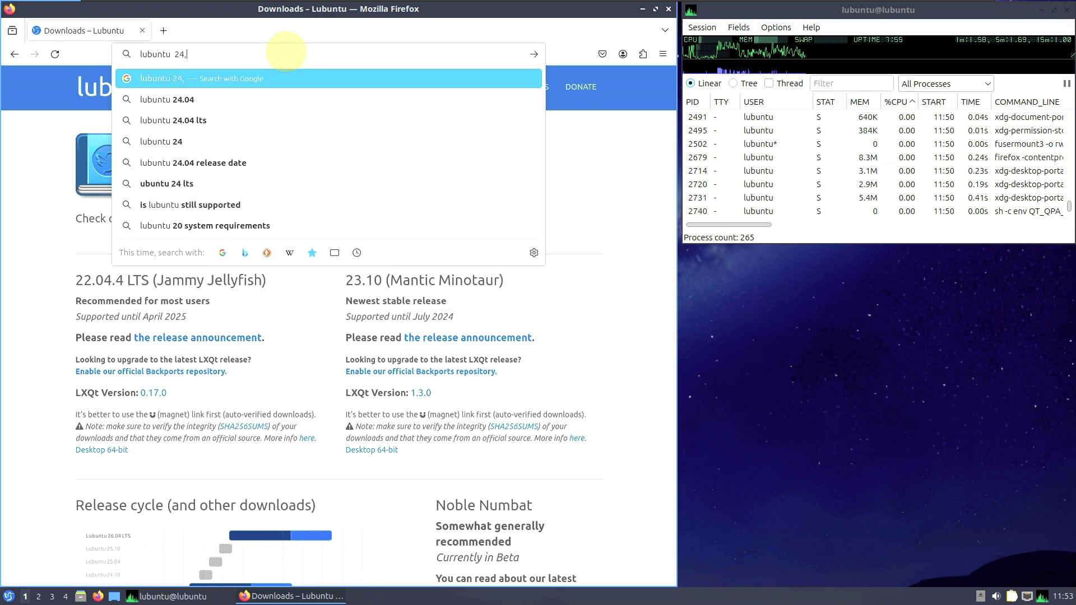
pyautogui.press('BackSpace')
pyautogui.write('.0')
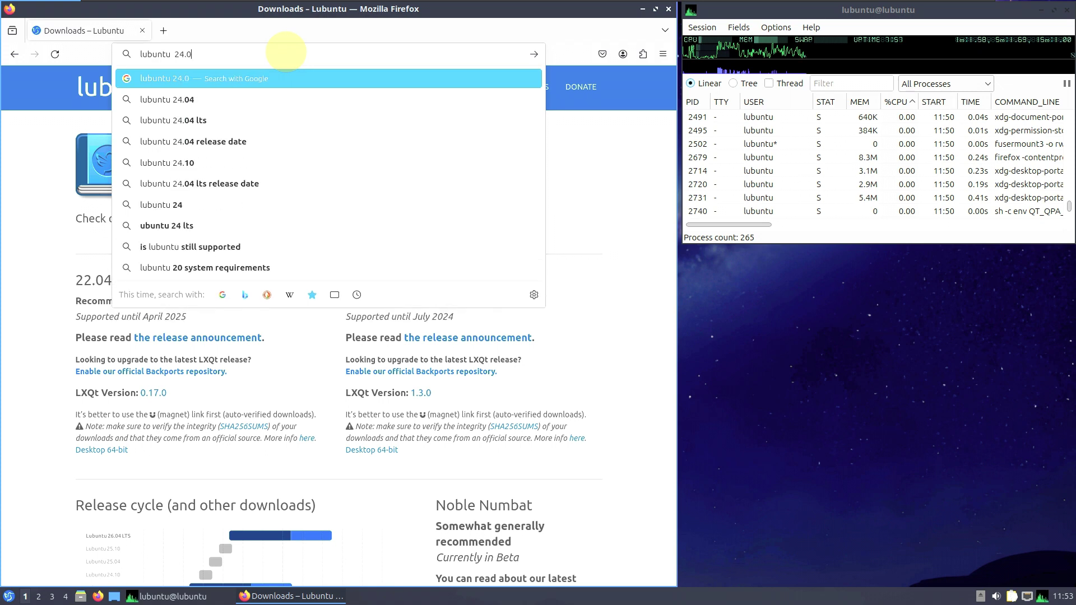
pyautogui.write('4')
pyautogui.press('Return')
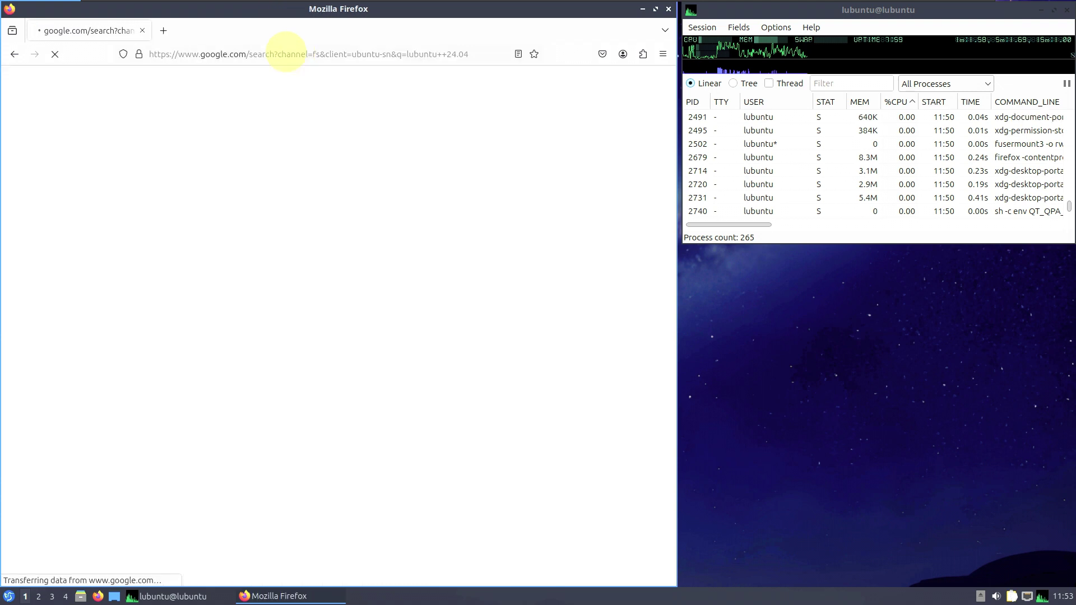
pyautogui.scroll(-3, 359, 185)
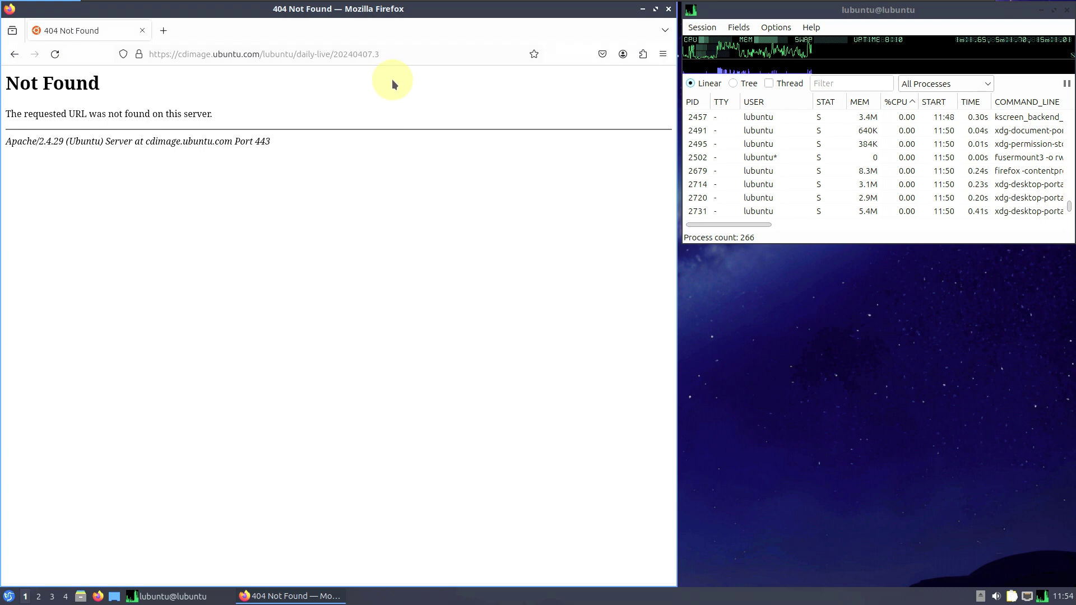
# Remove /20240407.3 from the address to load the daily-live directory, and open its "current/" folder.
pyautogui.moveTo(399, 55); pyautogui.dragTo(331, 55)
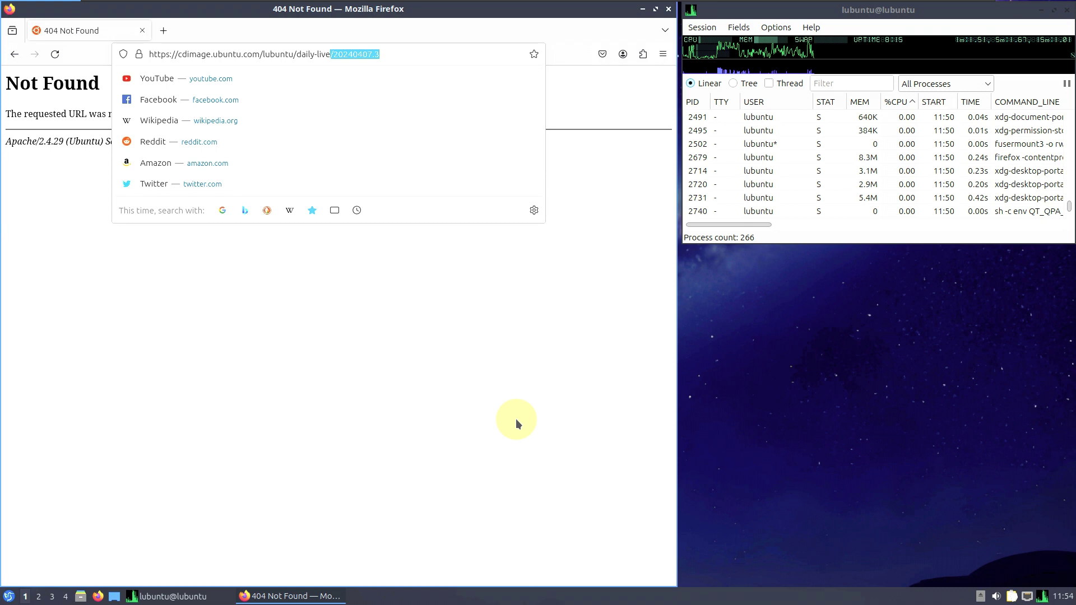
pyautogui.press('BackSpace')
pyautogui.press('Return')
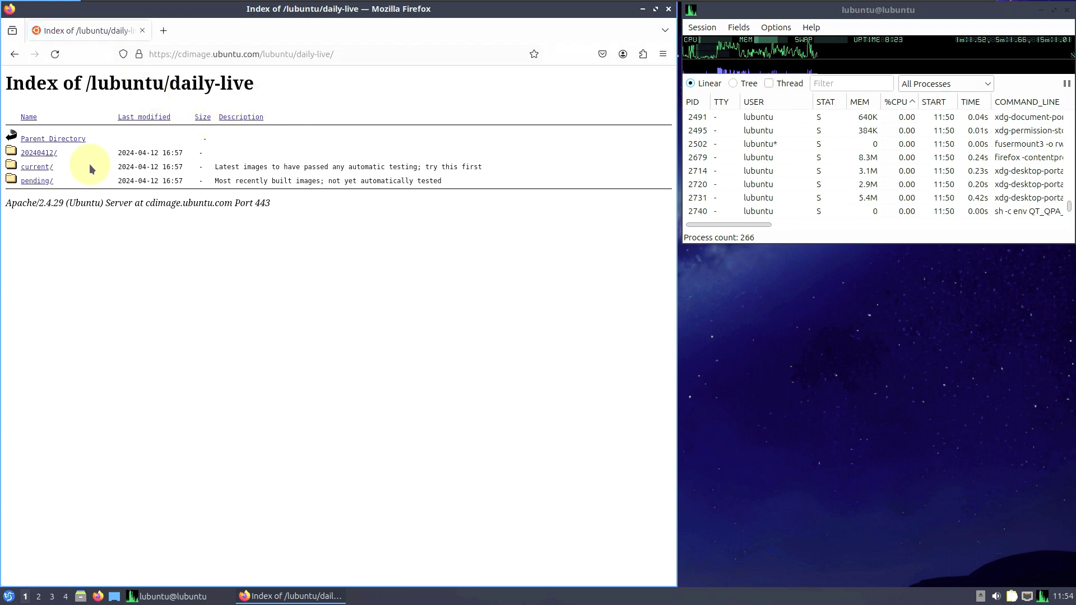
pyautogui.click(40, 168)
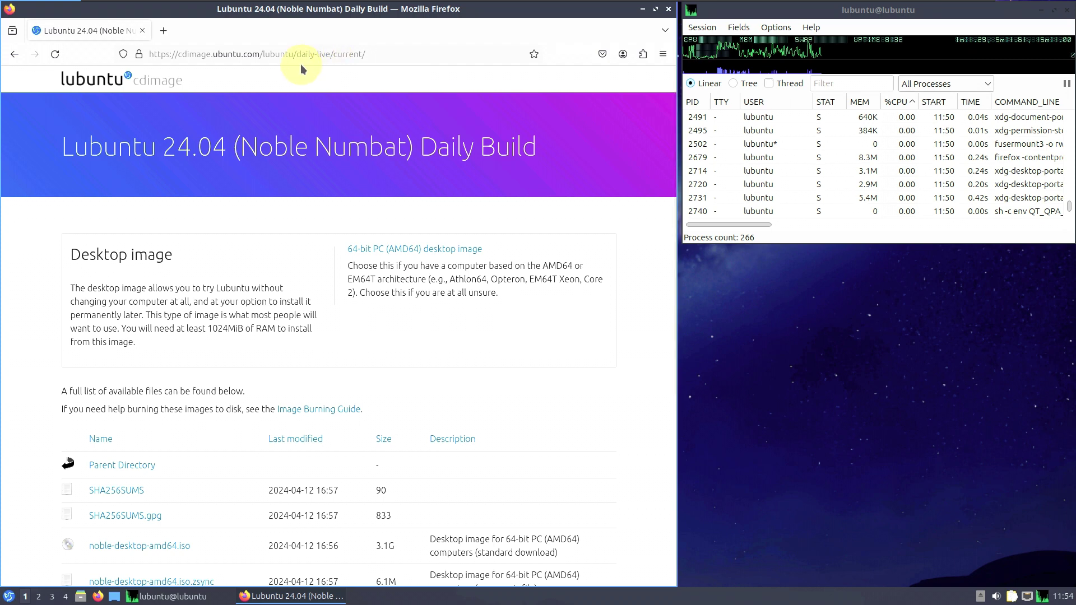
# Replace the "daily-live/current/" part of the page's cdimage.ubuntu.com/lubuntu/ address with "b".
pyautogui.moveTo(298, 54); pyautogui.dragTo(456, 91)
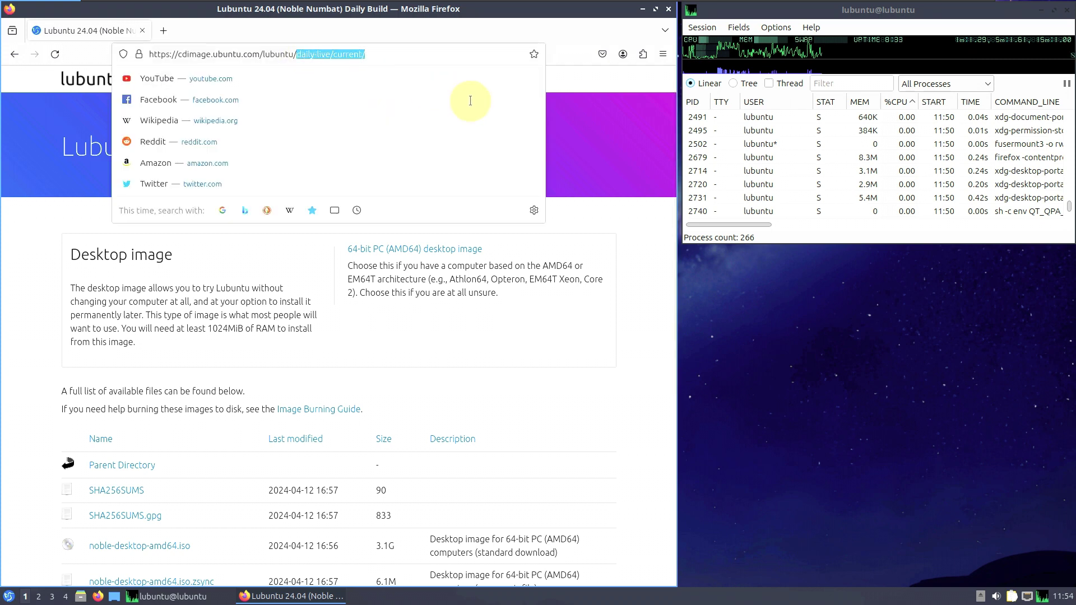
pyautogui.press('BackSpace')
pyautogui.write('b')
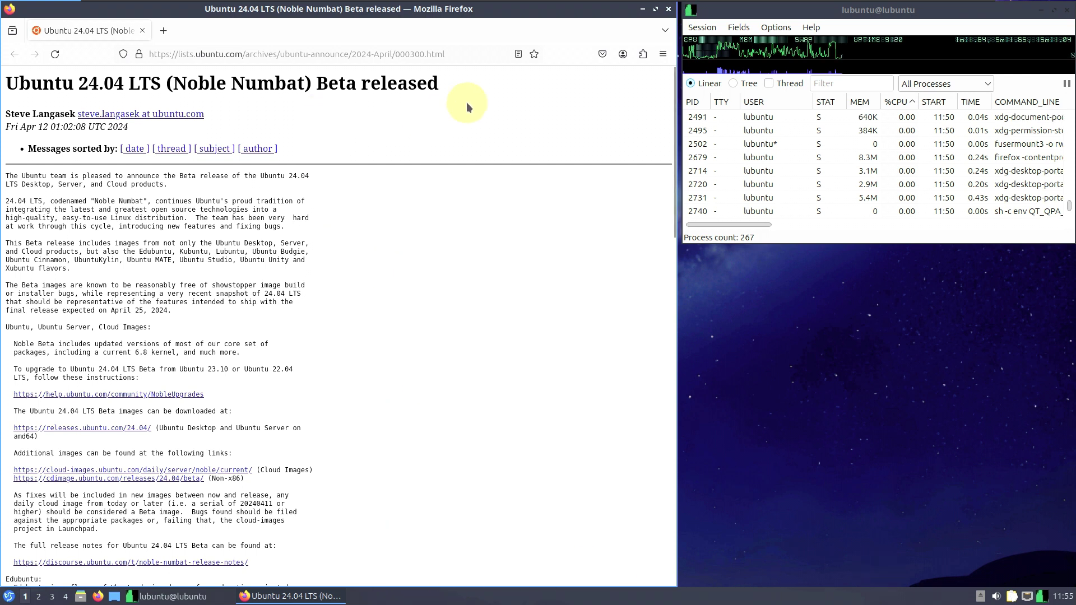
# Highlight the title of the Ubuntu 24.04 LTS Beta announcement and examine the message, including the flavor entries down to Lubuntu.
pyautogui.moveTo(468, 83); pyautogui.dragTo(103, 85)
pyautogui.tripleClick(12, 86)
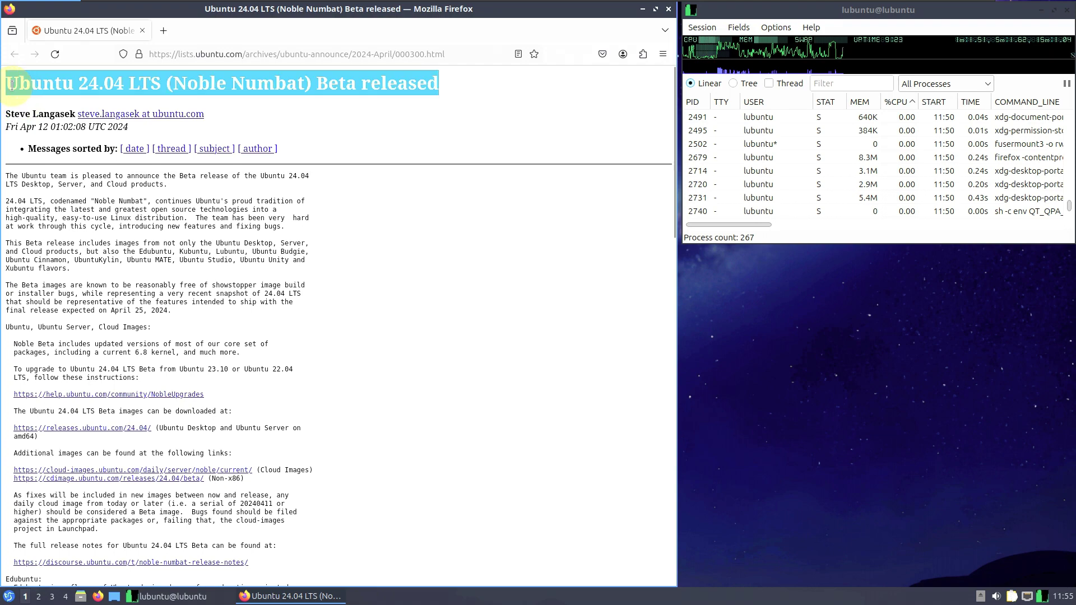
pyautogui.scroll(-7, 268, 287)
pyautogui.scroll(-10, 268, 287)
pyautogui.scroll(1, 269, 286)
pyautogui.scroll(-1, 269, 287)
pyautogui.scroll(10, 269, 287)
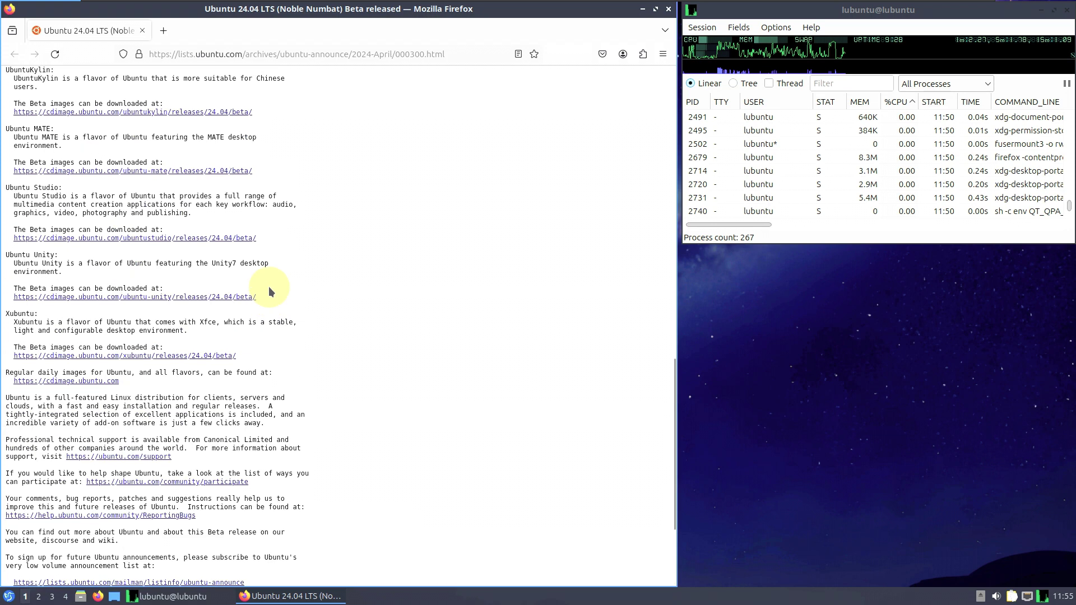
pyautogui.scroll(8, 269, 286)
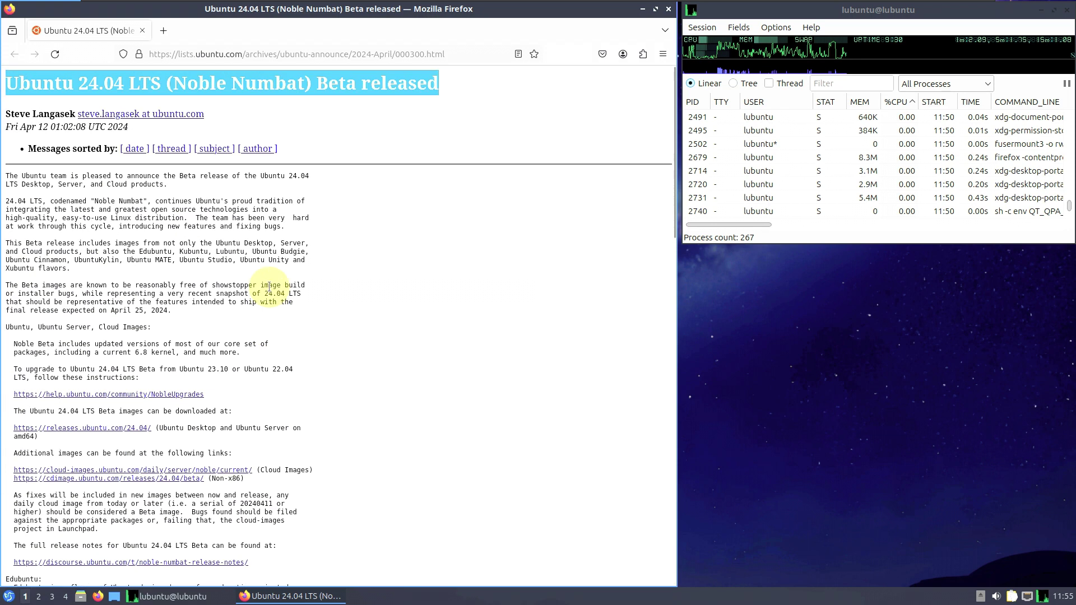
pyautogui.scroll(-3, 224, 367)
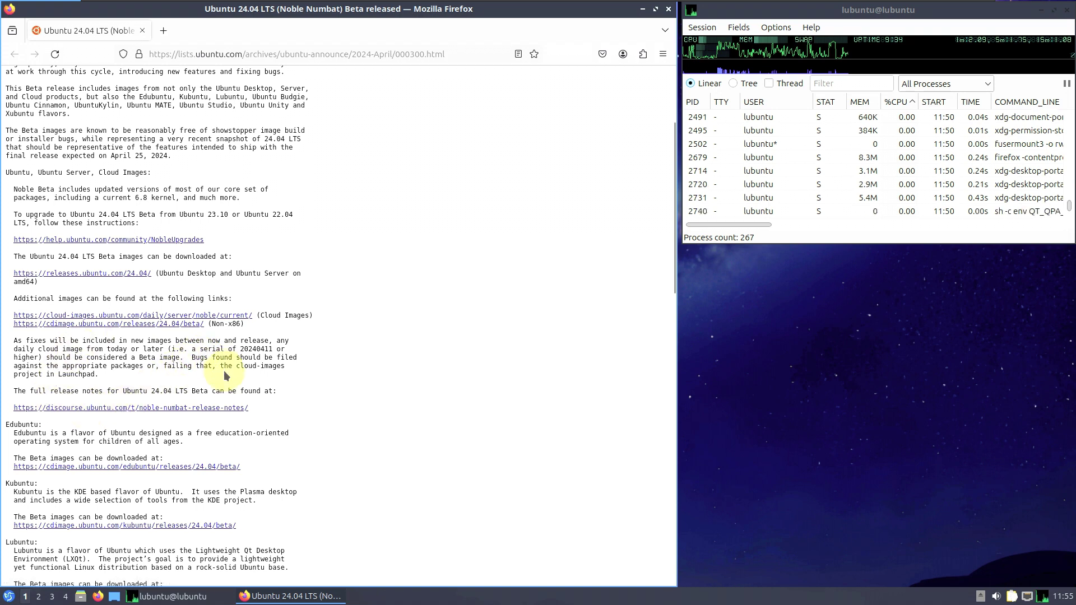
pyautogui.scroll(-3, 223, 371)
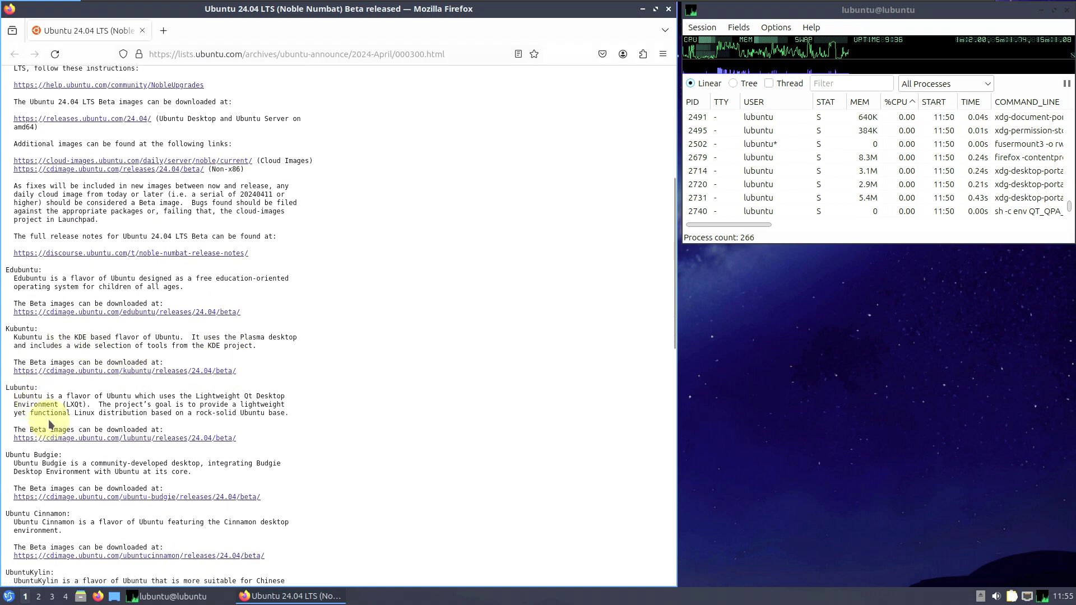
# Open the Lubuntu 24.04 Beta images link from the announcement in a new tab and examine the desktop image and its file listing.
pyautogui.middleClick(61, 441)
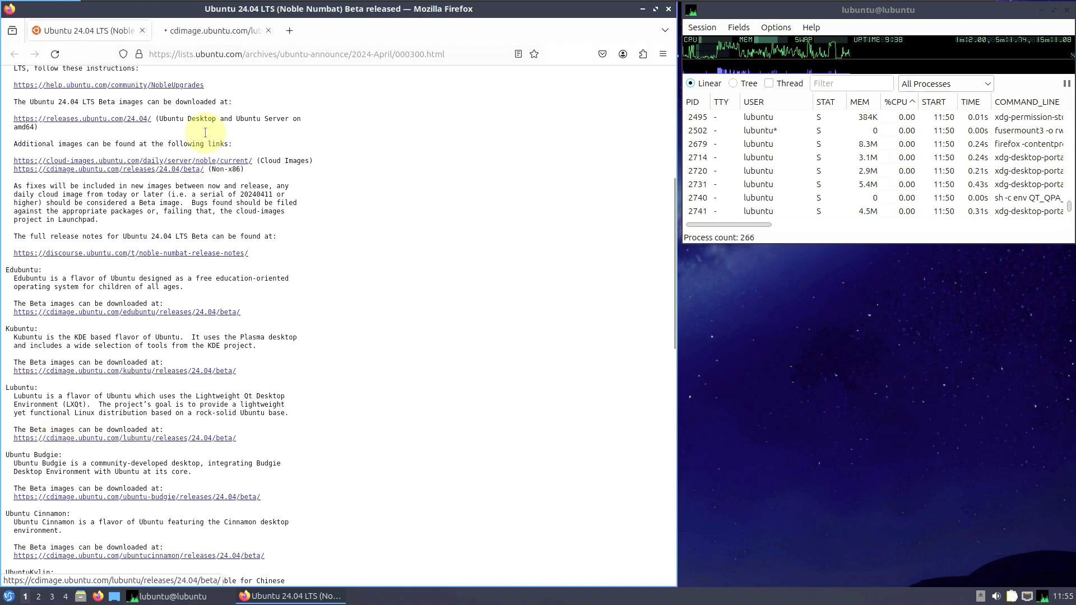
pyautogui.click(208, 30)
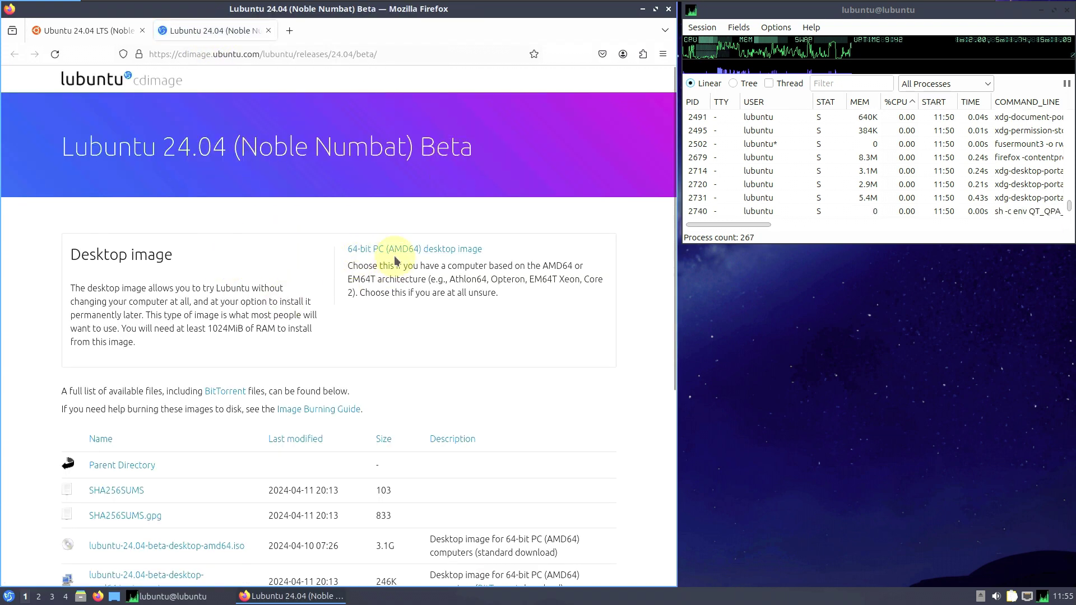
pyautogui.scroll(-3, 361, 336)
pyautogui.scroll(-3, 361, 336)
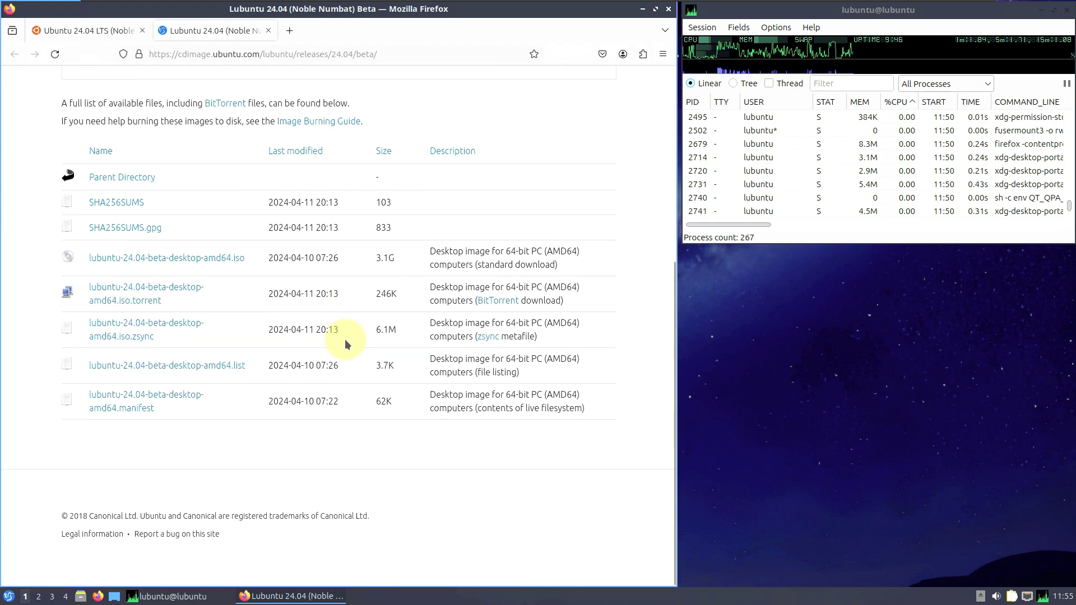
pyautogui.scroll(5, 347, 402)
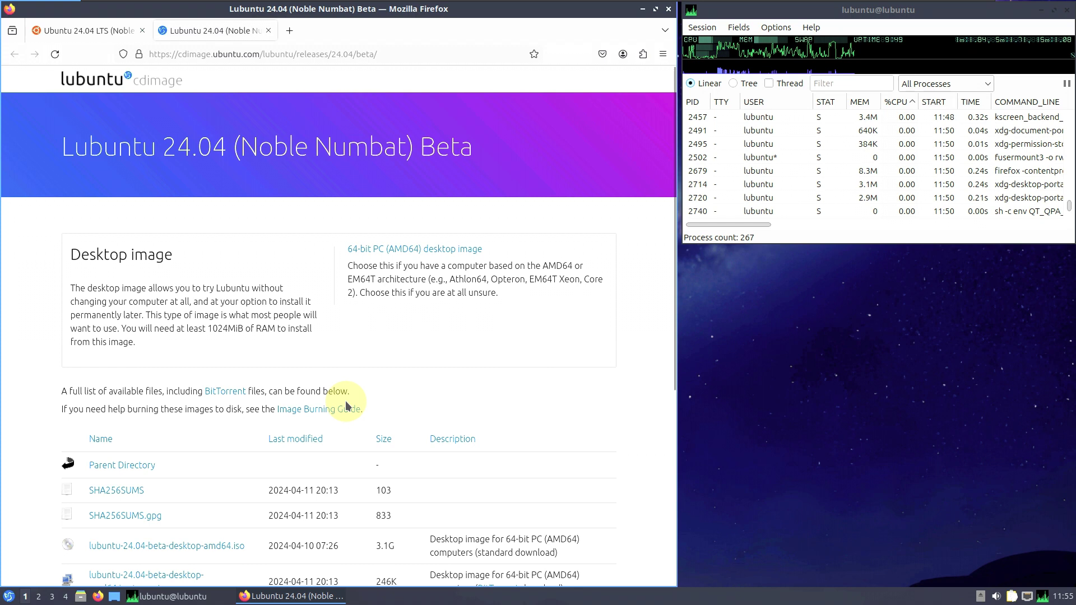
pyautogui.scroll(-2, 347, 405)
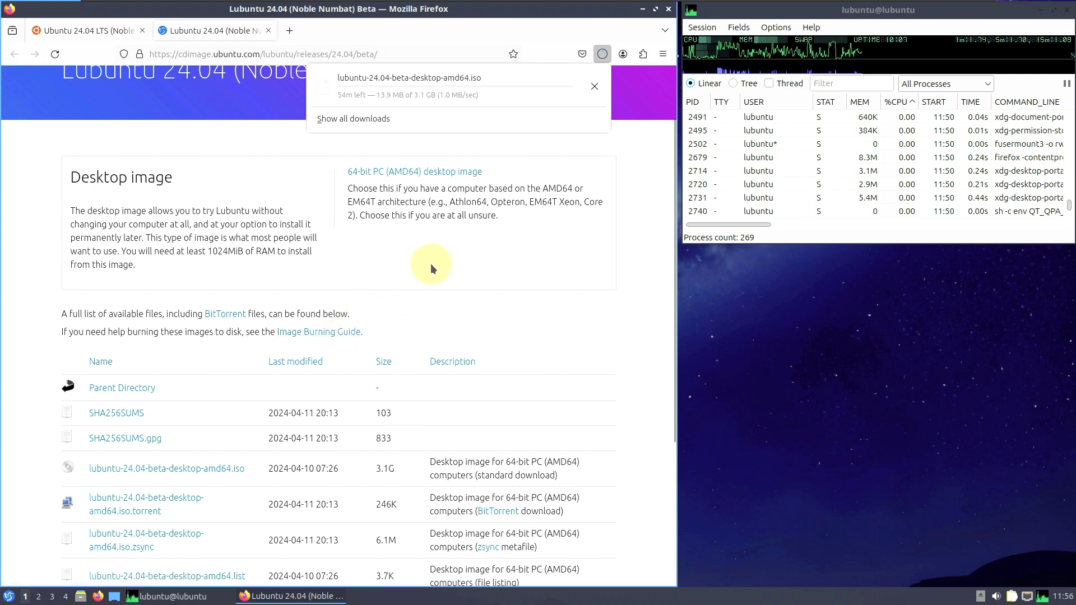
# Cancel the running download of lubuntu-24.04-beta-desktop-amd64.iso and close the browser window.
pyautogui.click(596, 86)
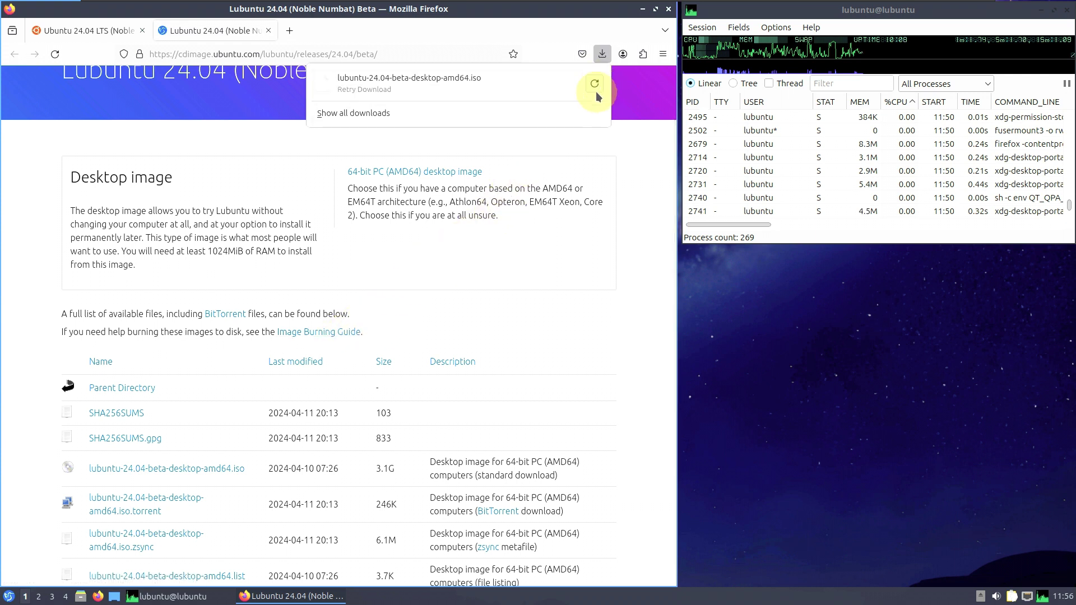
pyautogui.click(668, 9)
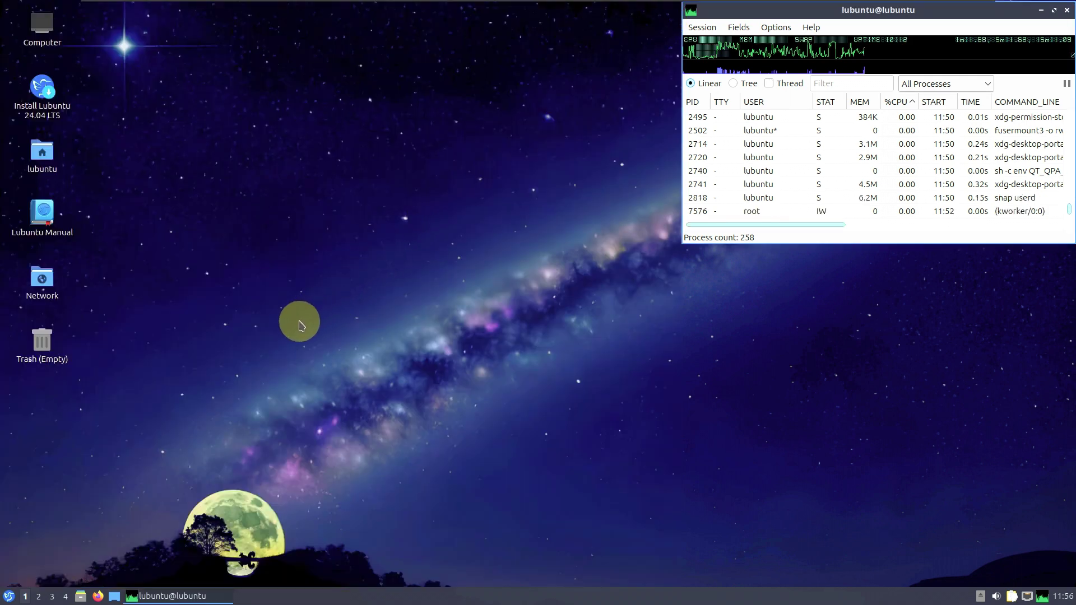
pyautogui.click(260, 340)
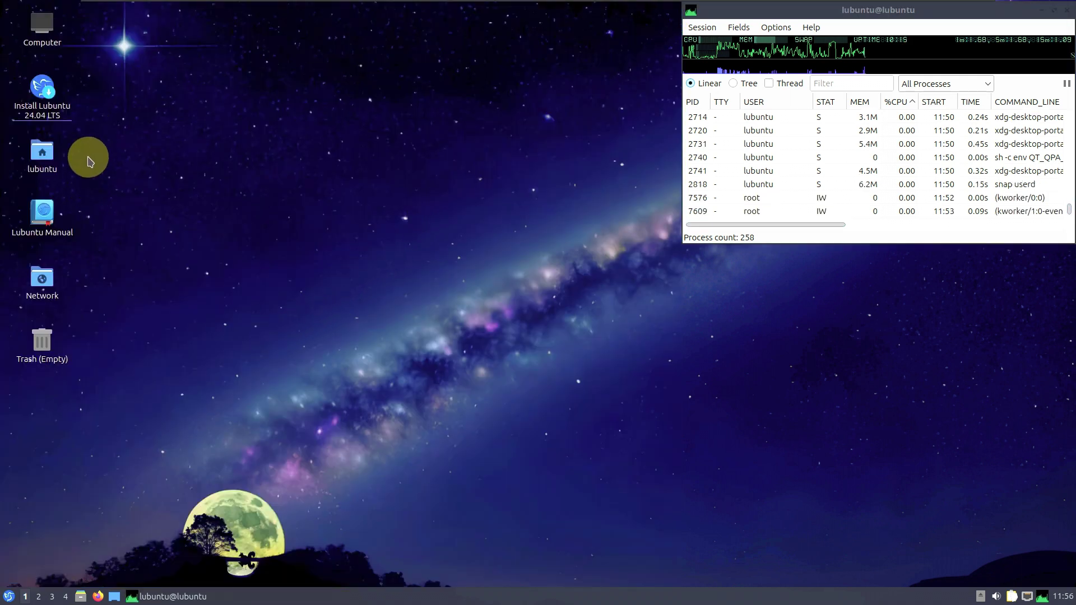
# Launch QTerminal from the System Tools applications.
pyautogui.click(10, 595)
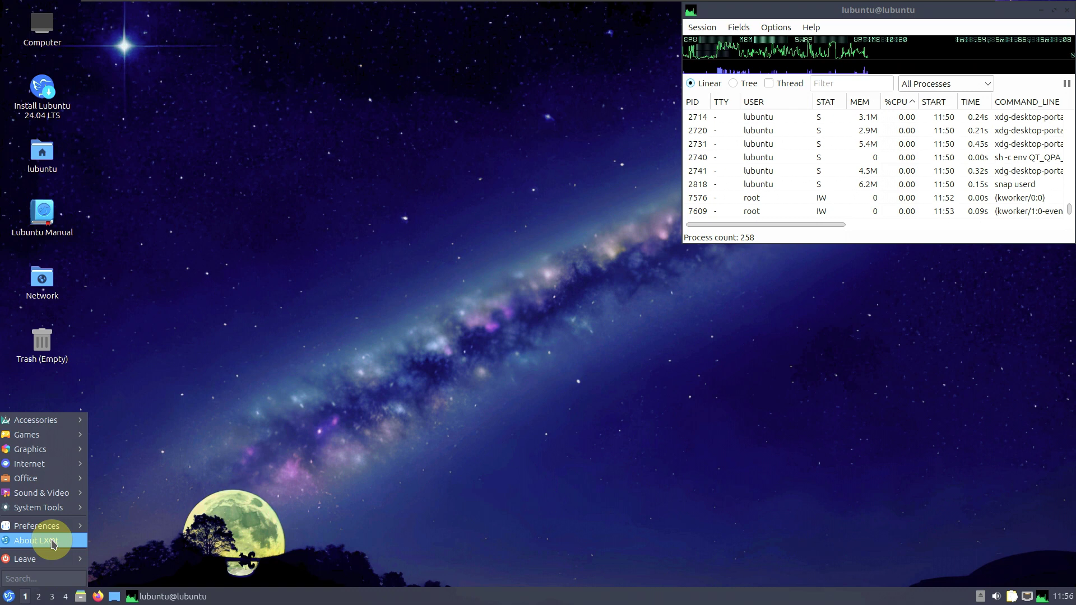
pyautogui.moveTo(51, 511)
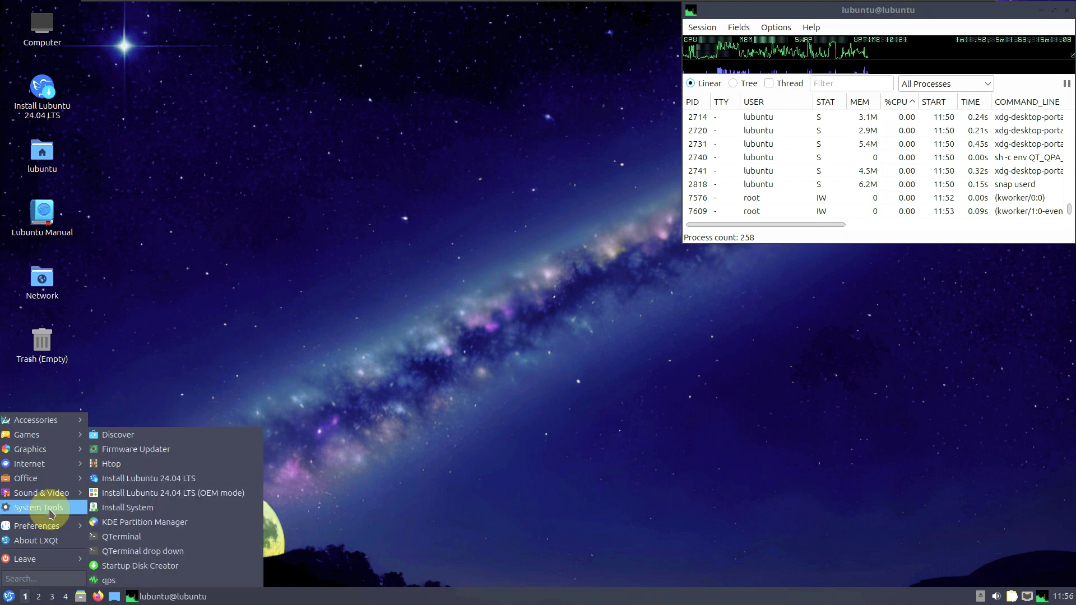
pyautogui.click(145, 536)
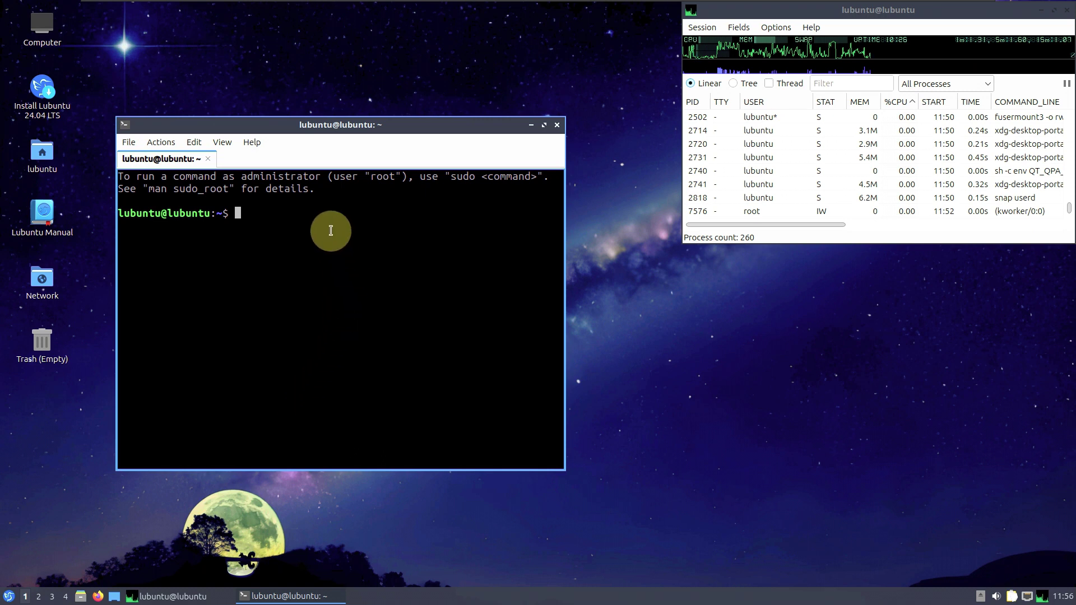
# Move the terminal window to the desktop's upper-left corner and enlarge it to about 107 x 43 characters, filling the area beside qps.
pyautogui.moveTo(384, 122); pyautogui.dragTo(263, 6)
pyautogui.click(341, 101)
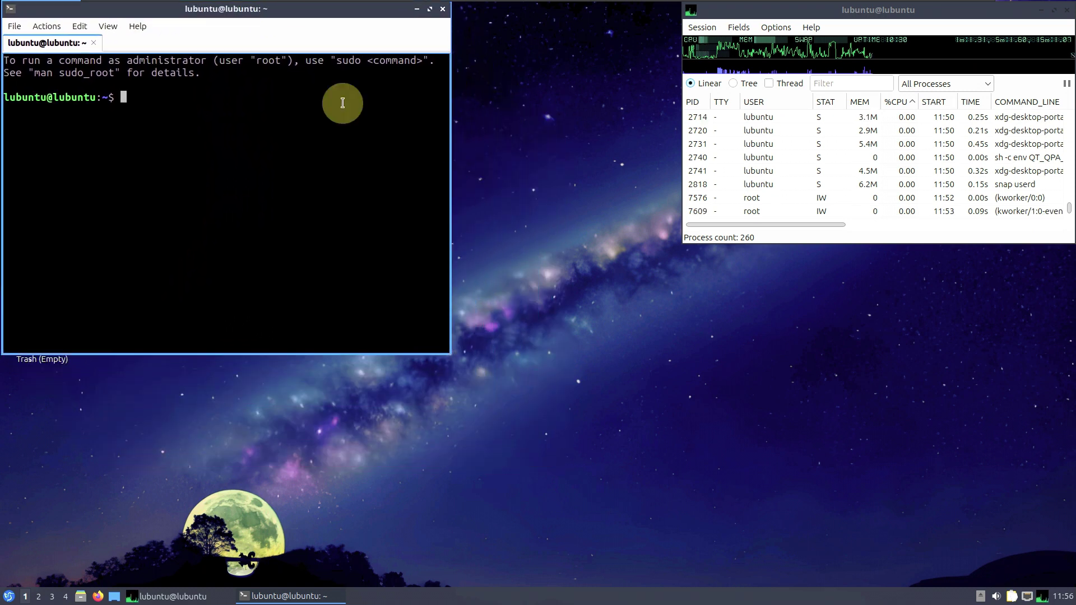
pyautogui.moveTo(452, 358); pyautogui.dragTo(607, 524)
pyautogui.press('Escape')
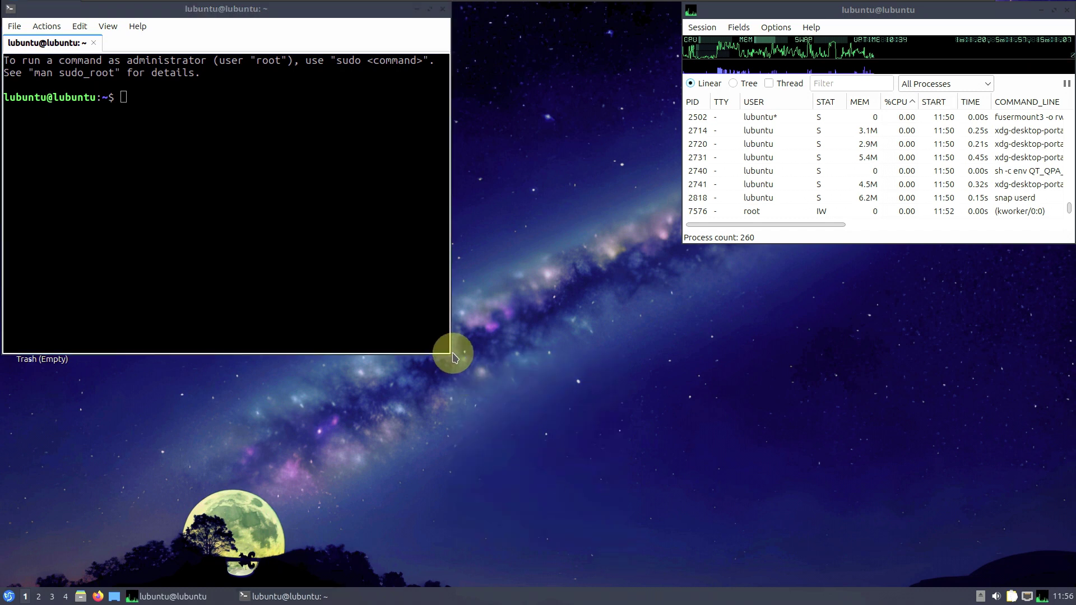
pyautogui.moveTo(446, 351); pyautogui.dragTo(678, 593)
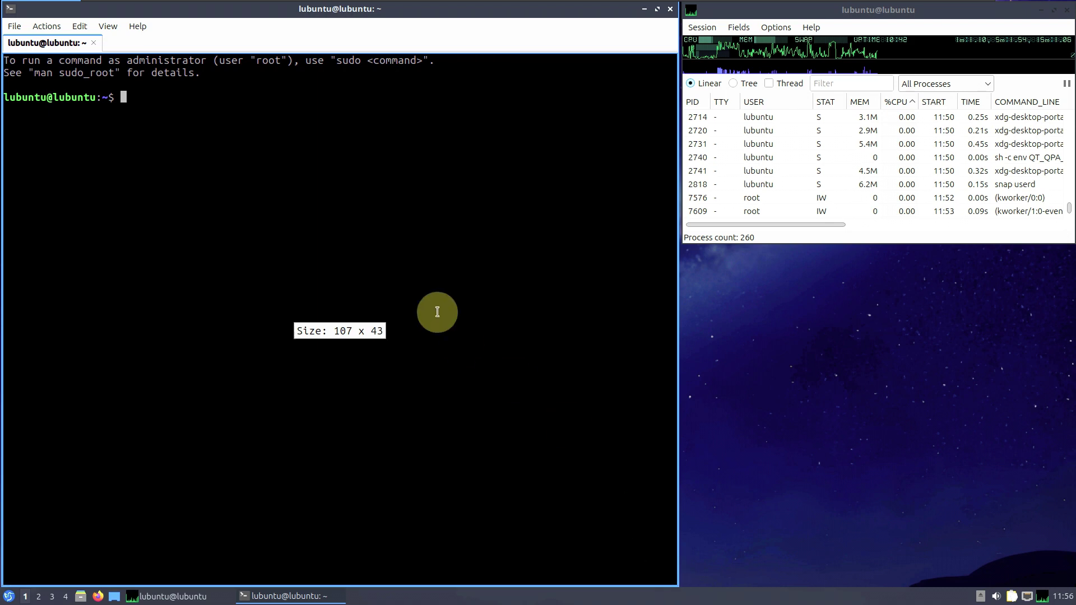
# View the terminal's About Qt information and its own About information, closing each dialog.
pyautogui.click(136, 27)
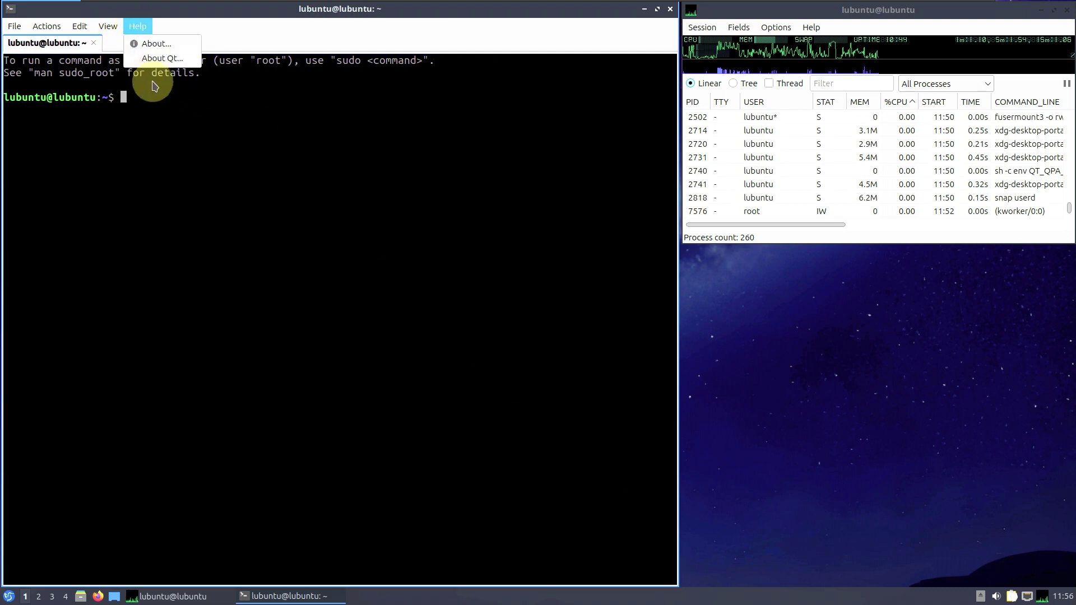
pyautogui.click(162, 58)
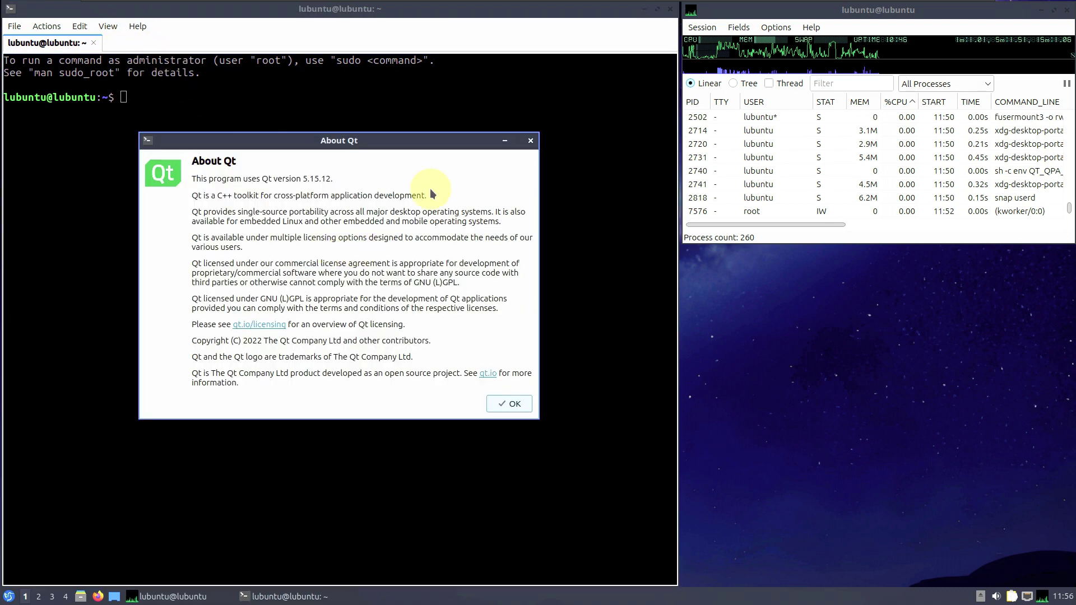
pyautogui.click(530, 141)
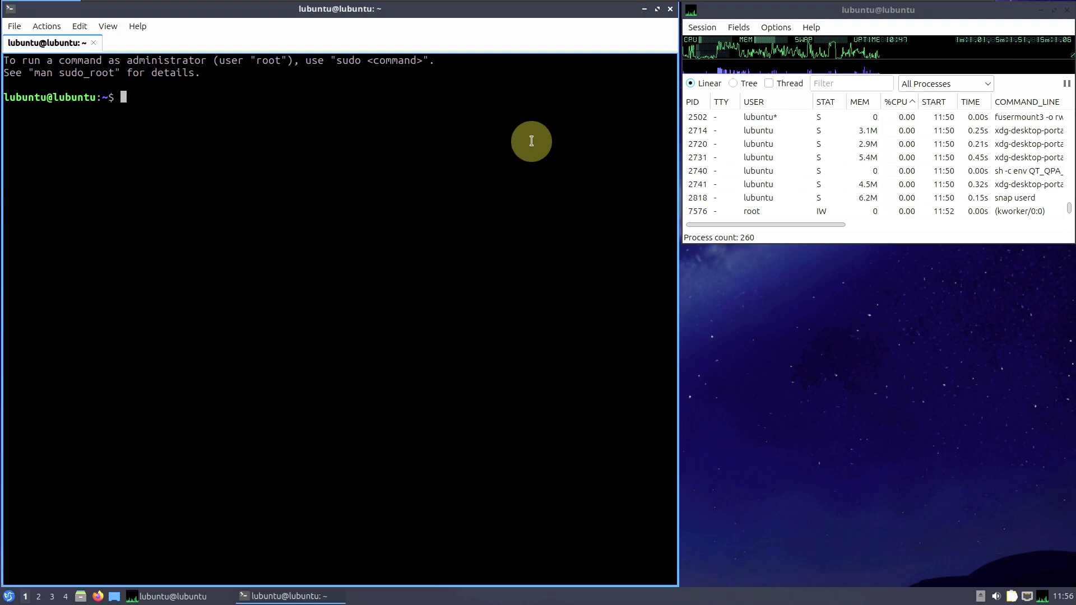
pyautogui.click(137, 25)
pyautogui.click(184, 48)
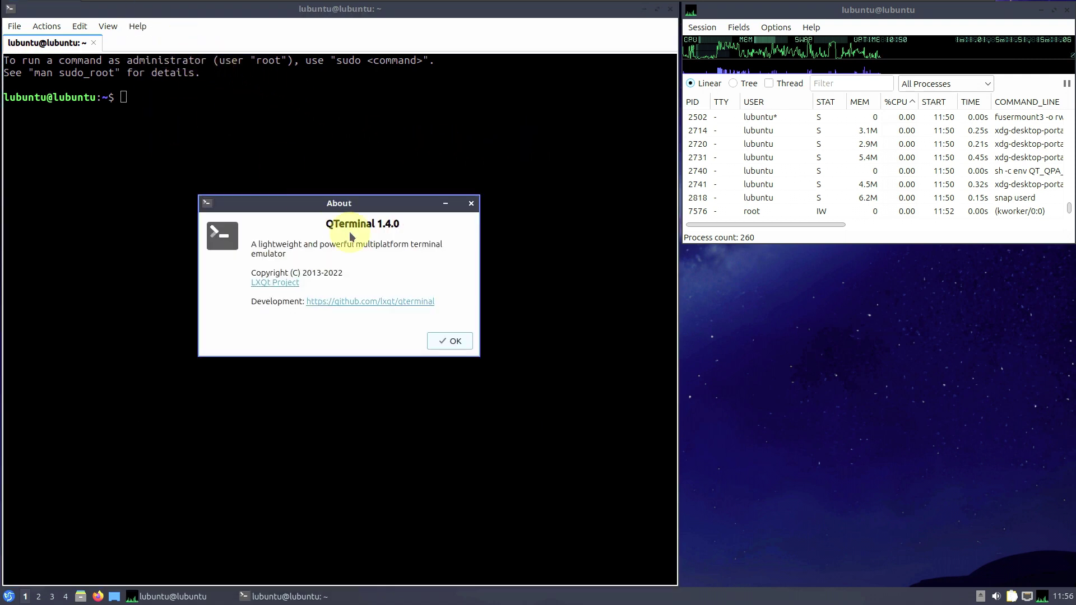
pyautogui.click(455, 342)
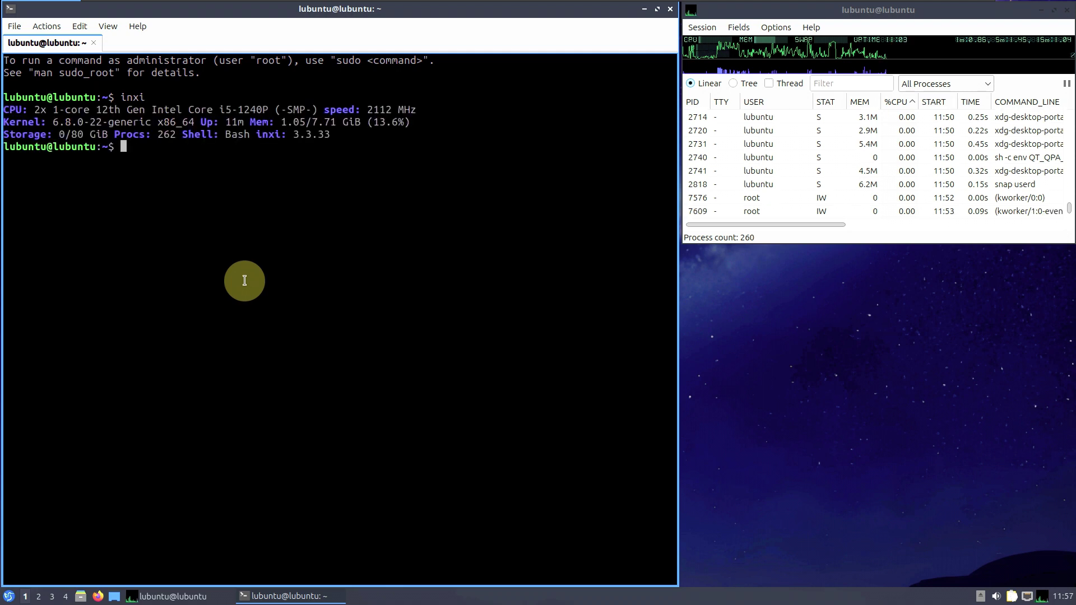
# Run inxi -b and inxi -F to print the basic and full system information.
pyautogui.write('x')
pyautogui.write('i')
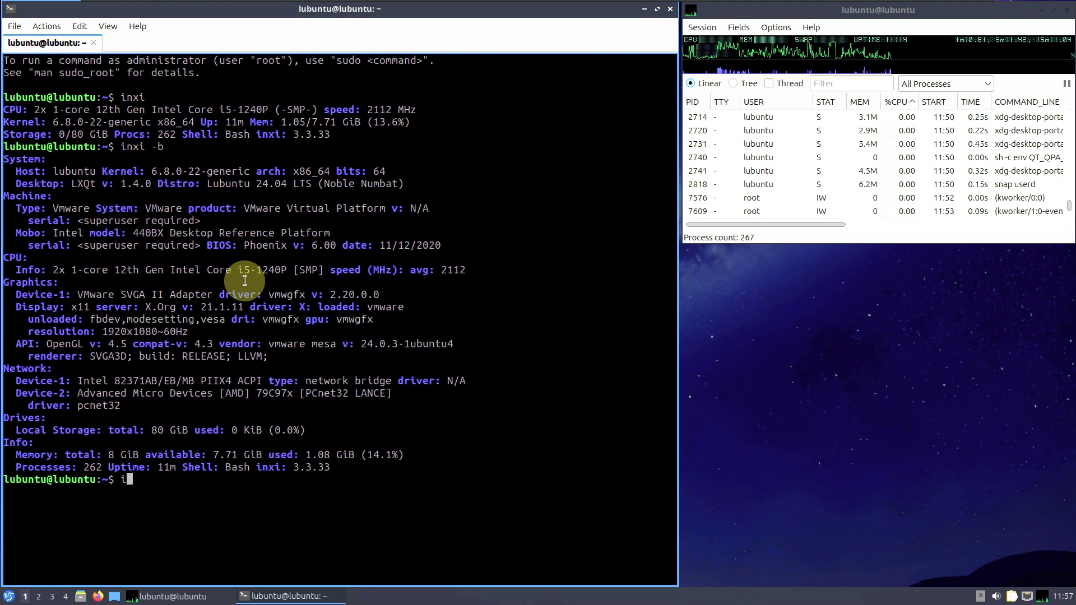
pyautogui.write('x')
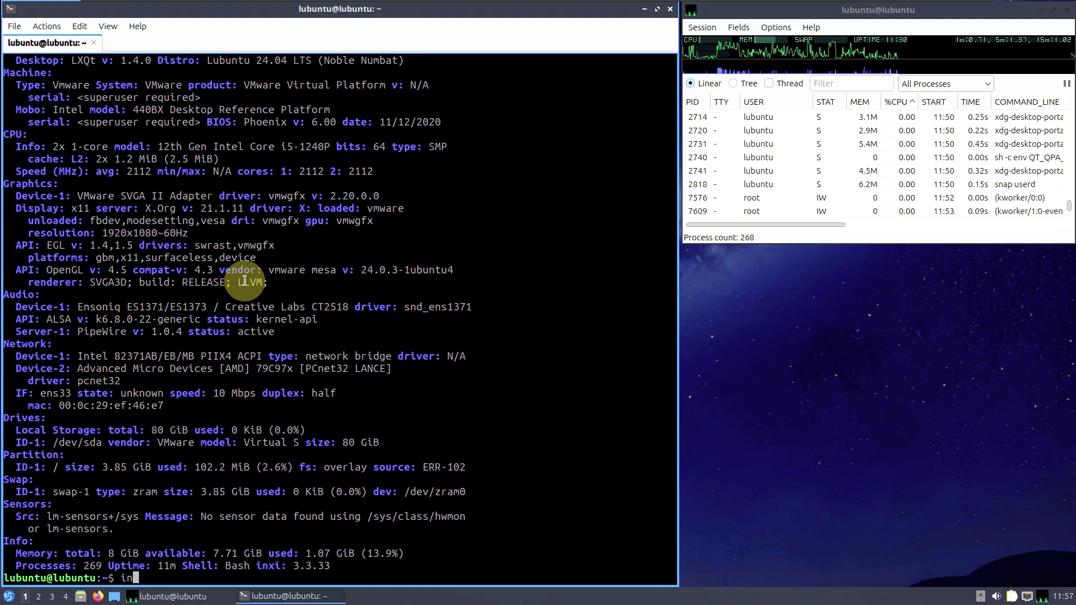
# Review the earlier inxi output and run inxi -G to print the graphics information.
pyautogui.write('i')
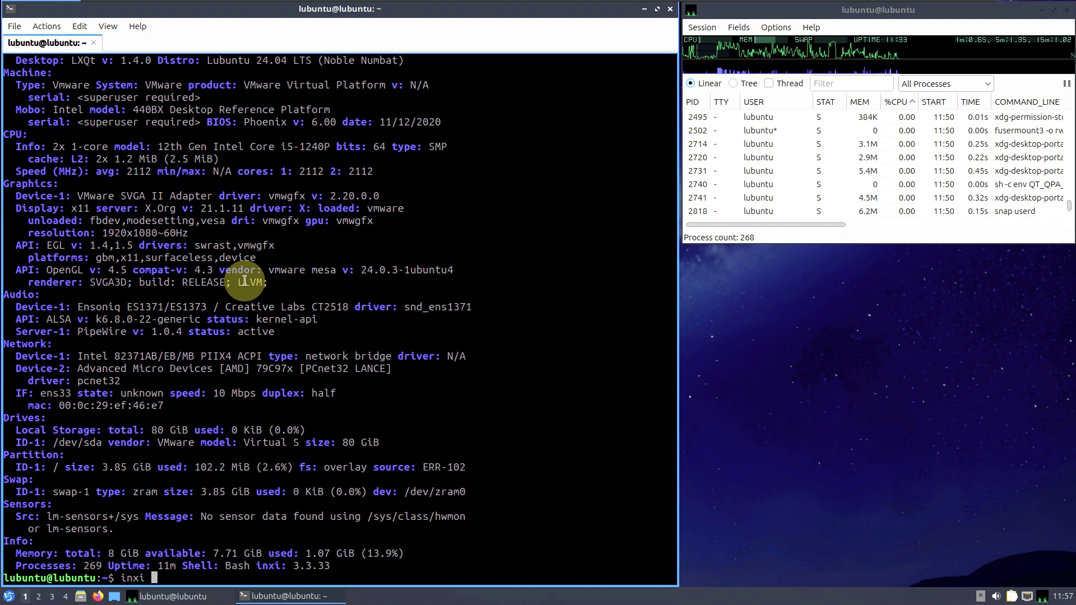
pyautogui.scroll(12, 245, 280)
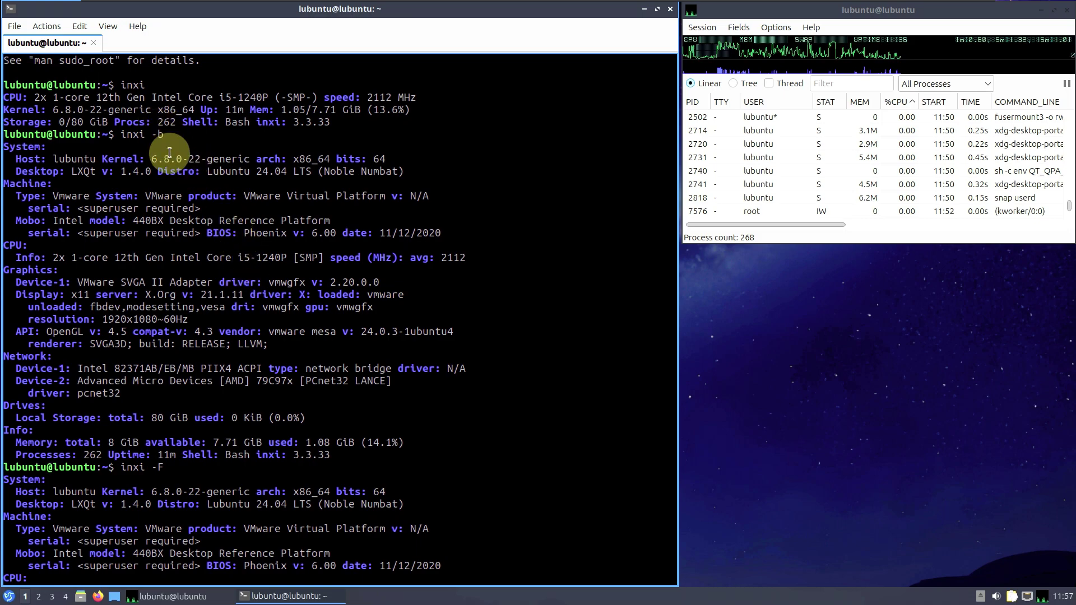
pyautogui.scroll(-1, 163, 465)
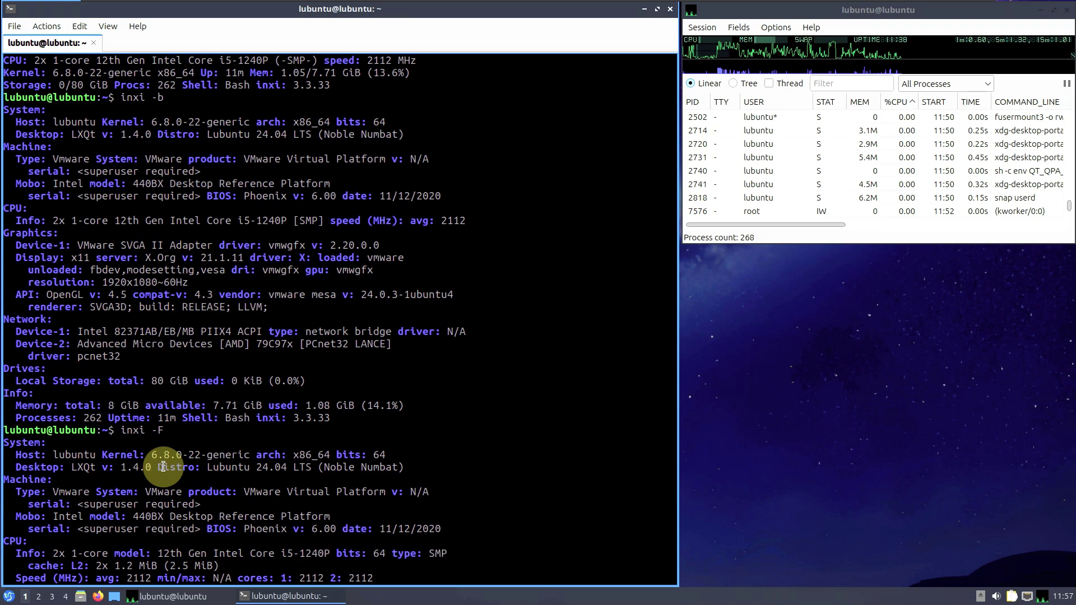
pyautogui.scroll(-11, 162, 467)
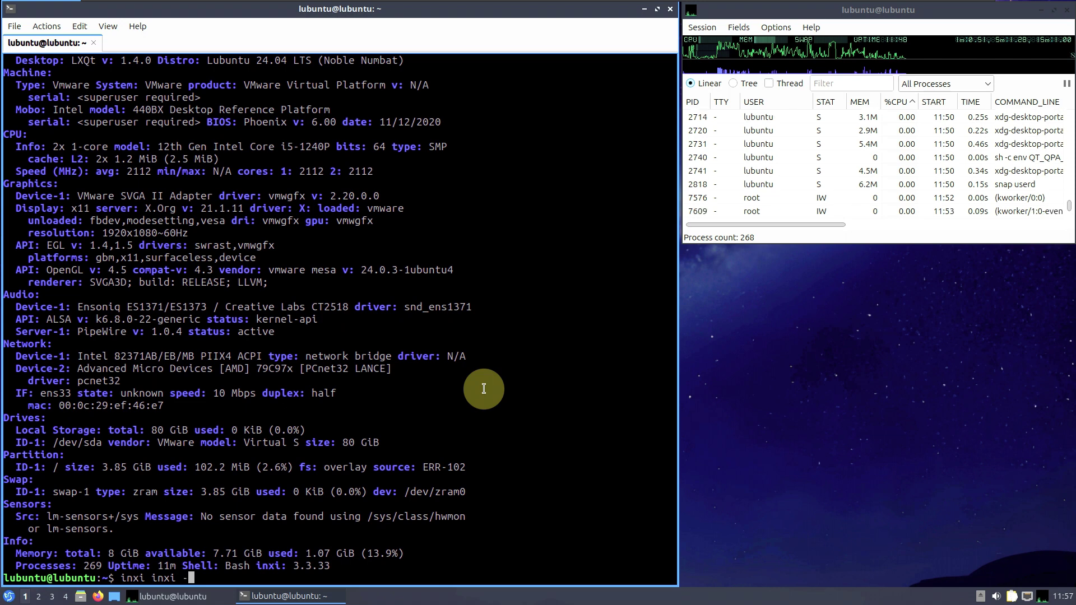
pyautogui.press('Return')
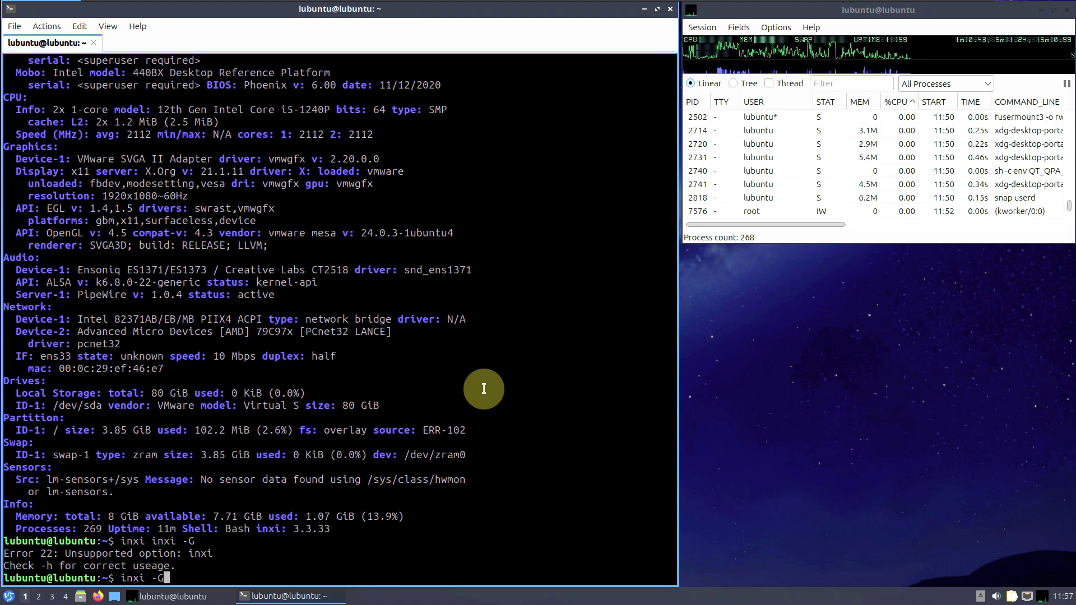
pyautogui.press('Return')
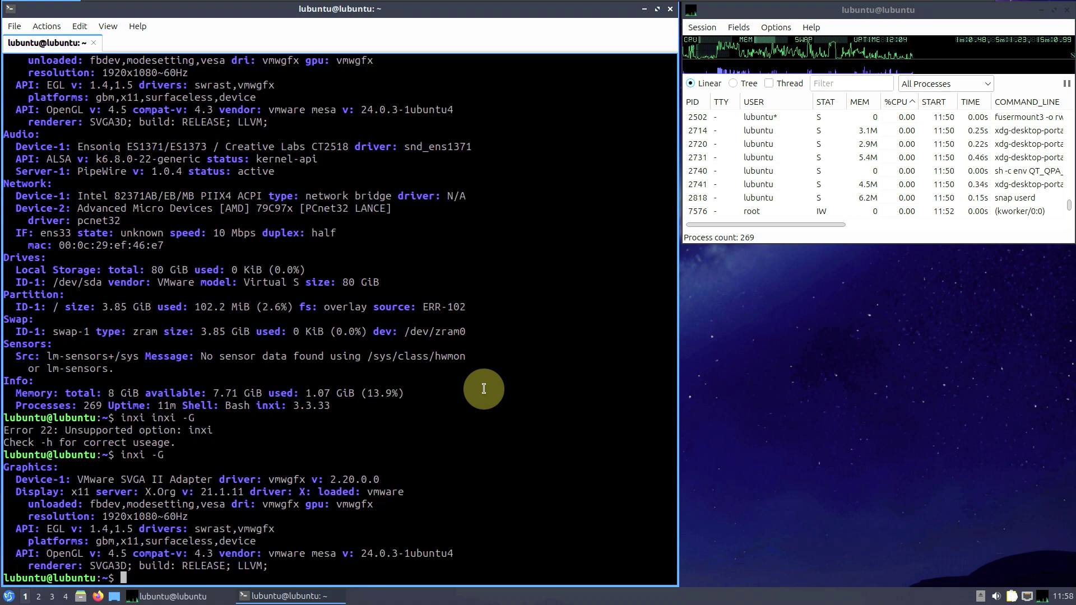
# Print the contents of /etc/issue with cat and run neofetch to show the system summary.
pyautogui.write('ca')
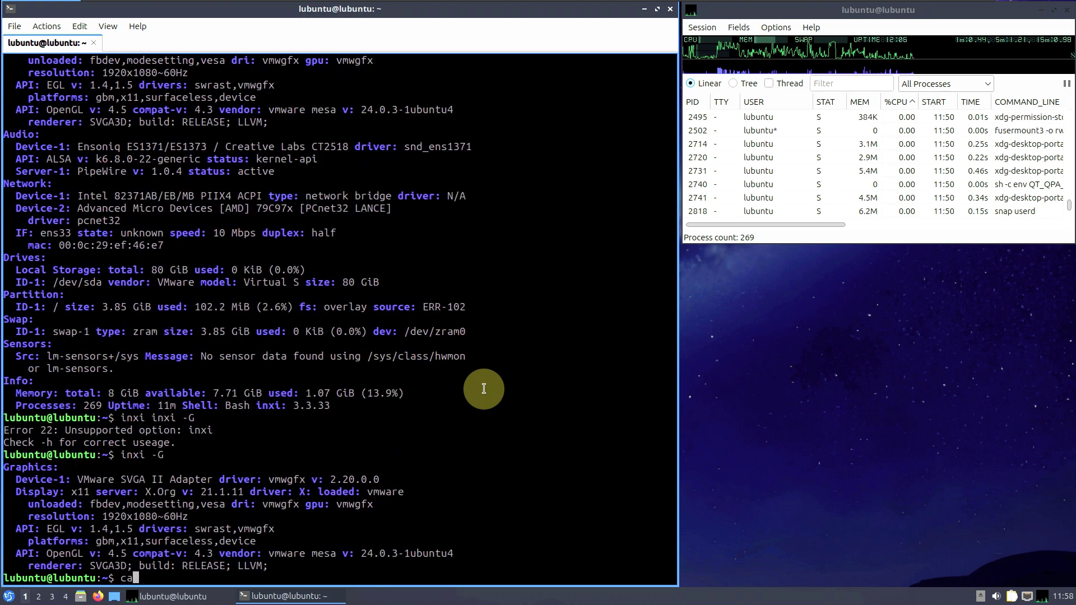
pyautogui.write('t /')
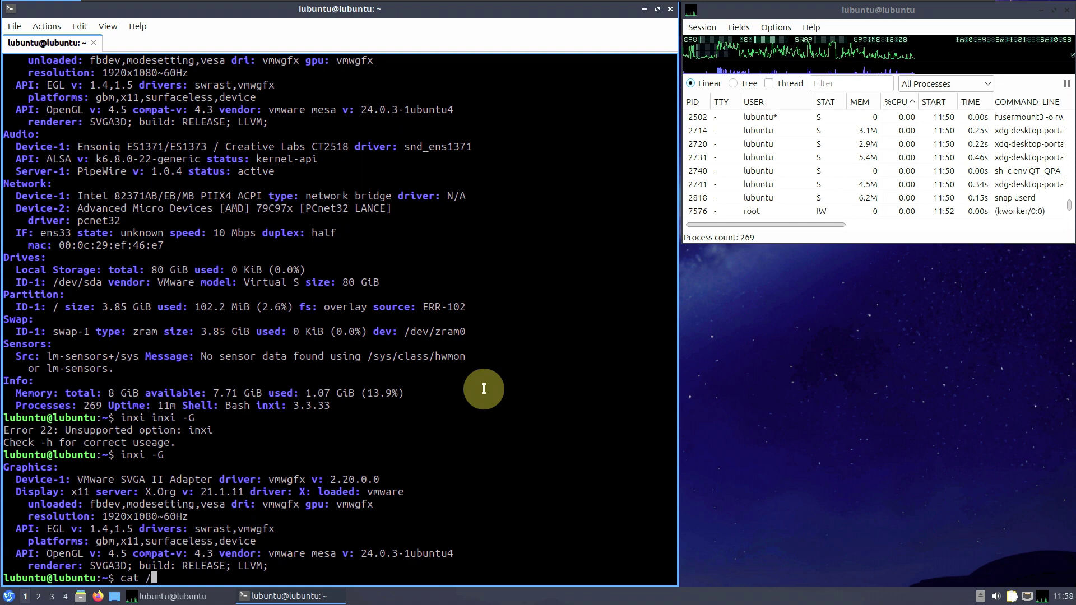
pyautogui.write('etc/issue')
pyautogui.press('Return')
pyautogui.write('neo')
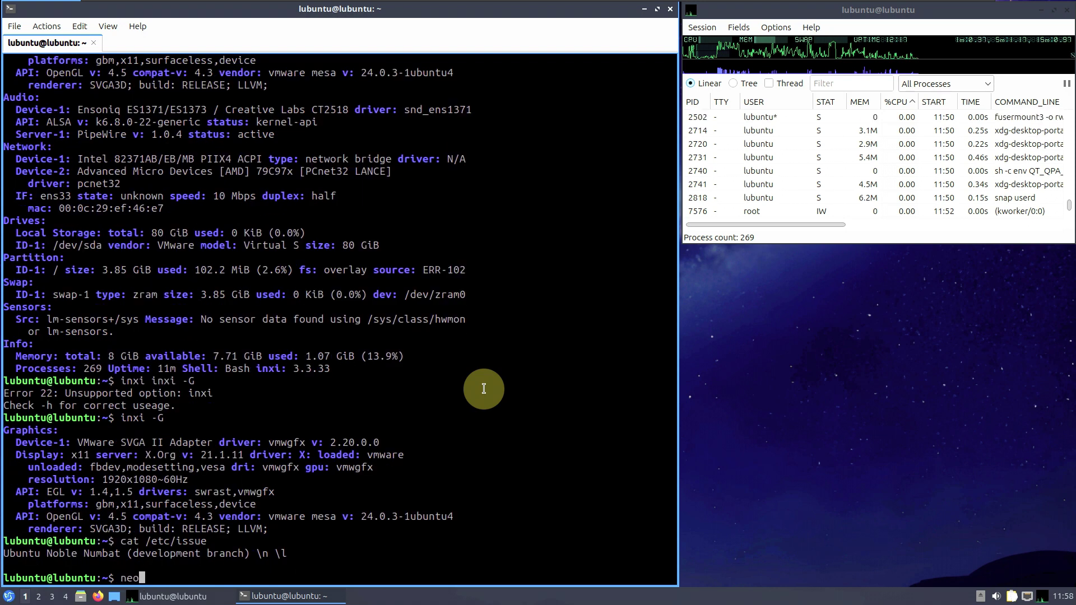
pyautogui.write('fetch')
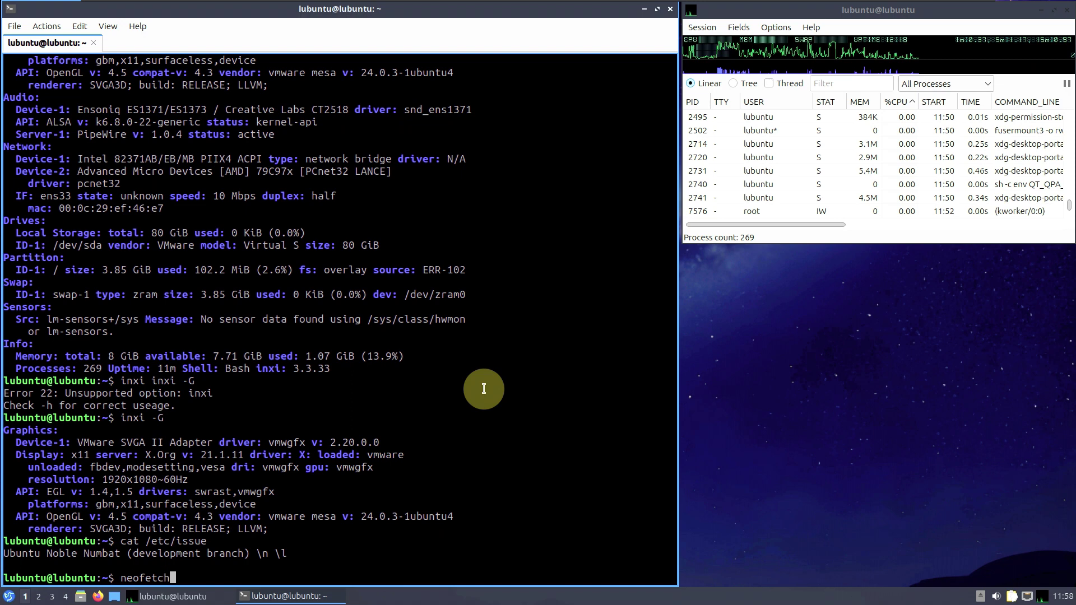
pyautogui.press('Return')
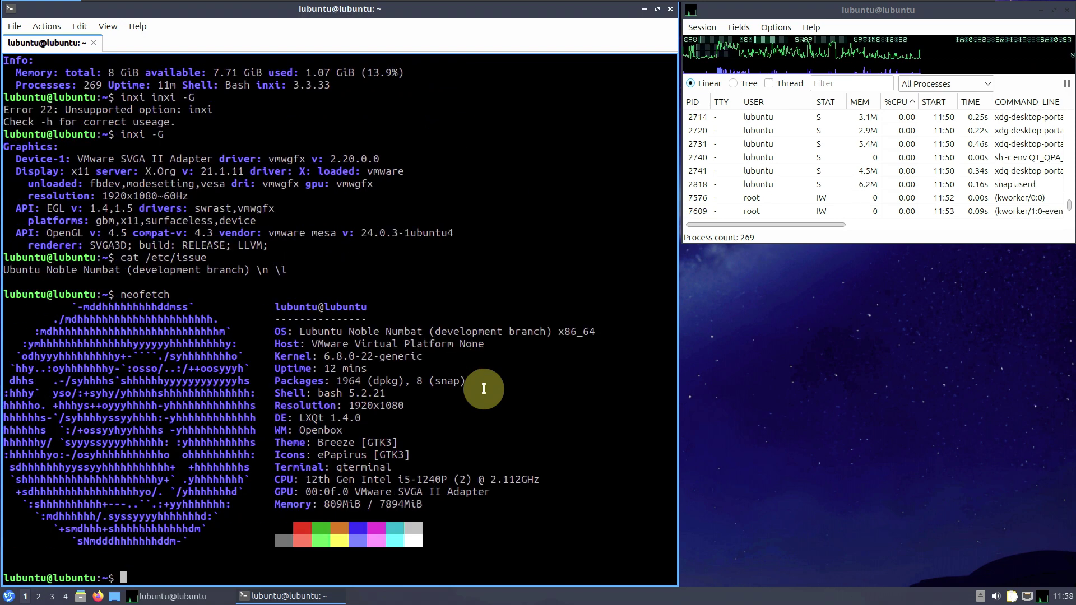
# Run inxi -sv8 to print the most verbose system report, including sensor information.
pyautogui.write('inxi ')
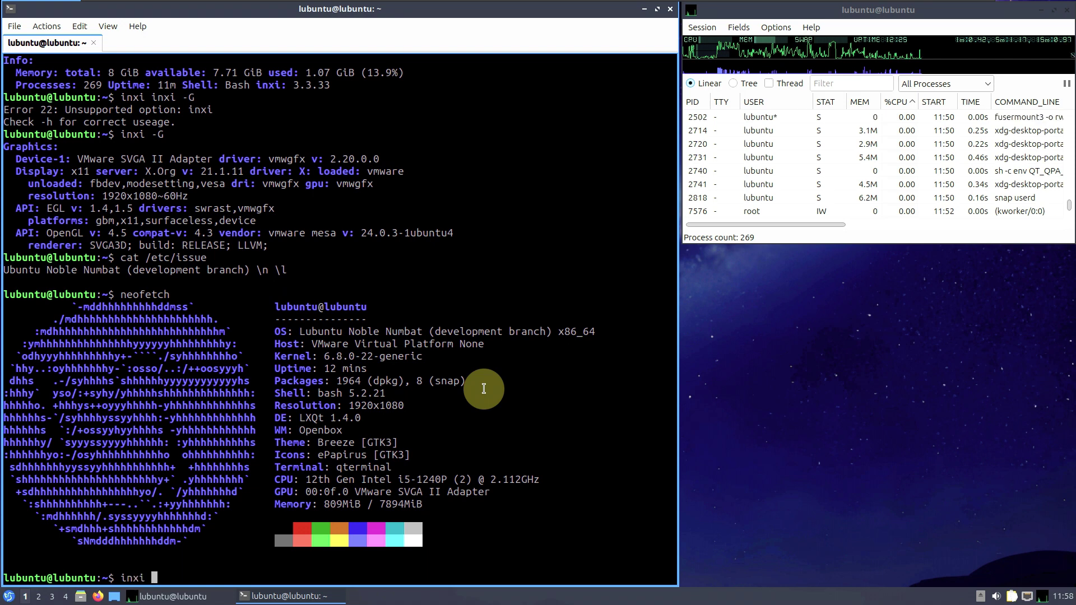
pyautogui.write('-sv8')
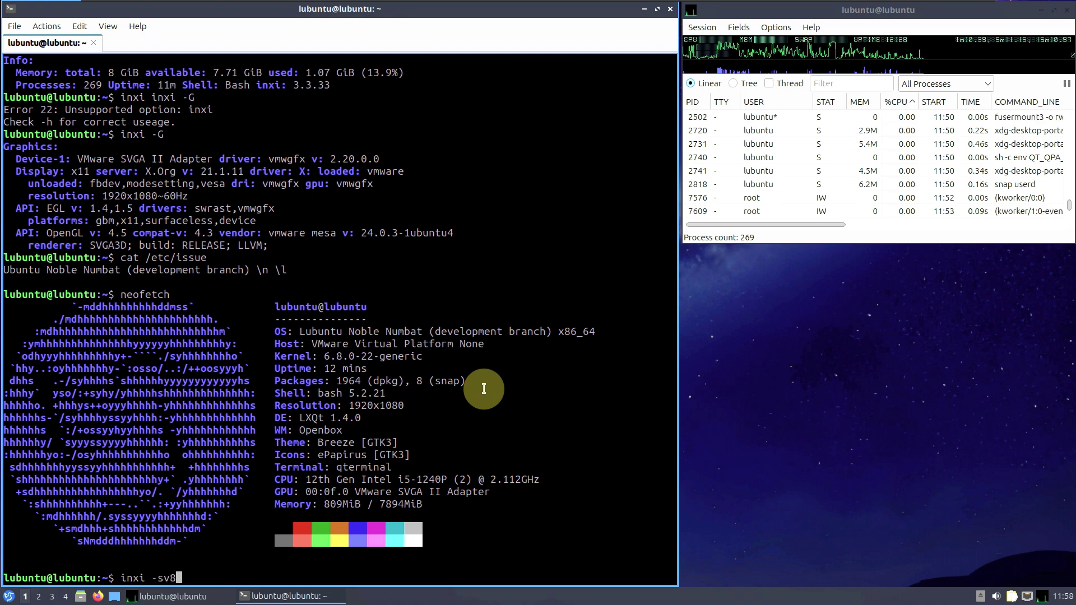
pyautogui.press('Return')
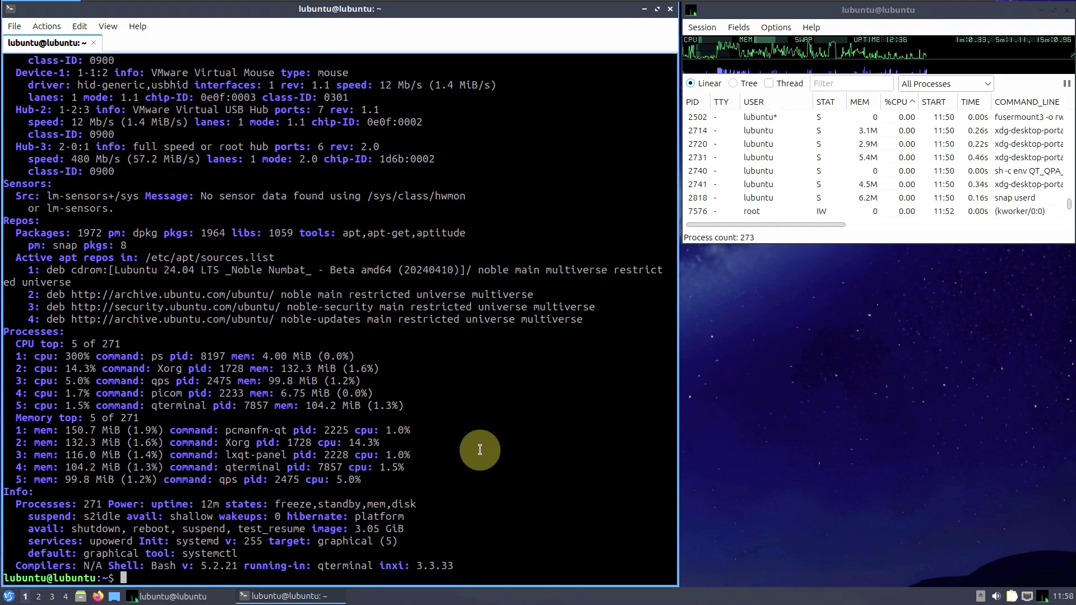
# Read through the full inxi -sv8 report, from the system and memory sections to the drives, repositories and processes.
pyautogui.scroll(10, 479, 449)
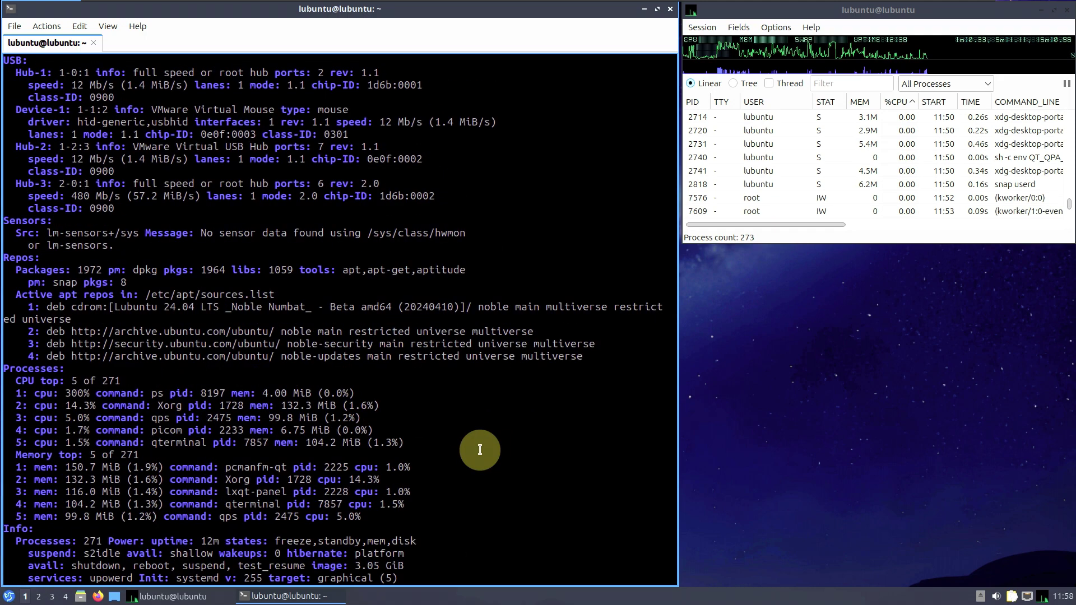
pyautogui.scroll(4, 479, 450)
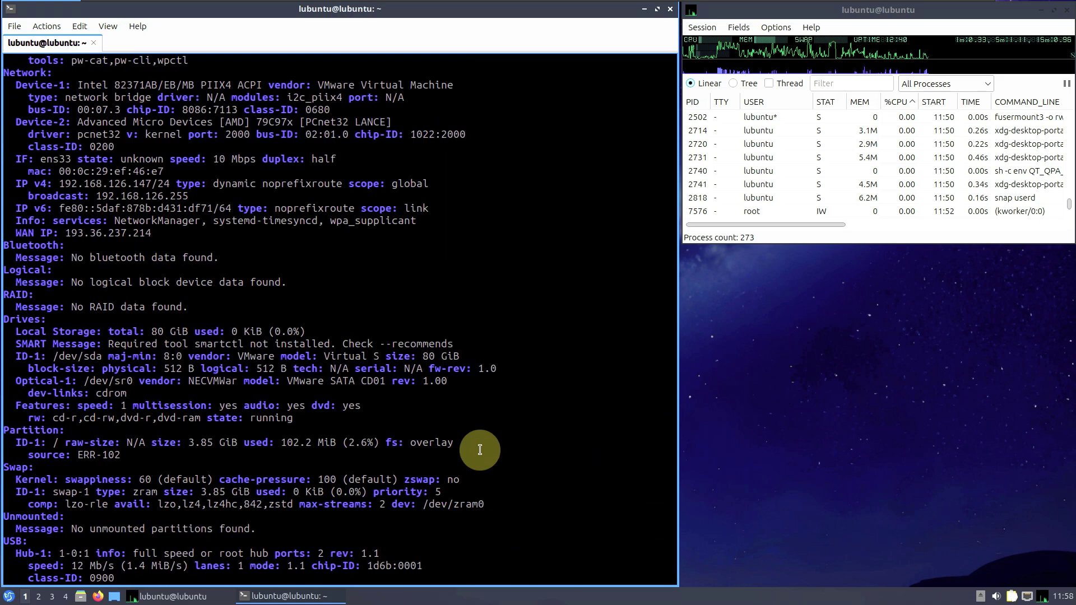
pyautogui.scroll(20, 479, 449)
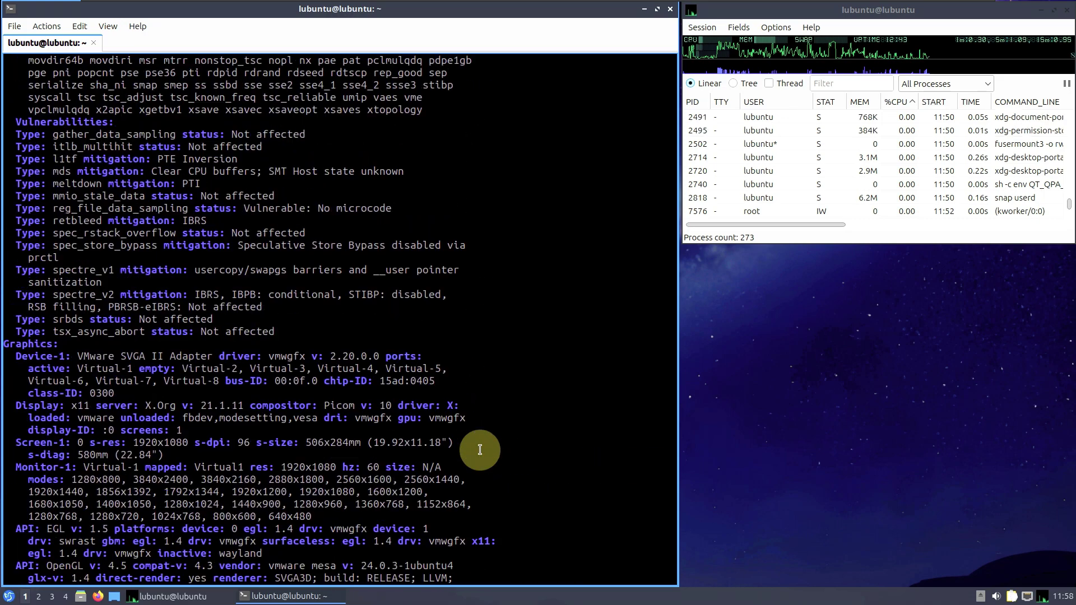
pyautogui.scroll(17, 480, 449)
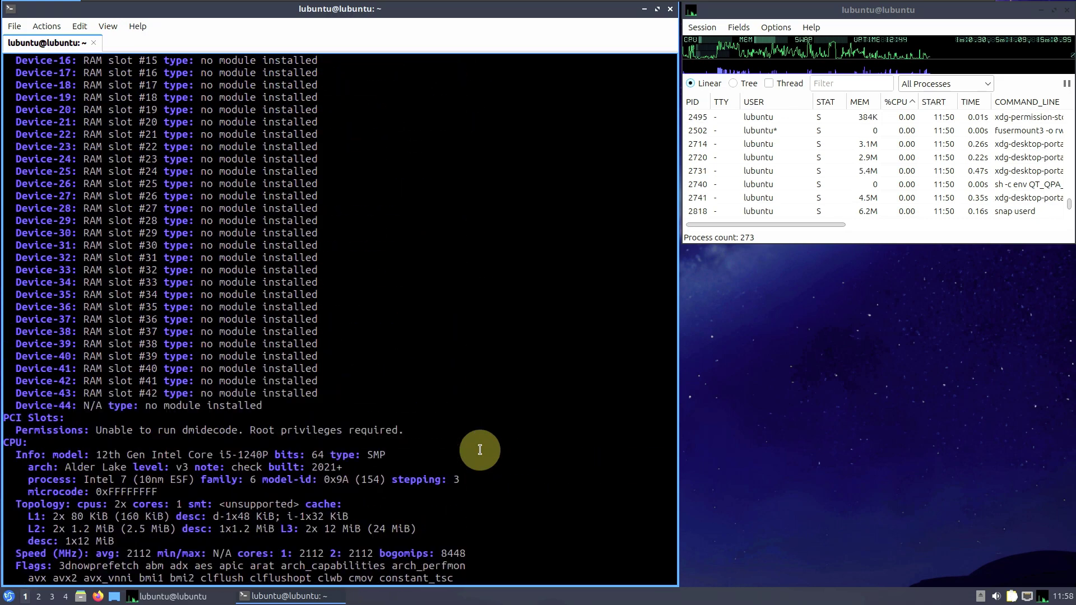
pyautogui.scroll(20, 480, 449)
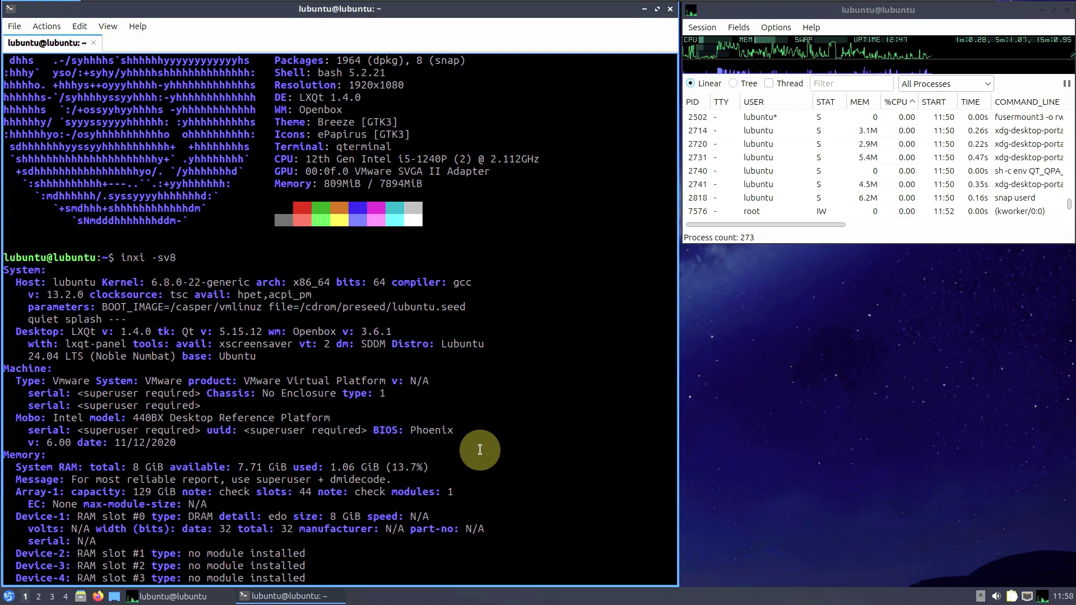
pyautogui.scroll(2, 480, 450)
pyautogui.scroll(-1, 480, 448)
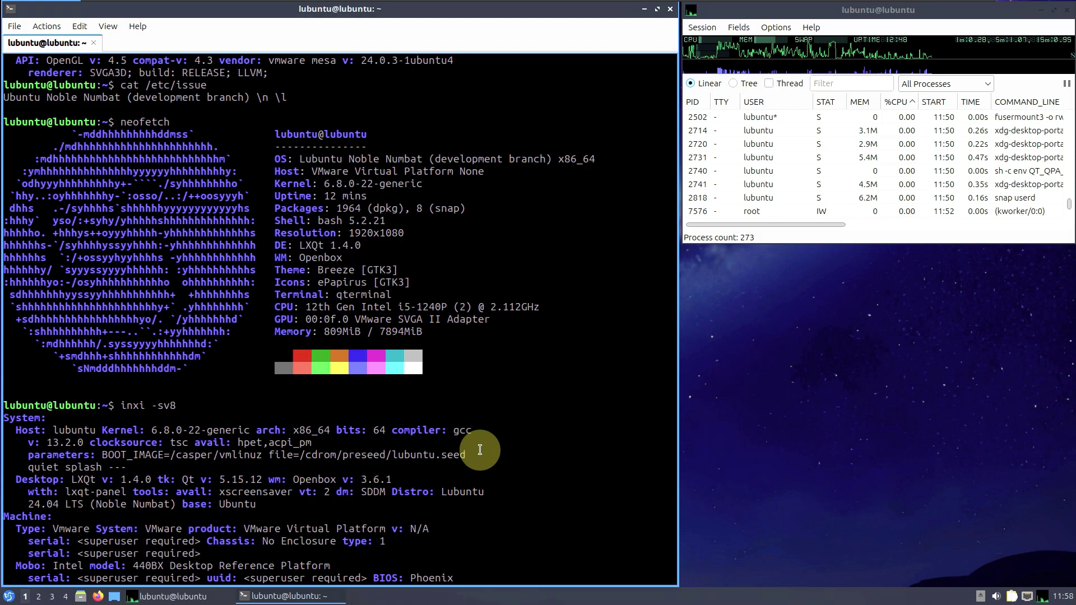
pyautogui.scroll(-3, 480, 445)
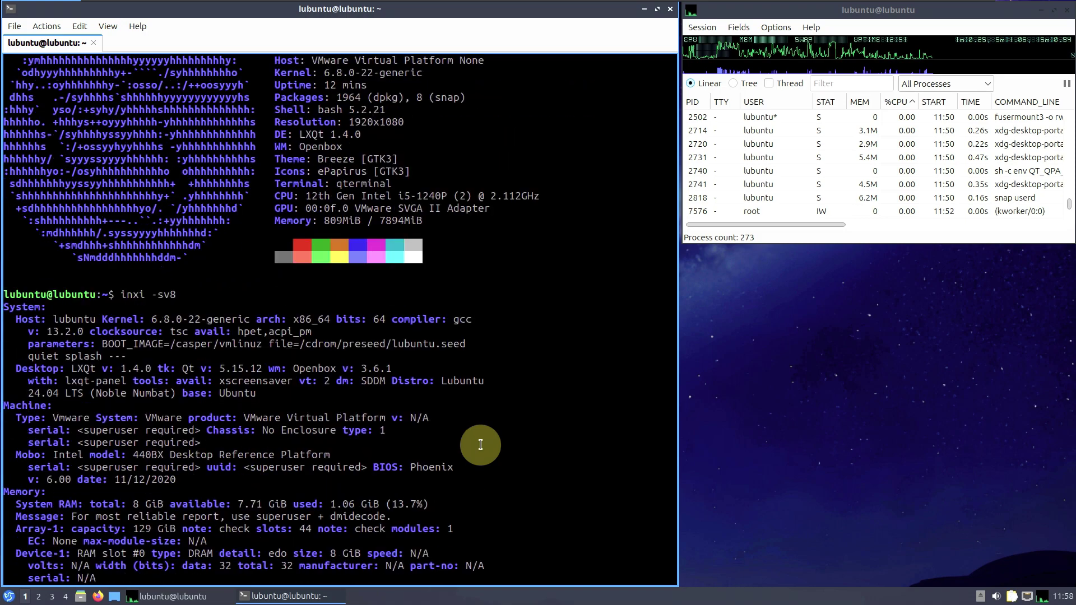
pyautogui.scroll(-10, 480, 444)
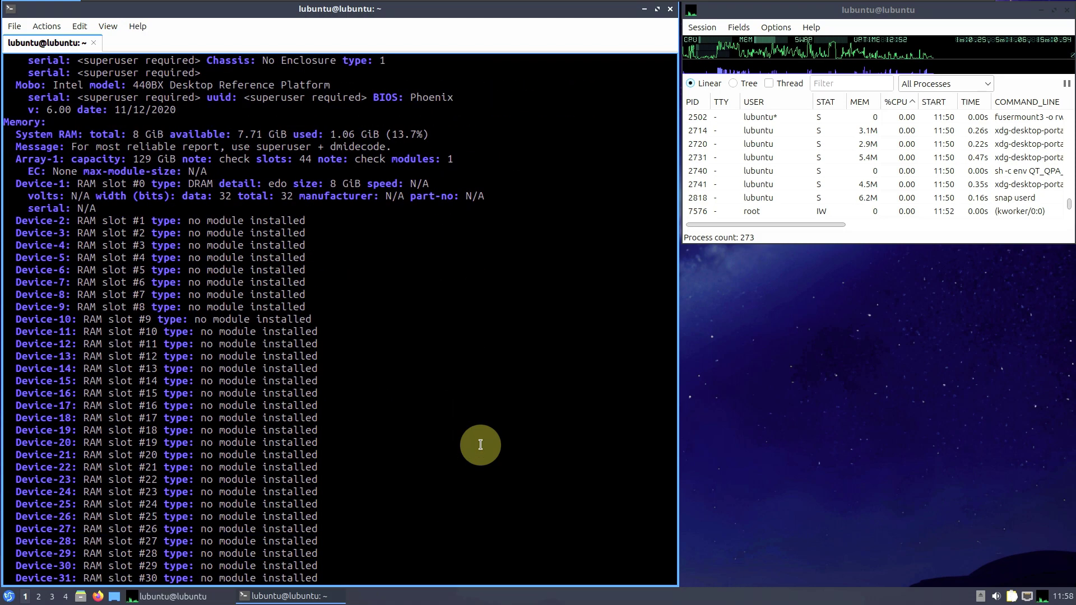
pyautogui.scroll(-18, 480, 445)
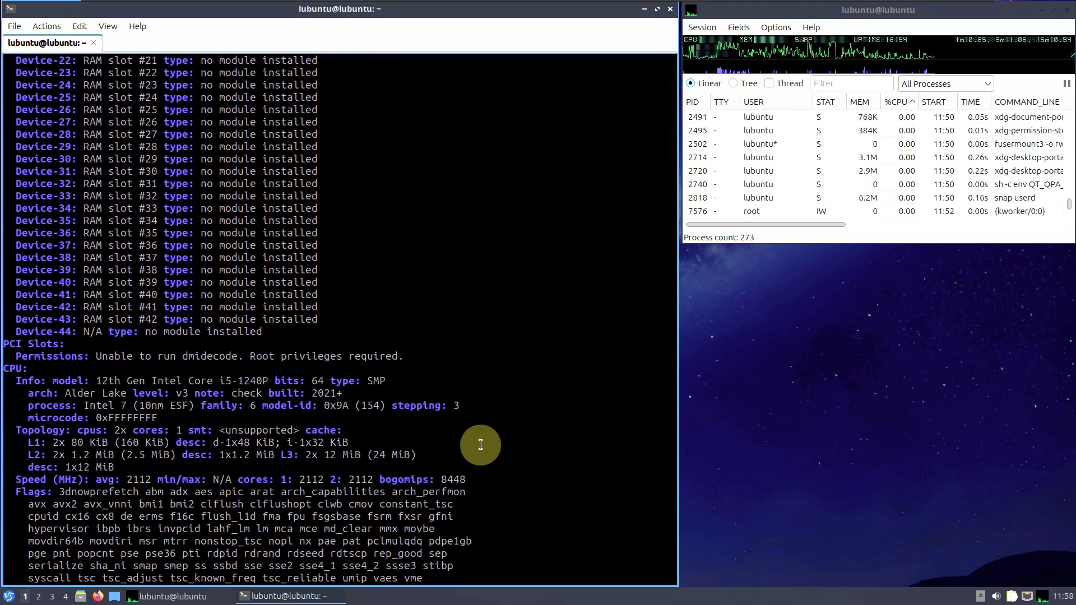
pyautogui.scroll(-3, 480, 445)
pyautogui.scroll(-6, 480, 444)
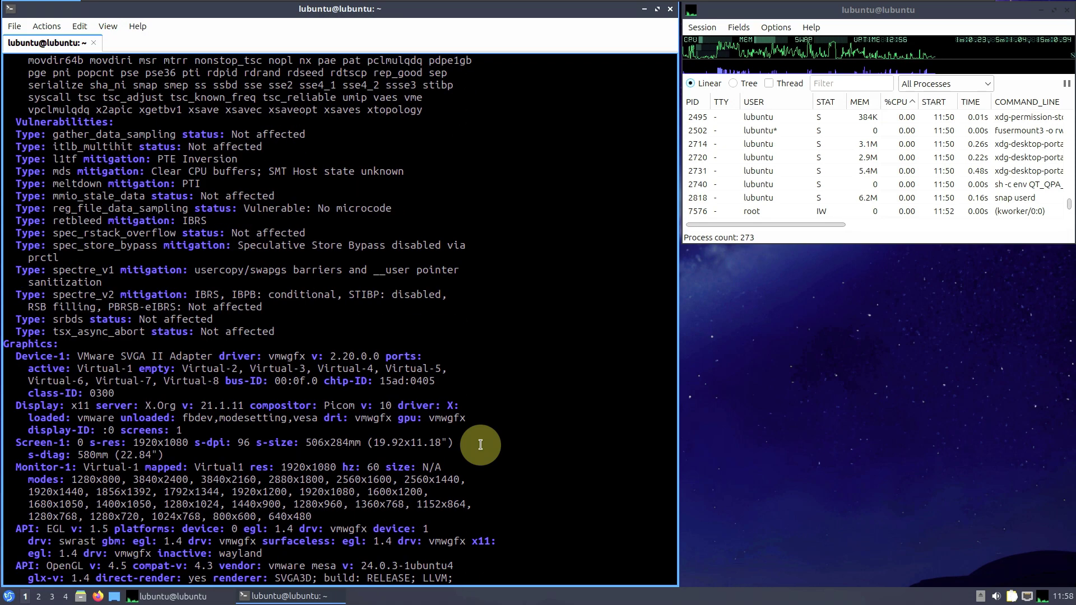
pyautogui.scroll(-11, 480, 444)
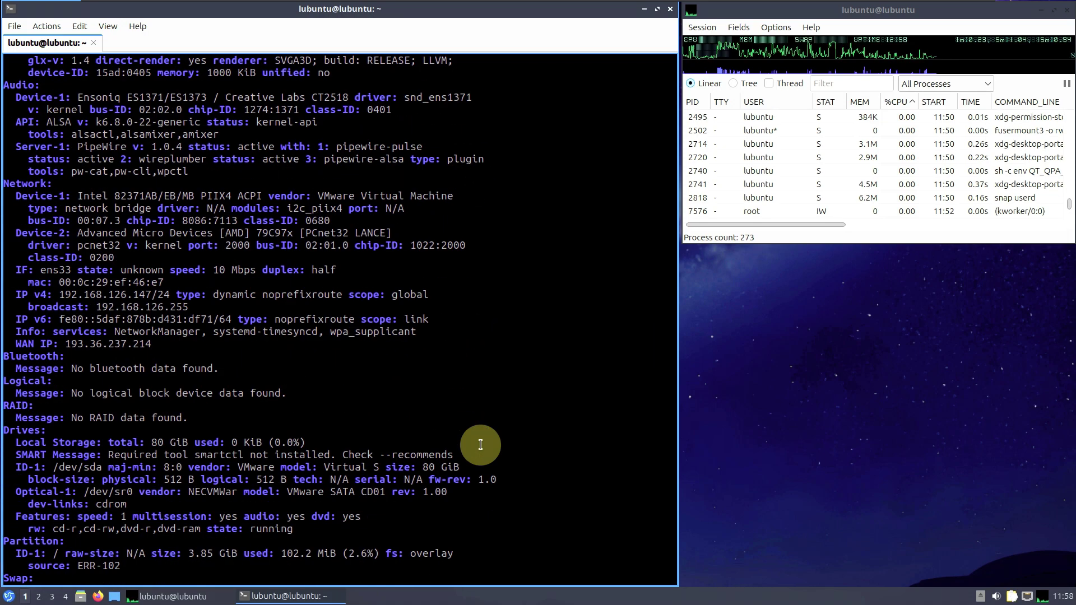
pyautogui.scroll(-3, 480, 444)
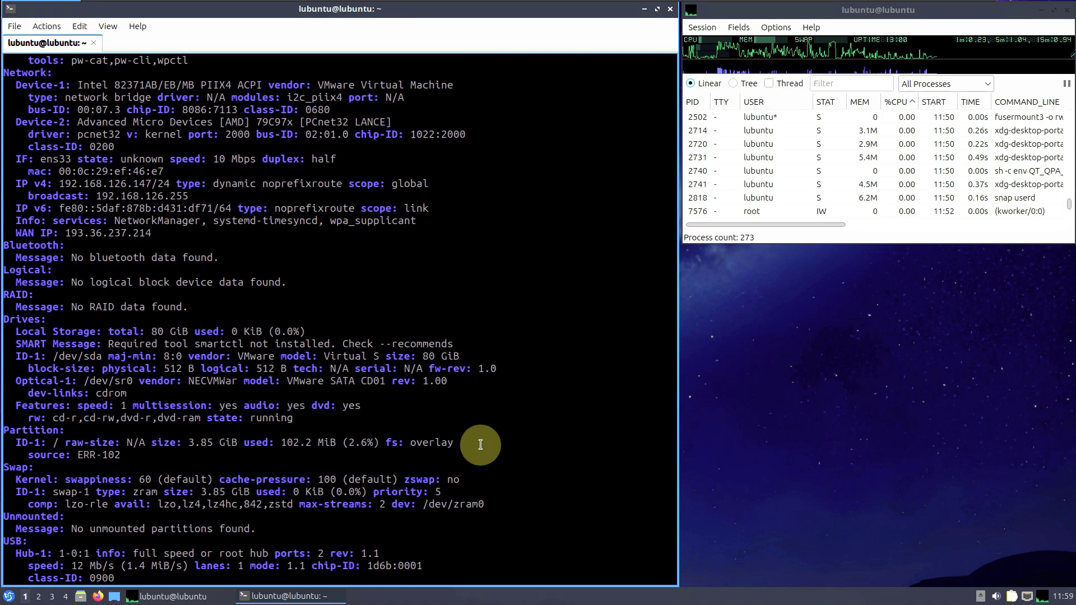
pyautogui.scroll(-14, 480, 444)
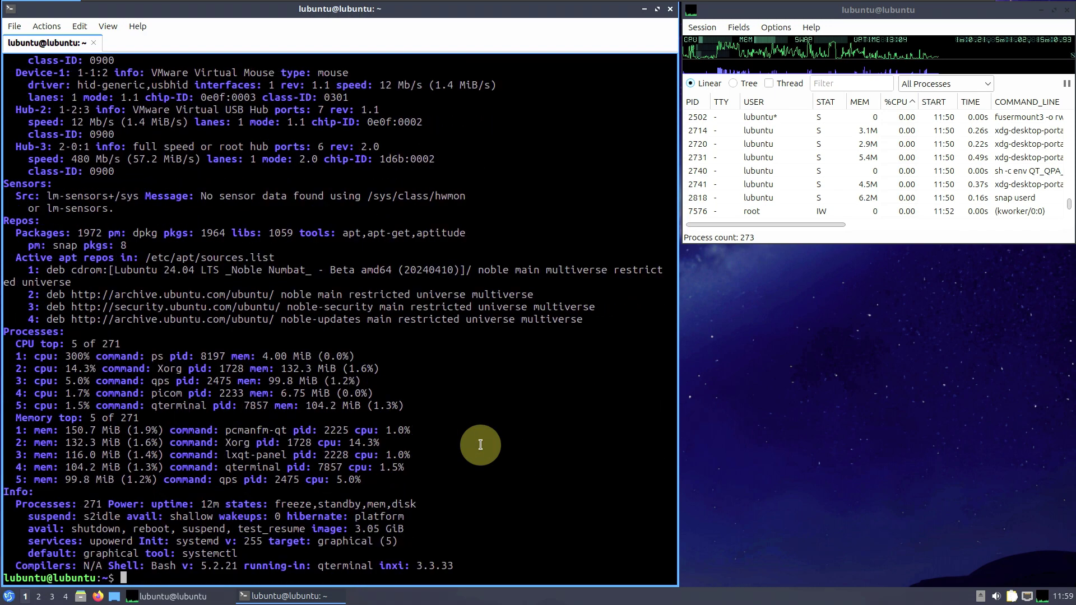
# Run htop in the terminal and look through the whole list of running processes and the resource meters.
pyautogui.write('htop')
pyautogui.press('Return')
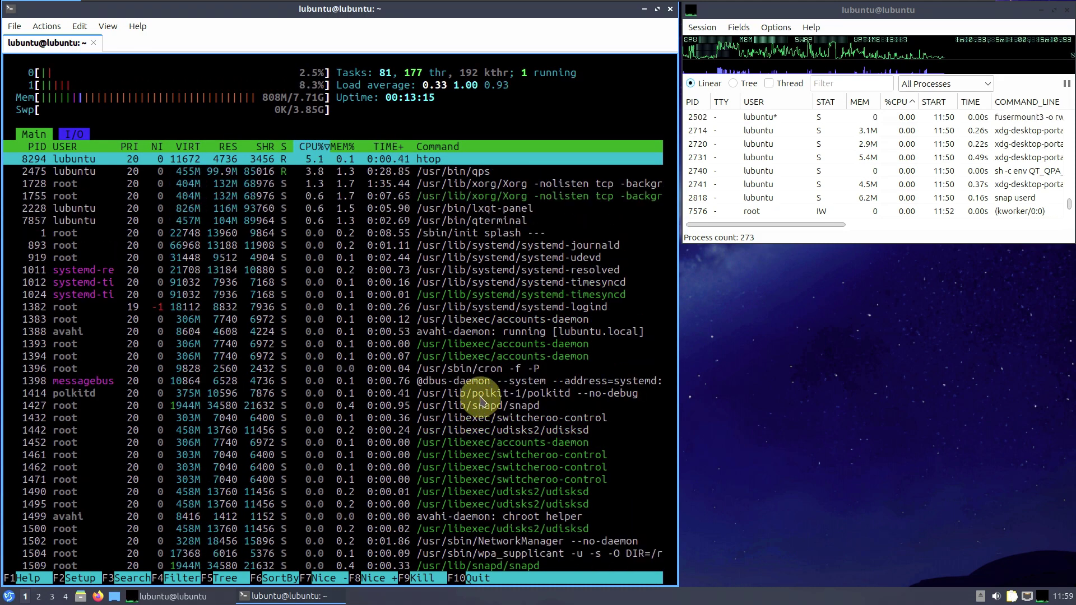
pyautogui.scroll(-1, 480, 401)
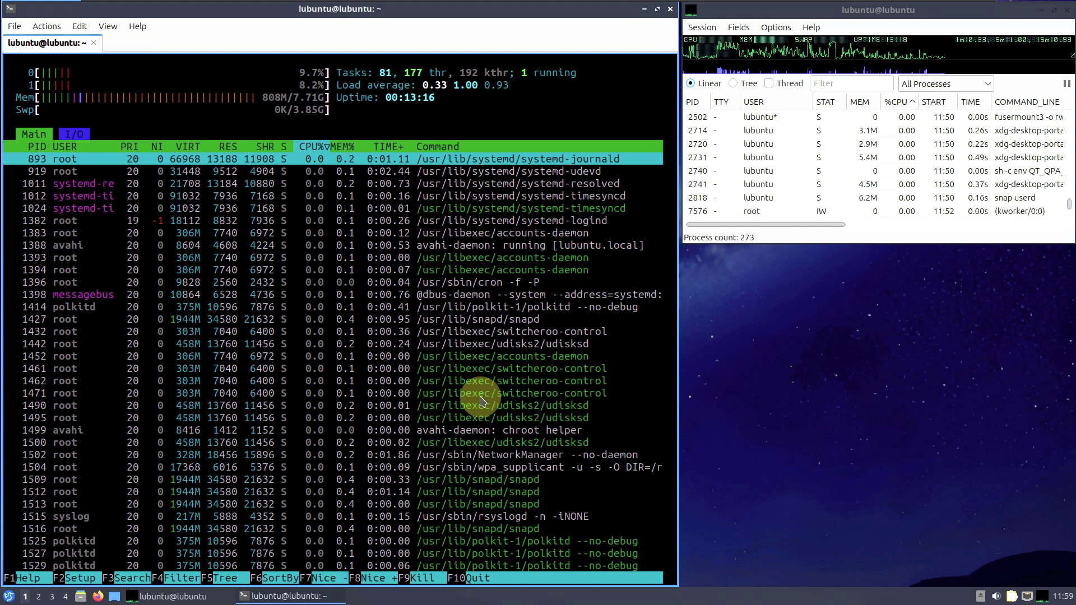
pyautogui.scroll(-15, 481, 401)
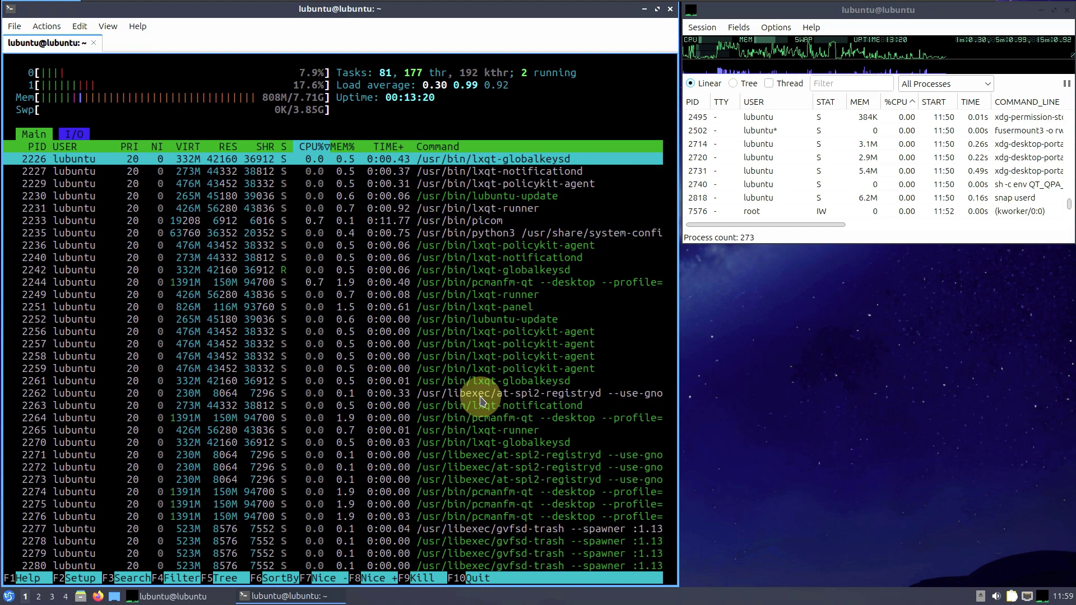
pyautogui.scroll(-7, 480, 401)
pyautogui.scroll(-2, 481, 401)
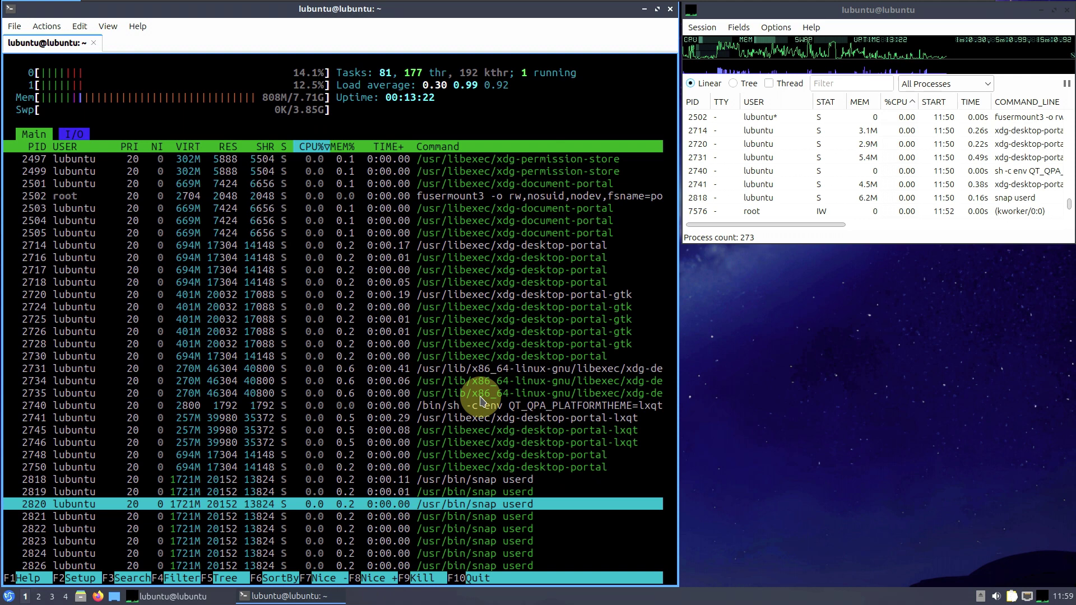
pyautogui.scroll(1, 480, 401)
pyautogui.scroll(-2, 480, 400)
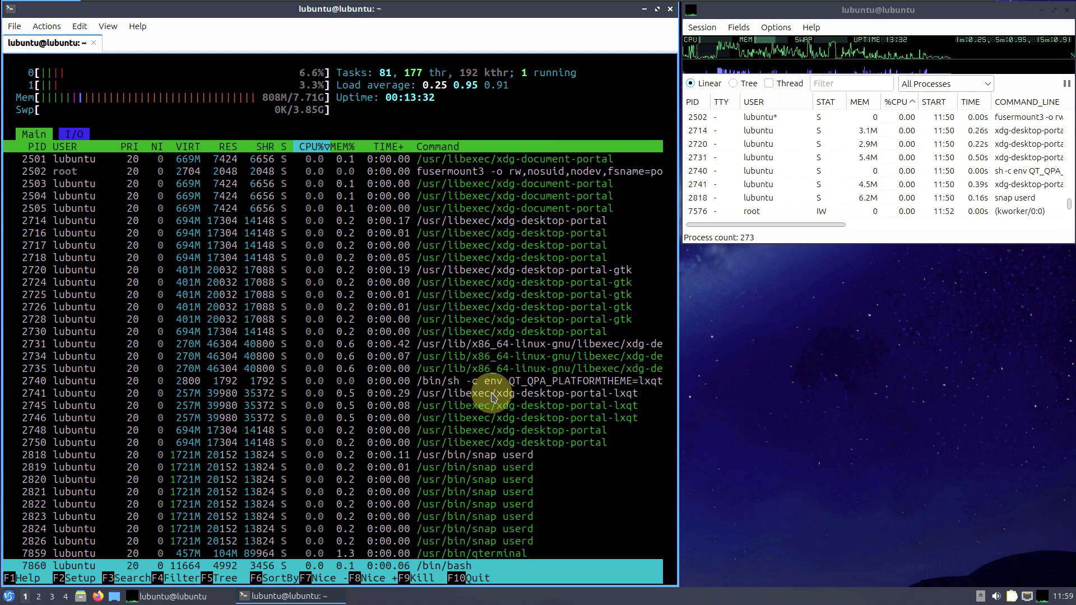
pyautogui.scroll(15, 492, 396)
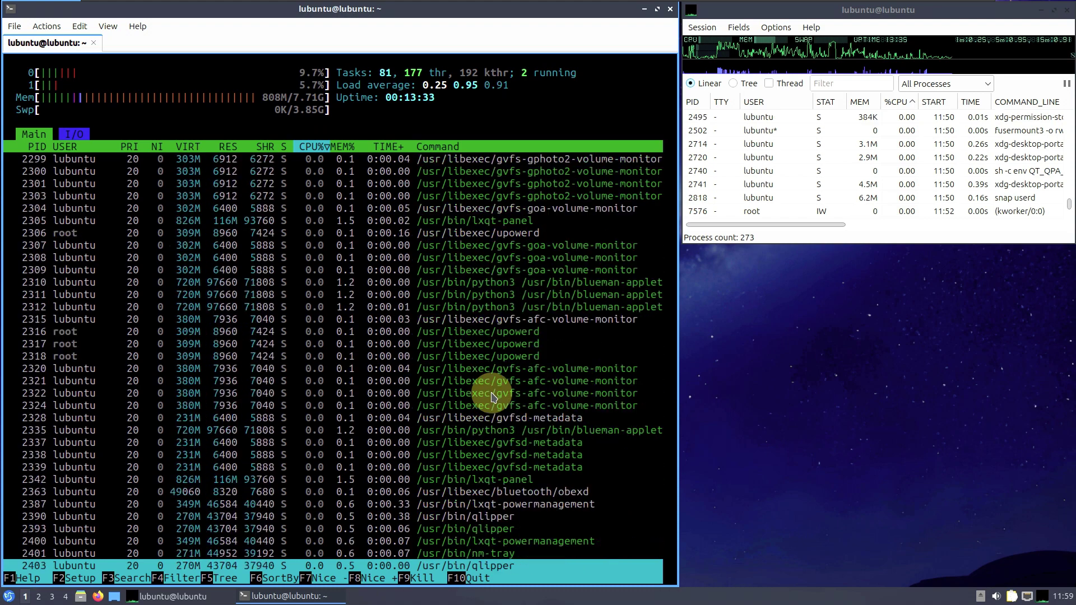
pyautogui.scroll(10, 492, 397)
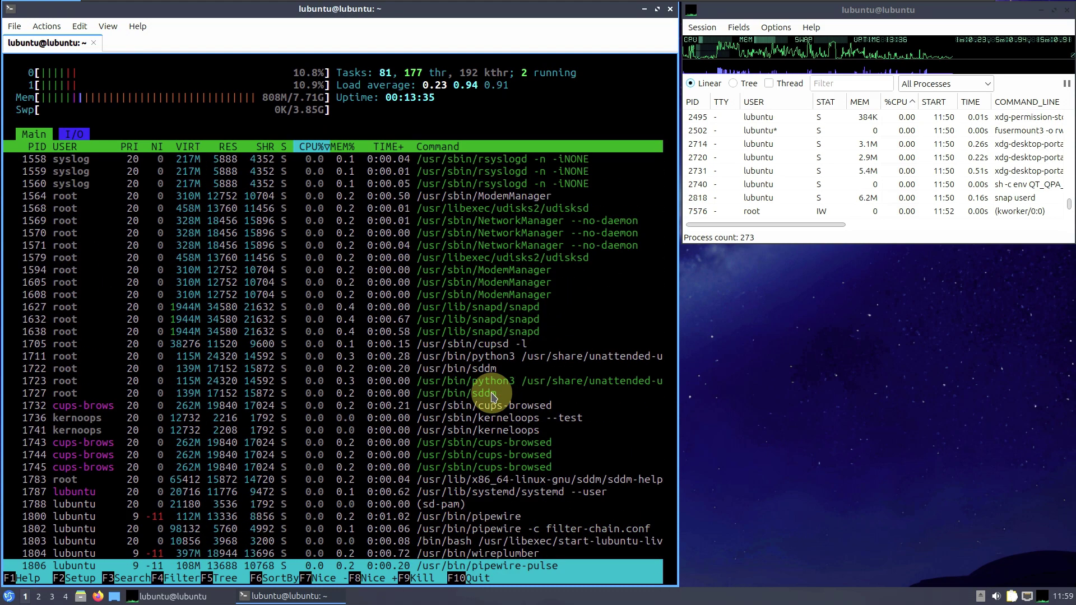
pyautogui.scroll(15, 492, 397)
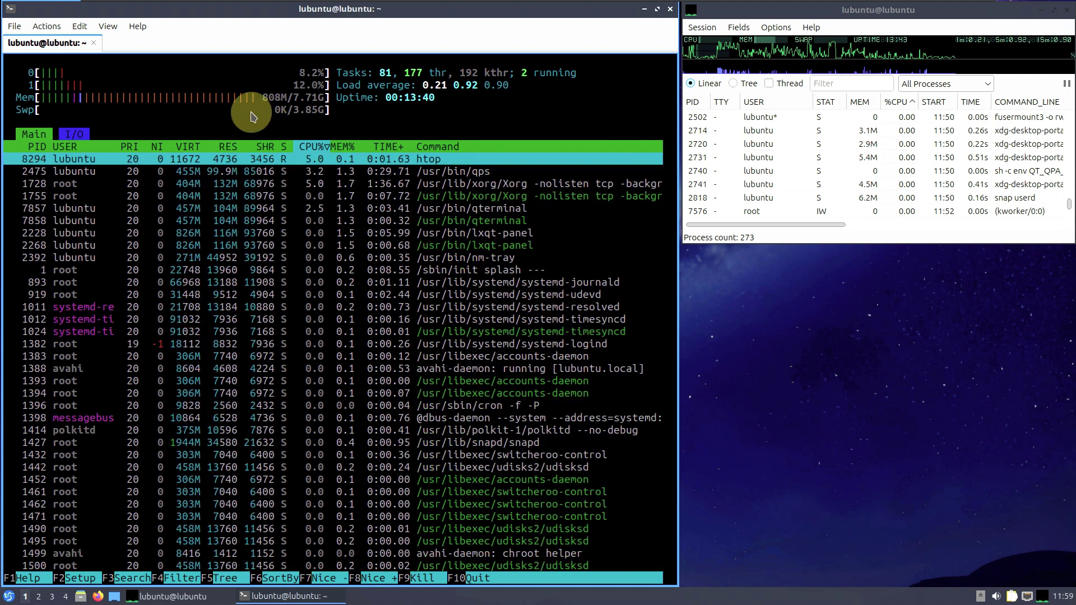
# View the terminal's About Qt information and its own About information, closing each dialog.
pyautogui.click(141, 27)
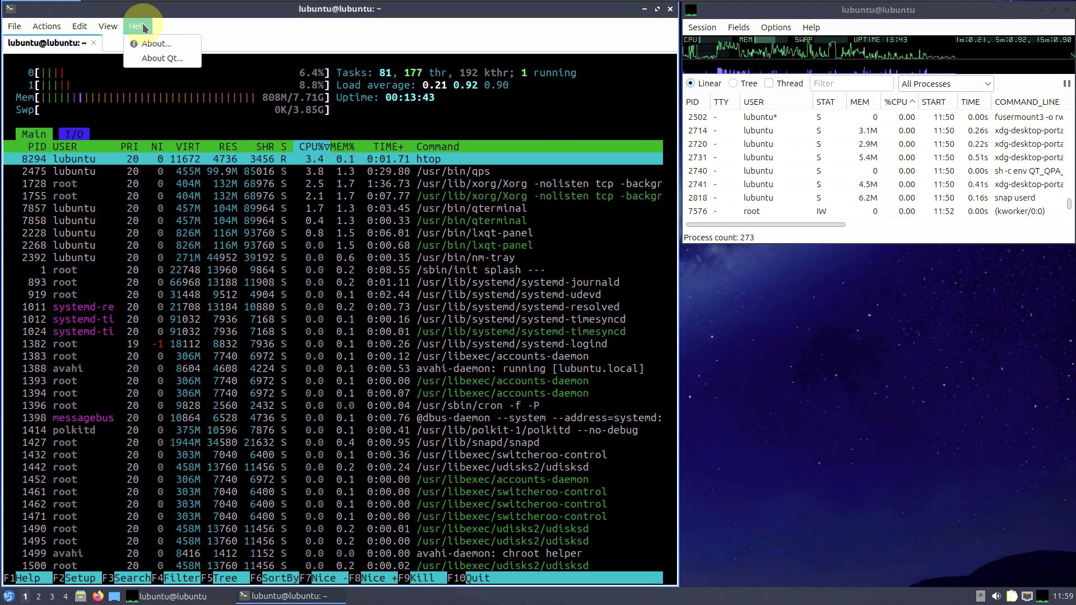
pyautogui.click(160, 58)
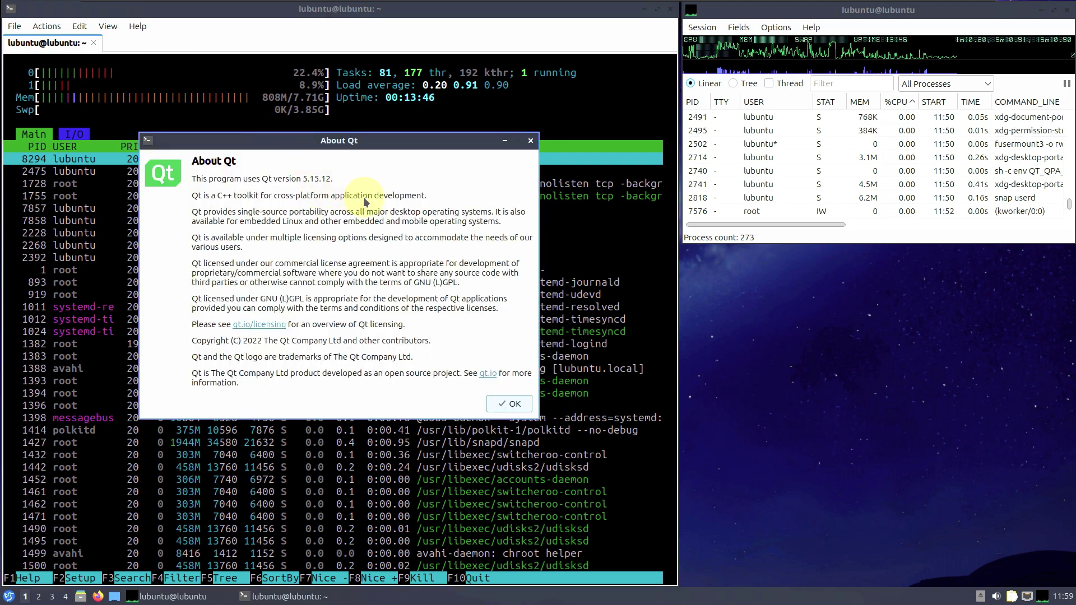
pyautogui.click(532, 141)
pyautogui.click(138, 26)
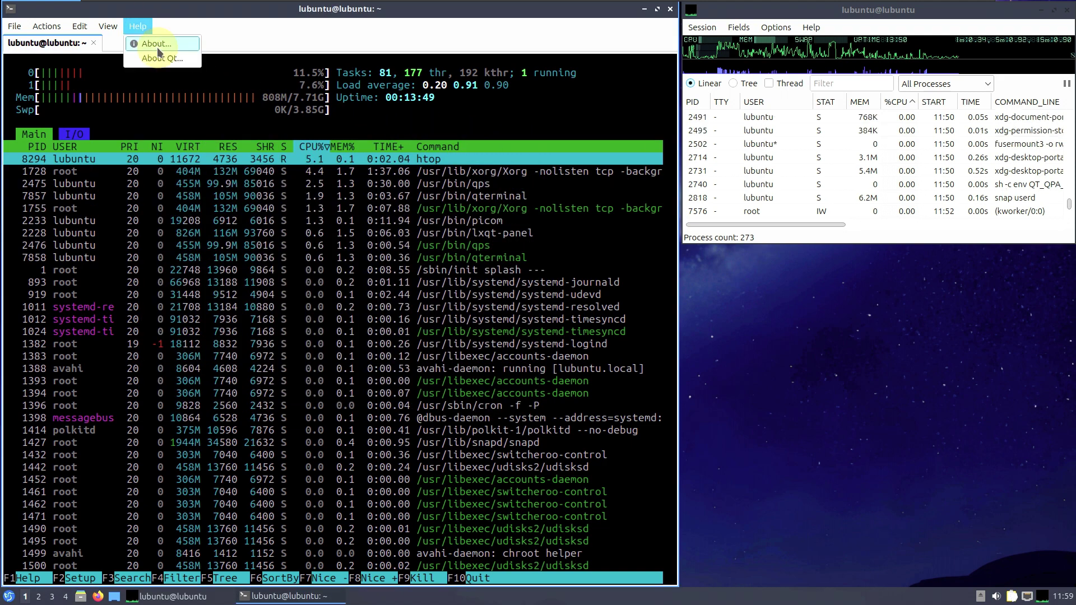
pyautogui.click(151, 42)
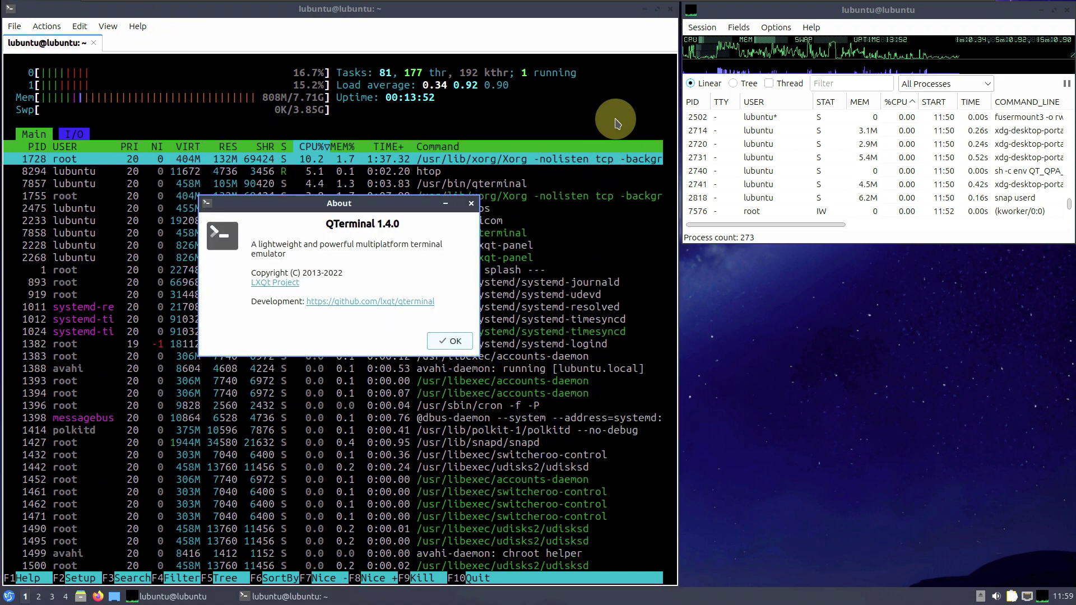
pyautogui.click(451, 343)
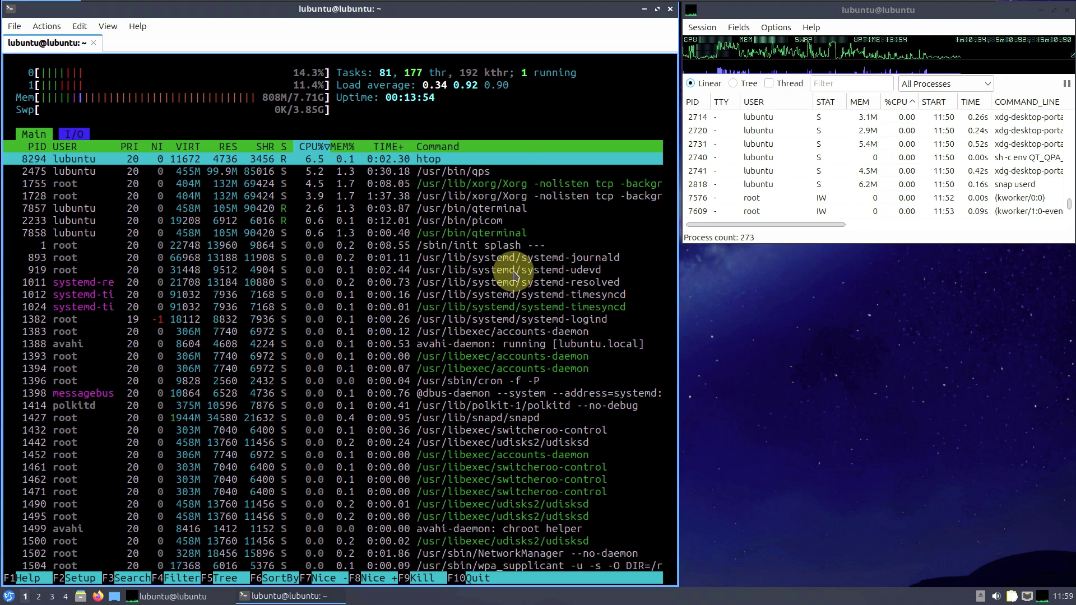
# Close the terminal window, confirming the exit, and launch the Lubuntu 24.04 LTS installer from the desktop.
pyautogui.click(670, 12)
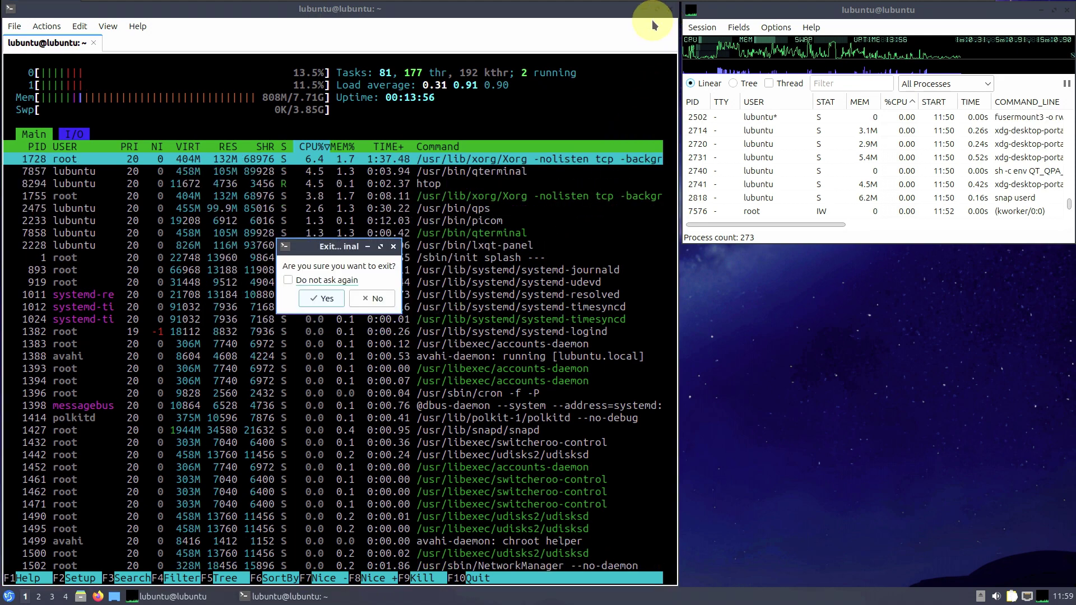
pyautogui.click(332, 300)
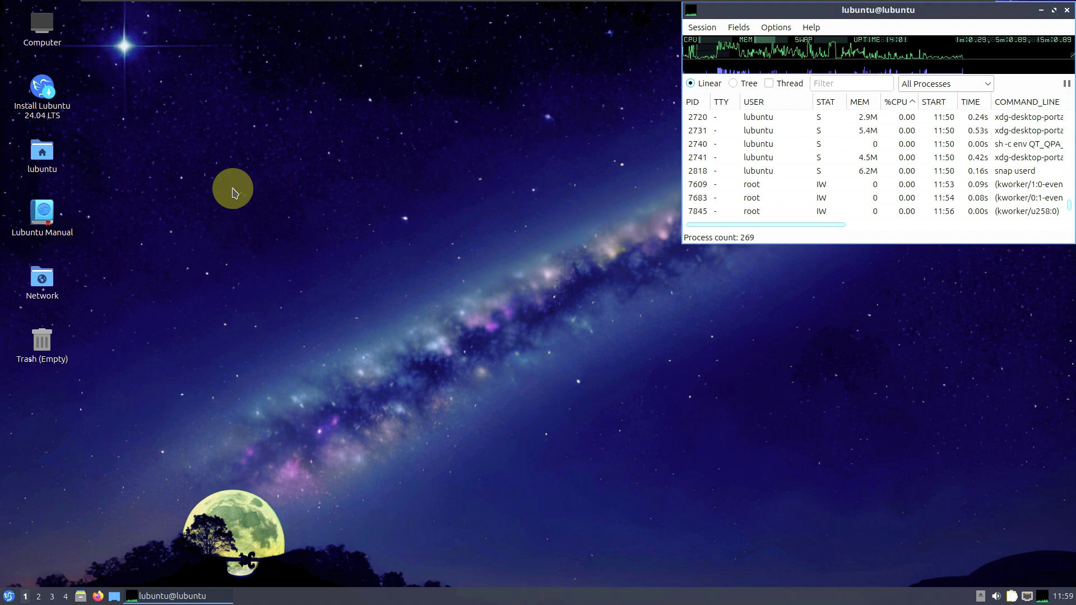
pyautogui.doubleClick(46, 93)
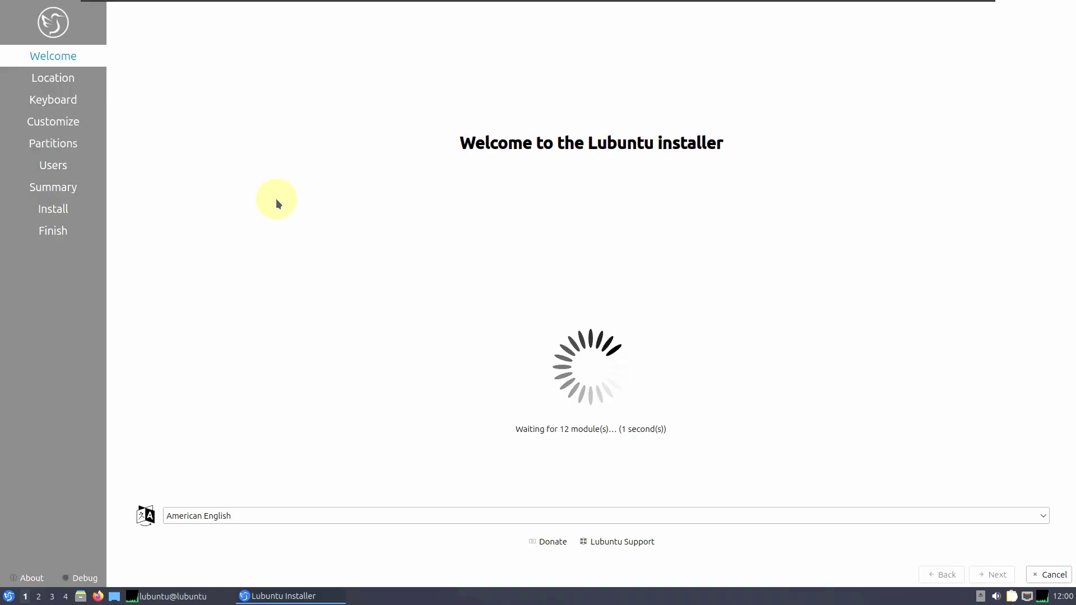
# View the installer's About information and look through its available languages, keeping American English.
pyautogui.click(29, 577)
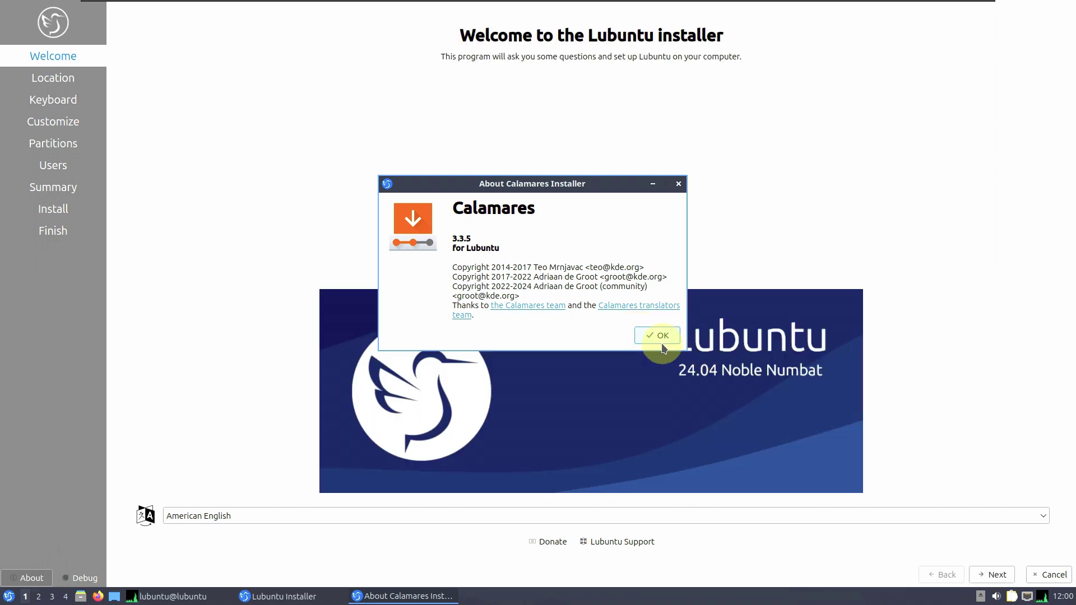
pyautogui.click(660, 338)
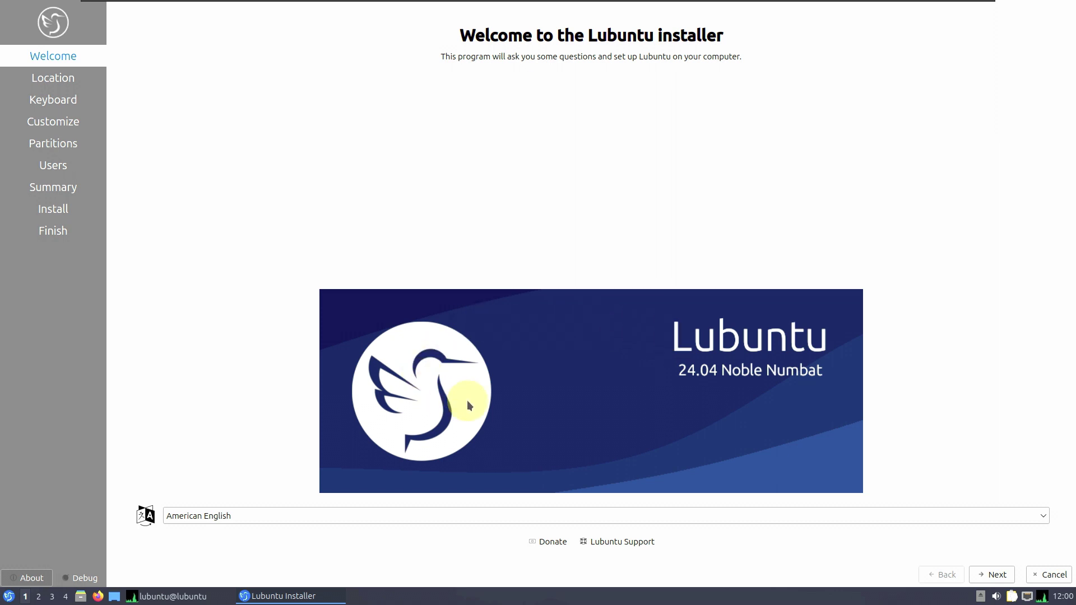
pyautogui.click(285, 515)
pyautogui.scroll(-1, 297, 493)
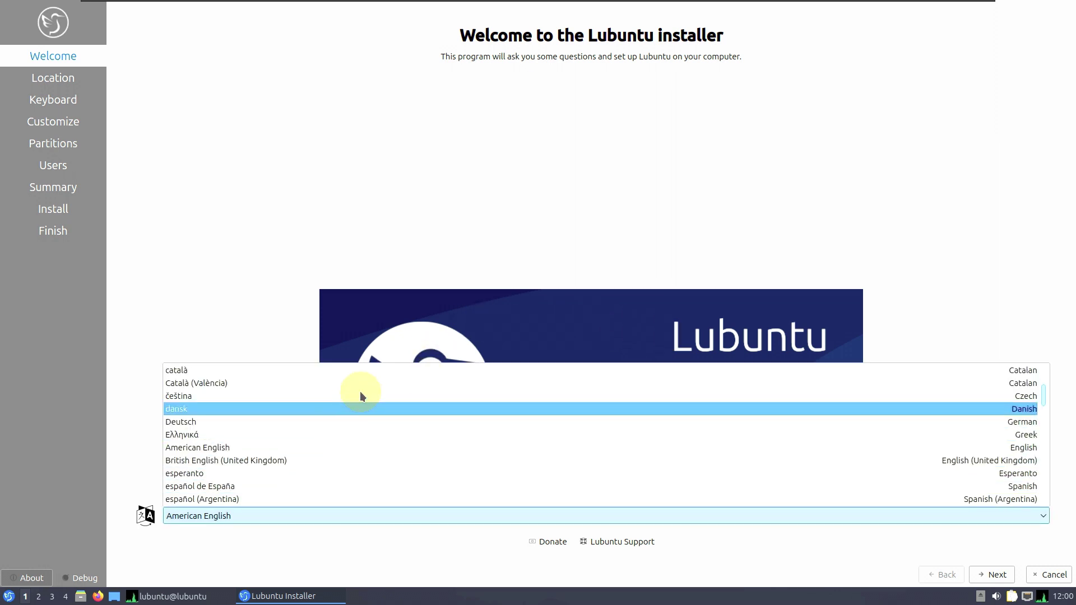
pyautogui.scroll(3, 314, 435)
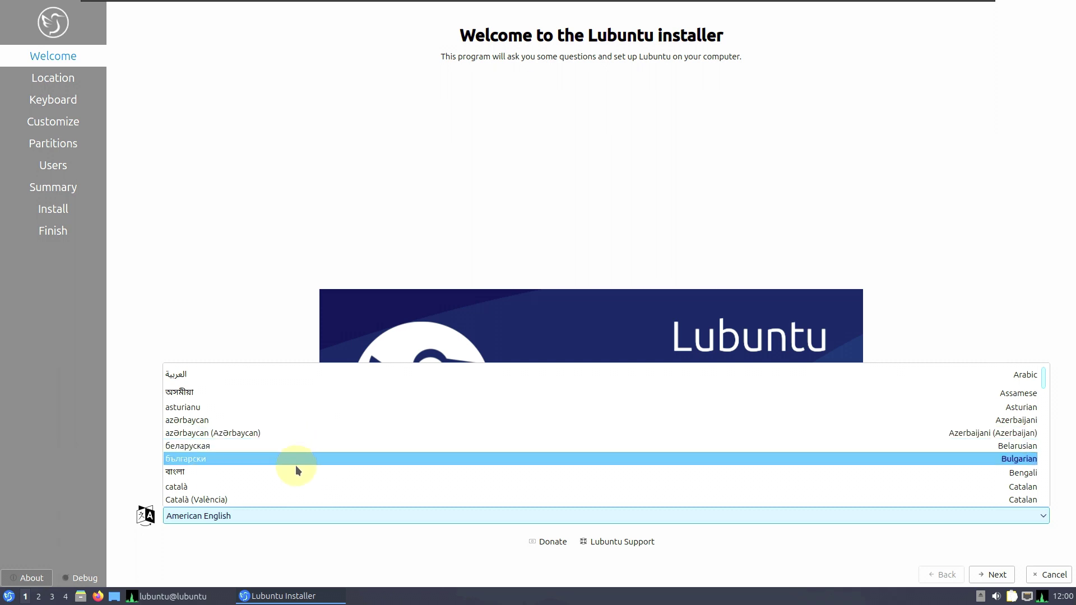
pyautogui.click(237, 240)
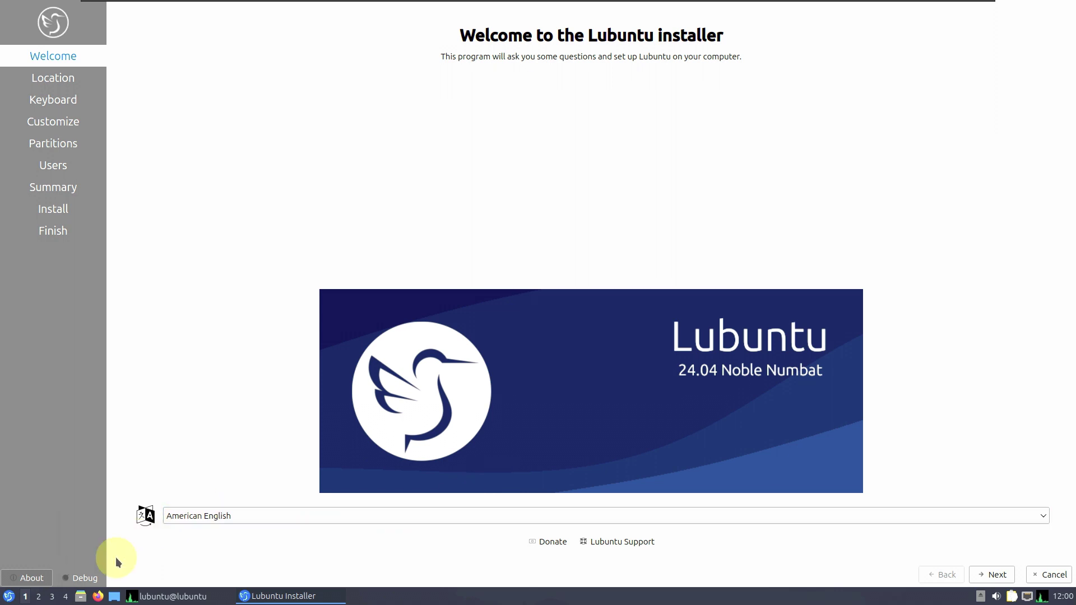
# Check the Calamares About information and the language list, and continue to the location settings with American English.
pyautogui.click(28, 578)
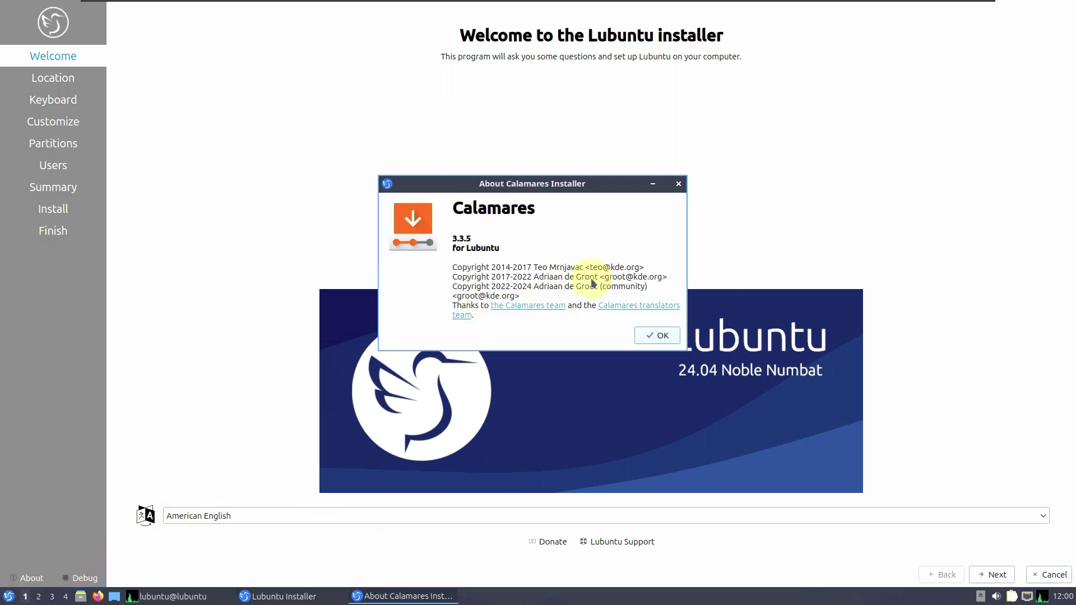
pyautogui.click(653, 334)
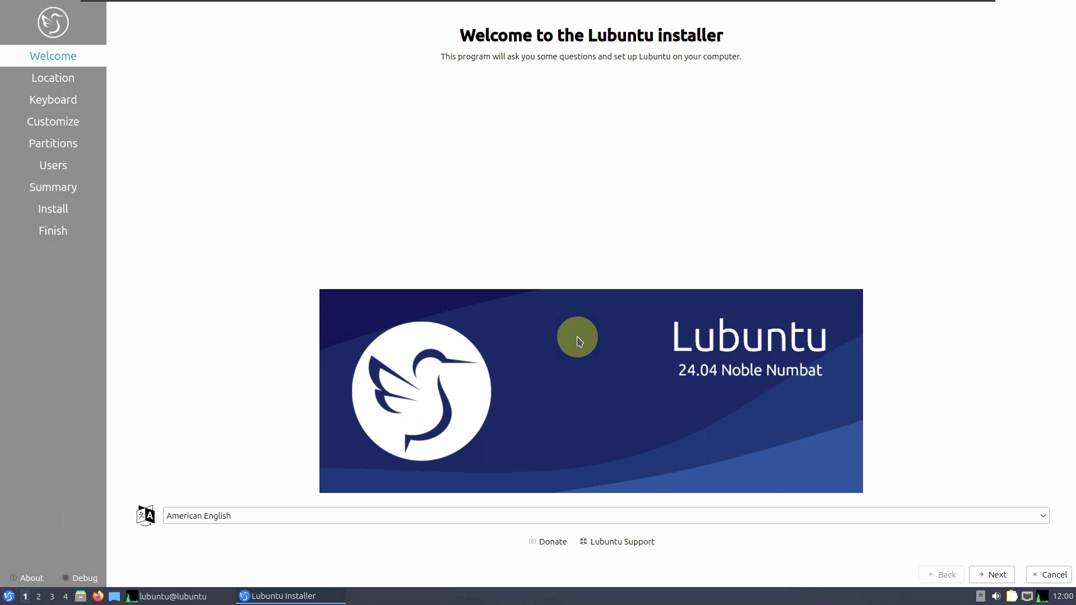
pyautogui.click(810, 514)
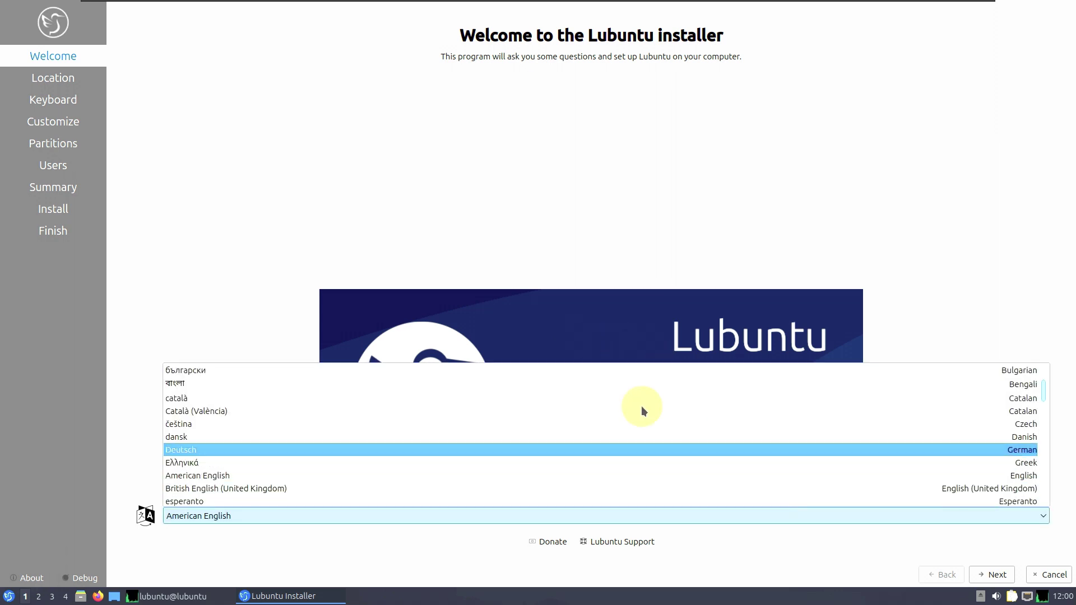
pyautogui.scroll(-10, 550, 427)
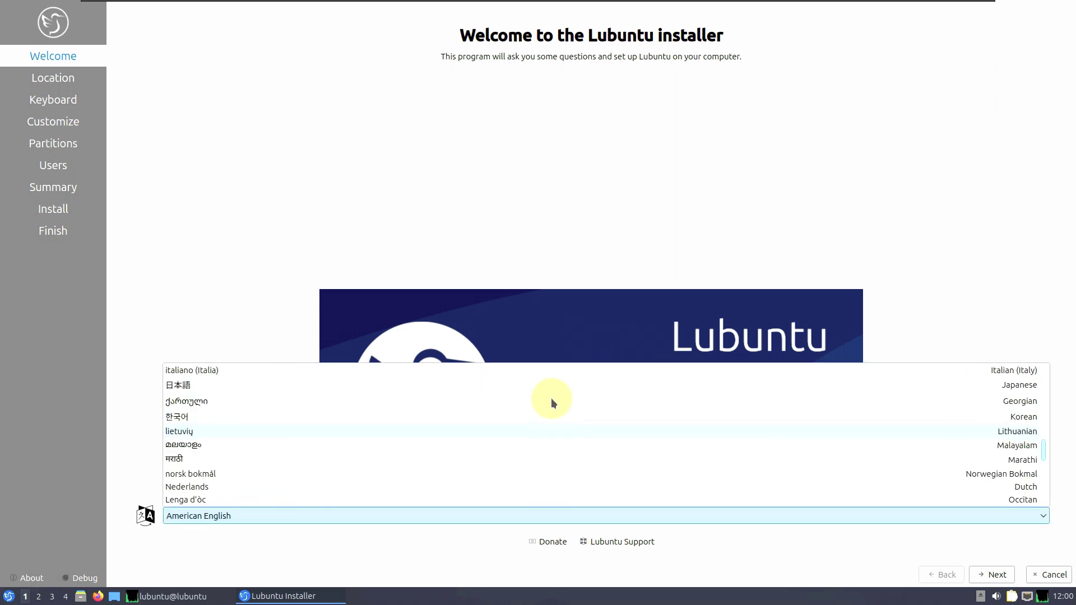
pyautogui.click(560, 187)
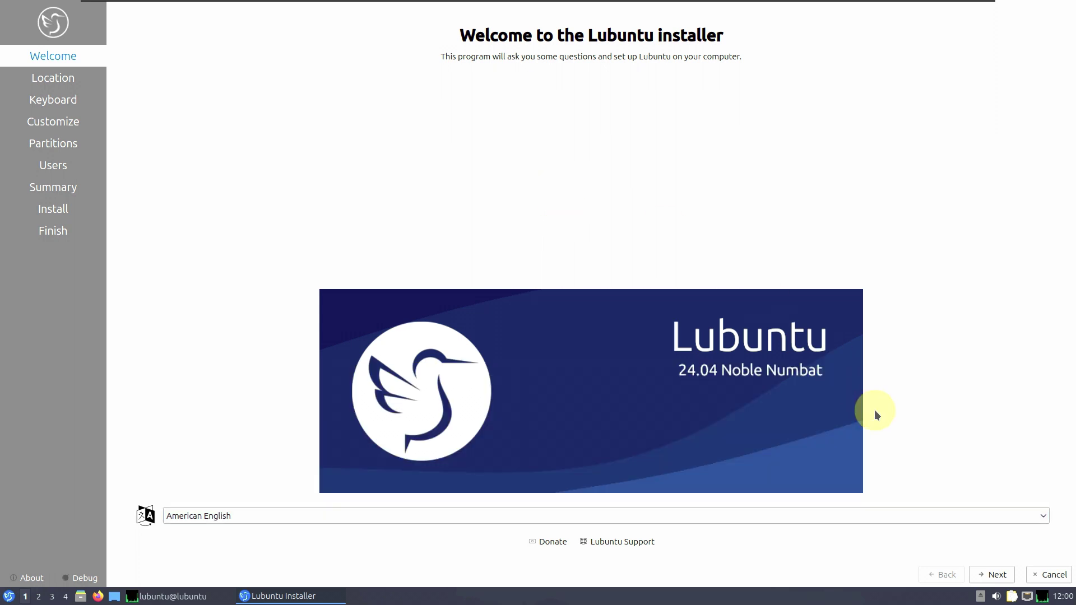
pyautogui.click(992, 575)
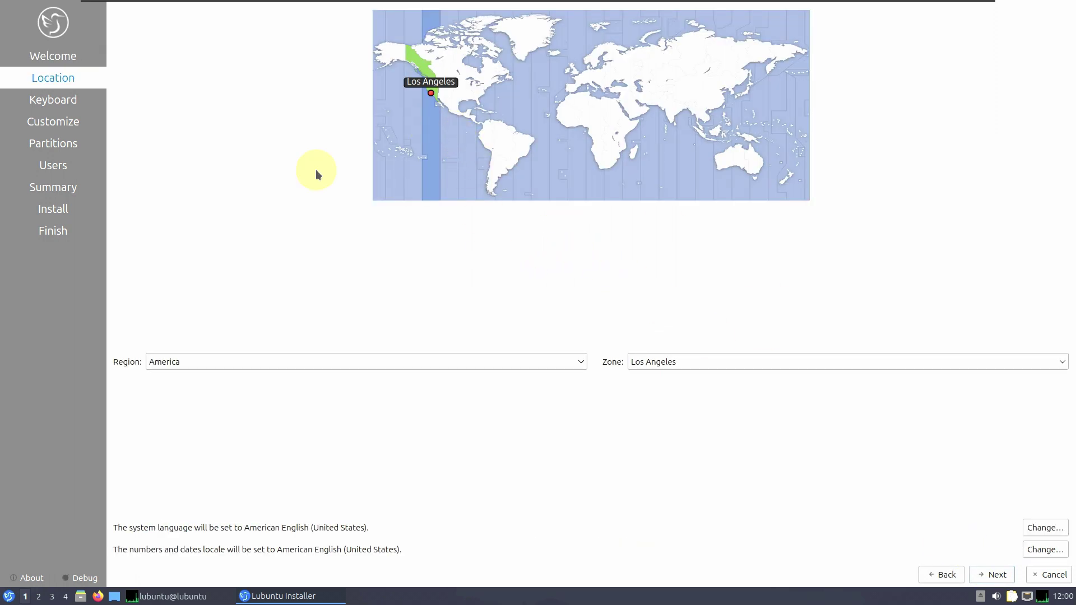
# Look at the available regions and time zones, keeping America and Los Angeles.
pyautogui.click(311, 362)
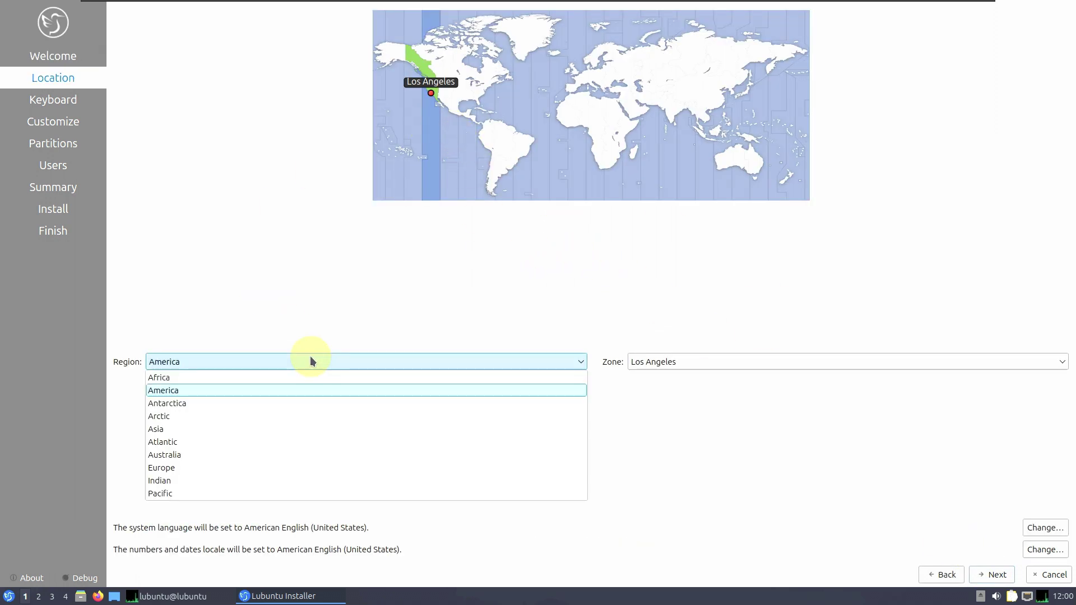
pyautogui.click(539, 271)
pyautogui.click(684, 361)
pyautogui.click(527, 290)
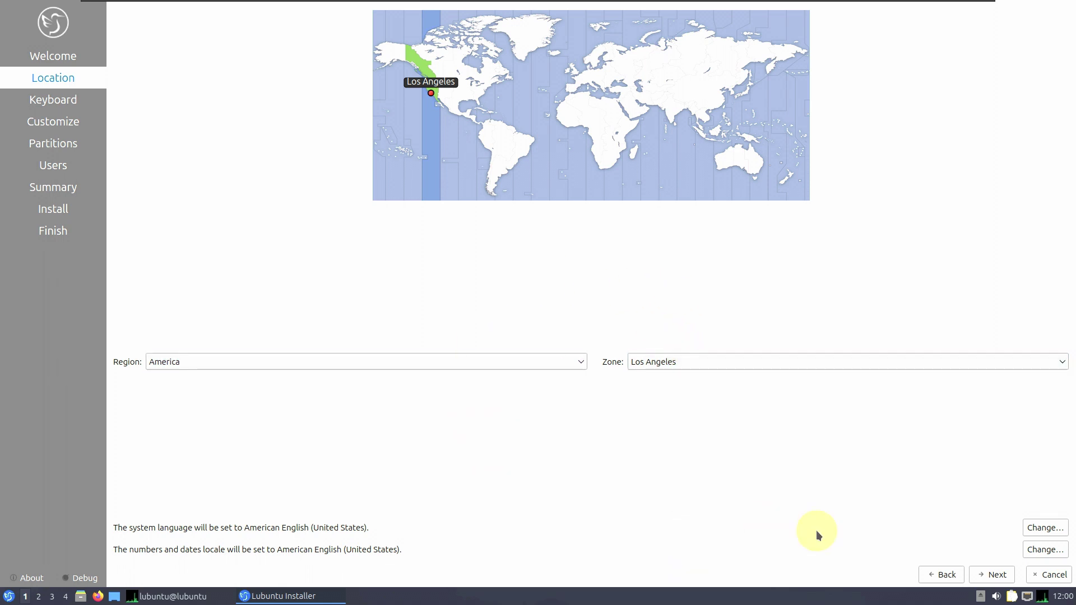
# View the system language and the numbers and dates locale choices without changing them, and continue to the keyboard settings.
pyautogui.click(1033, 529)
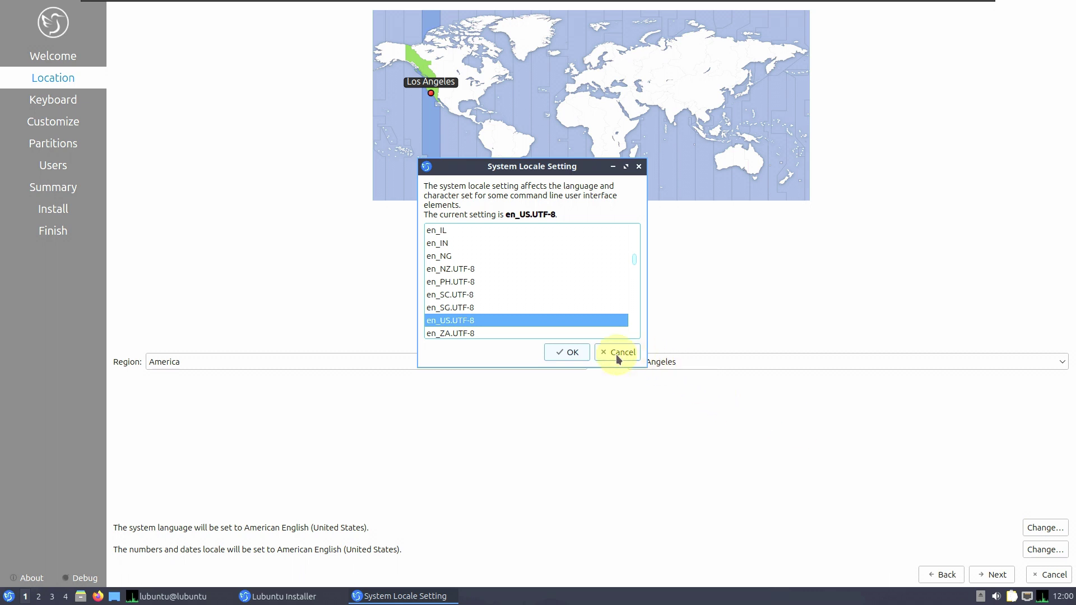
pyautogui.click(619, 354)
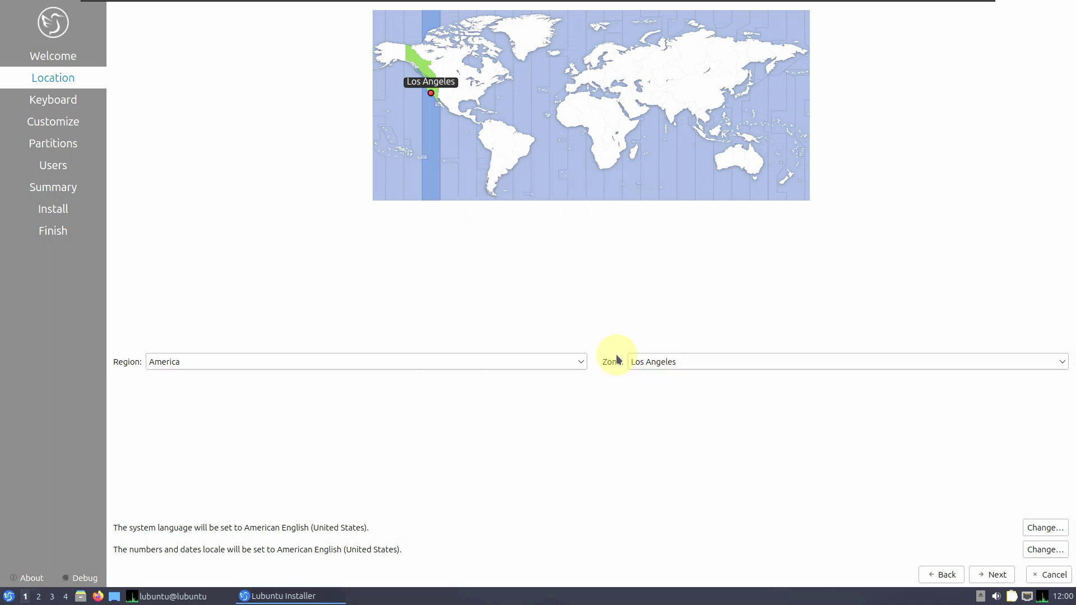
pyautogui.click(1045, 549)
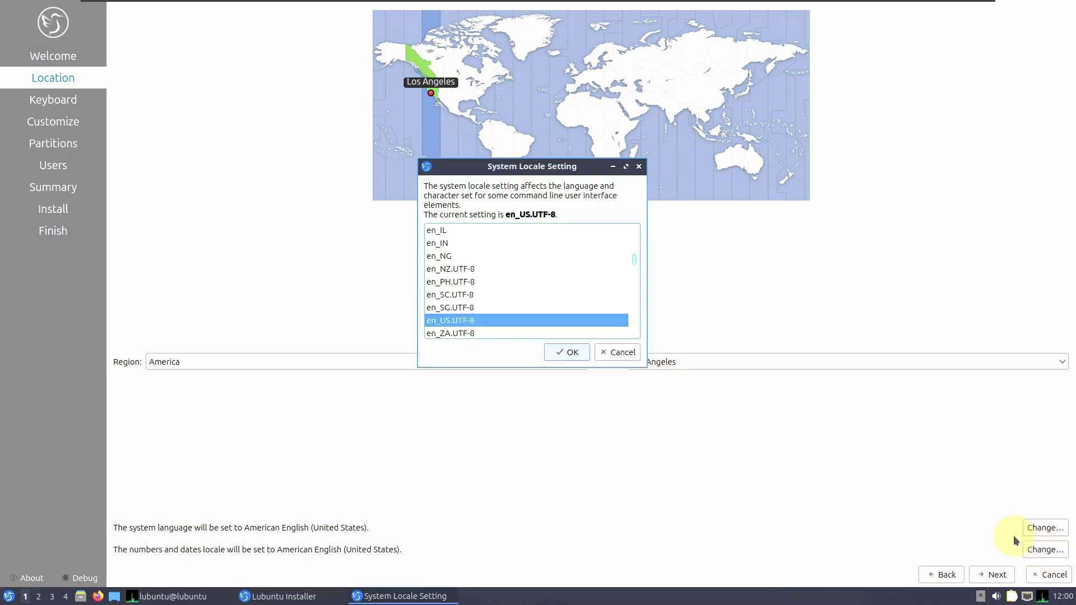
pyautogui.click(617, 352)
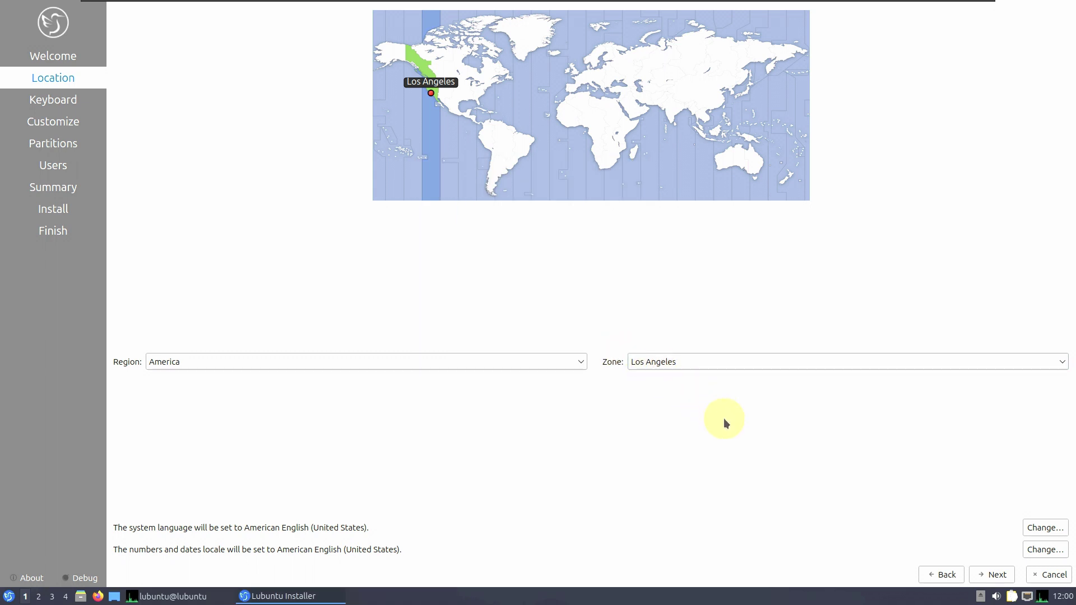
pyautogui.click(997, 575)
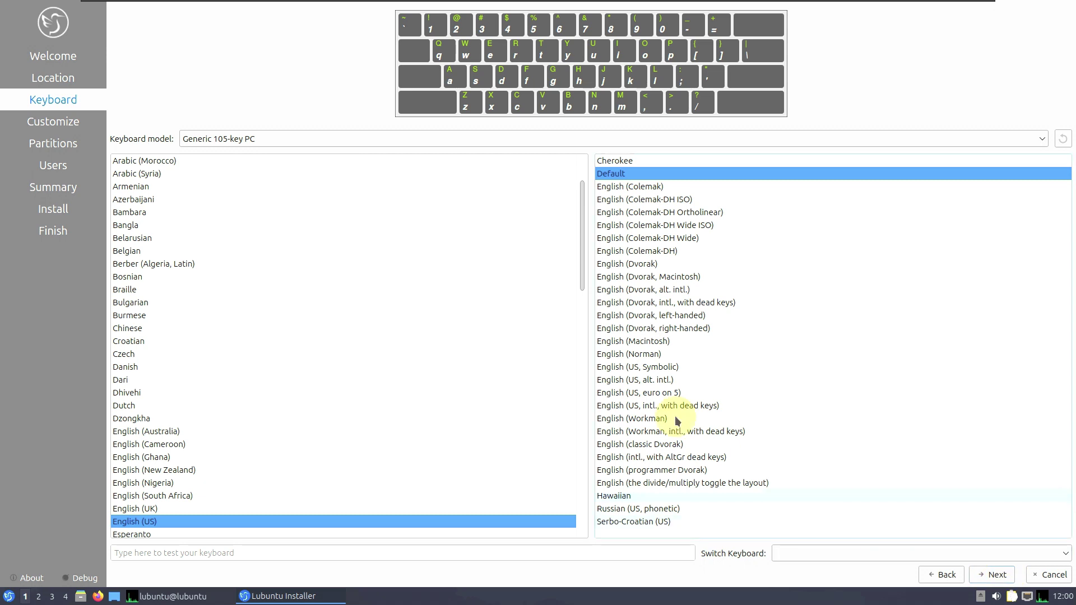
# Set the keyboard model to Dell and continue with the default English (US) layout.
pyautogui.click(418, 136)
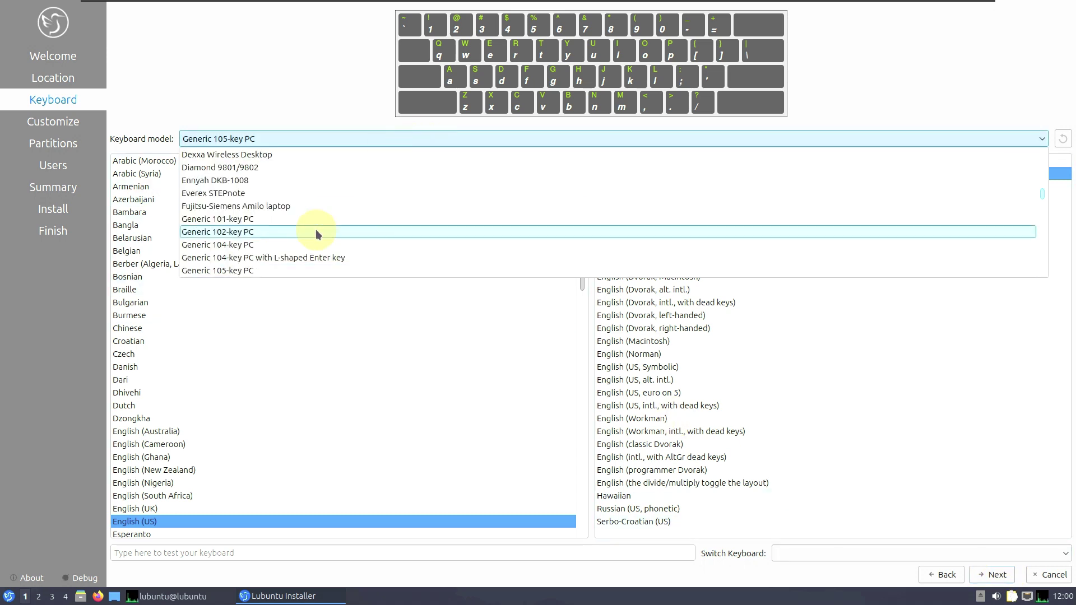
pyautogui.scroll(4, 315, 228)
pyautogui.click(284, 197)
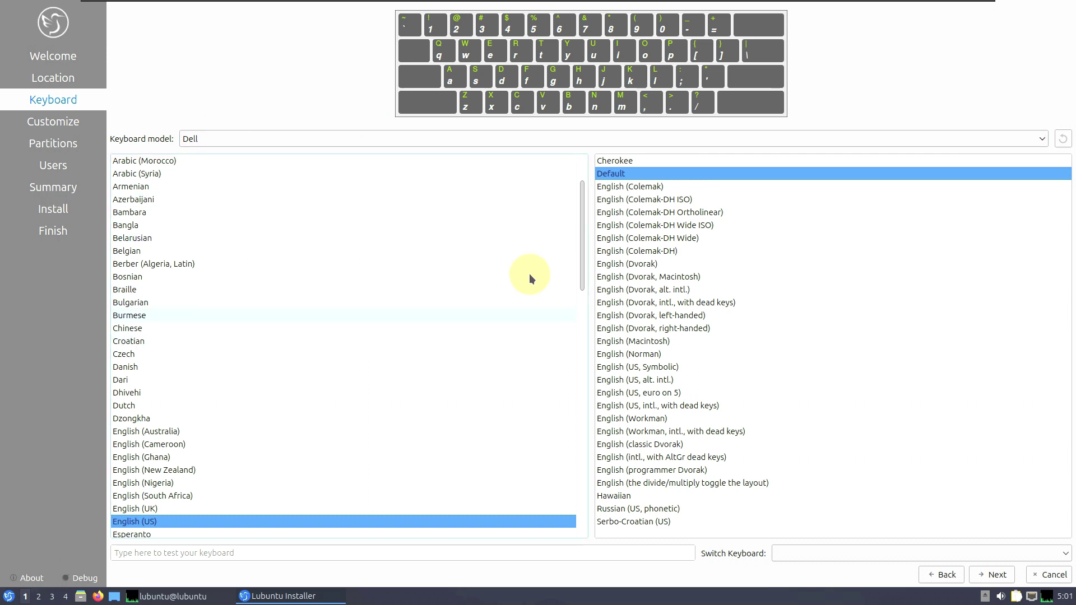
pyautogui.scroll(-2, 395, 359)
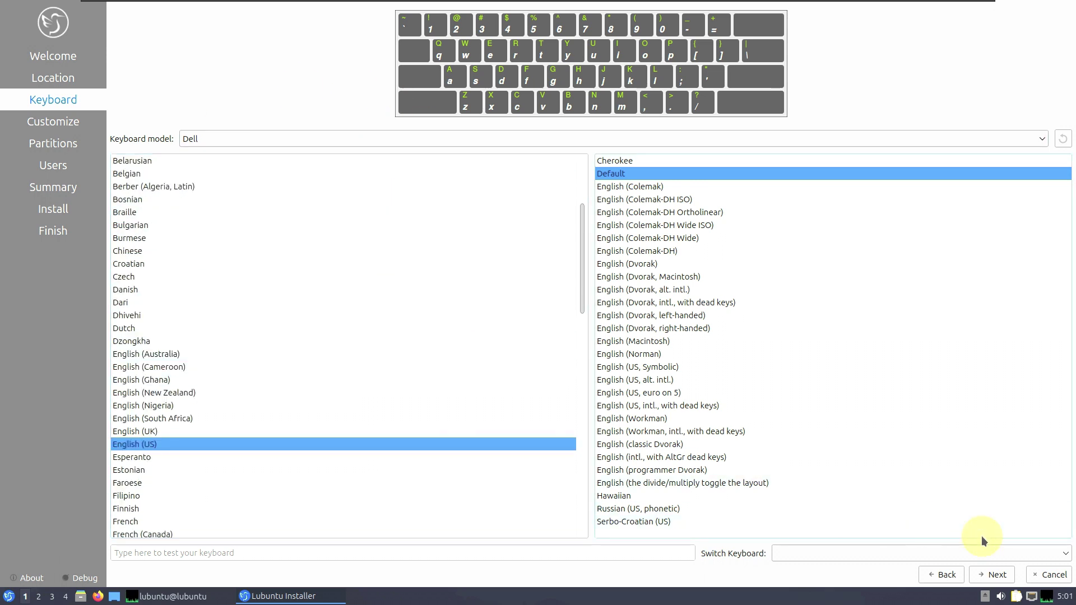
pyautogui.click(995, 575)
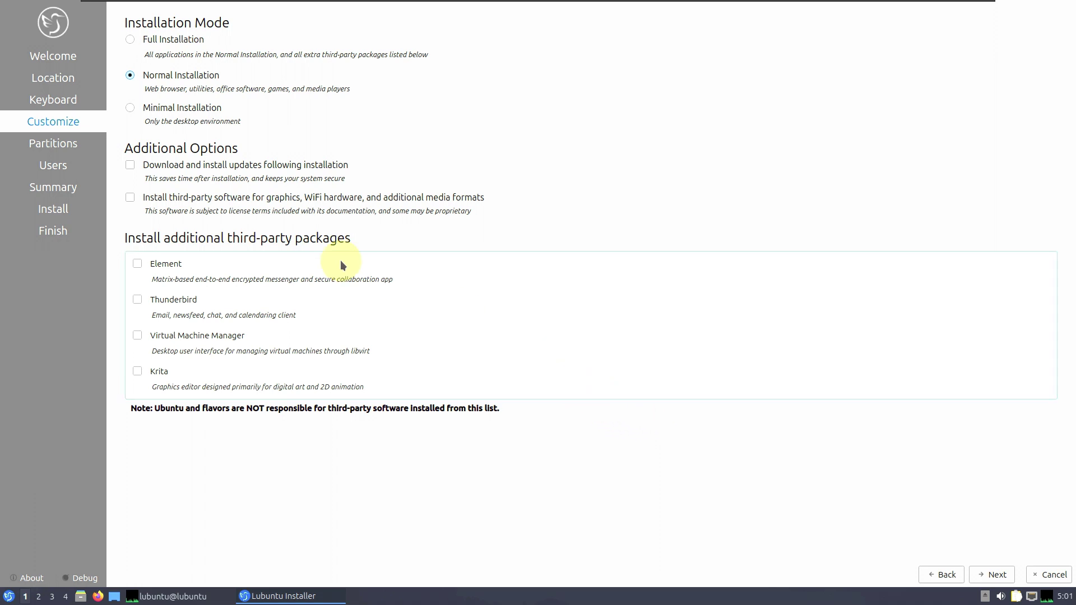
# Try the Full, Normal and Minimal installation modes, and choose Full Installation.
pyautogui.click(147, 42)
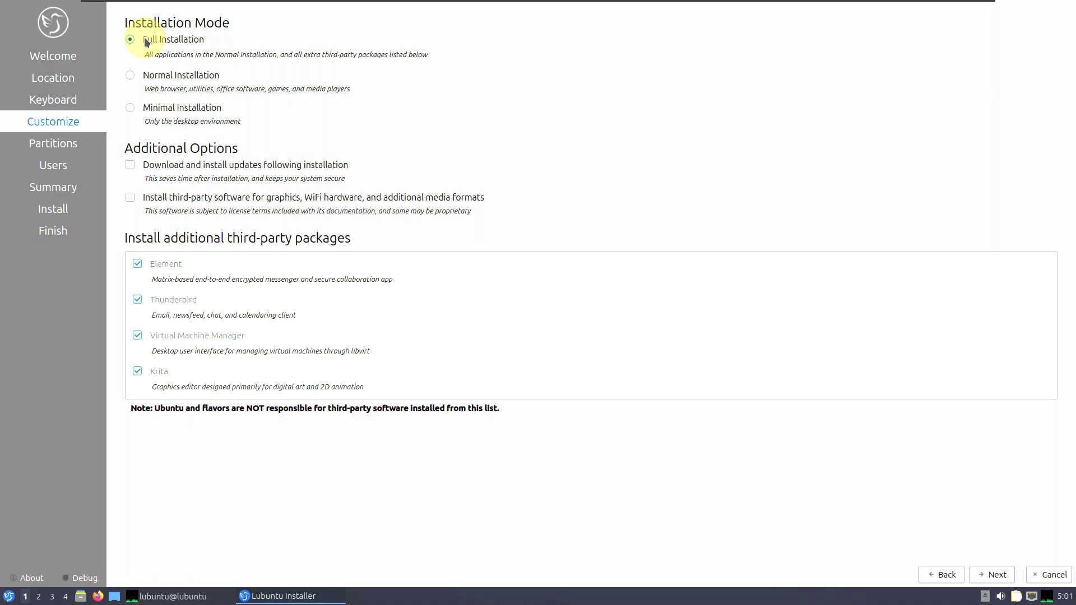
pyautogui.click(166, 76)
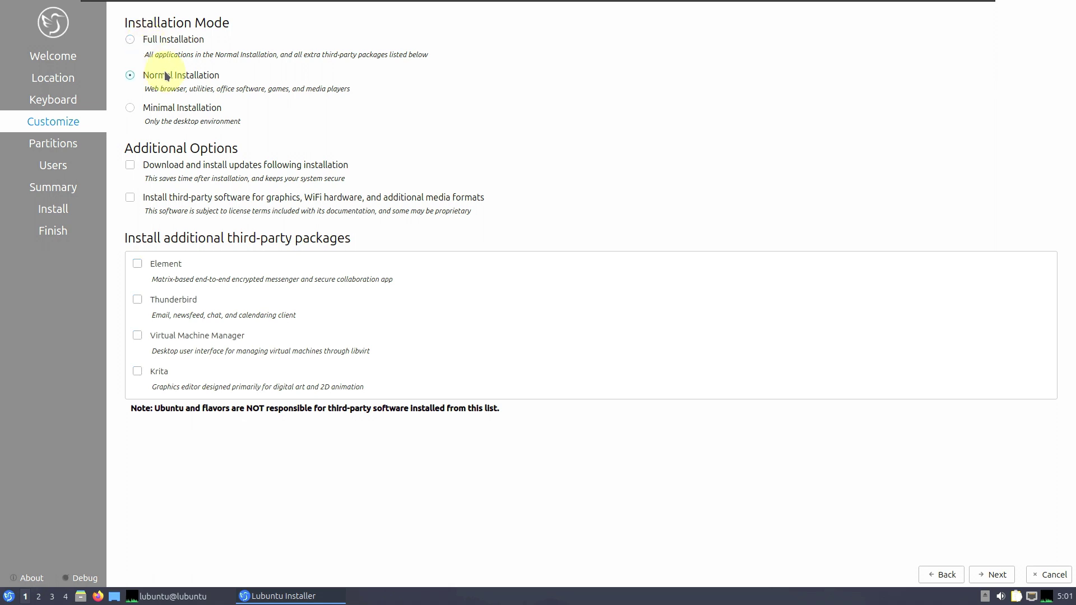
pyautogui.click(172, 106)
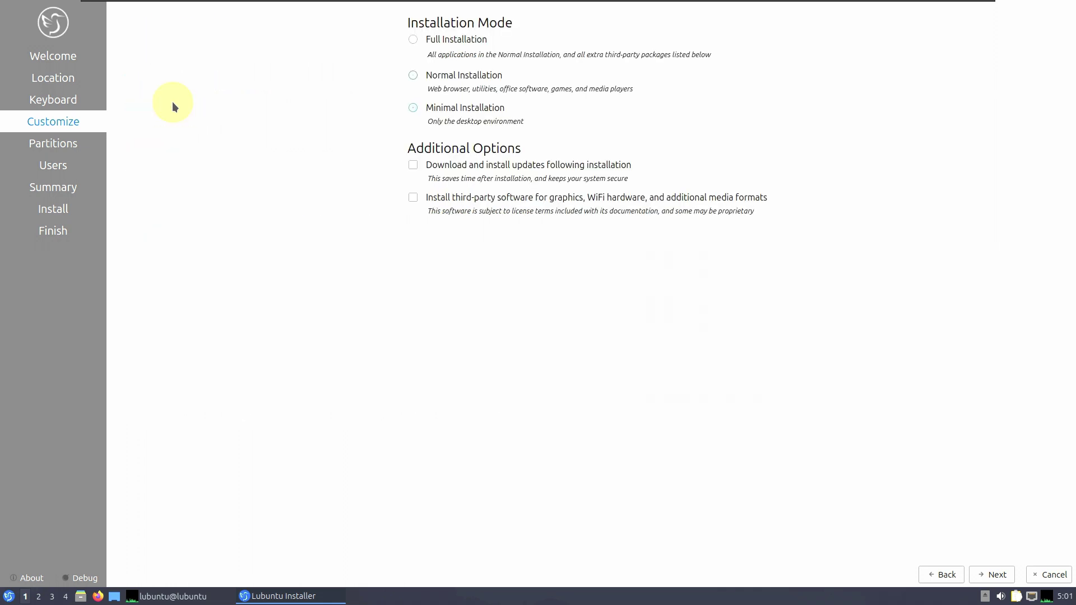
pyautogui.click(436, 41)
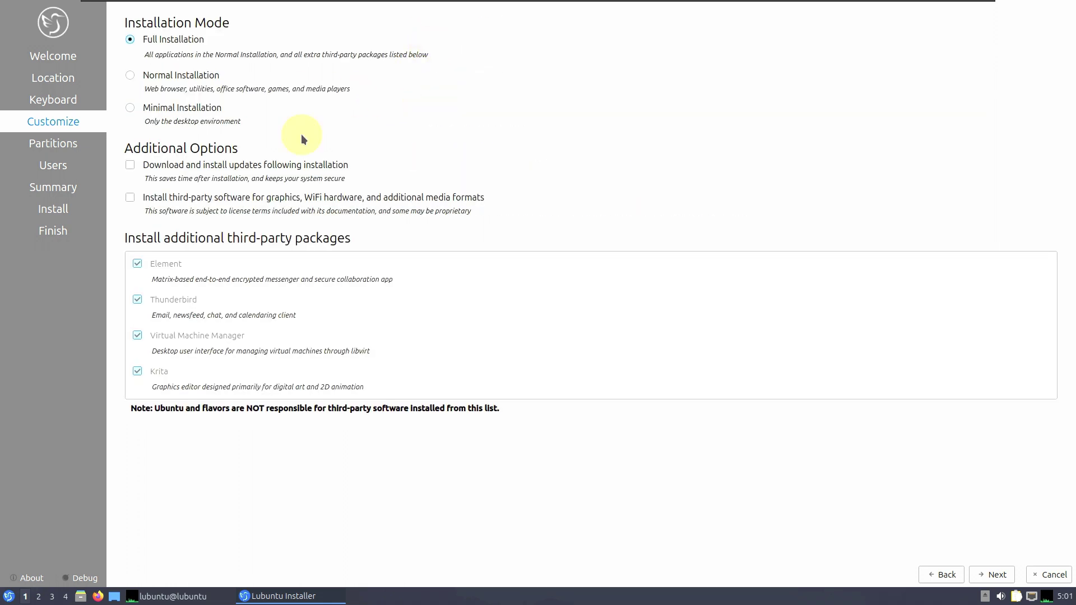
# Enable downloading updates and installing third-party software for graphics, WiFi hardware and media formats, and continue to the partition settings.
pyautogui.click(180, 171)
pyautogui.click(179, 167)
pyautogui.click(184, 200)
pyautogui.click(189, 164)
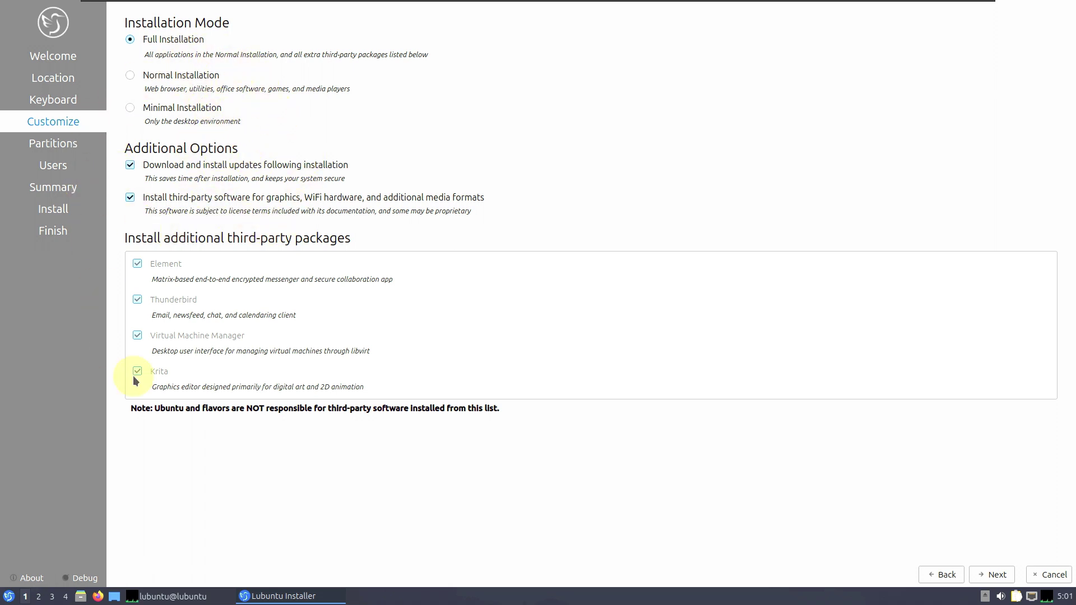
pyautogui.click(994, 574)
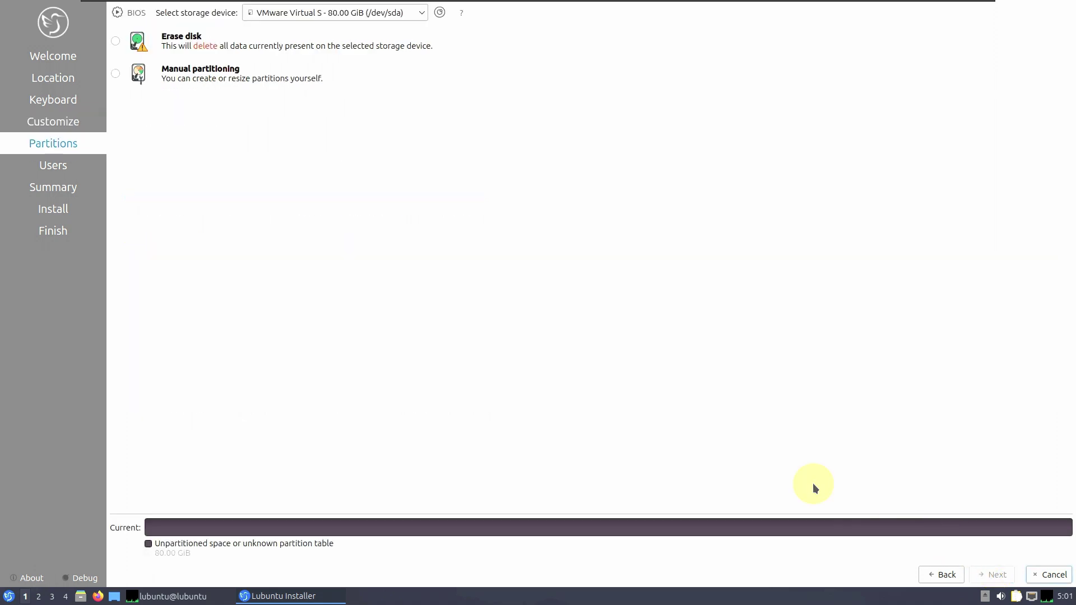
# Choose Erase disk and check the swap, file system and storage device choices, keeping Swap to file, ext4 and the VMware disk.
pyautogui.click(115, 40)
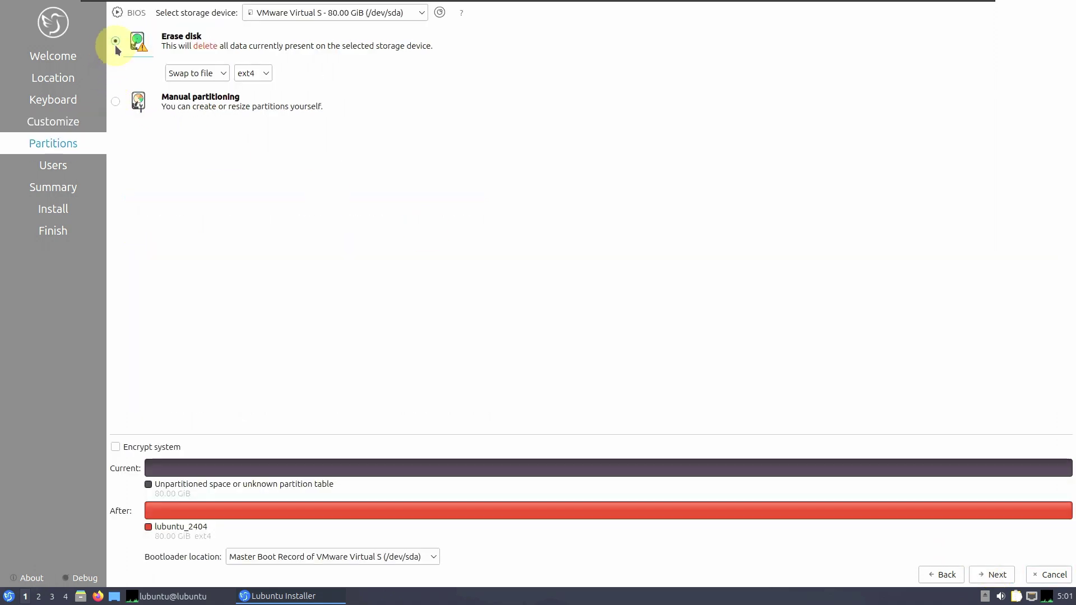
pyautogui.click(204, 72)
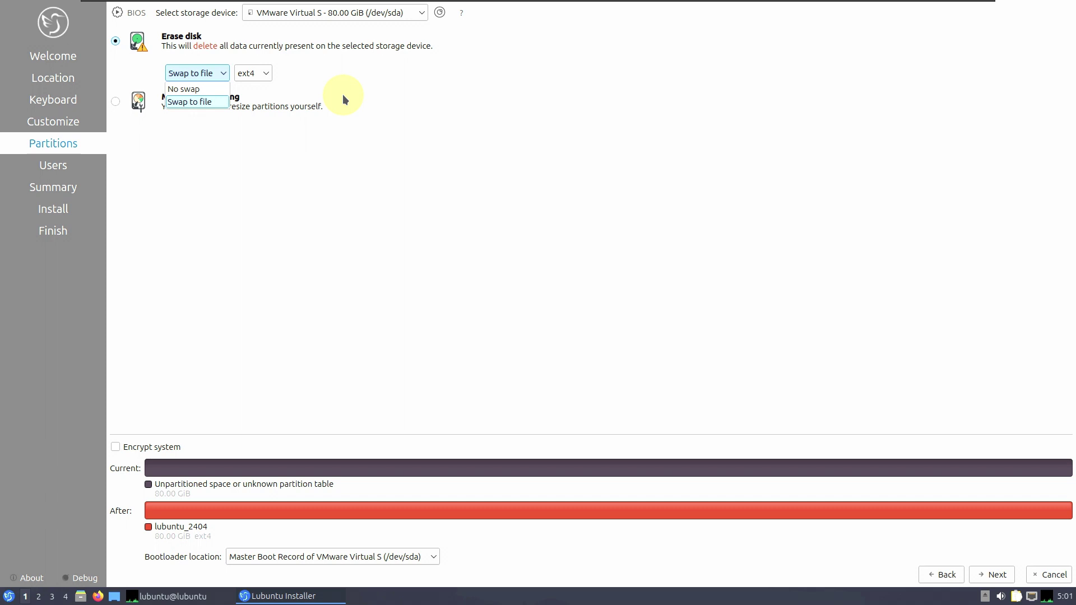
pyautogui.click(389, 113)
pyautogui.click(252, 73)
pyautogui.click(428, 109)
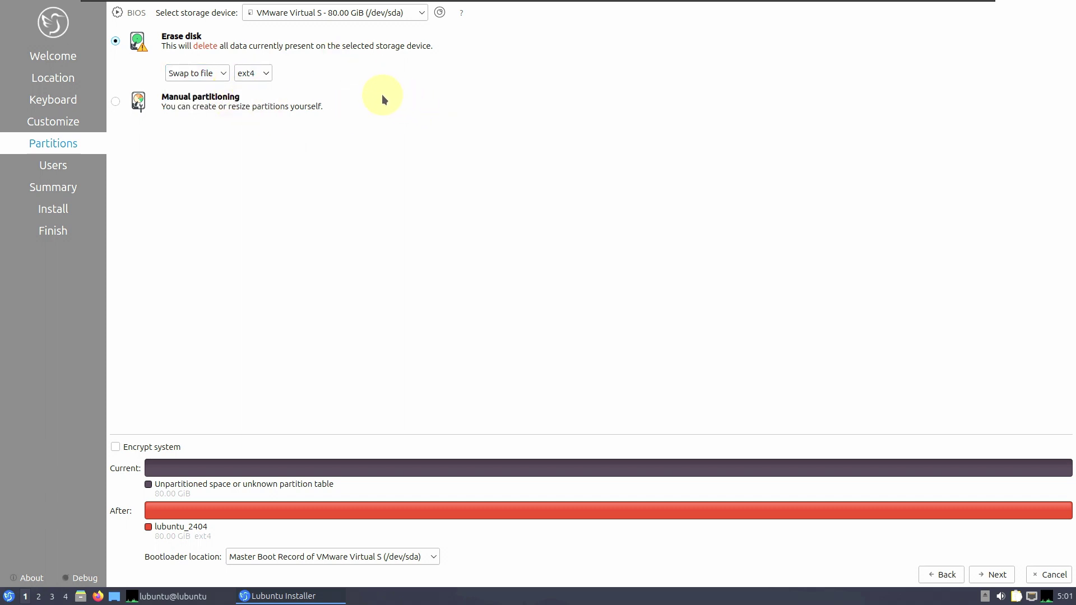
pyautogui.click(348, 14)
pyautogui.click(518, 161)
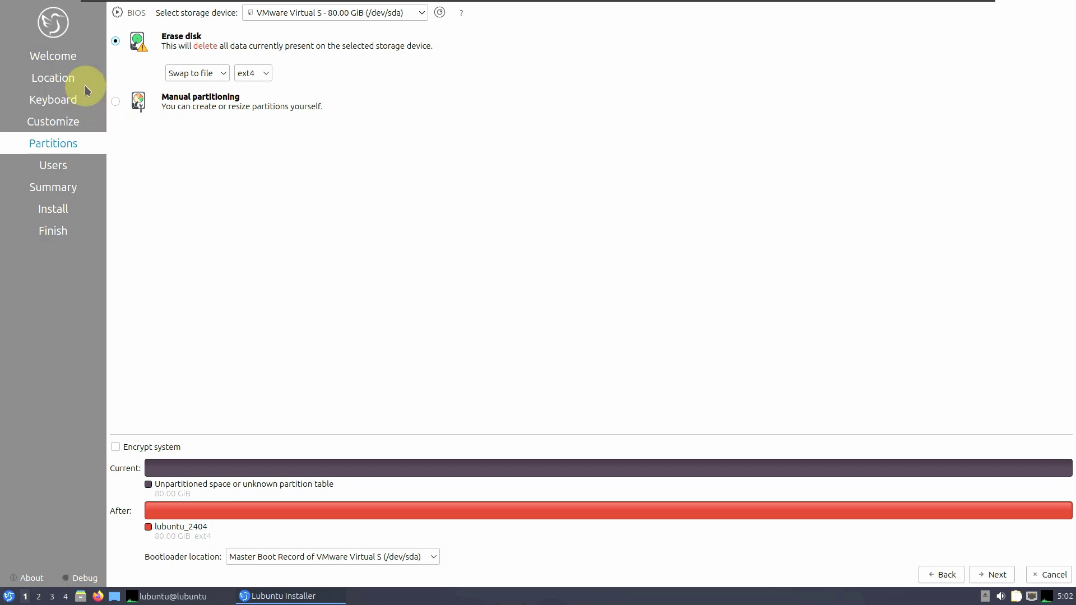
# Compare the Manual partitioning option with Erase disk, leaving Erase disk selected.
pyautogui.click(115, 102)
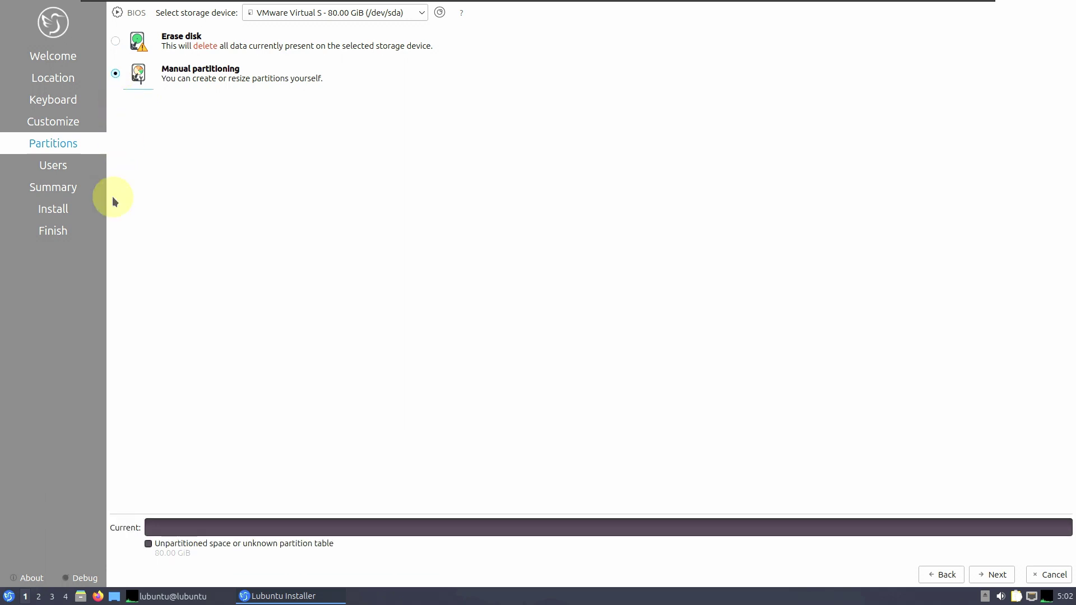
pyautogui.click(120, 43)
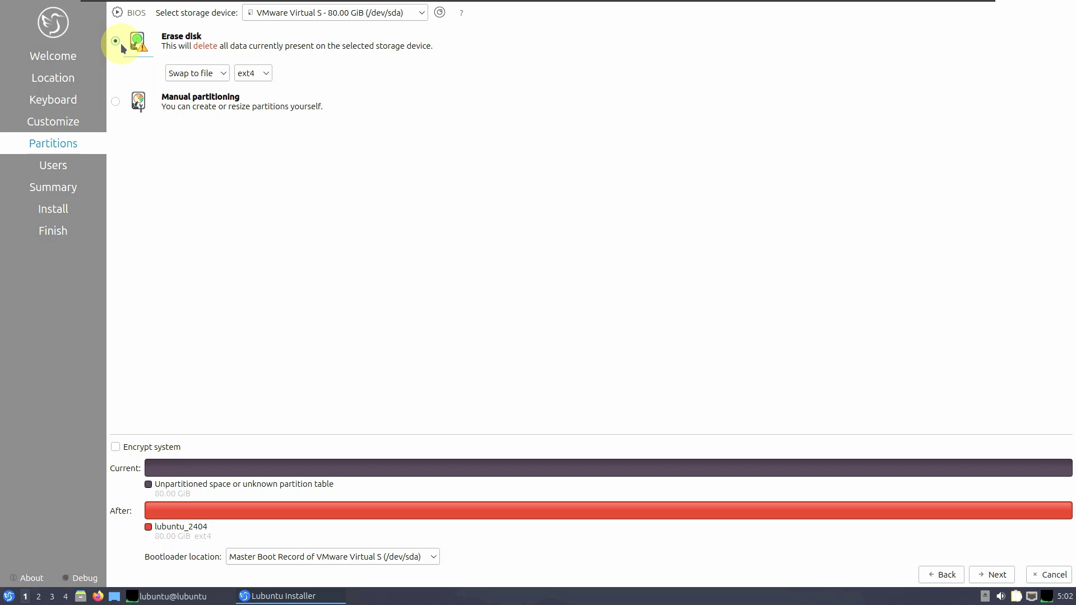
pyautogui.click(111, 98)
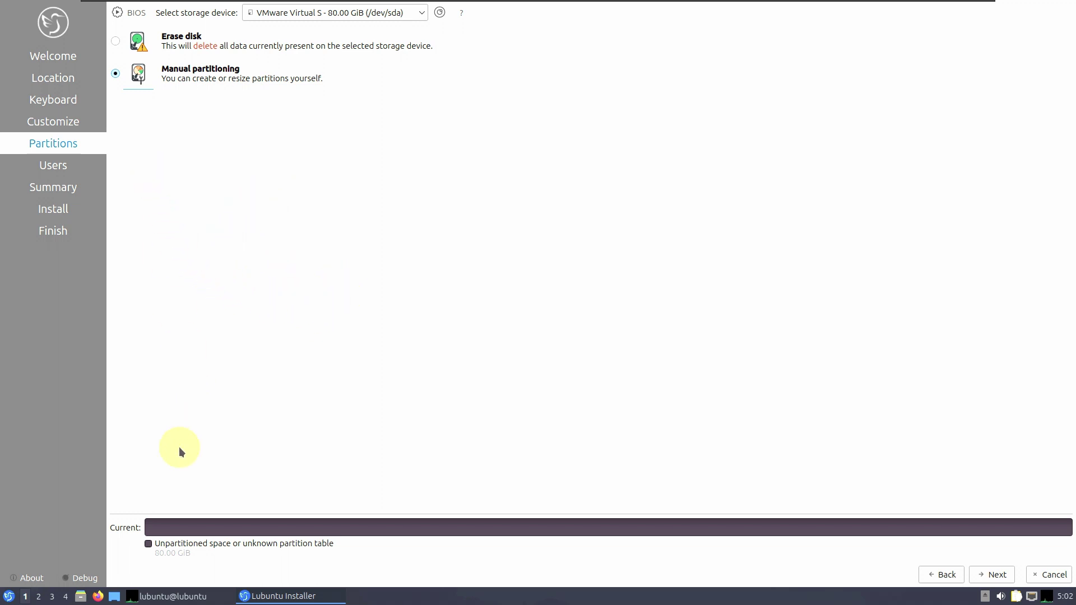
pyautogui.click(116, 42)
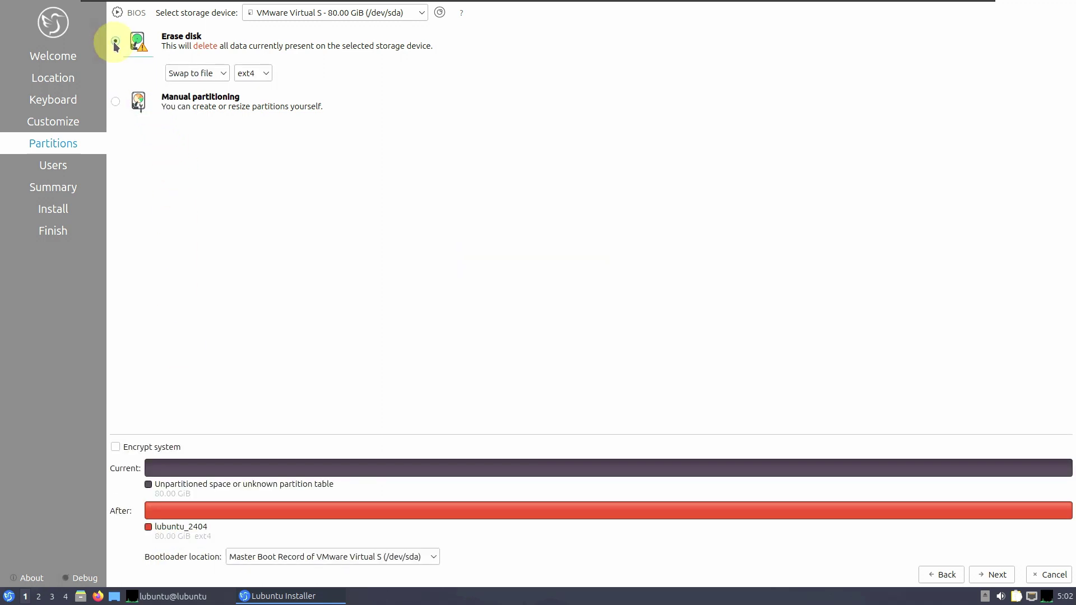
# Check the encryption and bootloader location options, keep encryption off and the Master Boot Record location, and continue to the user settings.
pyautogui.click(171, 448)
pyautogui.click(171, 450)
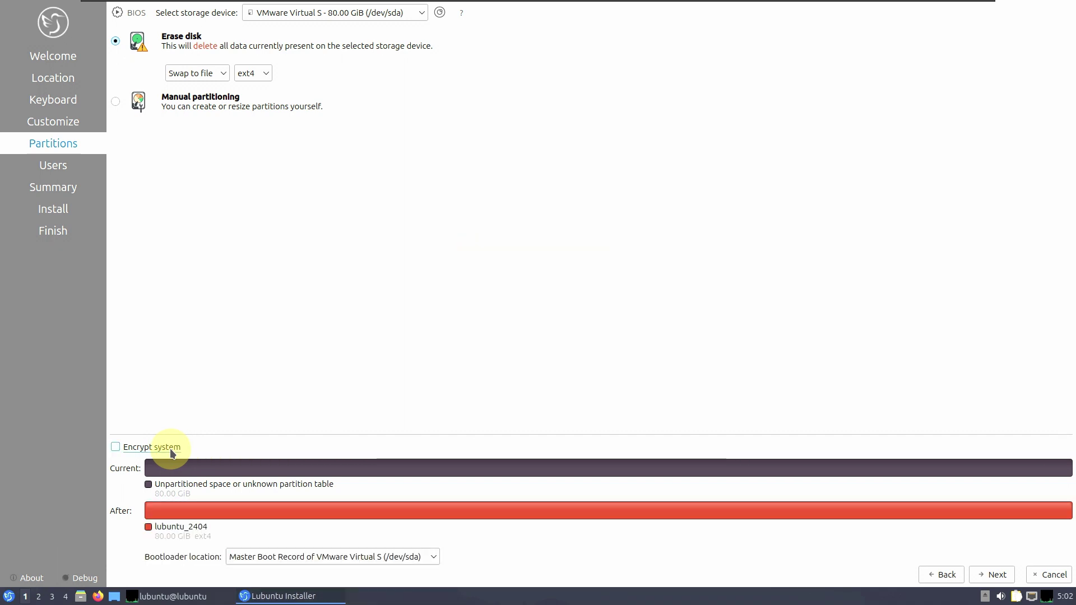
pyautogui.click(298, 558)
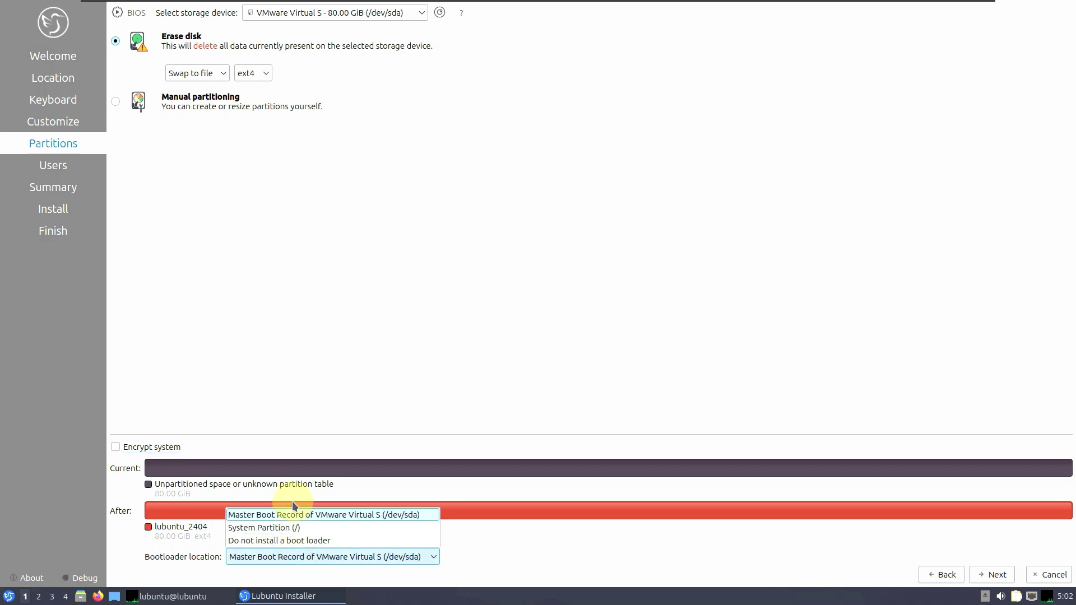
pyautogui.click(288, 263)
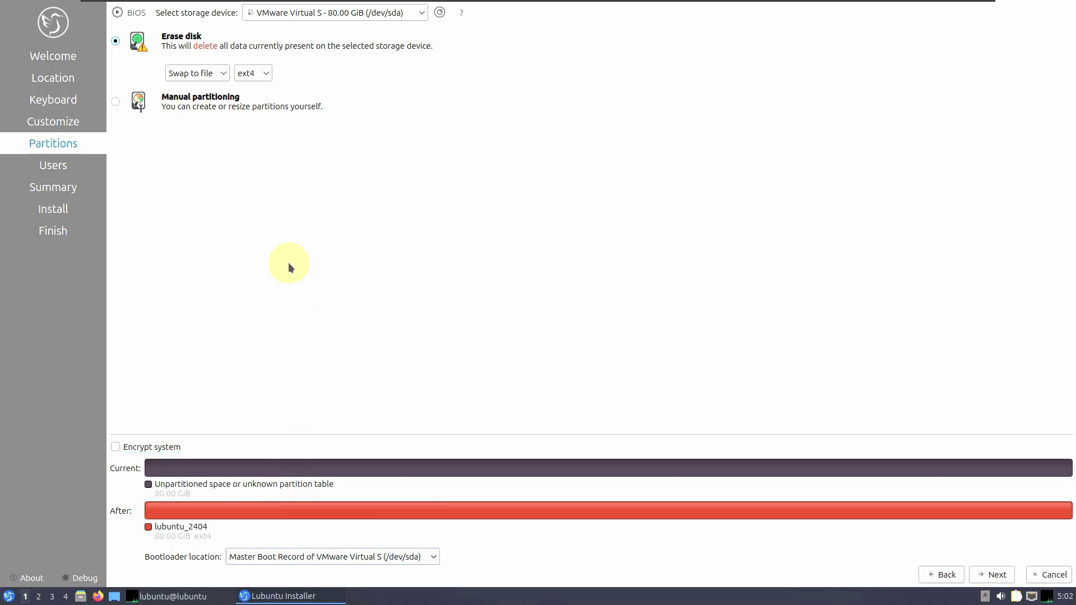
pyautogui.click(993, 575)
# Enter 9to5linux as the full name in the installer's user settings.
pyautogui.click(245, 161)
pyautogui.click(245, 161)
pyautogui.click(245, 162)
pyautogui.click(158, 23)
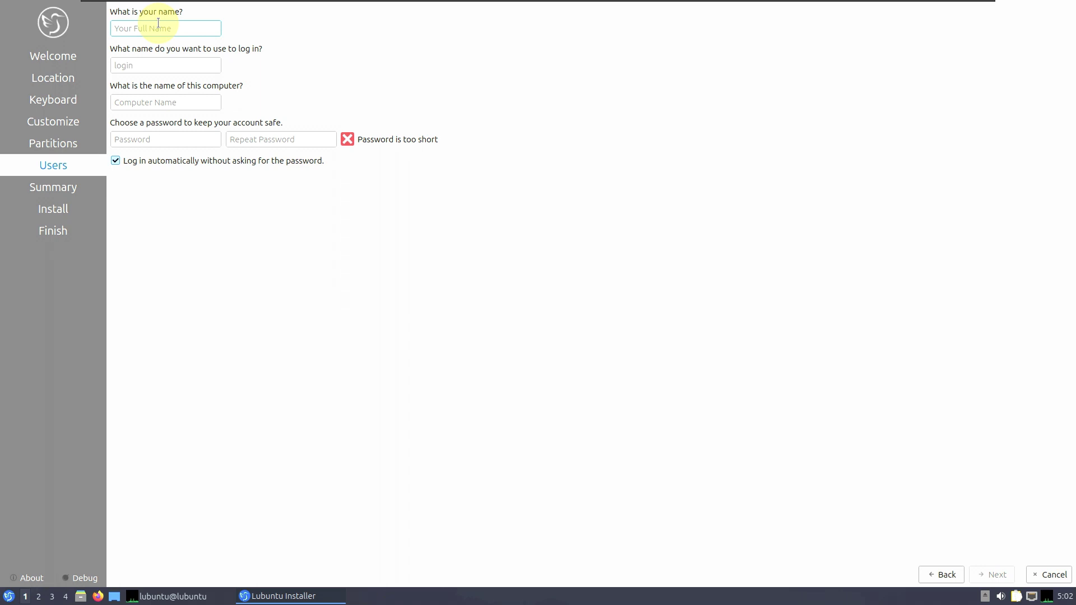
pyautogui.write('9')
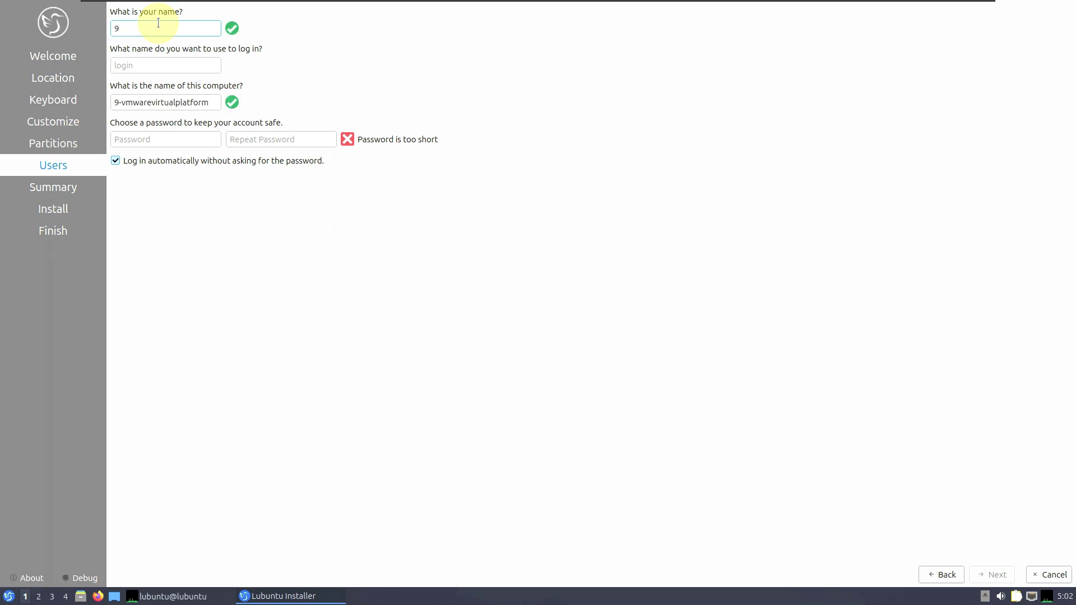
pyautogui.write('to5linux')
# Set the login name to runboxing and shorten the computer name to 9to5linux.
pyautogui.click(133, 65)
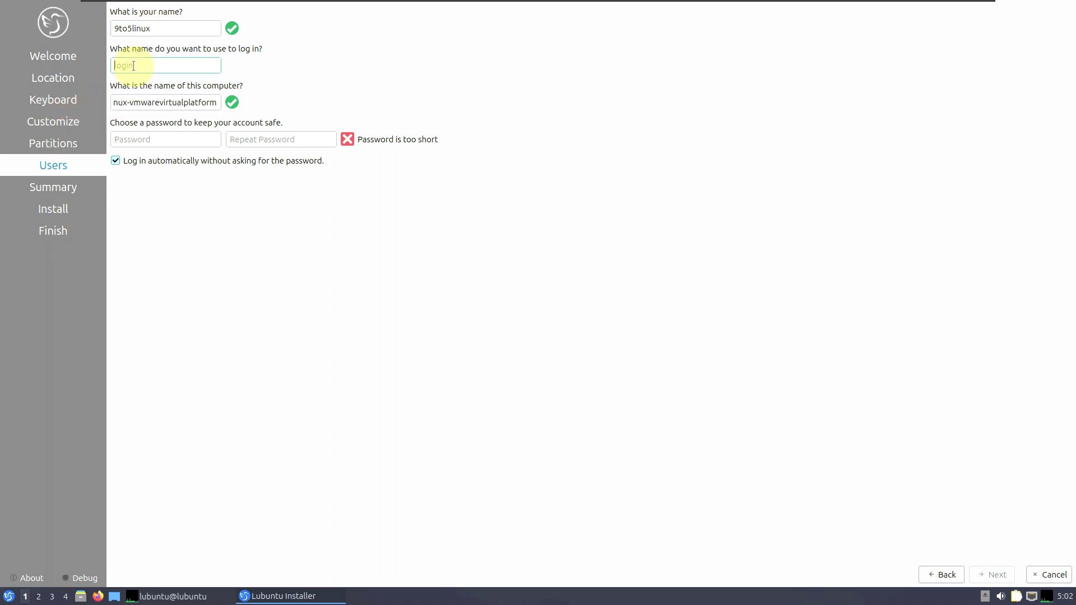
pyautogui.write('runb')
pyautogui.write('xin')
pyautogui.moveTo(127, 103); pyautogui.dragTo(314, 129)
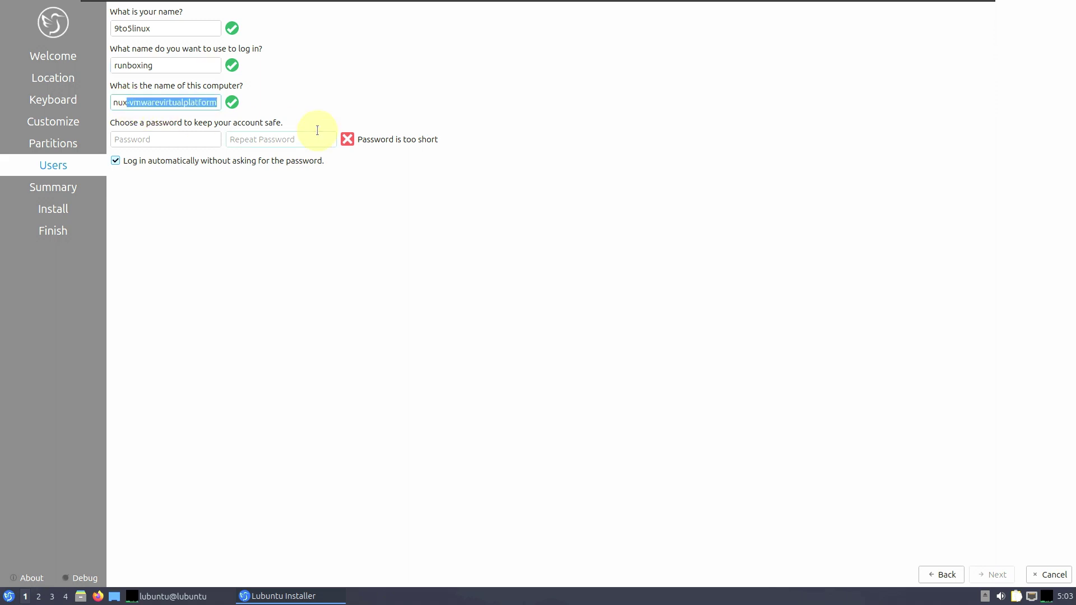
pyautogui.press('BackSpace')
# Enter and repeat the account password, keep automatic login enabled, and continue to the installation summary.
pyautogui.click(185, 138)
pyautogui.write('*****')
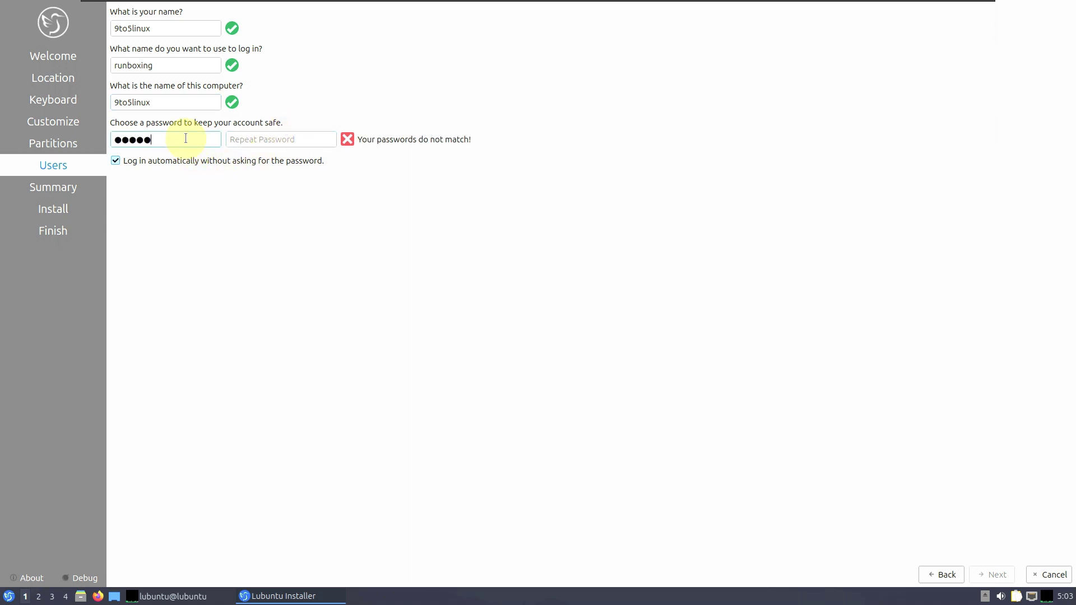
pyautogui.click(247, 138)
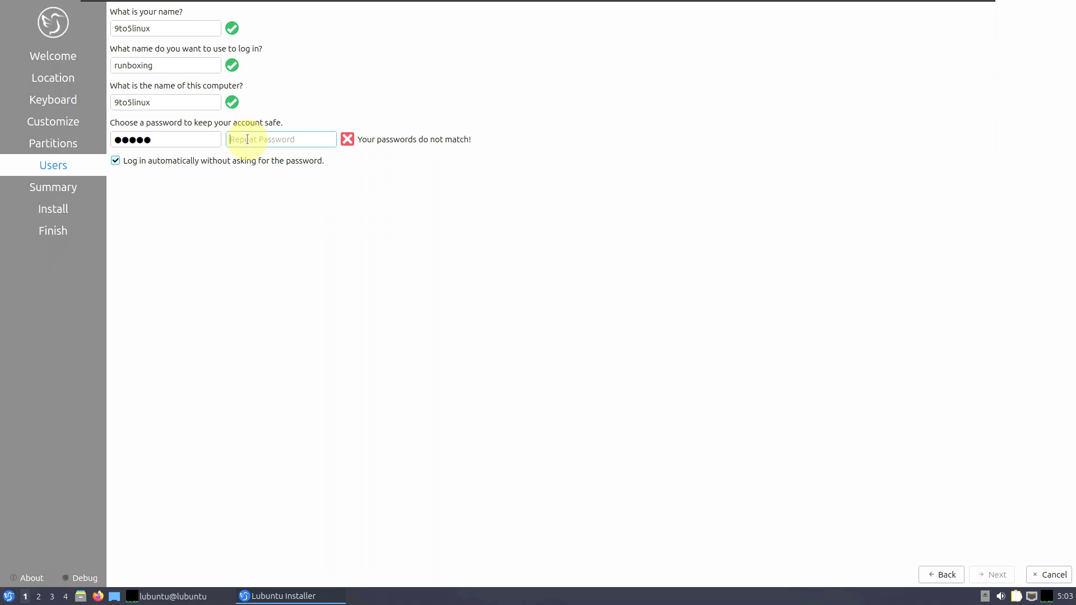
pyautogui.write('*****')
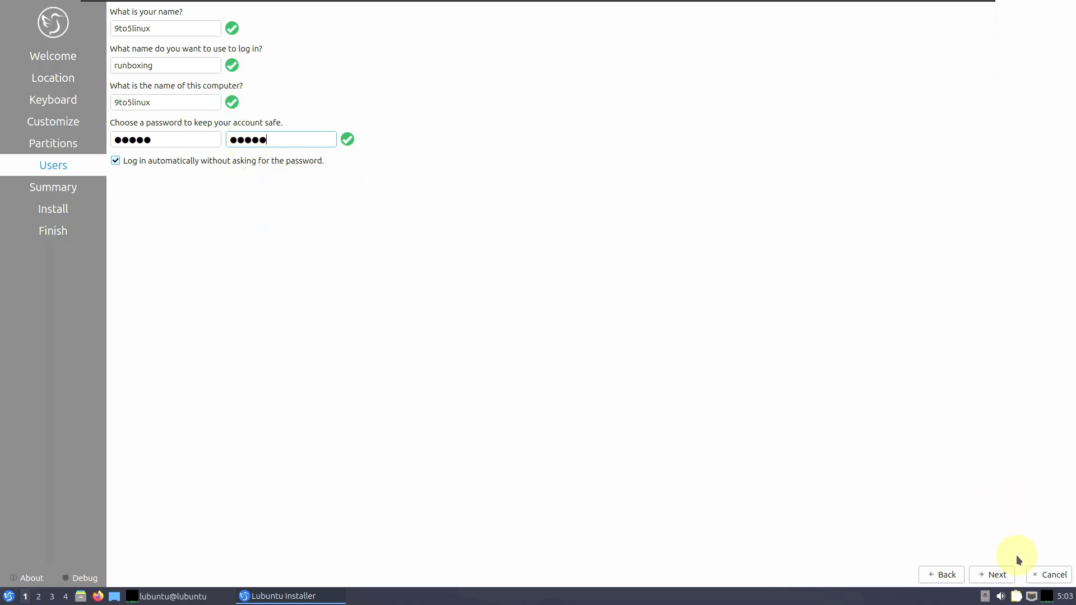
pyautogui.click(1006, 573)
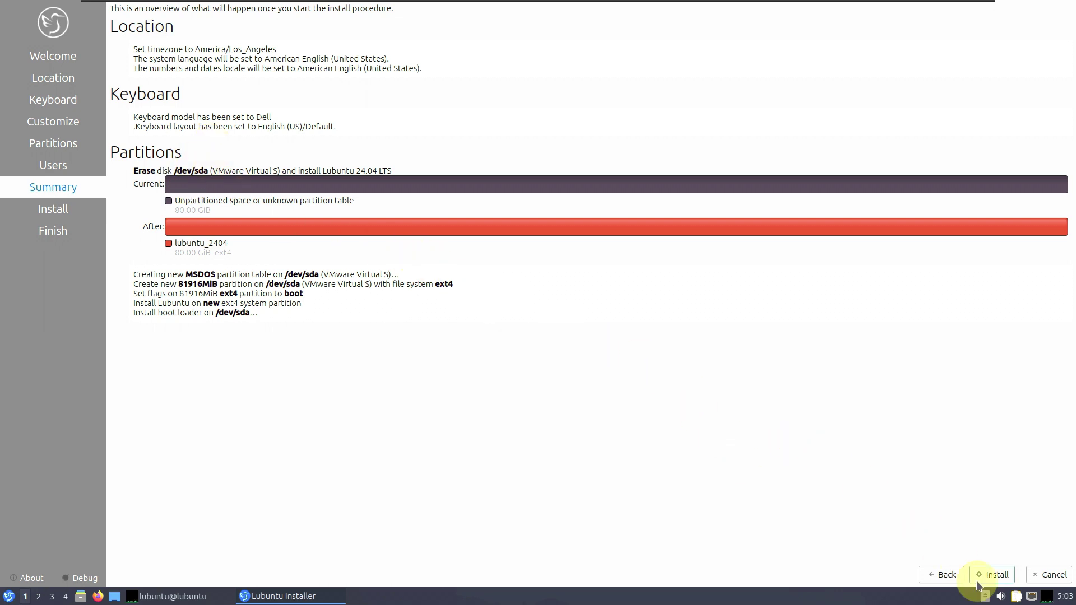
# Cancel the installation from the summary page and quit the installer, returning to the live desktop.
pyautogui.click(1044, 572)
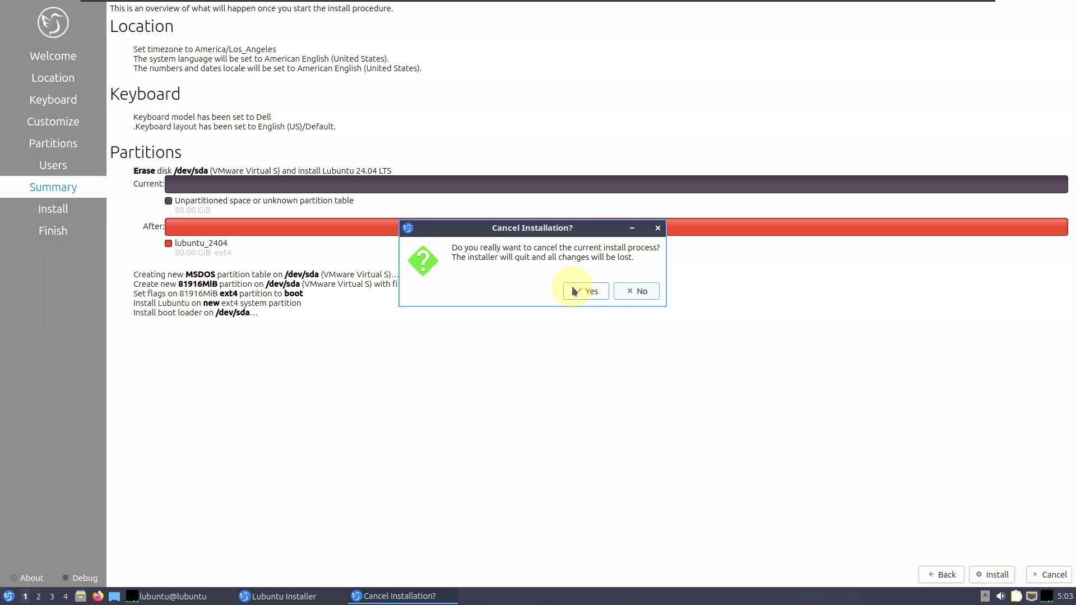
pyautogui.click(568, 291)
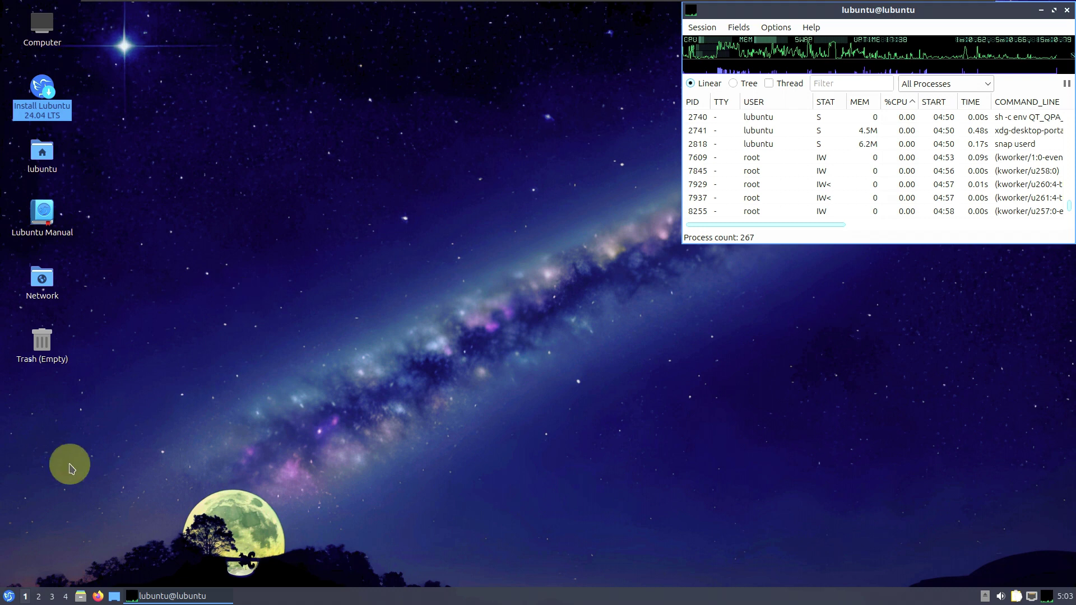
pyautogui.click(10, 596)
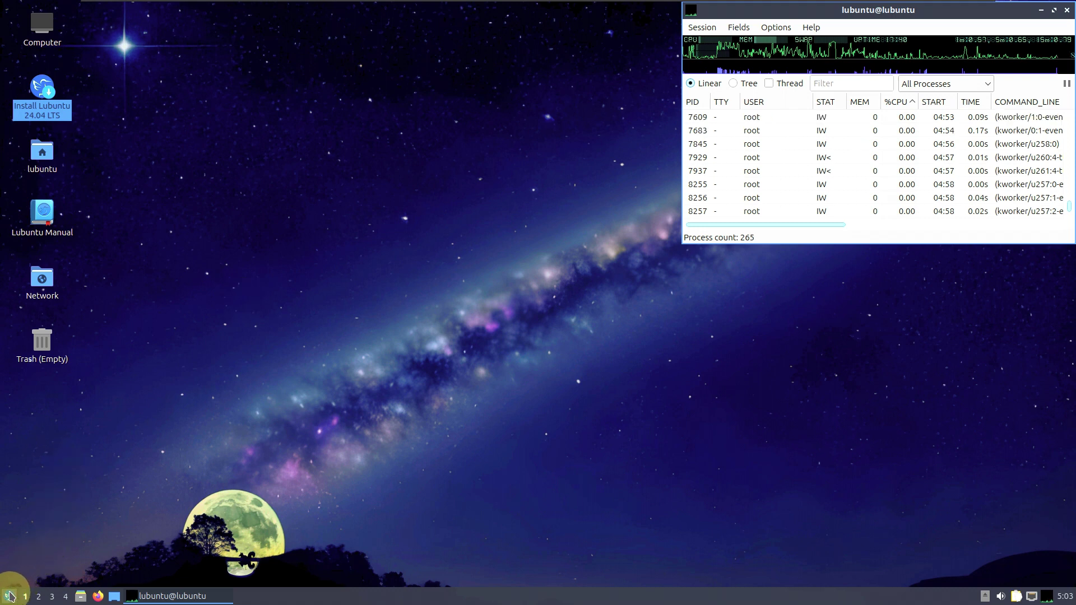
pyautogui.click(248, 256)
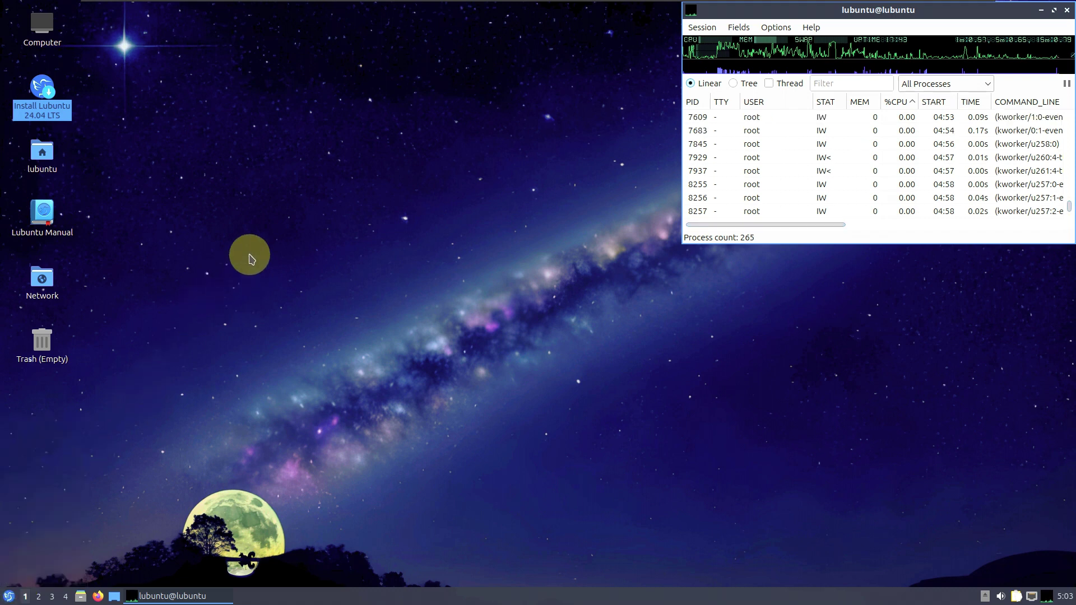
# Open the lubuntu home folder from the desktop and enlarge its window to fill the space beside the process viewer.
pyautogui.rightClick(58, 164)
pyautogui.click(59, 166)
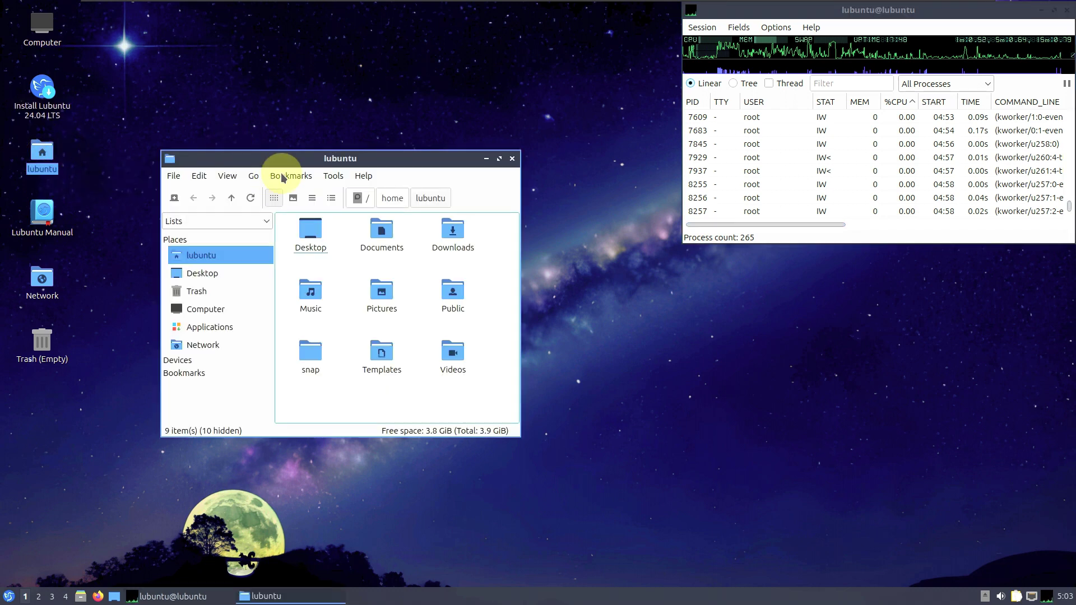
pyautogui.moveTo(282, 158); pyautogui.dragTo(126, 9)
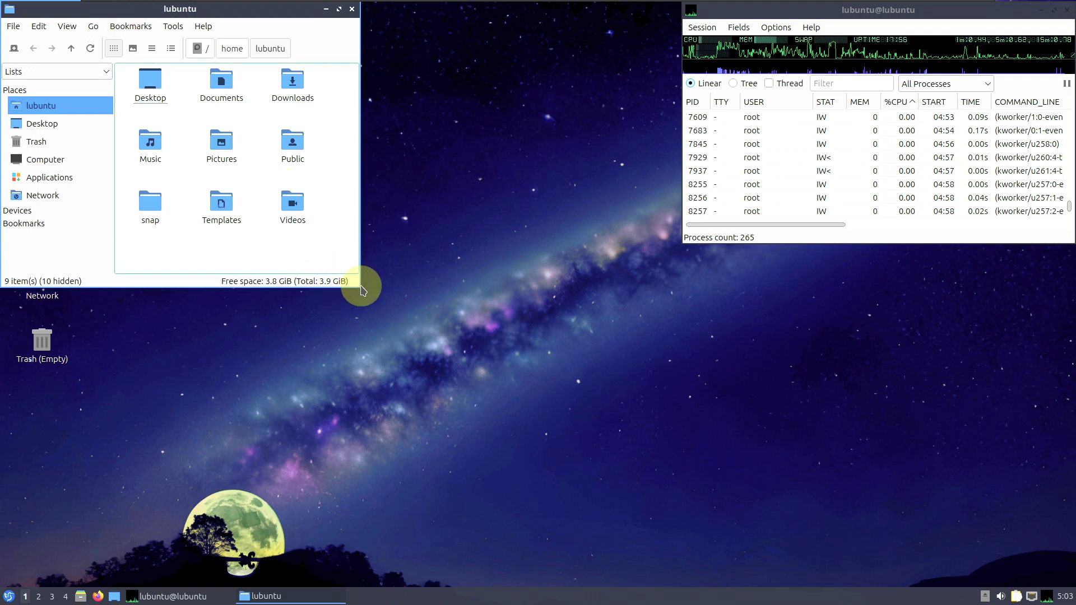
pyautogui.moveTo(361, 287); pyautogui.dragTo(590, 550)
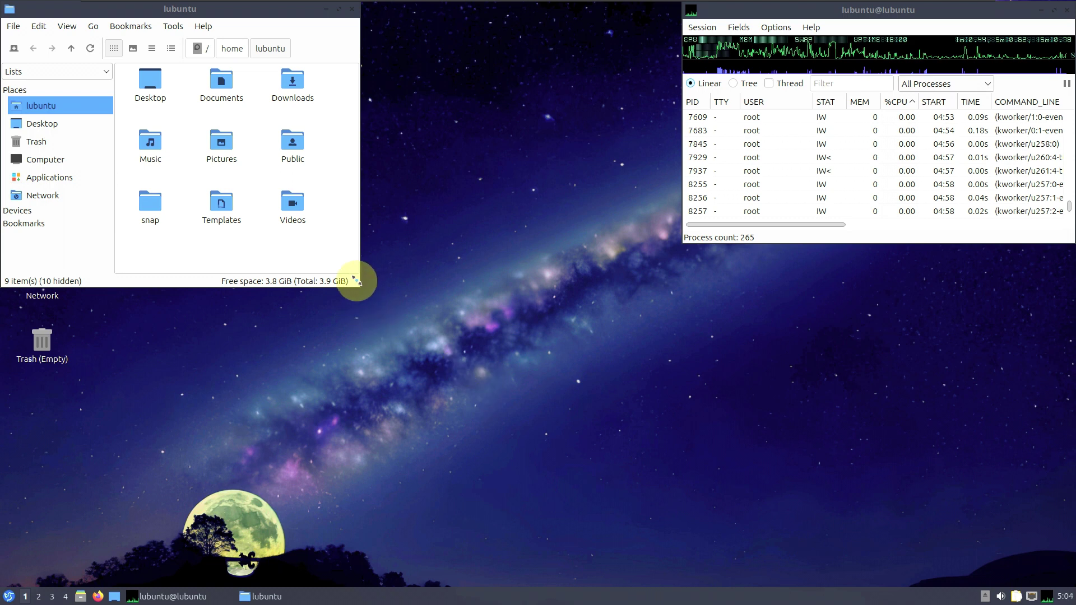
pyautogui.moveTo(357, 284); pyautogui.dragTo(677, 583)
# Check the file manager's version in its About information and close it.
pyautogui.click(204, 28)
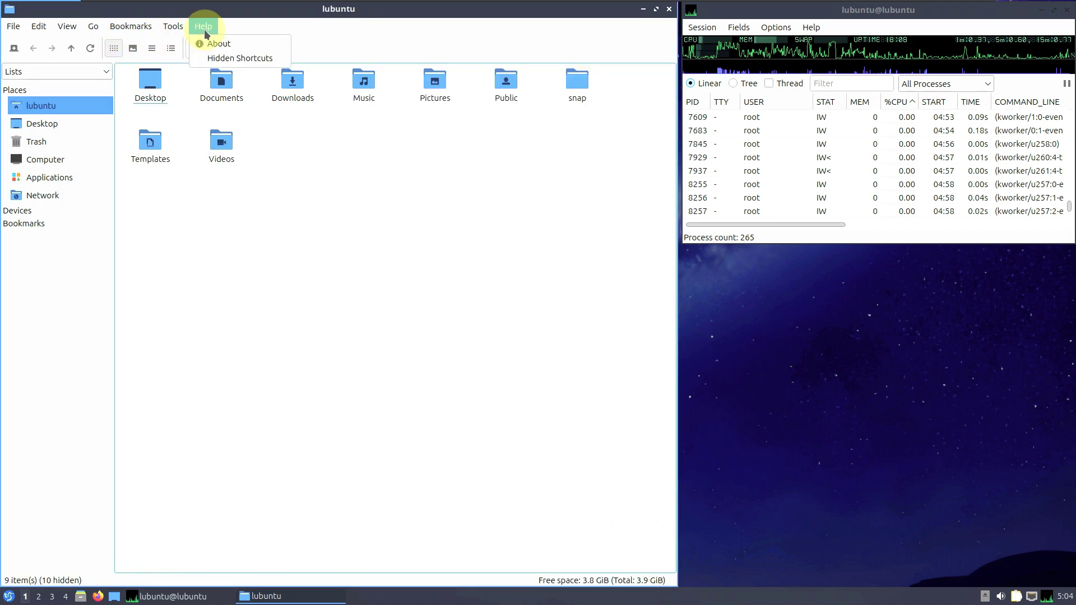
pyautogui.click(213, 44)
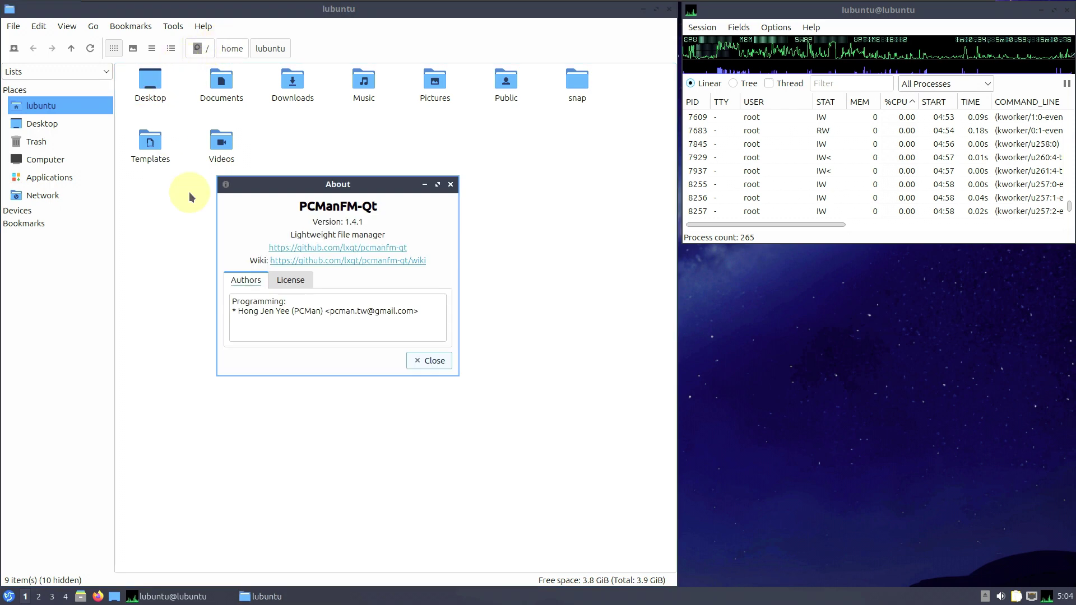
pyautogui.click(445, 364)
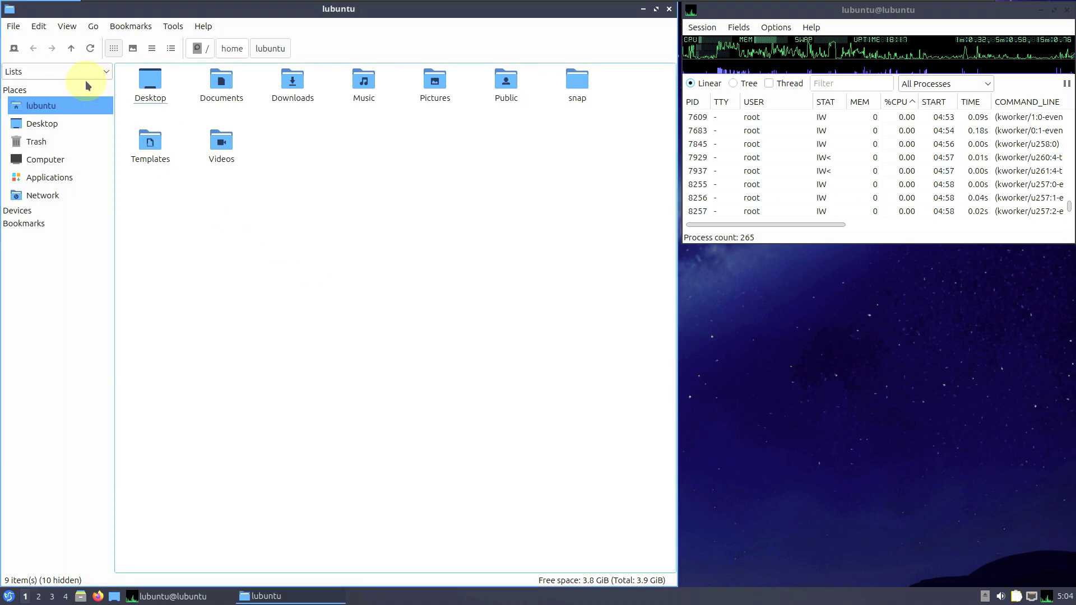
# Review the file manager's Behavior, Display, User Interface, Thumbnail, Volume and Advanced preferences, leaving them without saving changes.
pyautogui.click(39, 27)
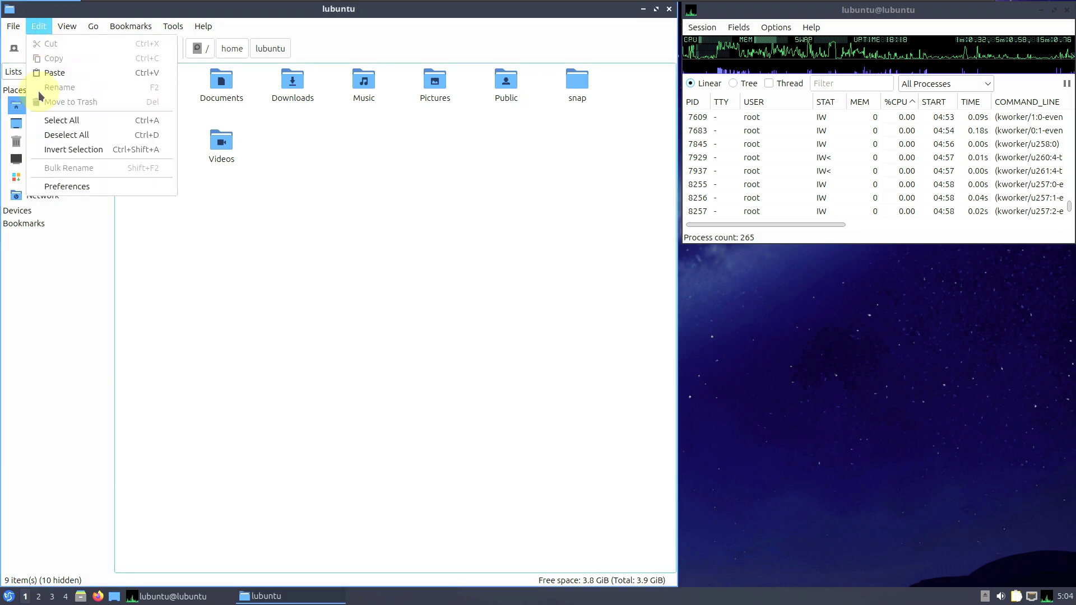
pyautogui.click(56, 187)
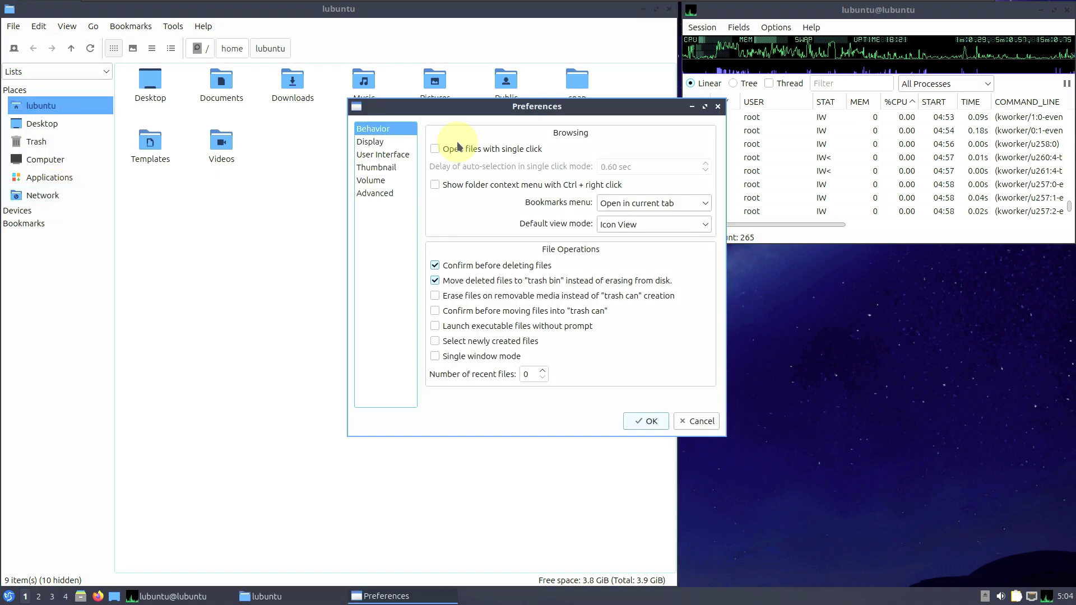
pyautogui.click(373, 143)
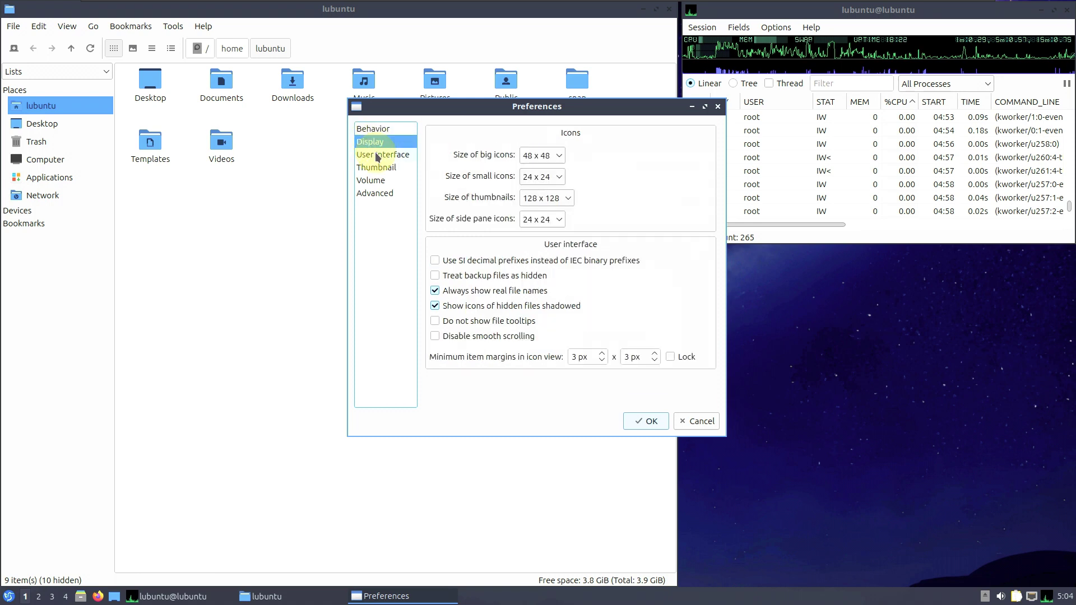
pyautogui.click(377, 157)
pyautogui.click(376, 166)
pyautogui.click(377, 179)
pyautogui.click(379, 196)
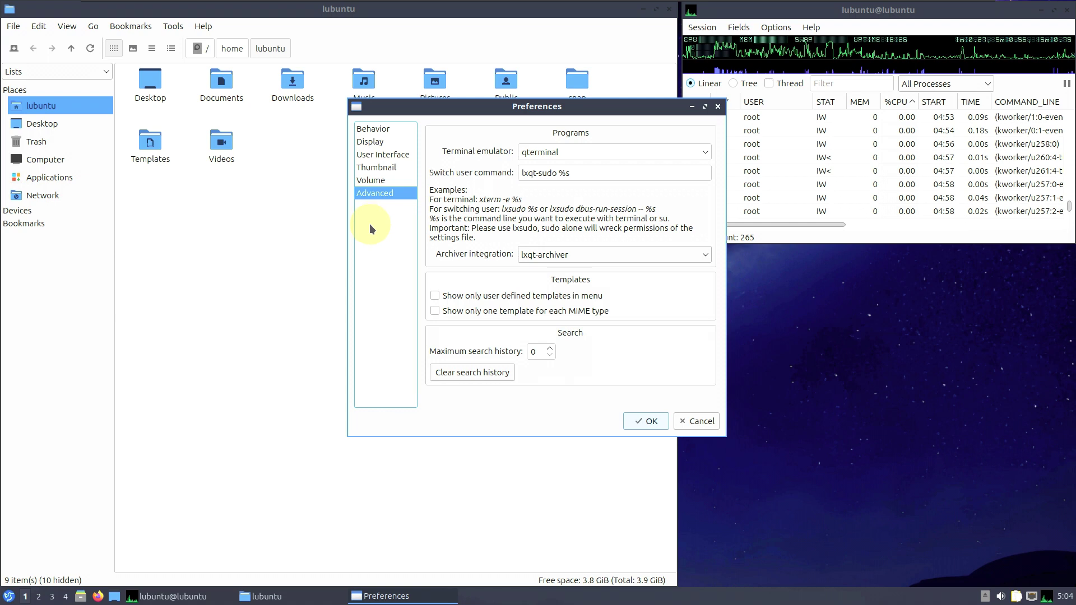
pyautogui.click(695, 421)
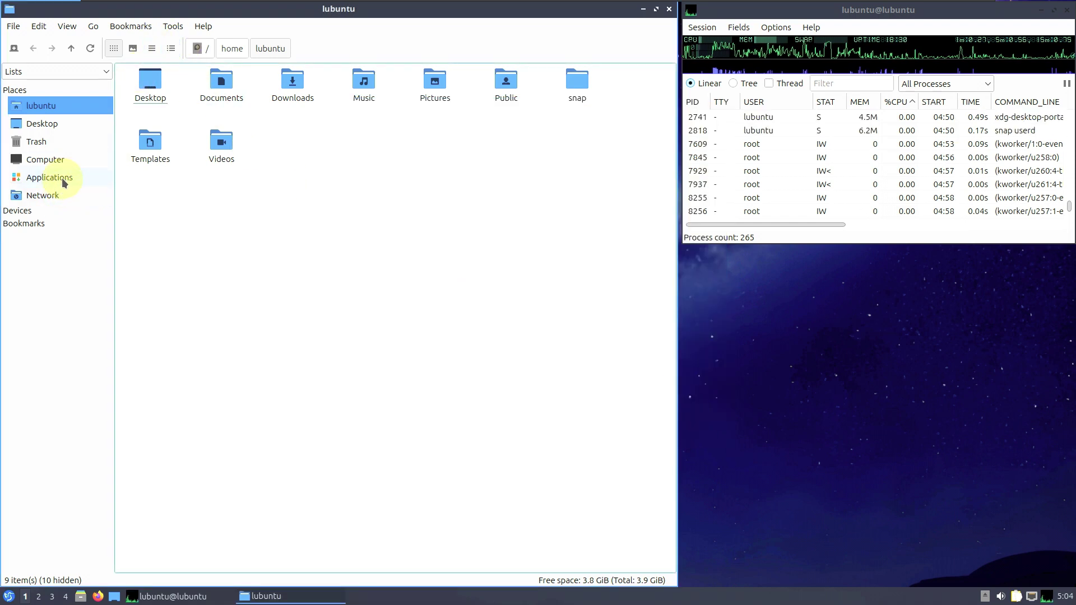
# Open the Desktop folder, launch computer.desktop from it, and open File System to view the root directories.
pyautogui.click(67, 125)
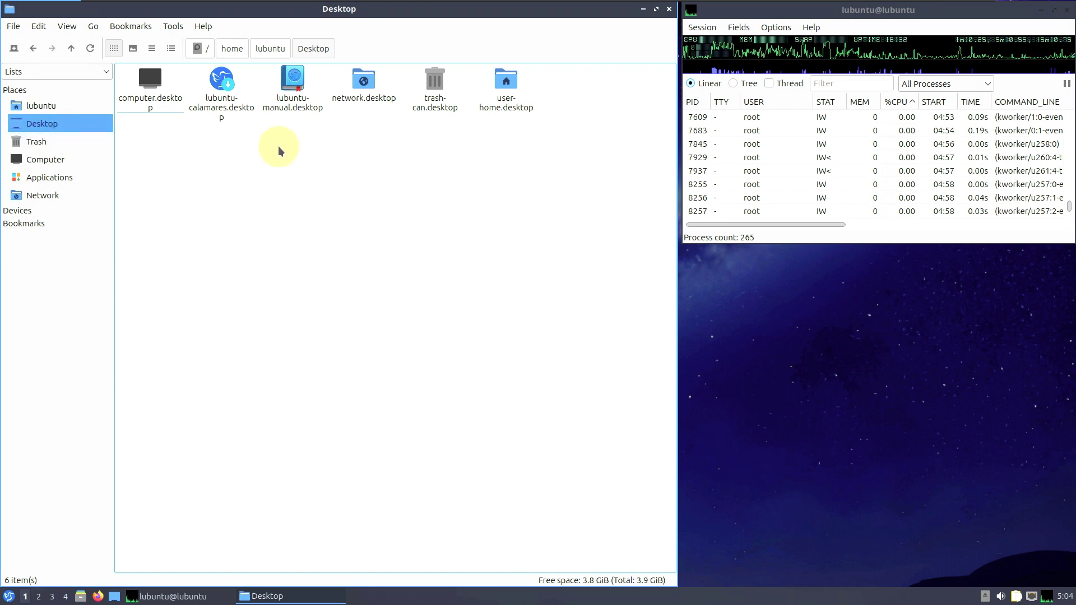
pyautogui.doubleClick(178, 102)
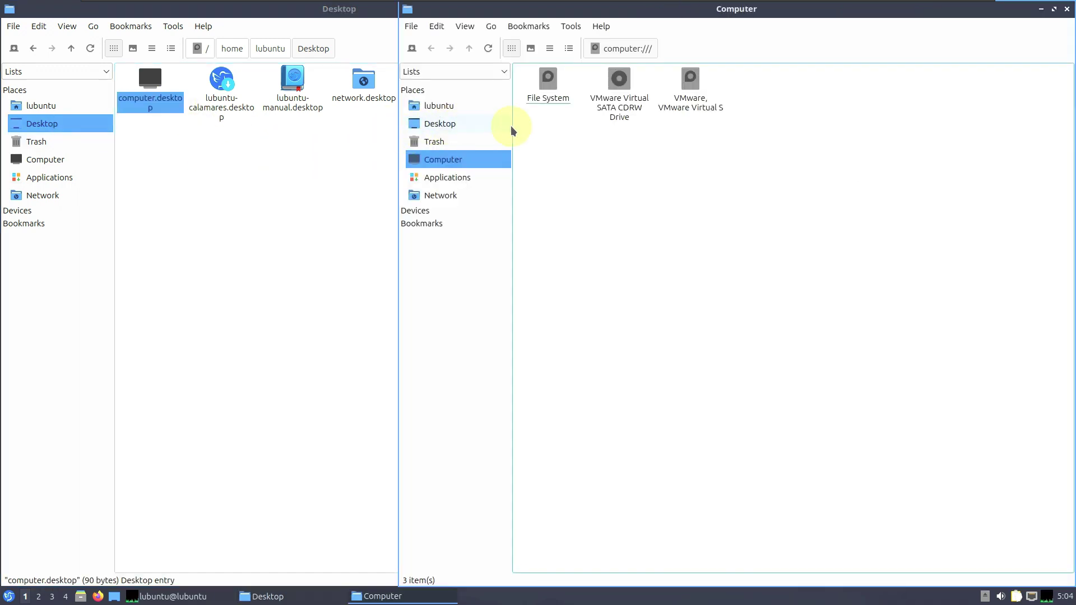
pyautogui.doubleClick(538, 102)
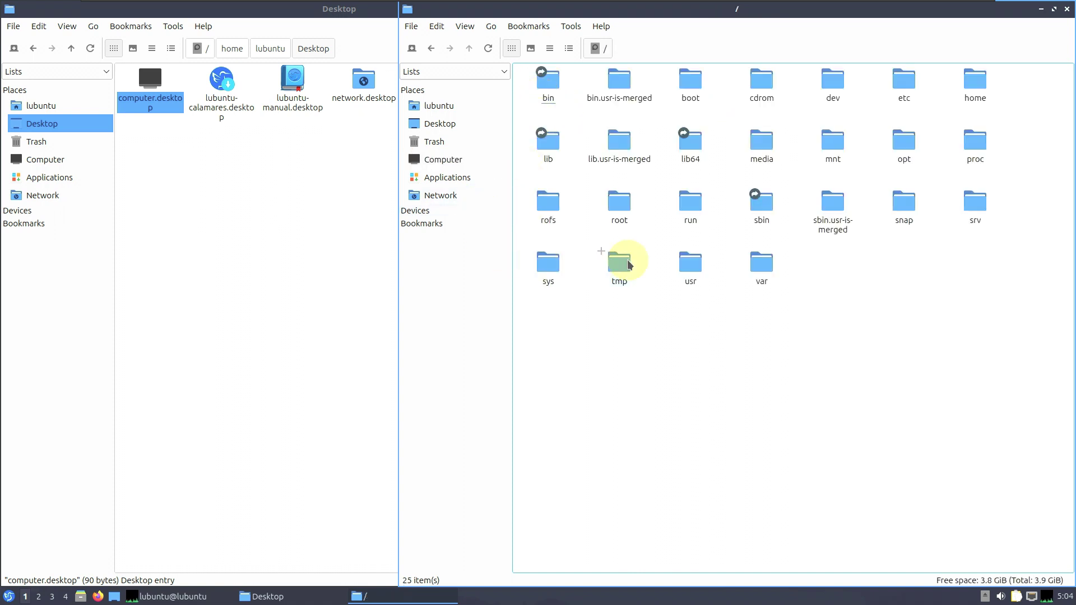
# Browse the sys directory's kernel, firmware and hypervisor subfolders, return to the root directory and open var.
pyautogui.doubleClick(549, 266)
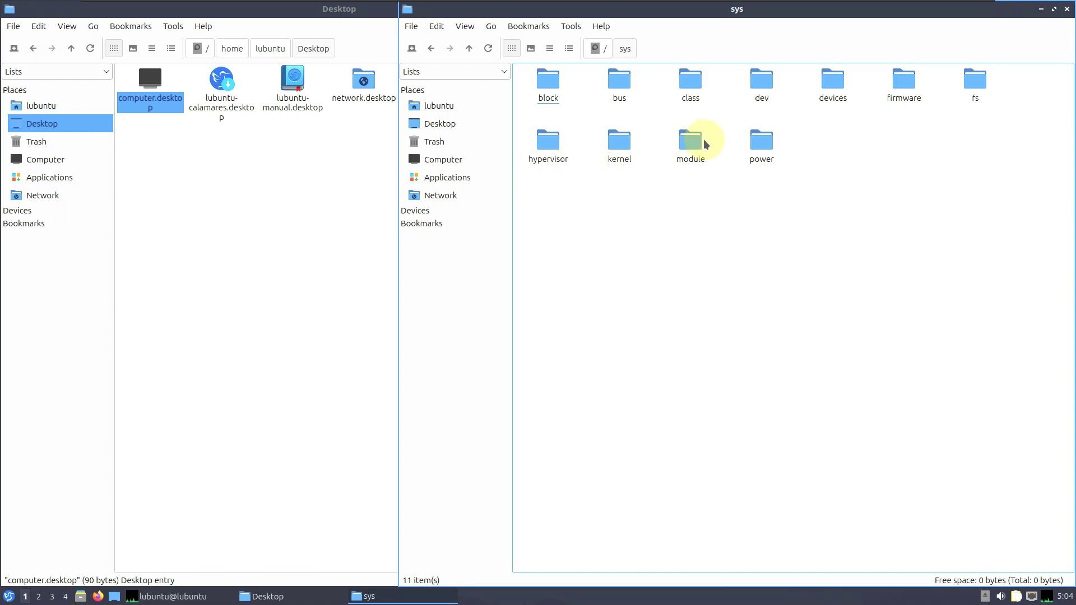
pyautogui.doubleClick(626, 159)
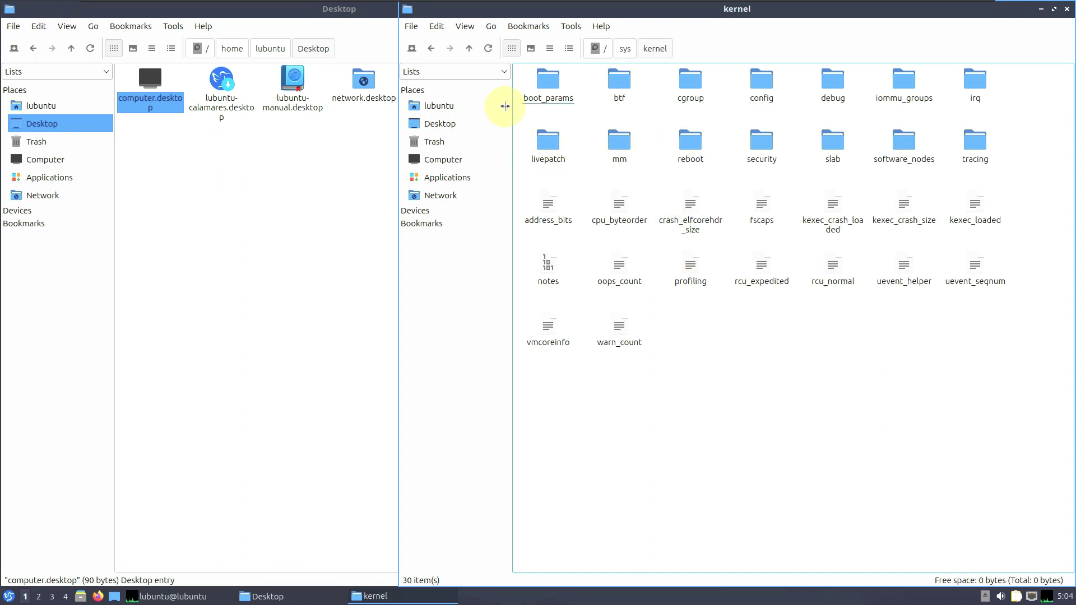
pyautogui.click(429, 48)
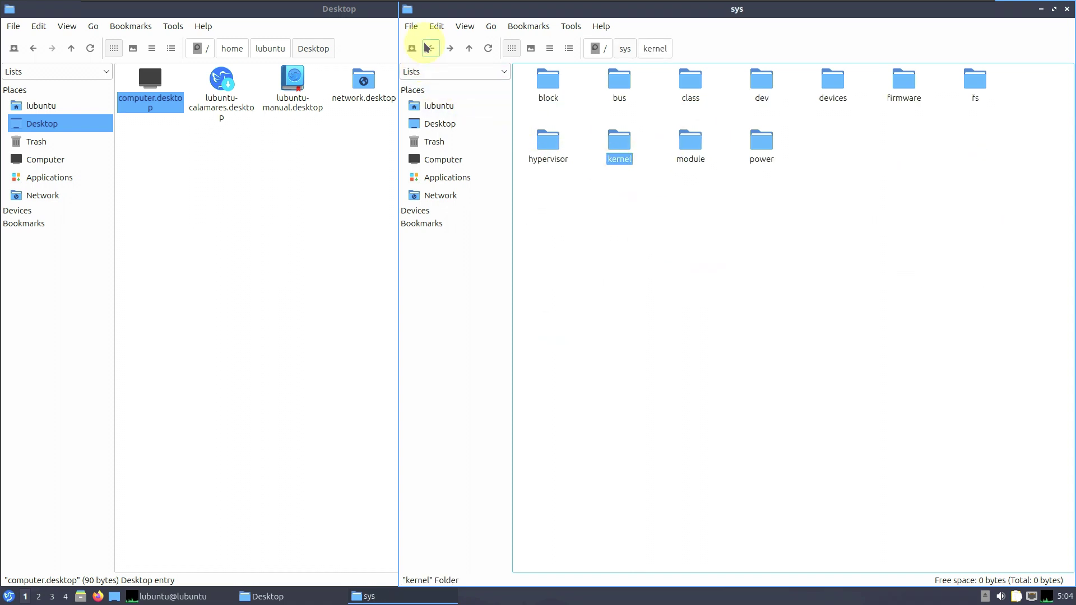
pyautogui.click(901, 86)
pyautogui.doubleClick(900, 87)
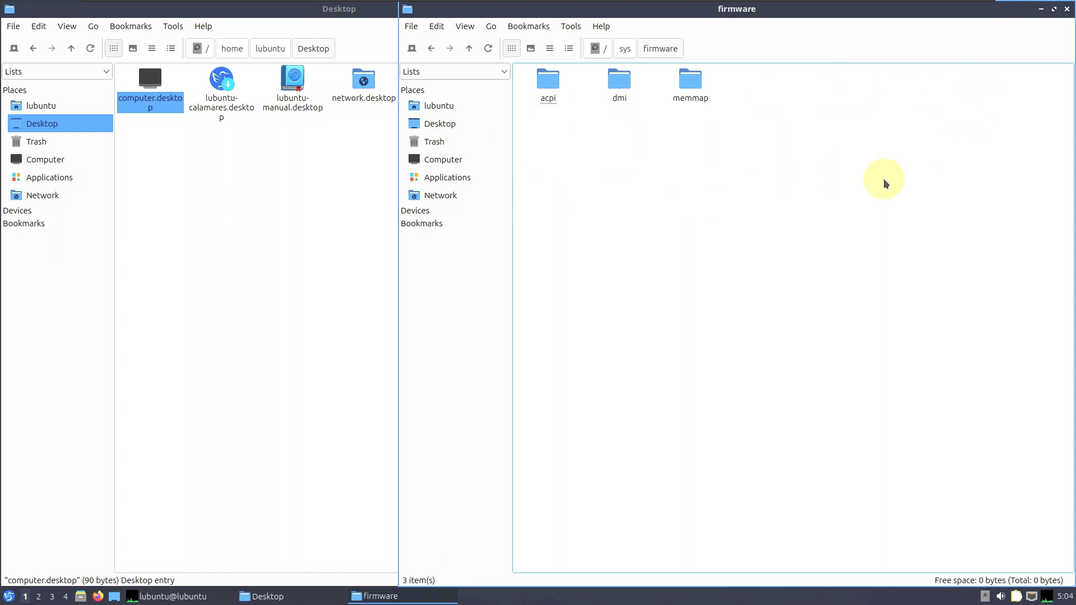
pyautogui.click(428, 50)
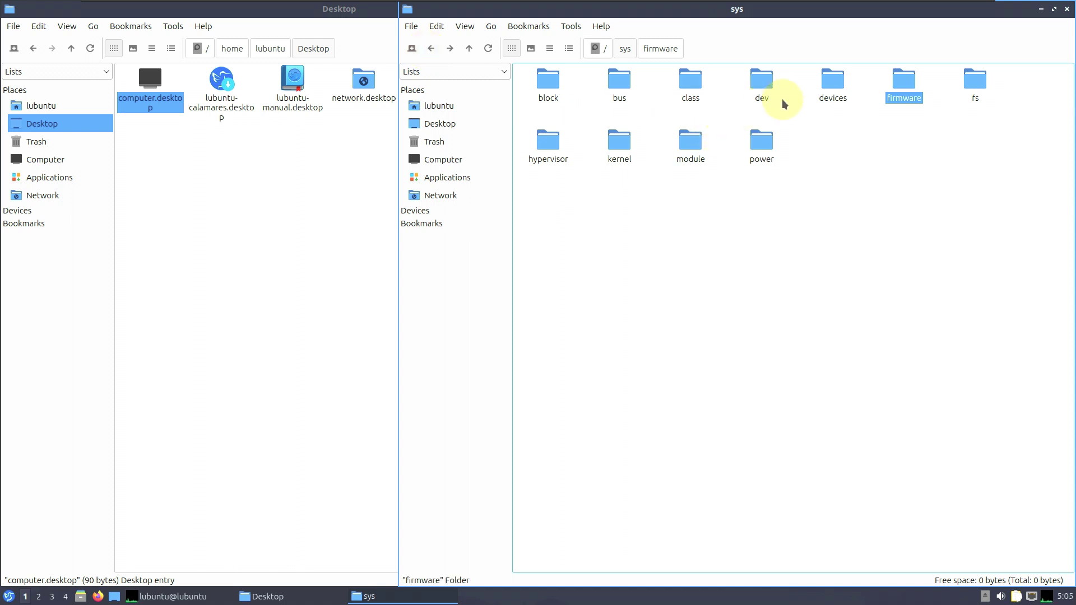
pyautogui.doubleClick(546, 143)
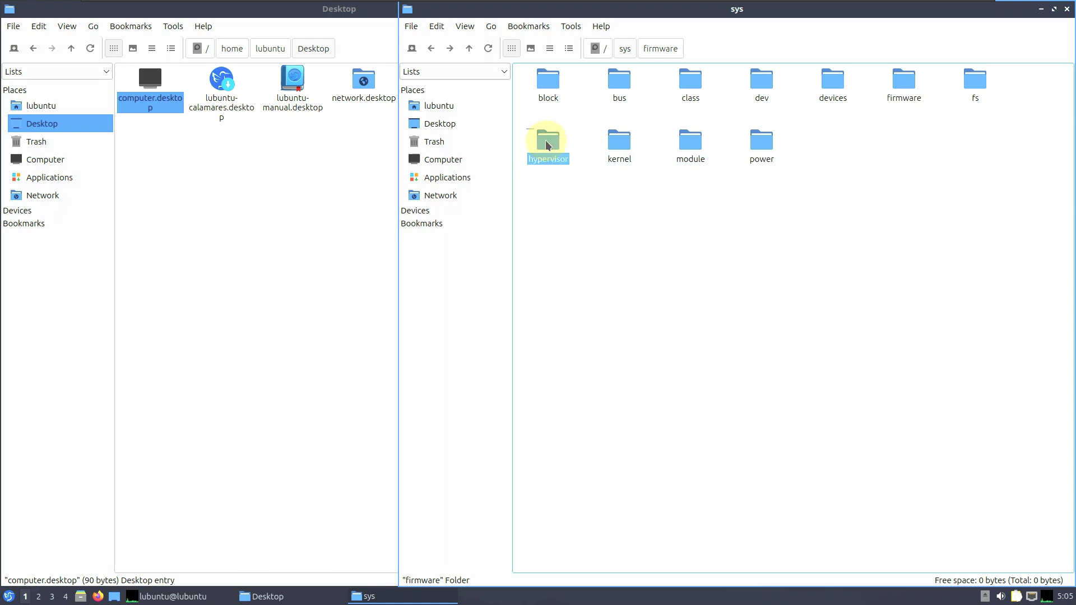
pyautogui.click(431, 49)
pyautogui.click(430, 49)
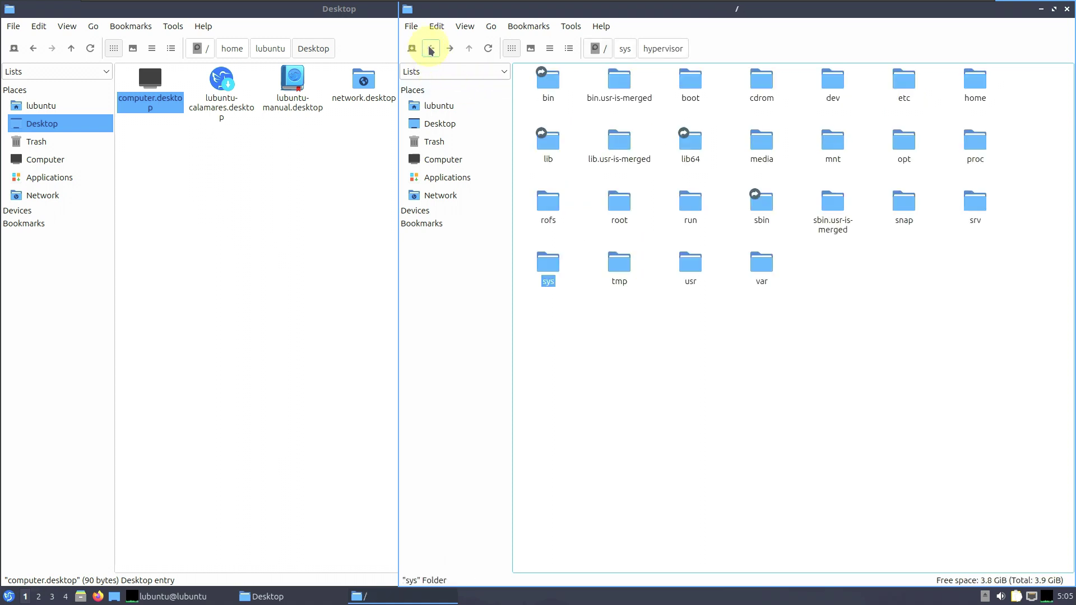
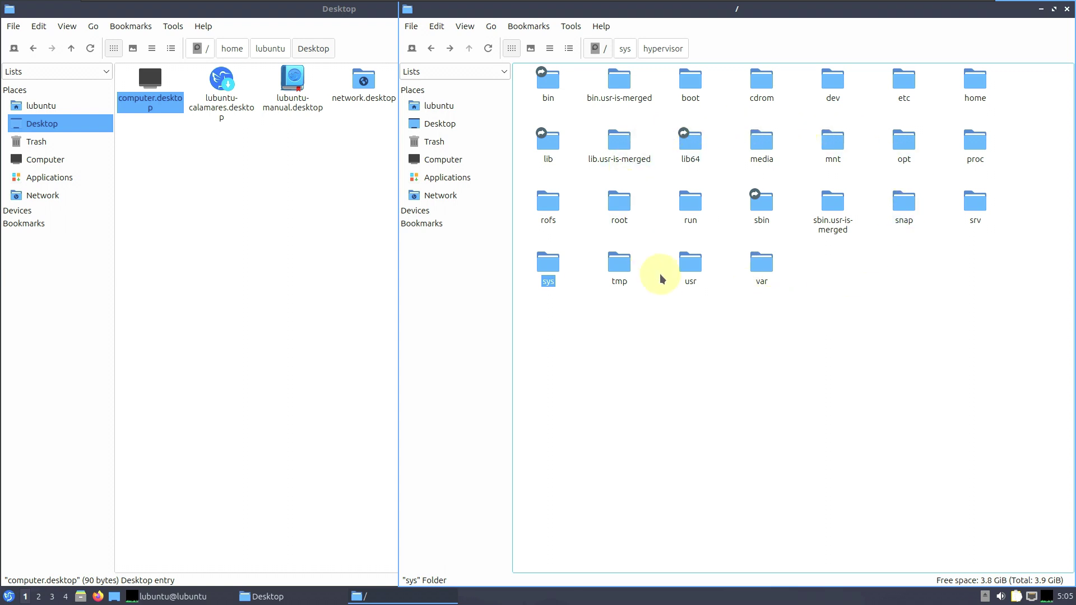
pyautogui.doubleClick(767, 275)
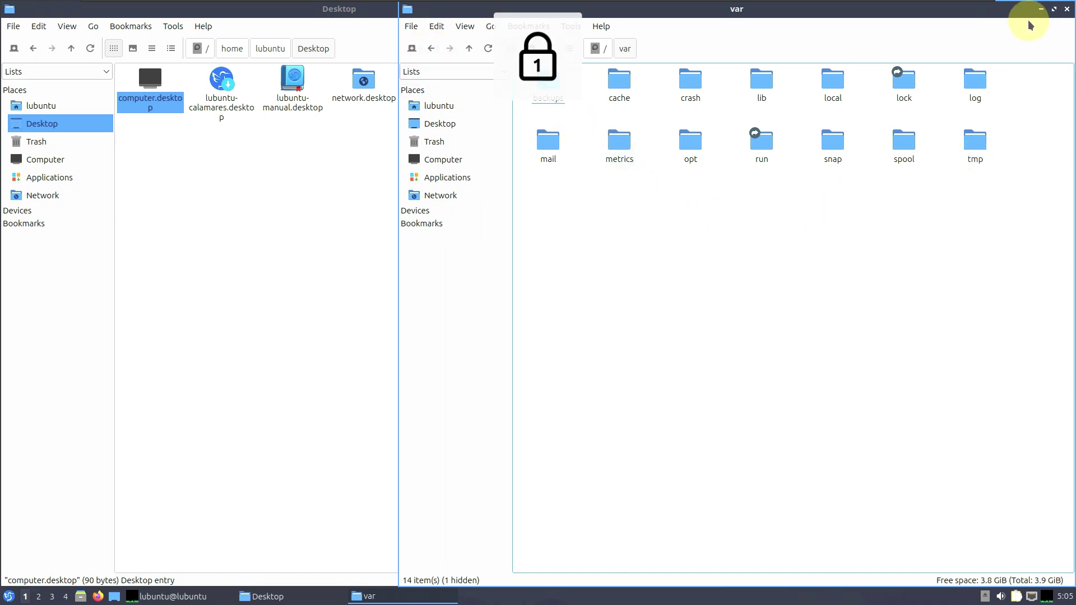
# Close the var window and return the remaining file manager window to the home folder.
pyautogui.click(1063, 12)
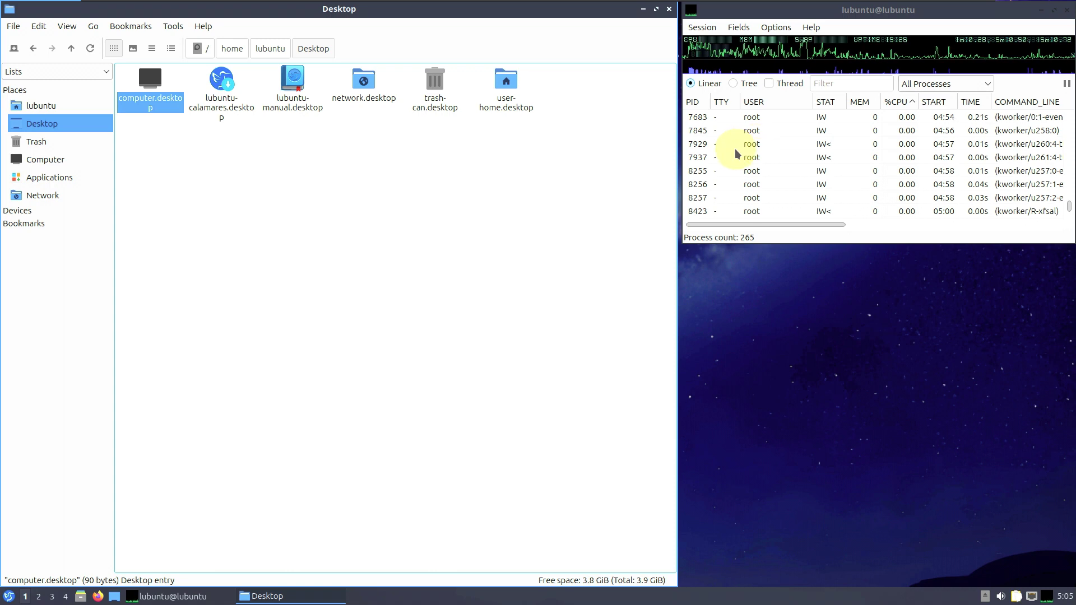
pyautogui.click(446, 177)
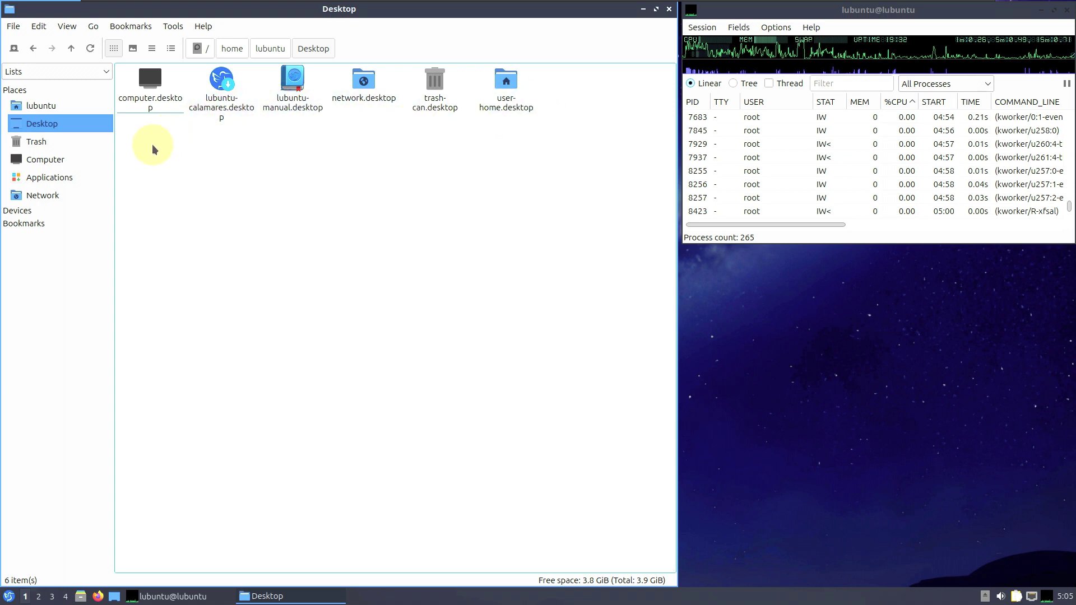
pyautogui.click(33, 55)
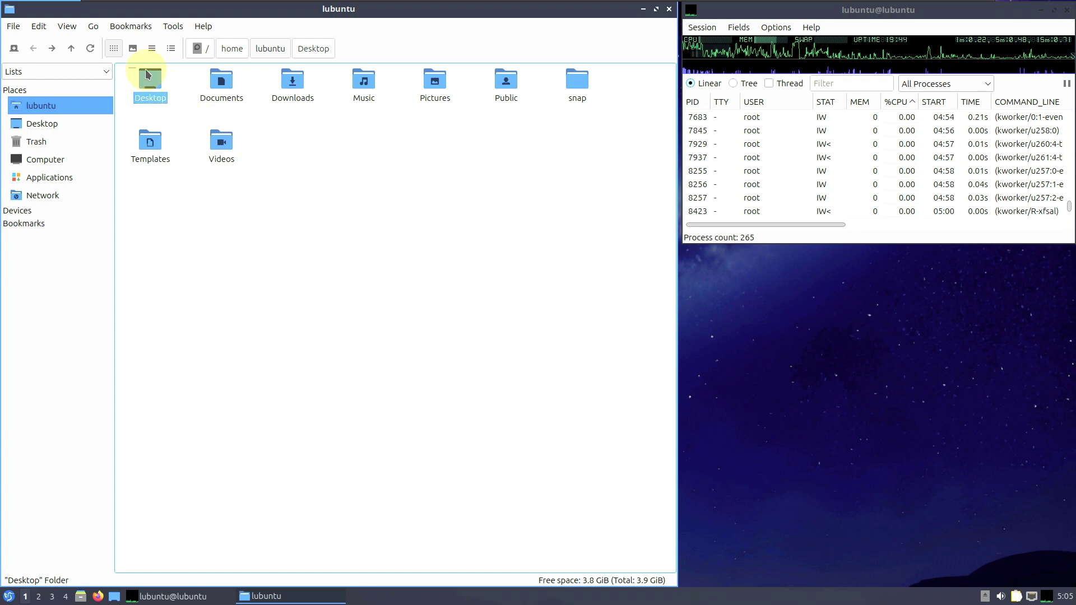
# Open the Accessories category in Applications and launch FeatherPad and PCManFM-Qt File Manager from it.
pyautogui.click(42, 176)
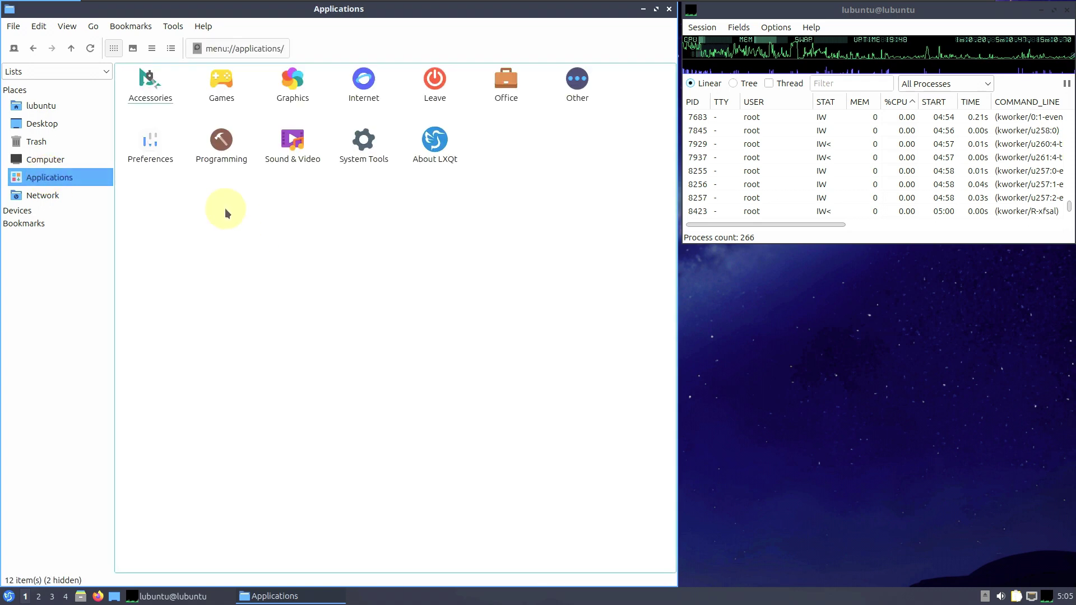
pyautogui.doubleClick(149, 84)
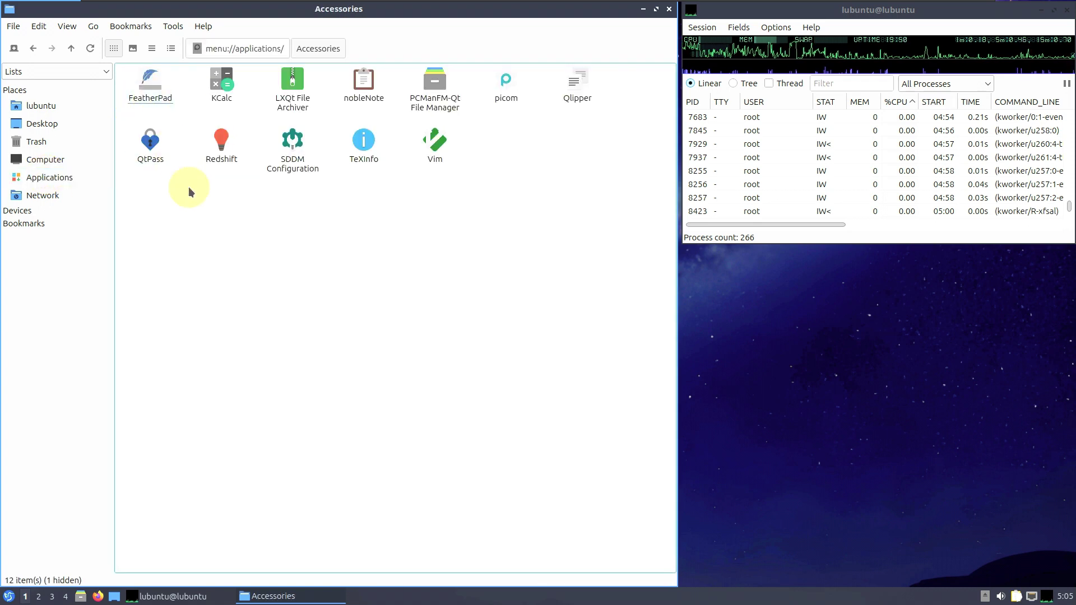
pyautogui.rightClick(157, 96)
pyautogui.click(185, 103)
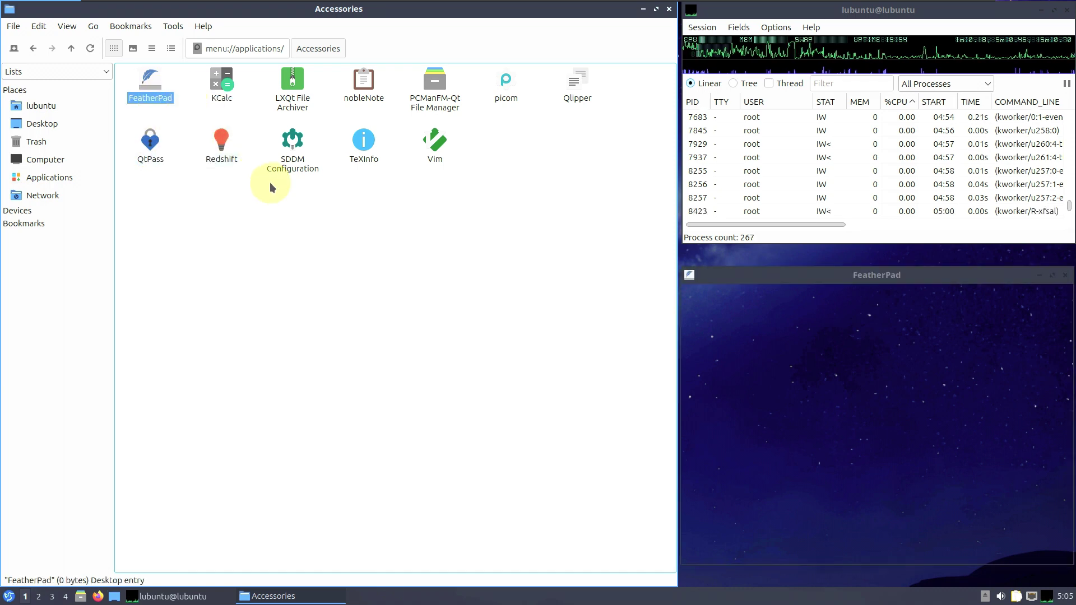
pyautogui.rightClick(446, 91)
pyautogui.click(471, 98)
pyautogui.click(348, 207)
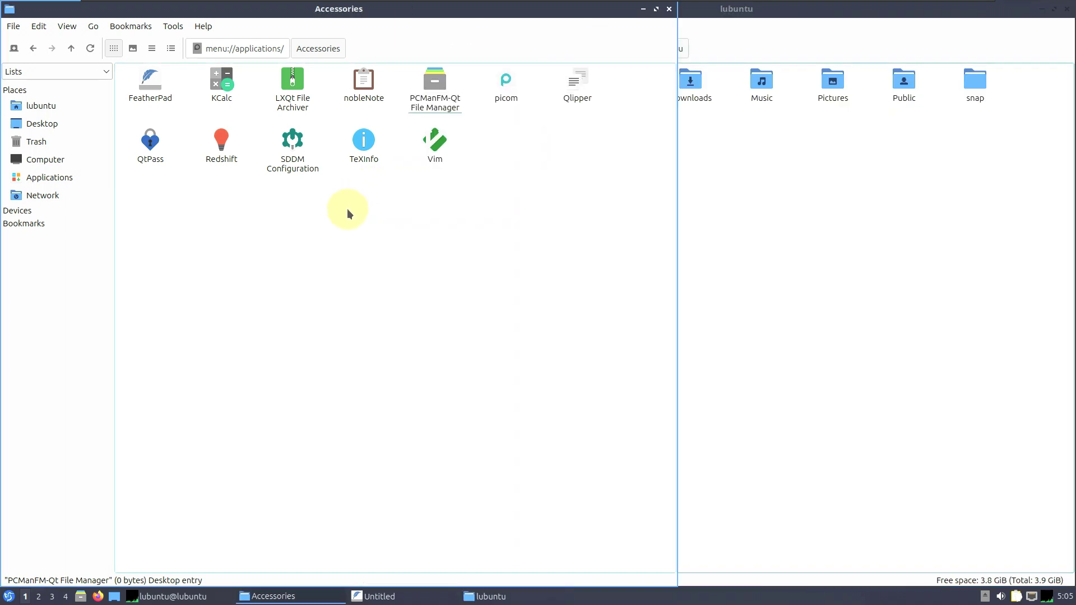
# Launch Redshift and Qlipper from the Accessories category.
pyautogui.rightClick(224, 150)
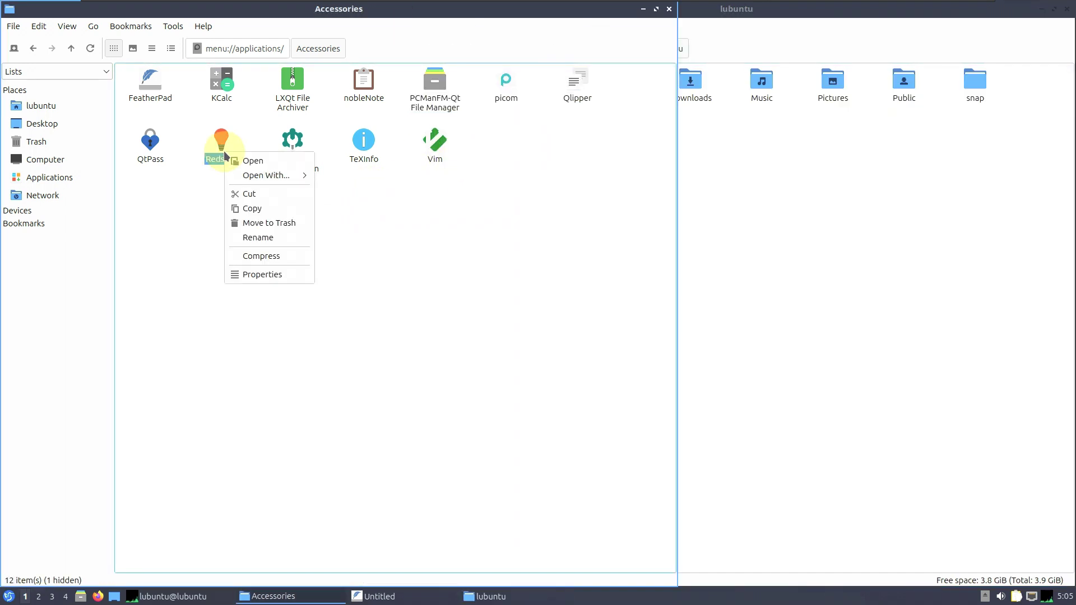
pyautogui.click(269, 163)
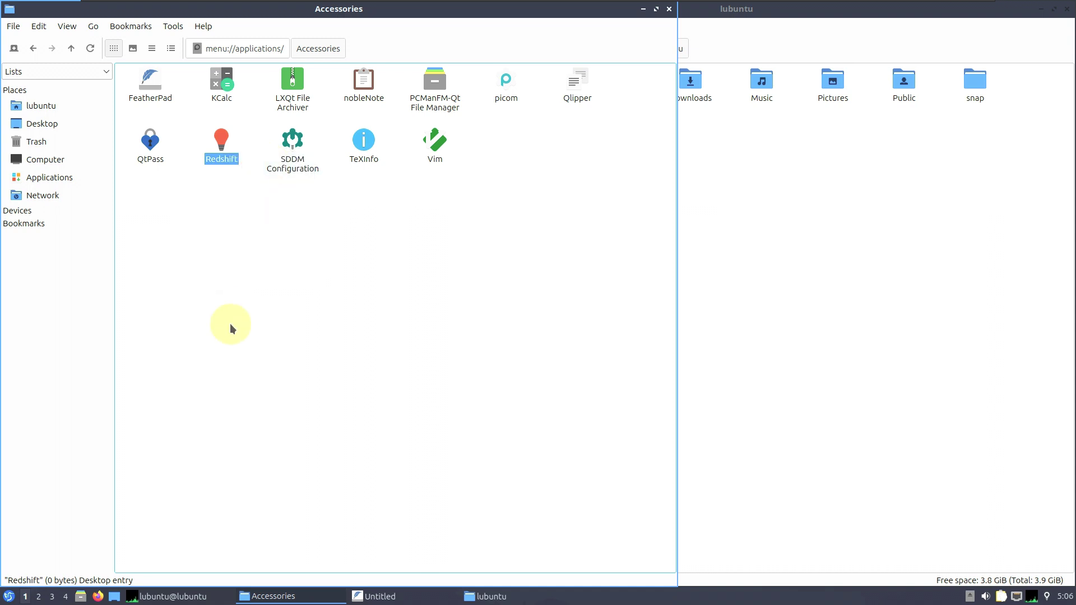
pyautogui.rightClick(578, 88)
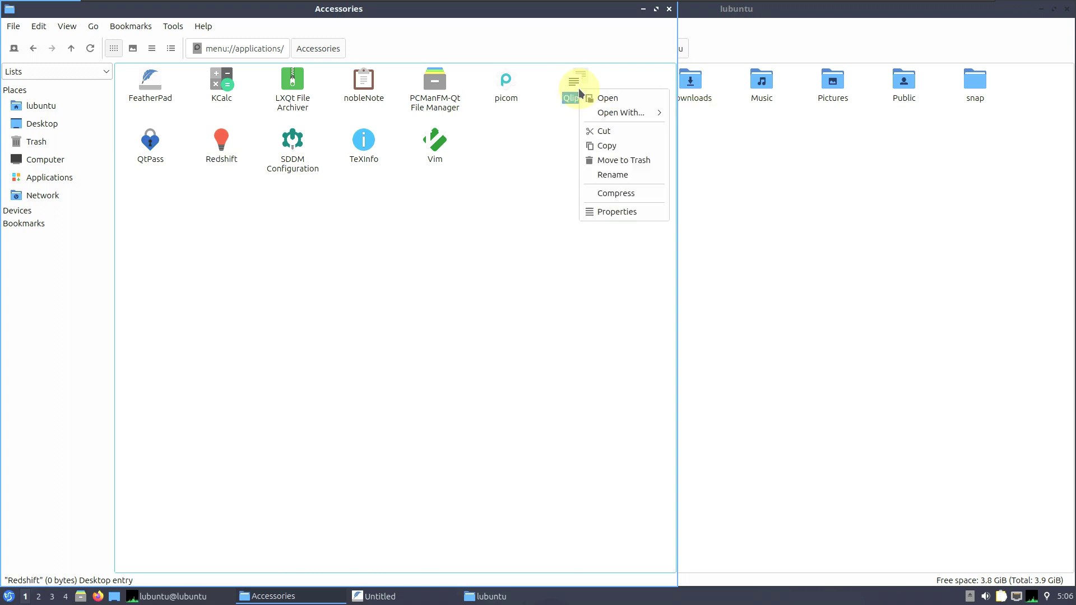
pyautogui.click(595, 96)
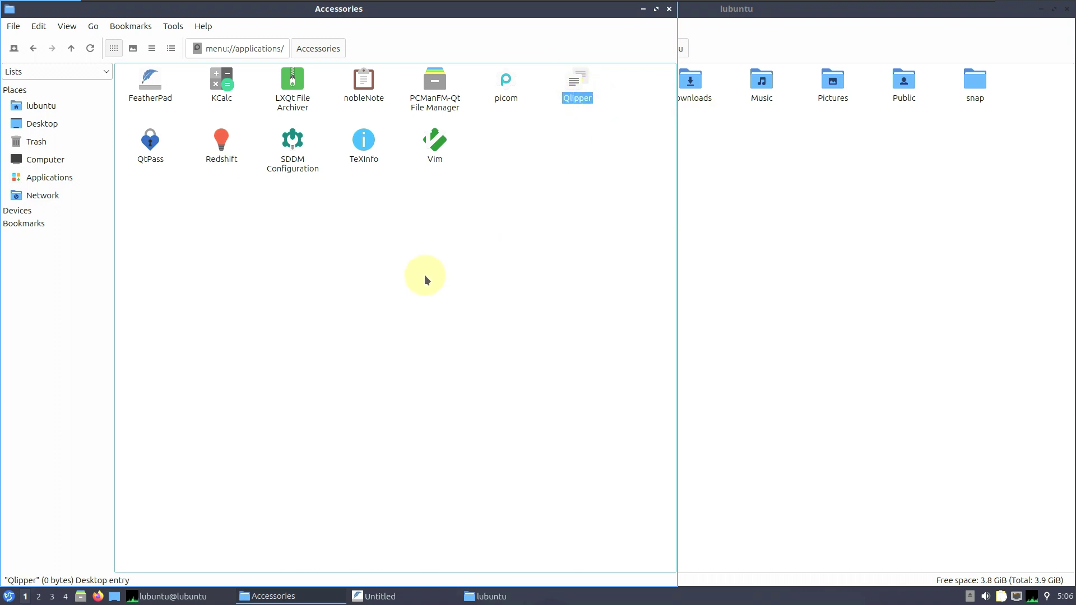
# Launch KCalc from the Accessories category and minimize its window.
pyautogui.rightClick(218, 90)
pyautogui.click(242, 99)
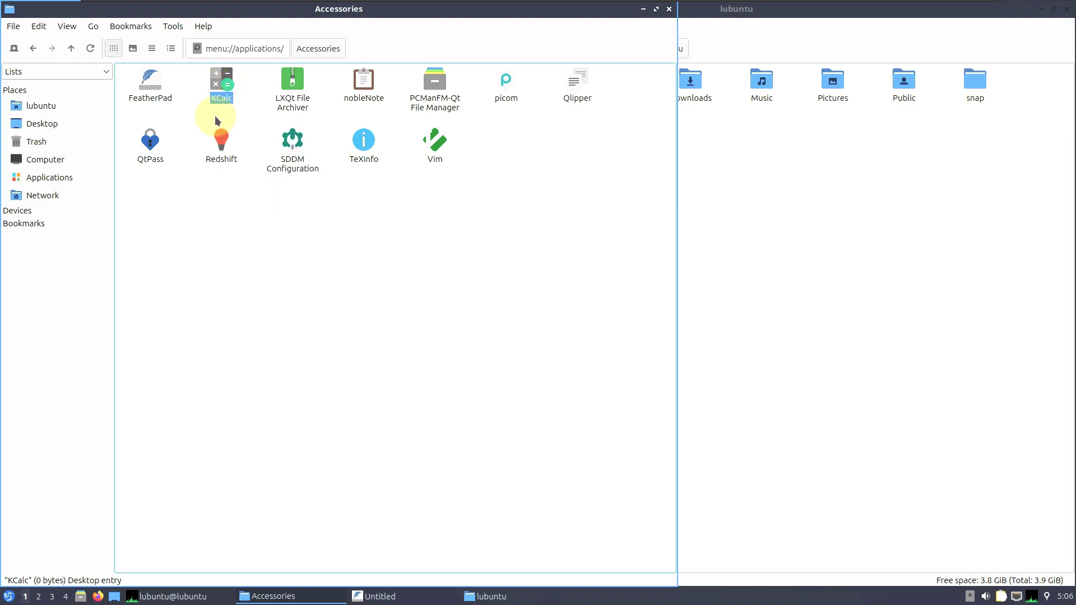
pyautogui.click(191, 274)
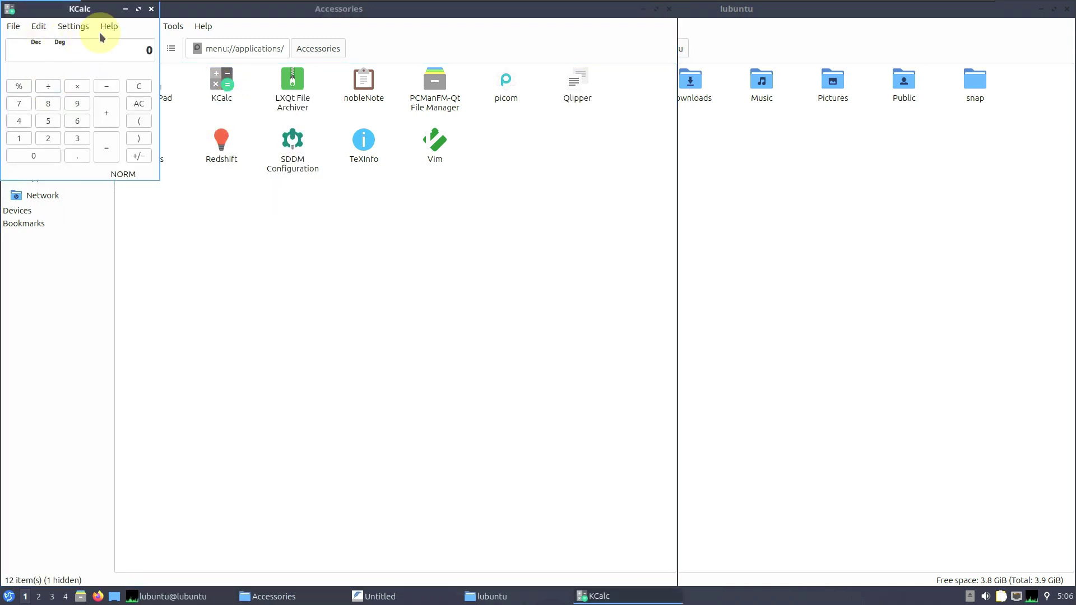
pyautogui.click(124, 10)
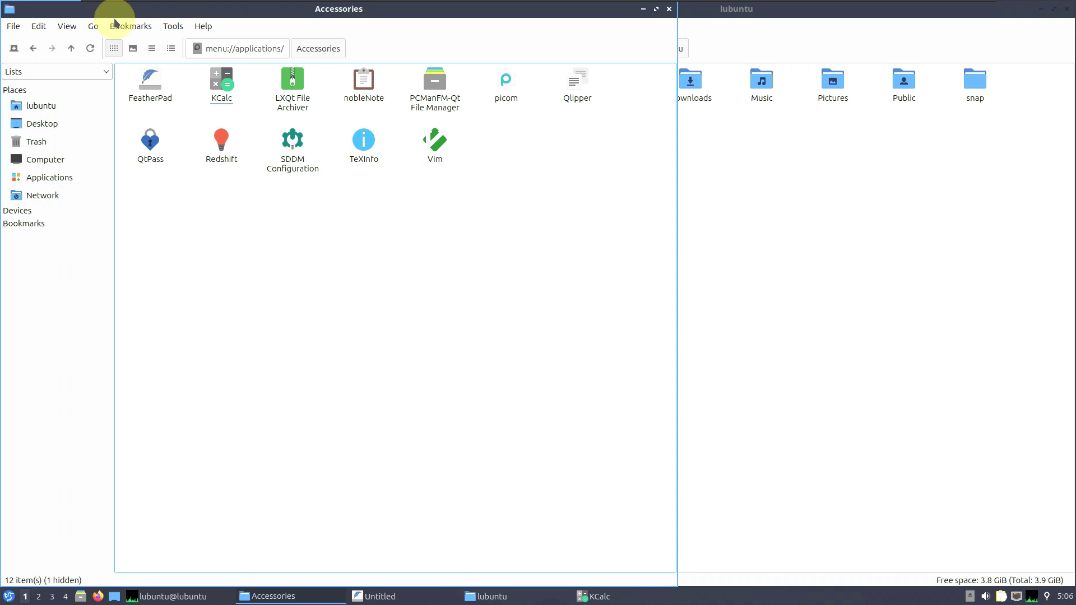
# Go back to the Applications overview and open the Games category.
pyautogui.click(34, 50)
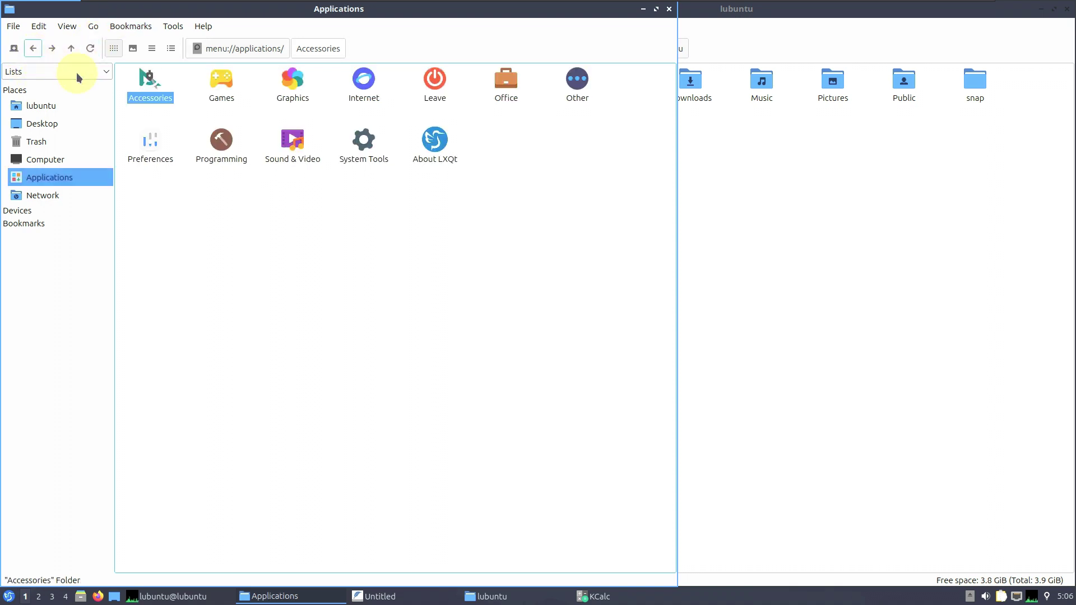
pyautogui.doubleClick(219, 80)
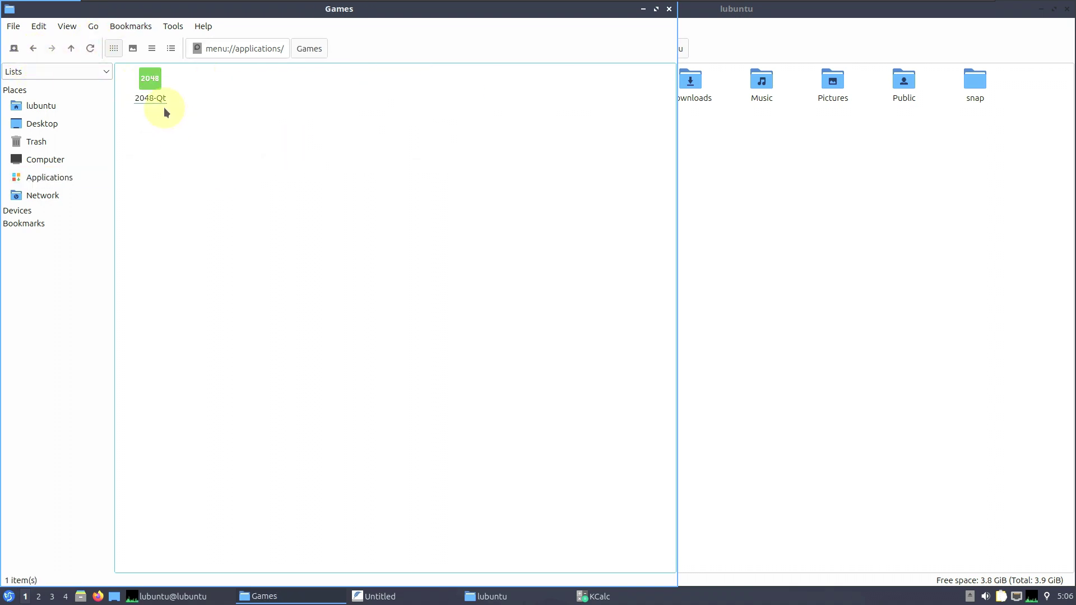
# Launch ImageMagick from the Graphics category of Applications and minimize its window.
pyautogui.click(34, 48)
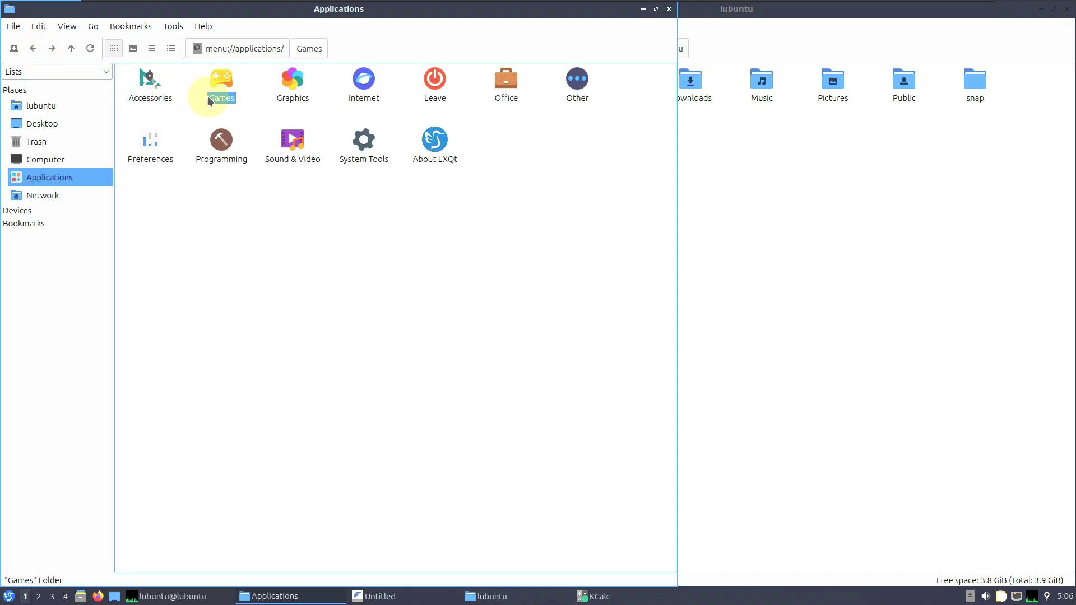
pyautogui.doubleClick(293, 81)
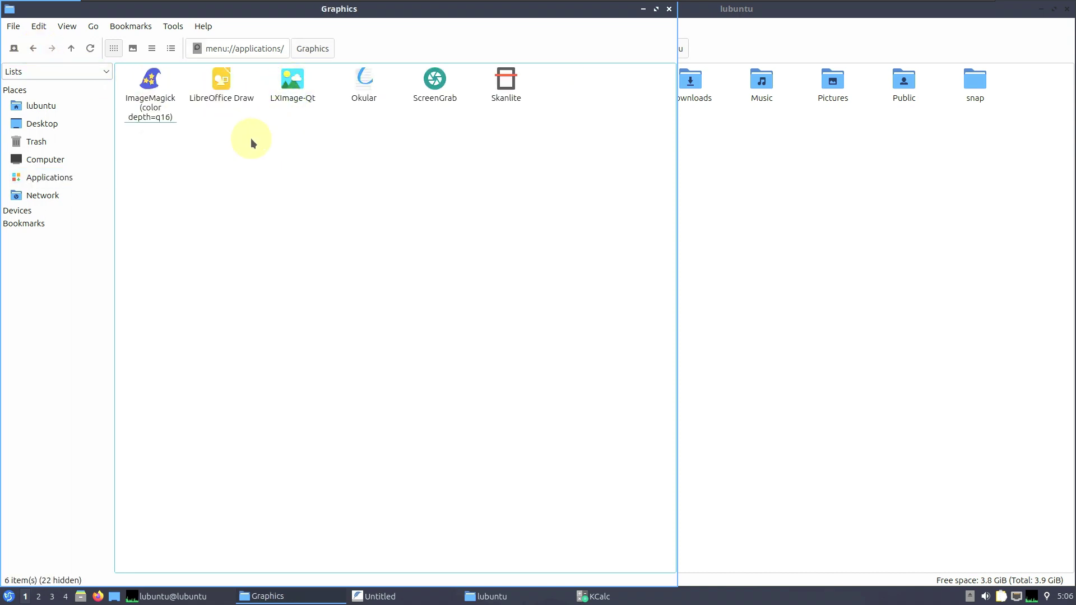
pyautogui.rightClick(161, 111)
pyautogui.click(178, 113)
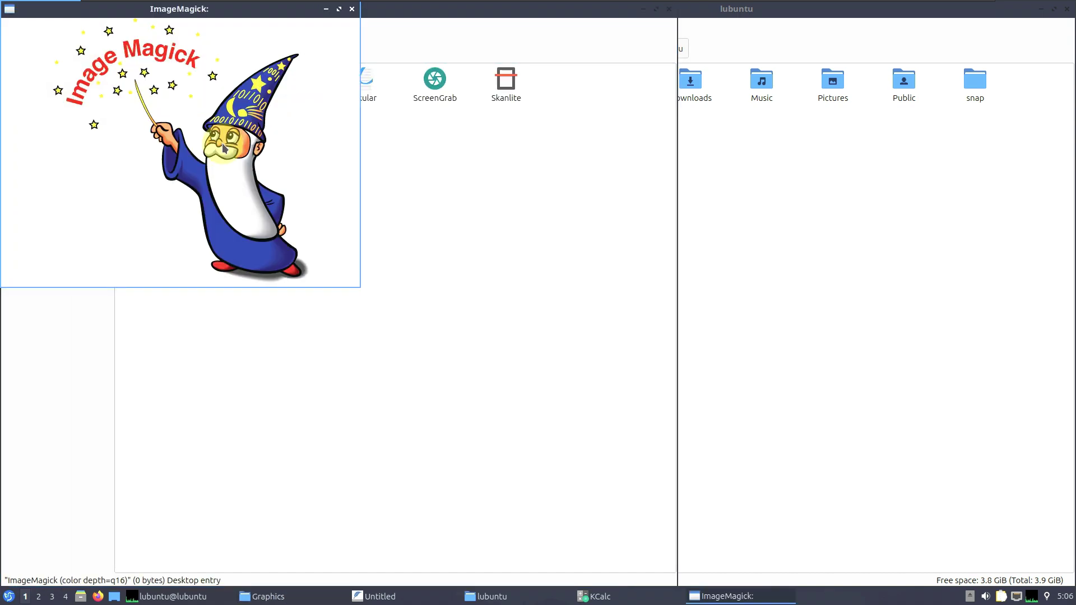
pyautogui.click(326, 8)
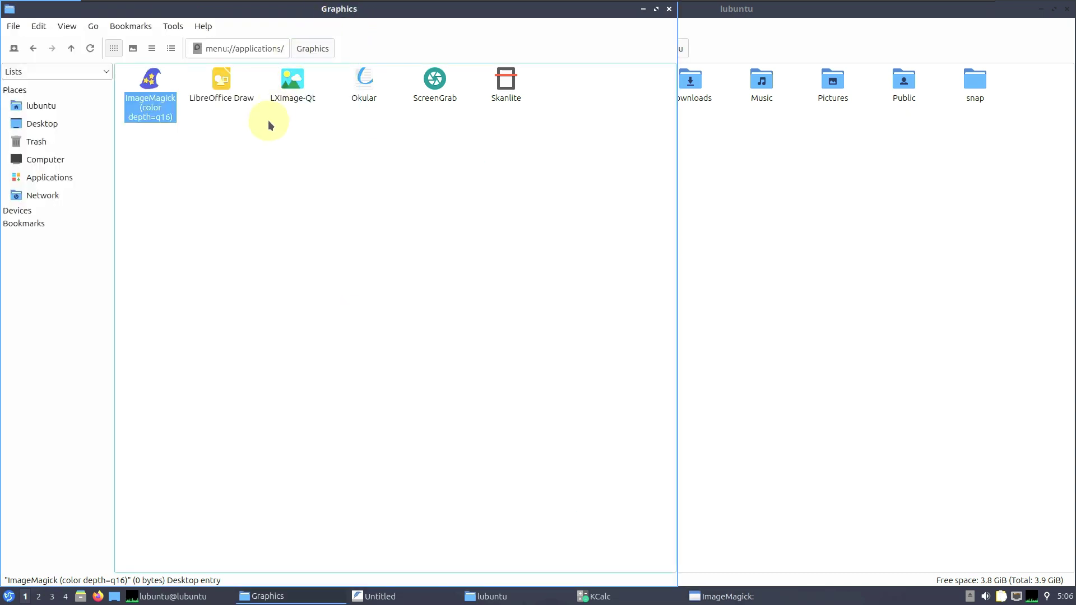
# Launch LibreOffice Draw and LXImage-Qt from the Graphics folder.
pyautogui.rightClick(236, 98)
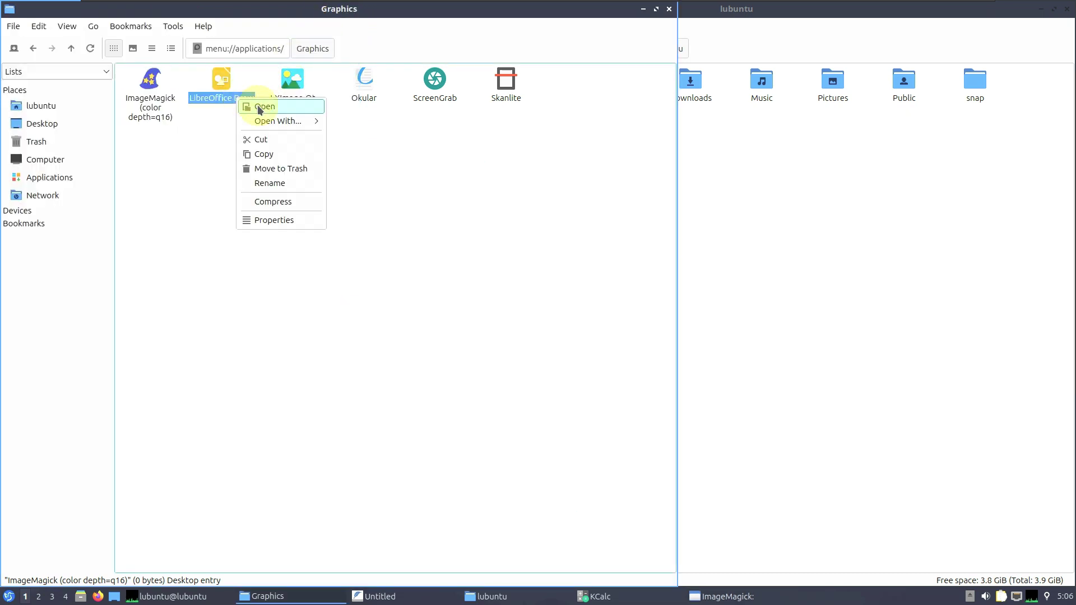
pyautogui.click(290, 103)
pyautogui.rightClick(300, 97)
pyautogui.click(336, 104)
# Launch Okular from the Graphics folder and minimize the LibreOffice Draw window.
pyautogui.click(385, 108)
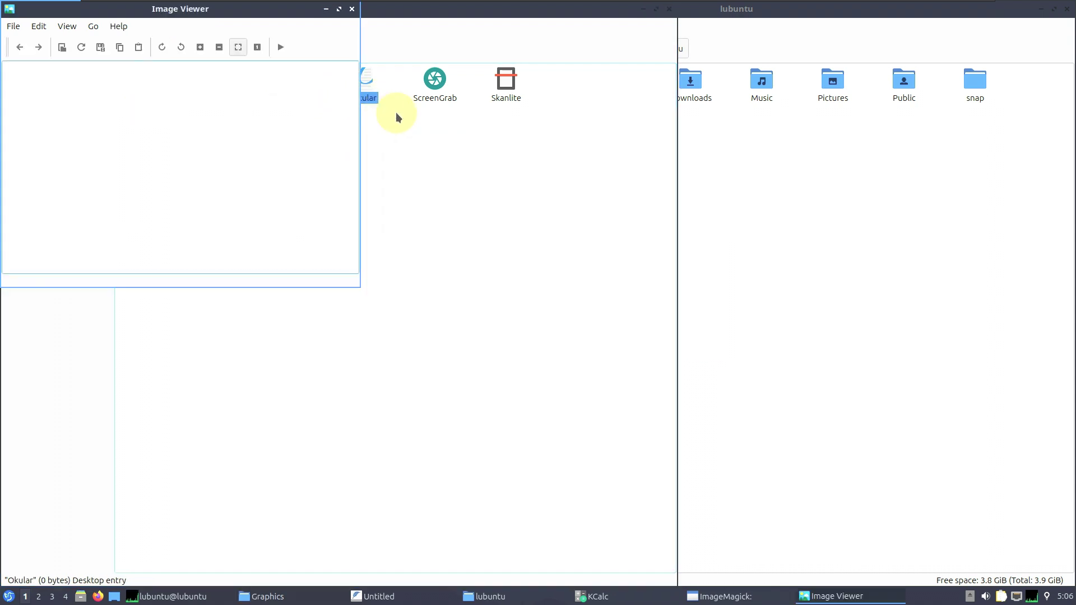
pyautogui.rightClick(376, 94)
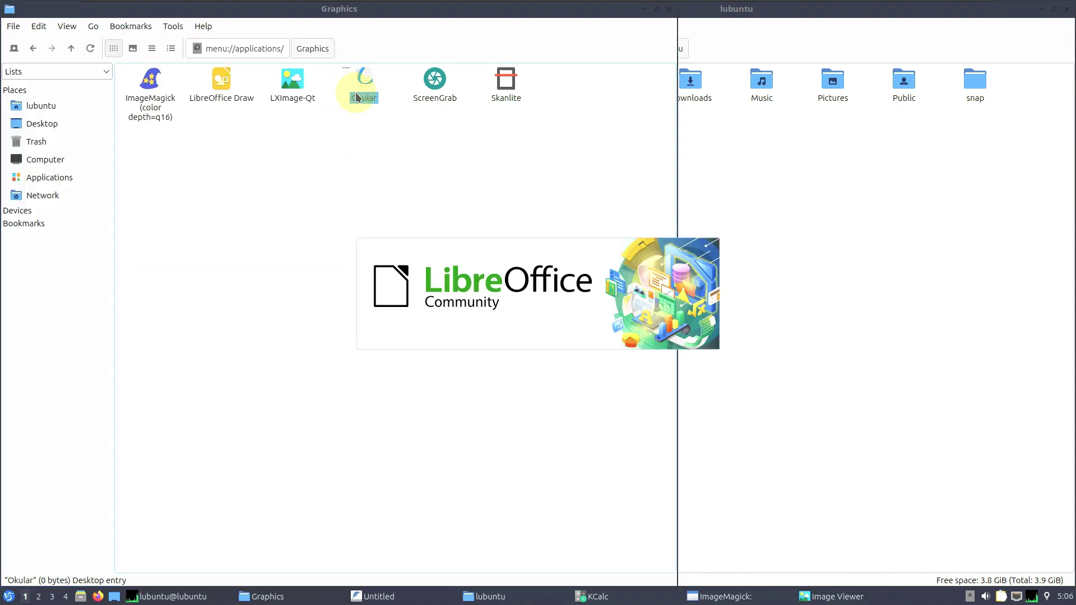
pyautogui.rightClick(359, 95)
pyautogui.click(384, 101)
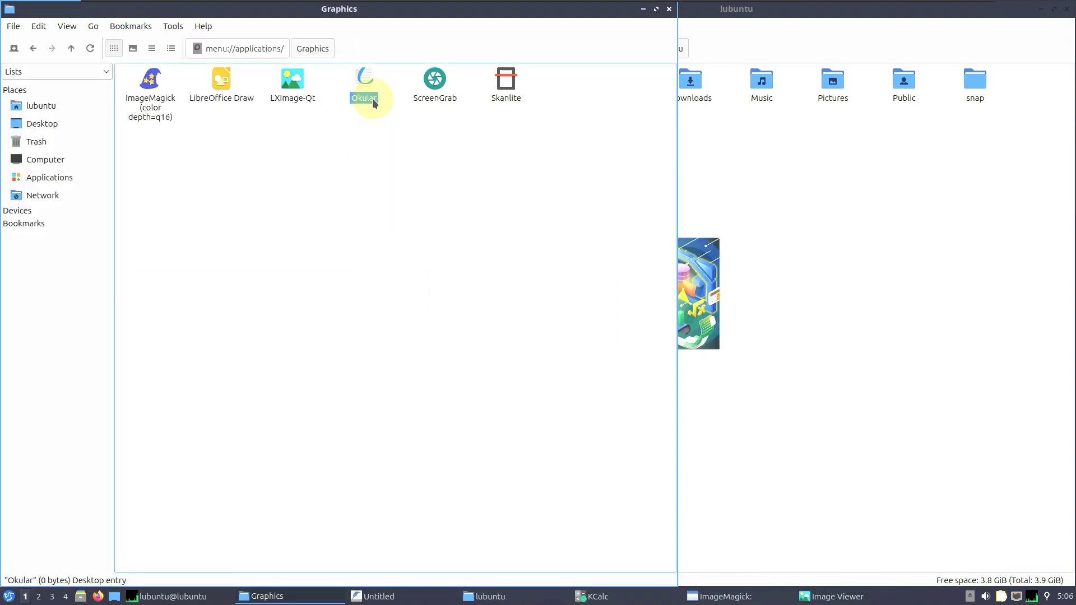
pyautogui.rightClick(451, 102)
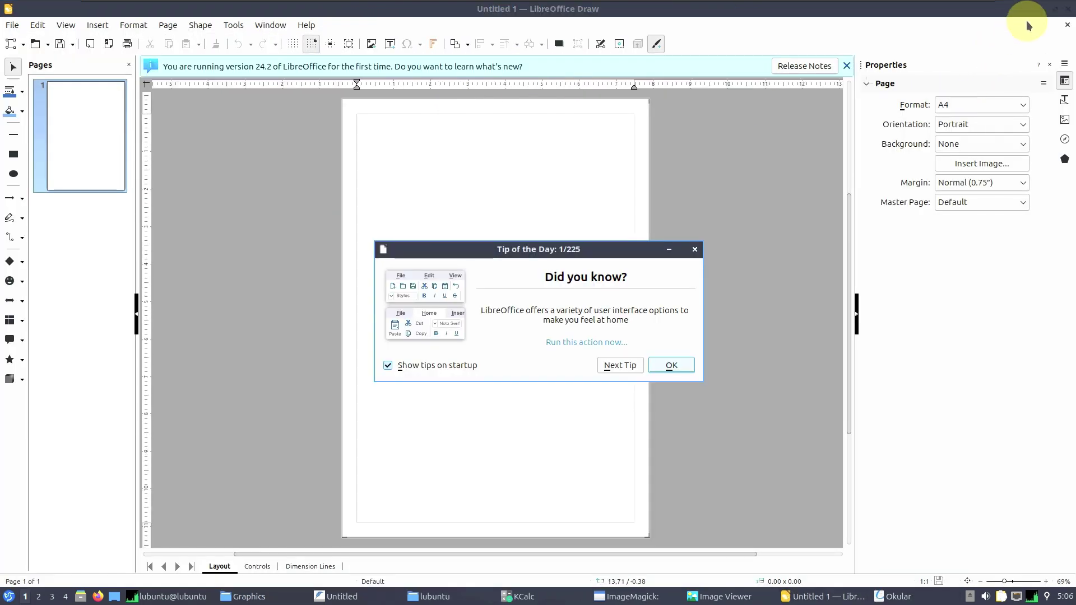
pyautogui.click(1039, 10)
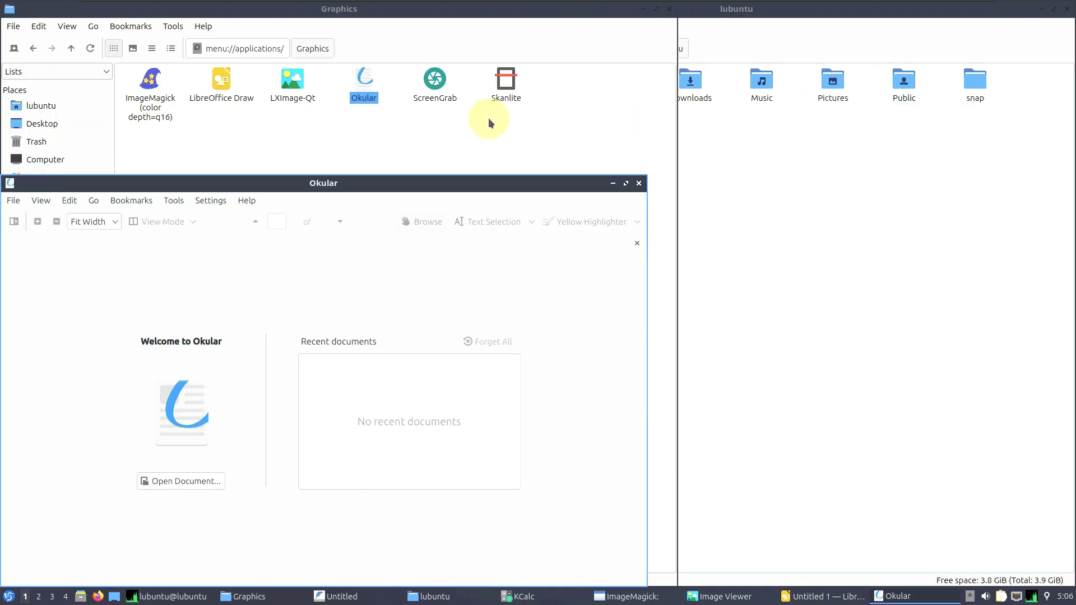
# Launch ScreenGrab and Skanlite from the Graphics folder, minimizing the ScreenGrab window in between.
pyautogui.rightClick(439, 94)
pyautogui.click(455, 106)
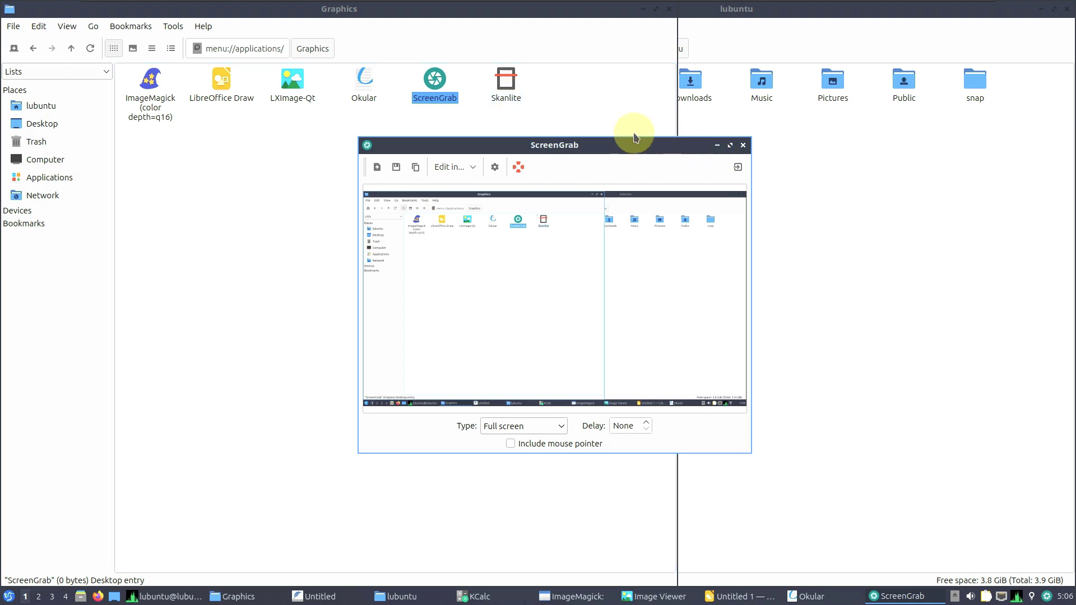
pyautogui.click(717, 146)
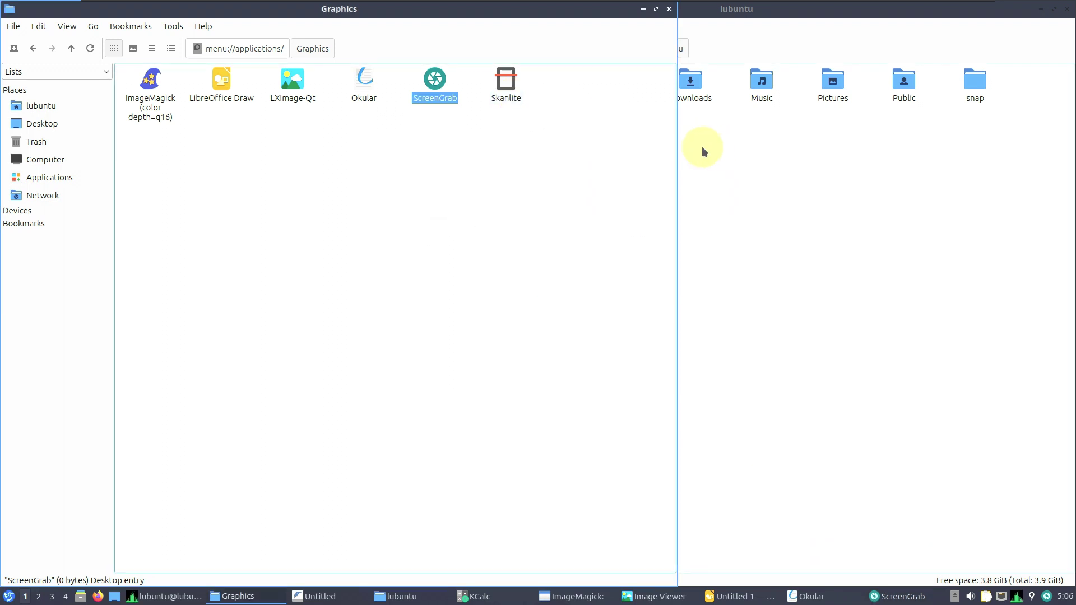
pyautogui.rightClick(512, 93)
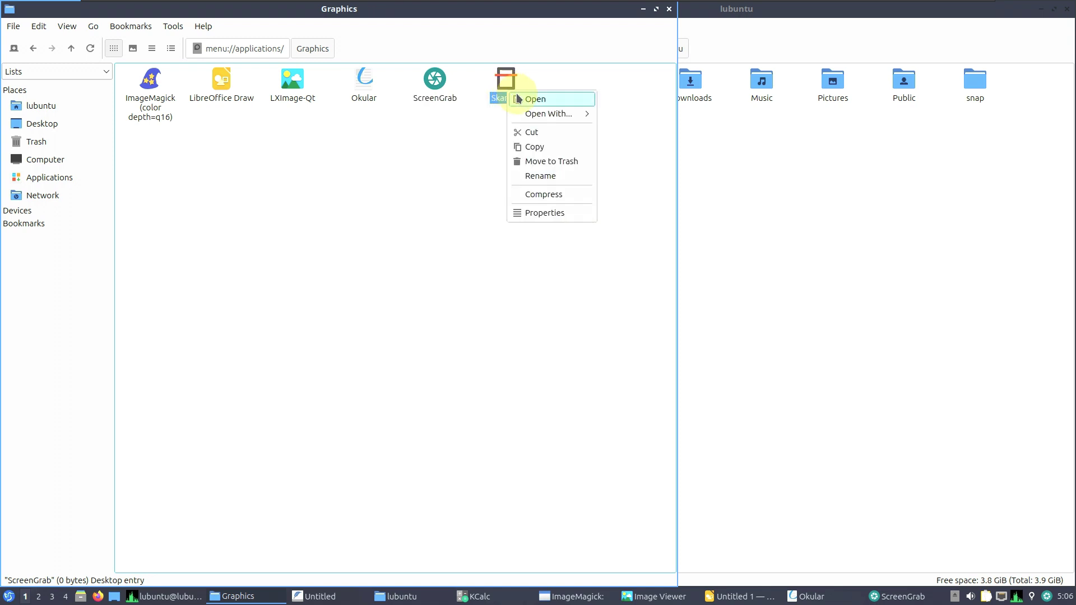
pyautogui.click(525, 98)
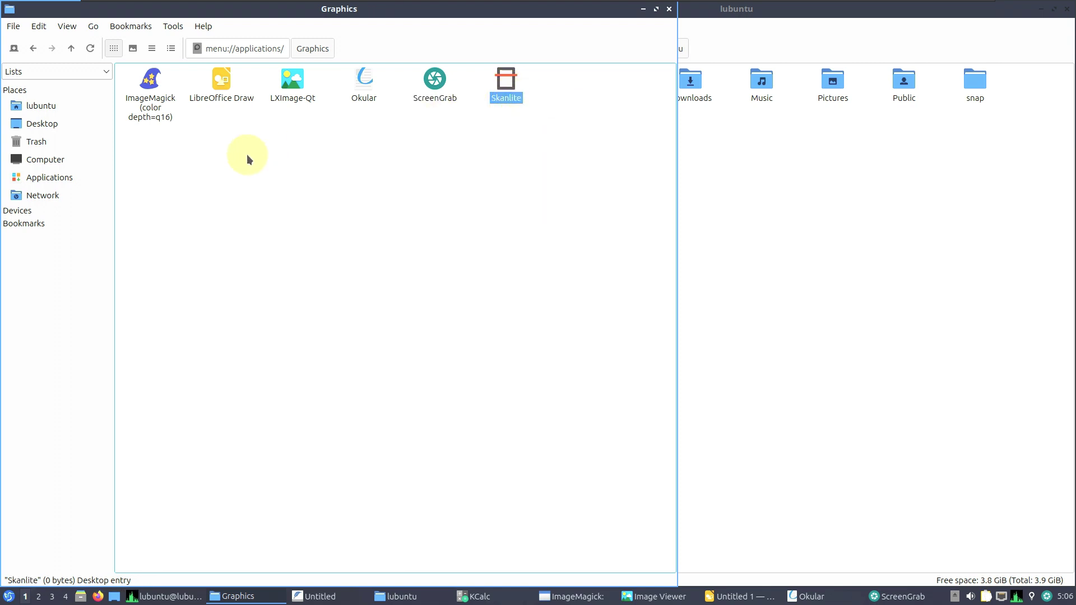
# Launch Firefox Web Browser from the Internet category of Applications and minimize its window.
pyautogui.click(33, 48)
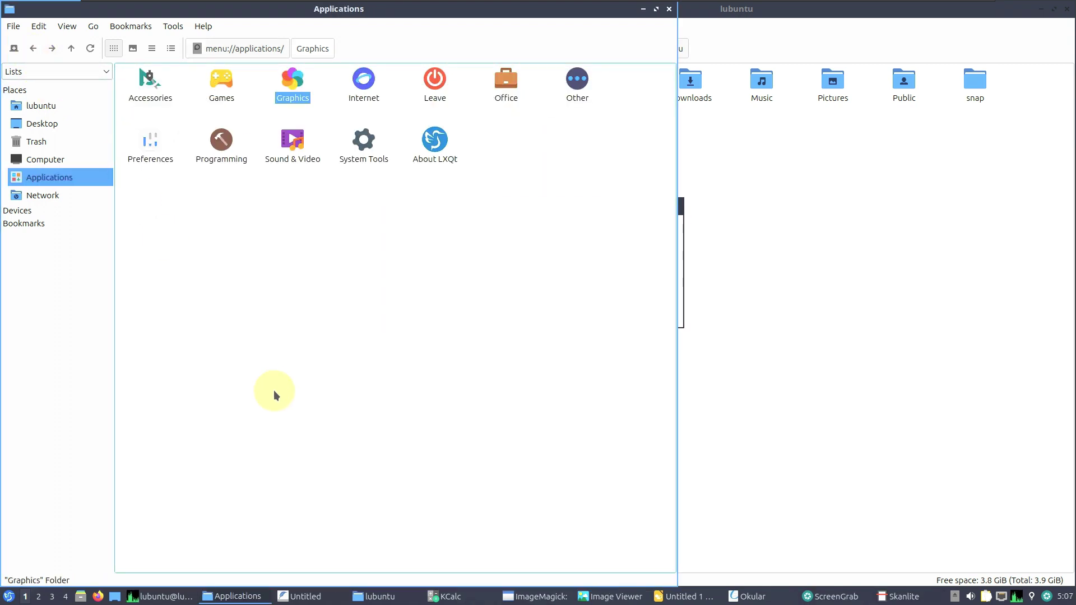
pyautogui.click(366, 92)
pyautogui.doubleClick(364, 90)
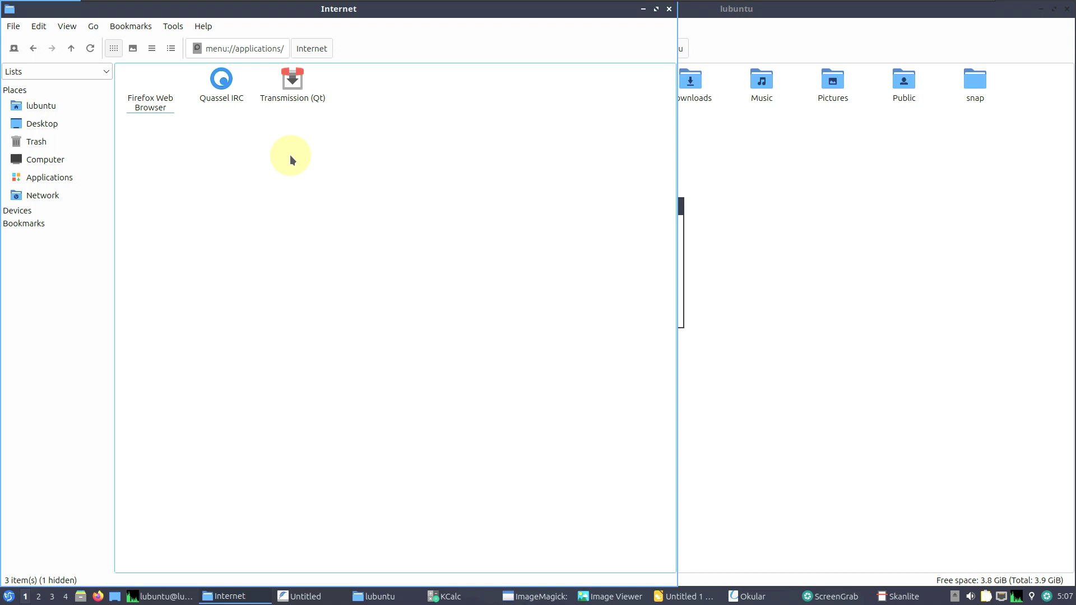
pyautogui.rightClick(145, 101)
pyautogui.click(174, 109)
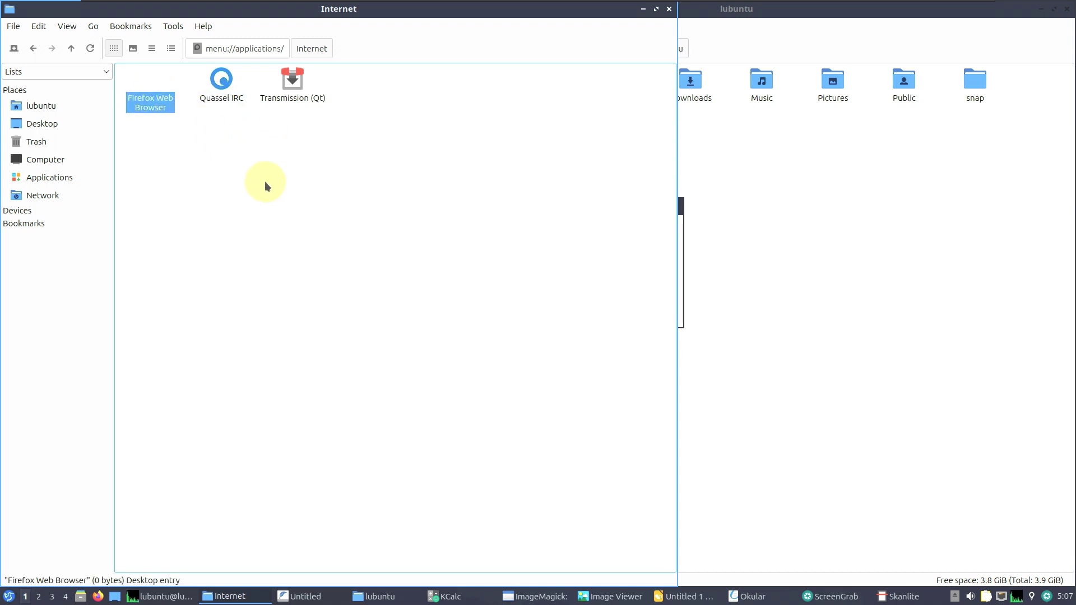
pyautogui.click(34, 50)
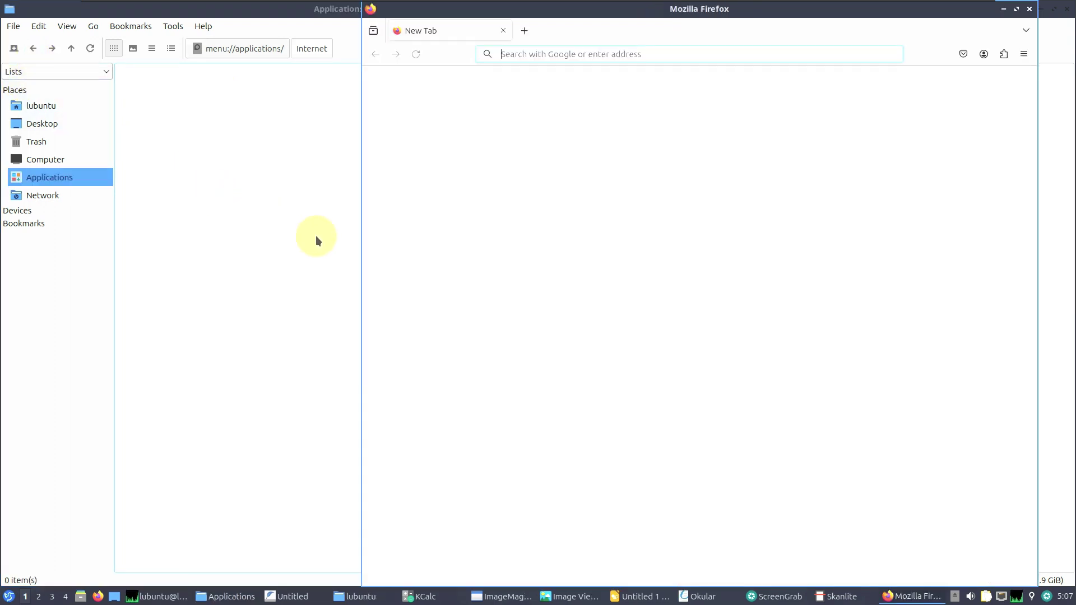
pyautogui.click(1003, 9)
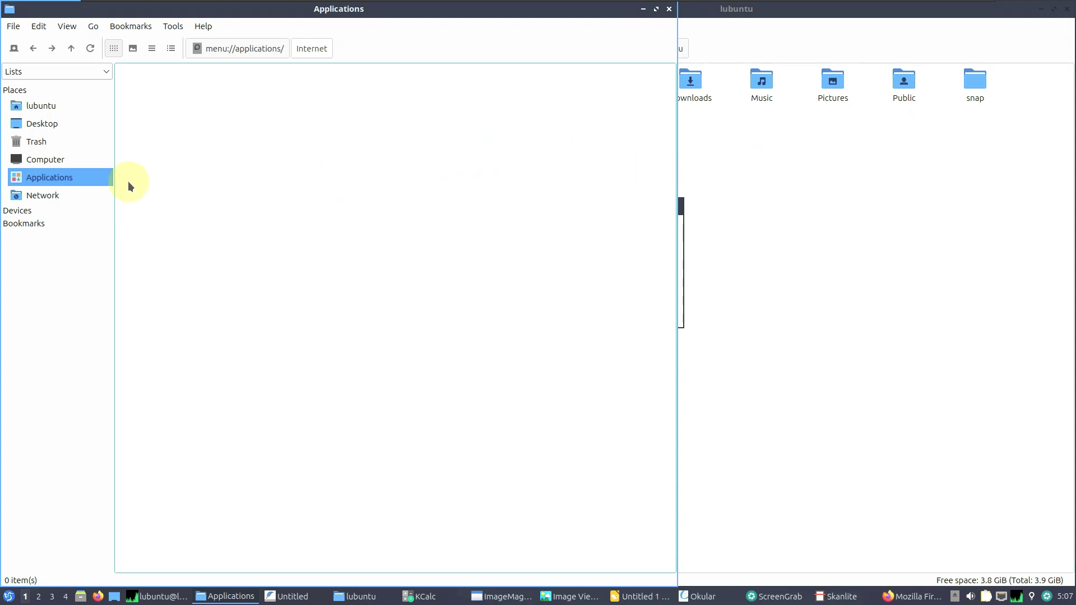
# Reload the Applications location, view the Internet category again and return to the category list.
pyautogui.click(34, 53)
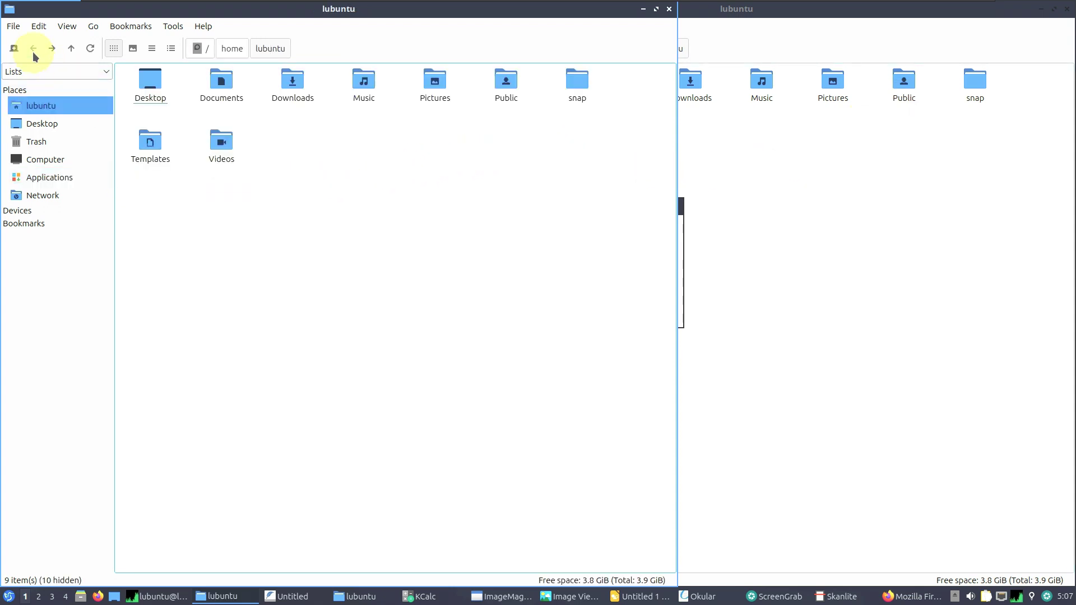
pyautogui.click(49, 178)
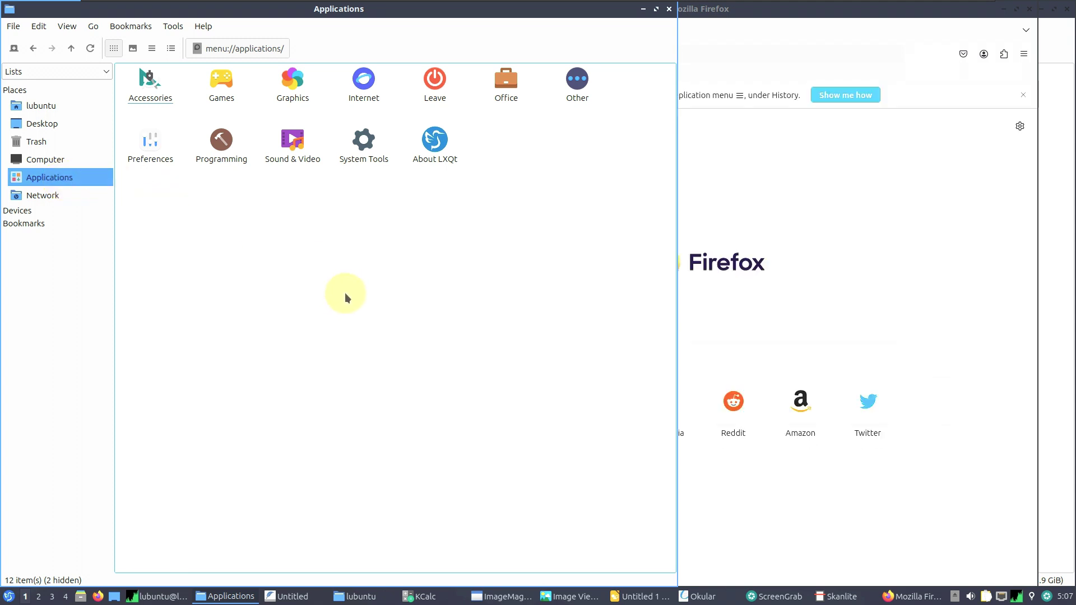
pyautogui.doubleClick(369, 92)
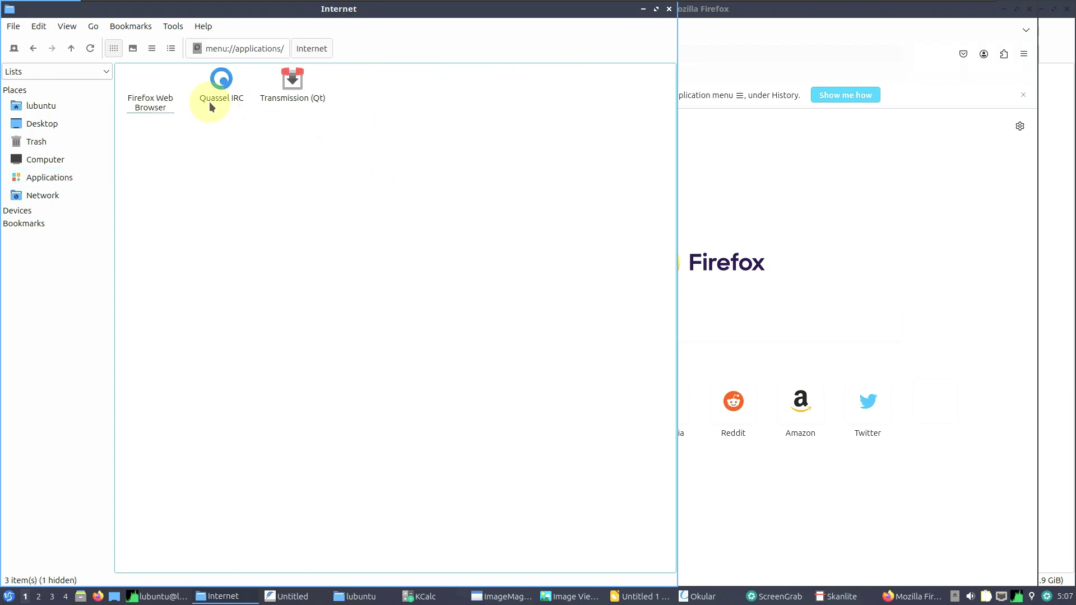
pyautogui.click(33, 48)
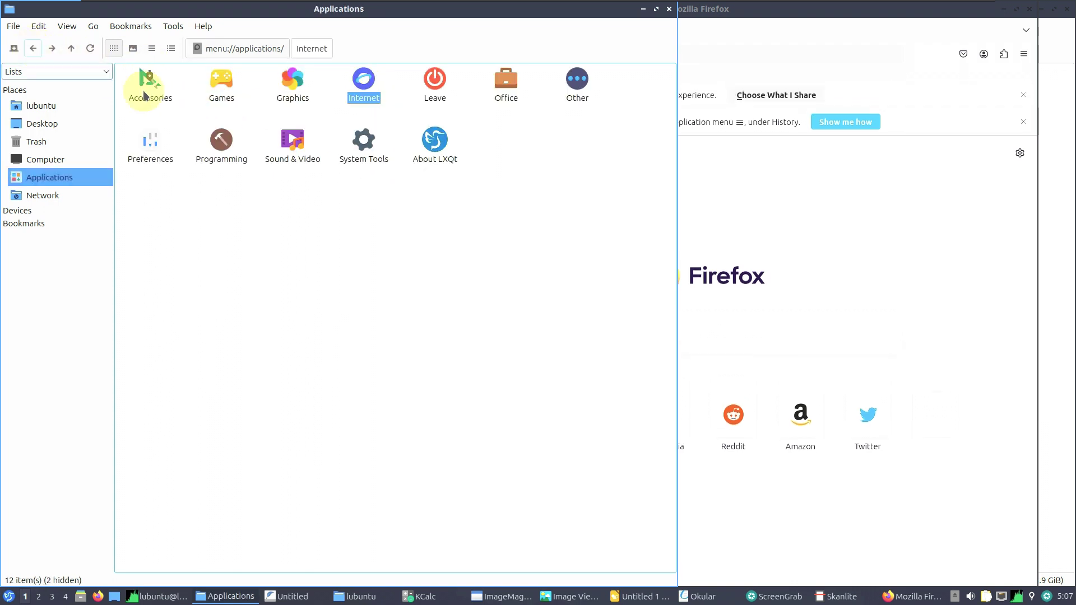
# View the contents of the Leave and Office categories, returning to the Applications list after each.
pyautogui.rightClick(443, 91)
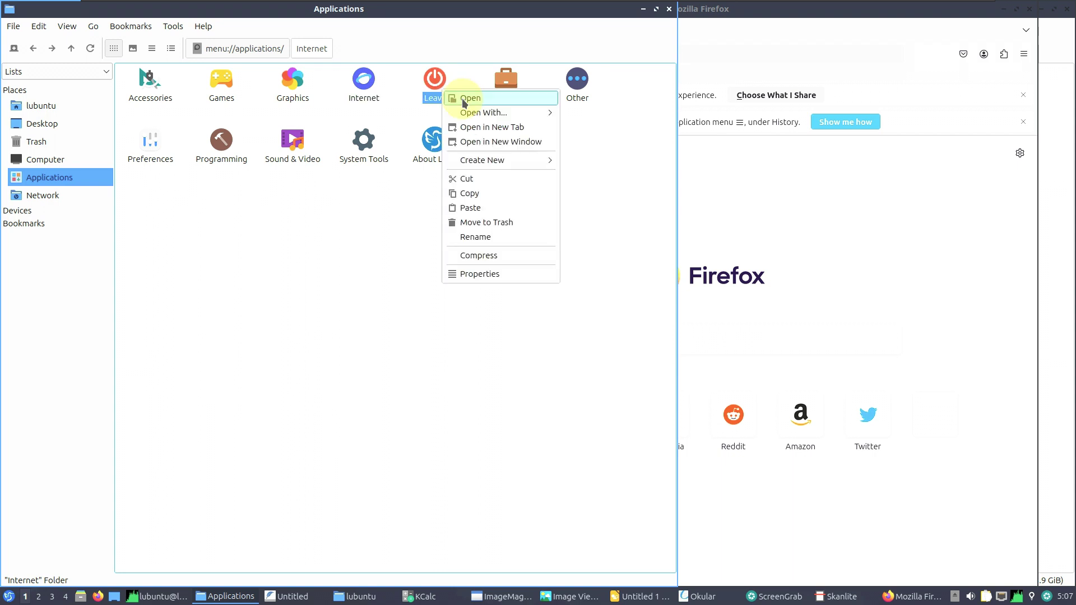
pyautogui.click(470, 98)
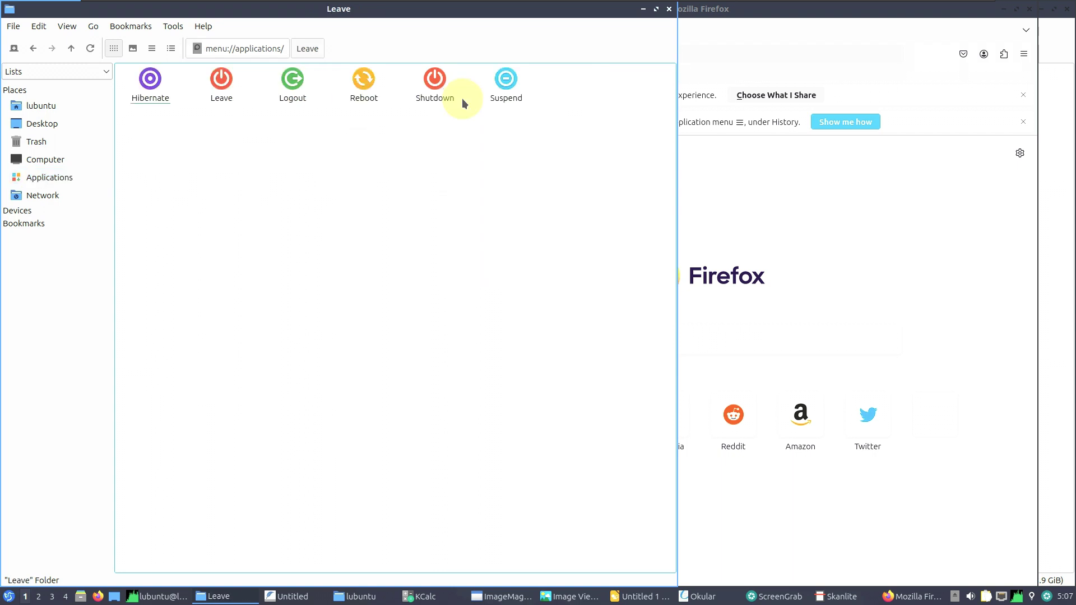
pyautogui.click(33, 50)
pyautogui.click(515, 95)
pyautogui.rightClick(514, 96)
pyautogui.click(530, 99)
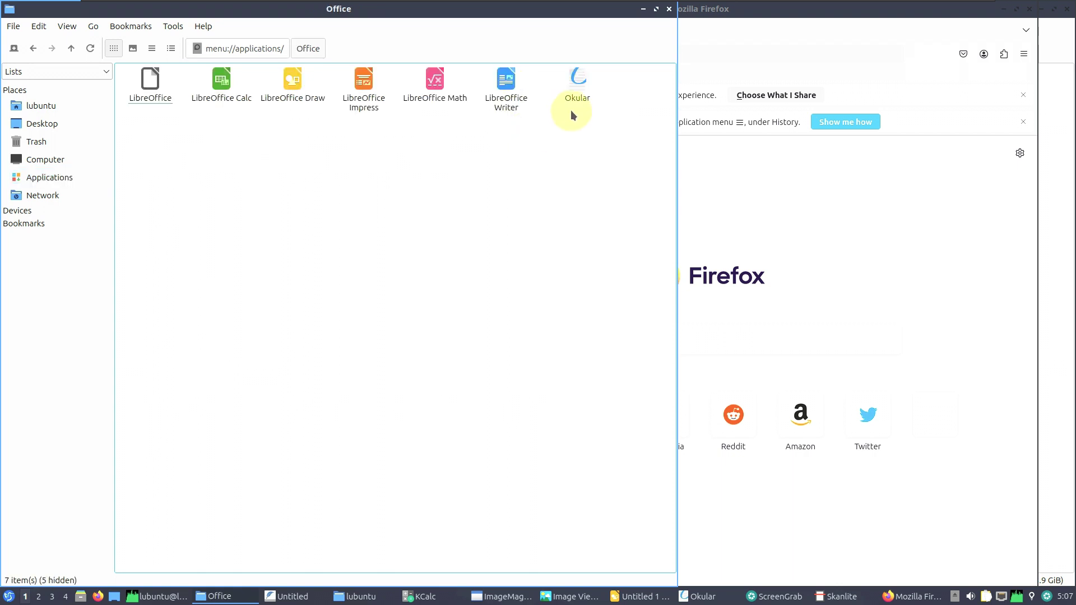
pyautogui.click(33, 48)
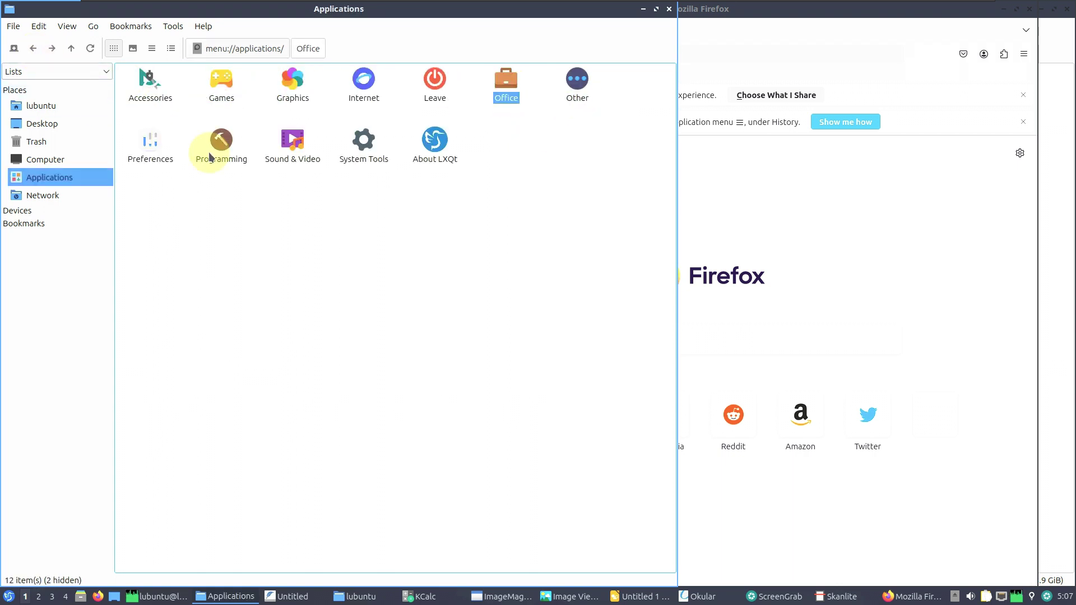
# View the contents of the Other category and return to the Applications list.
pyautogui.rightClick(581, 86)
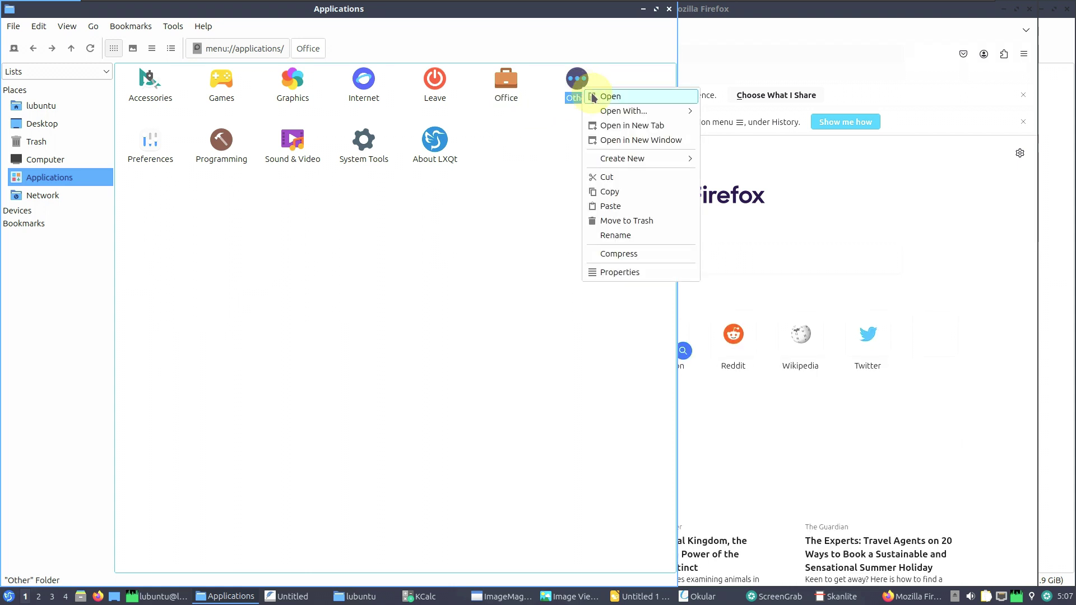
pyautogui.click(592, 97)
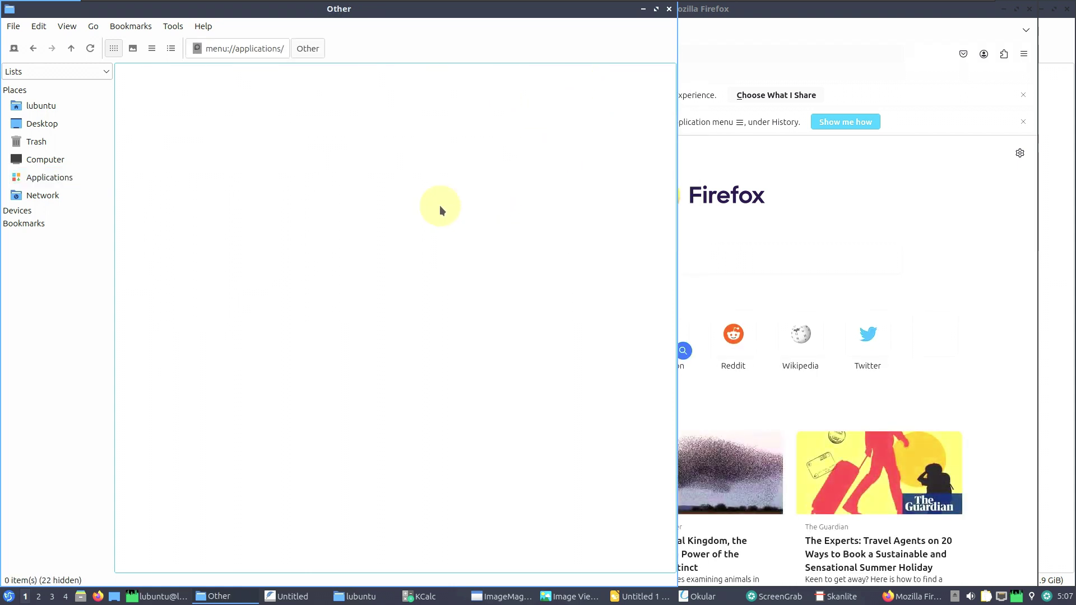
pyautogui.click(33, 48)
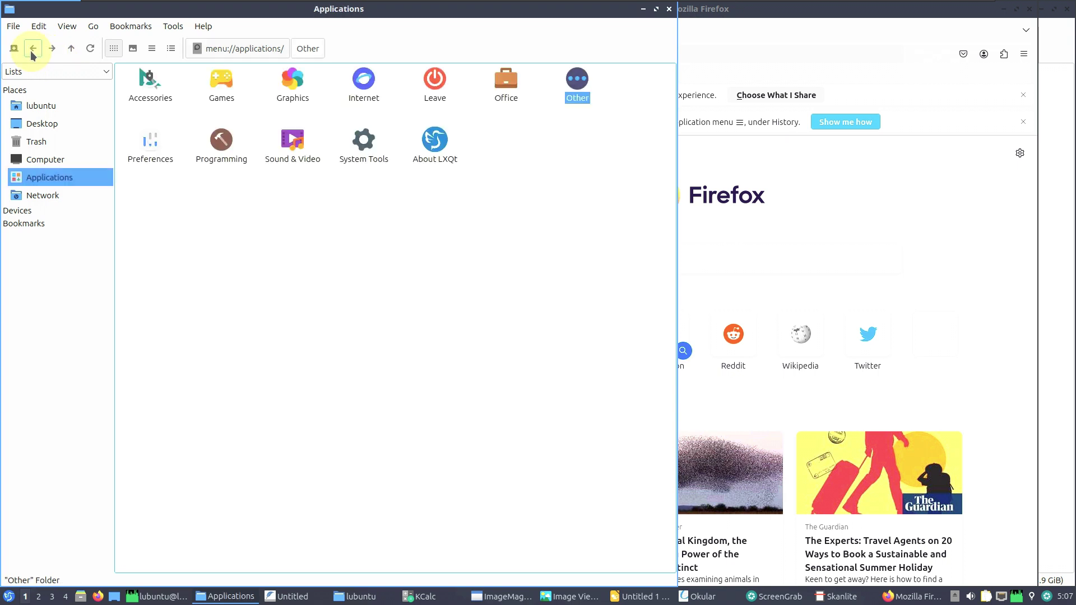
# Open the LXQt Settings folder inside the Preferences category.
pyautogui.rightClick(162, 159)
pyautogui.click(188, 177)
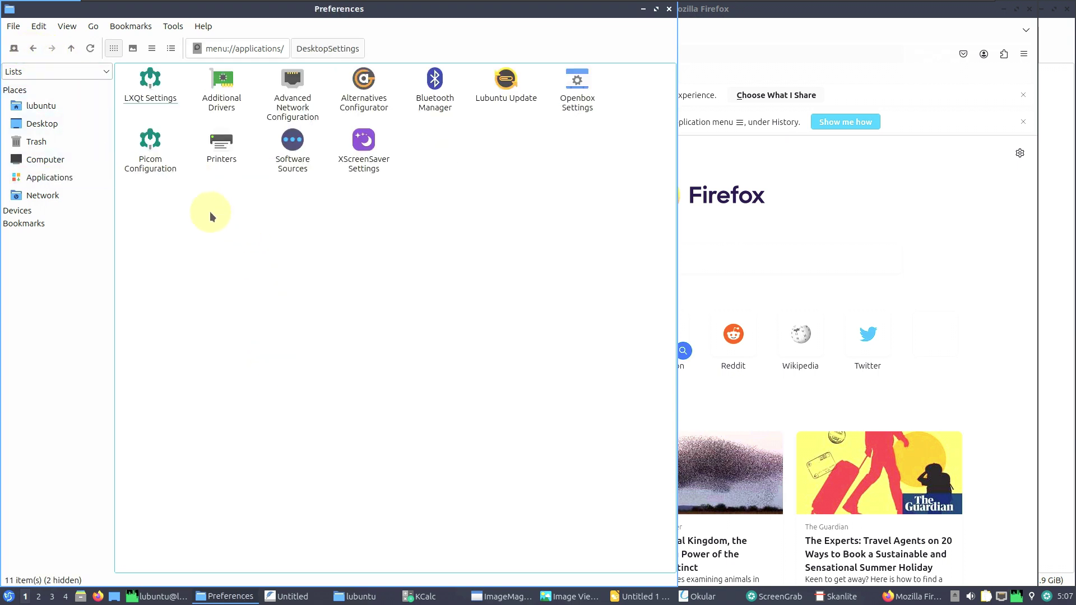
pyautogui.rightClick(150, 94)
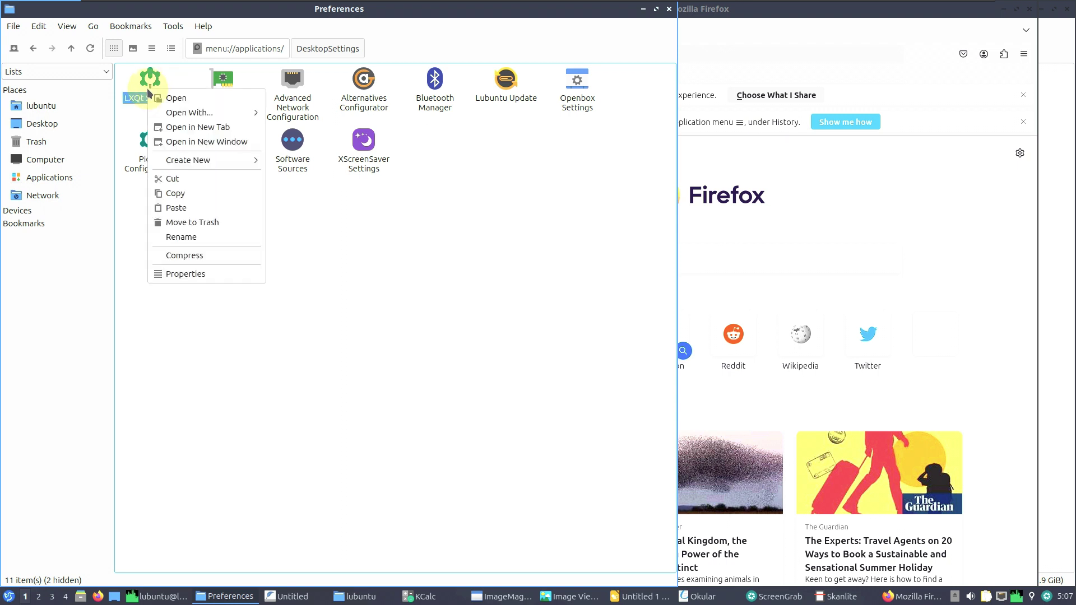
pyautogui.click(163, 100)
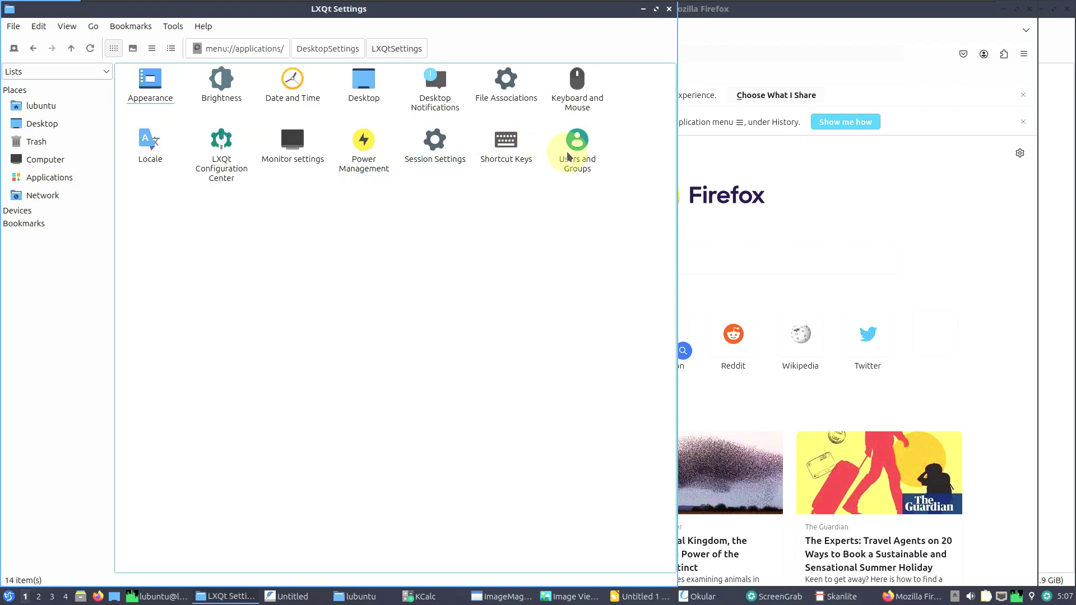
# Open the Power Management settings from the LXQt Settings folder and minimize their window.
pyautogui.rightClick(361, 141)
pyautogui.click(339, 149)
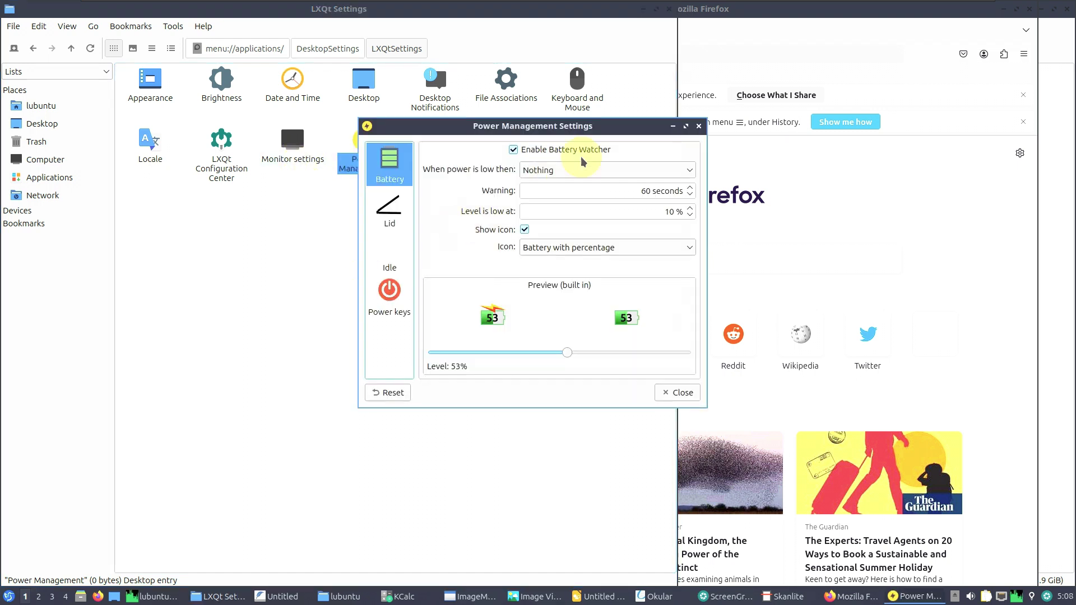
pyautogui.click(673, 129)
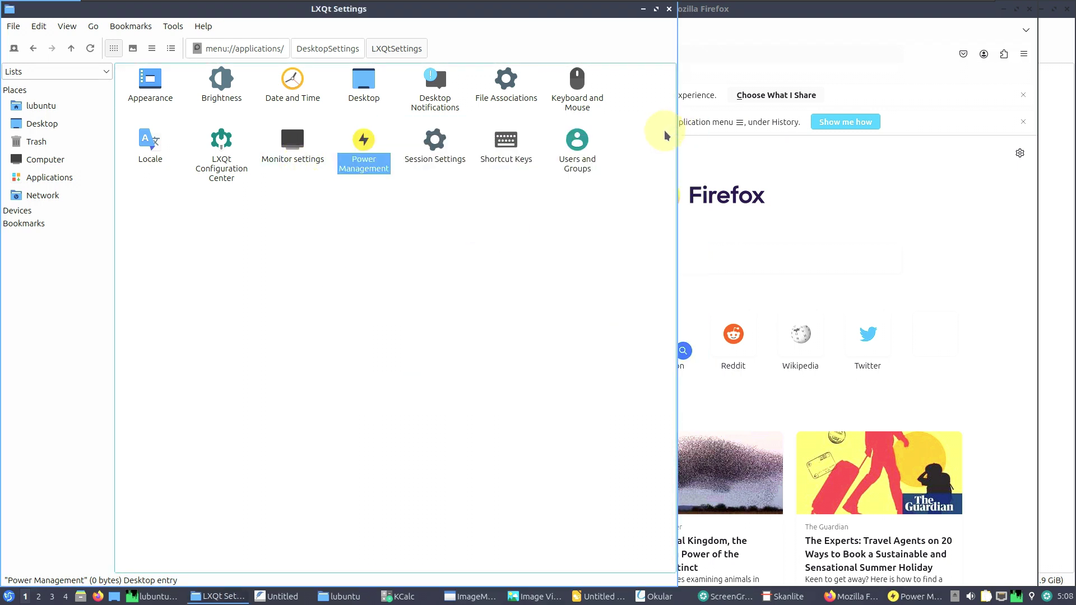
# Open the Keyboard and Mouse settings and the LXQt Configuration Center from the LXQt Settings folder.
pyautogui.rightClick(584, 105)
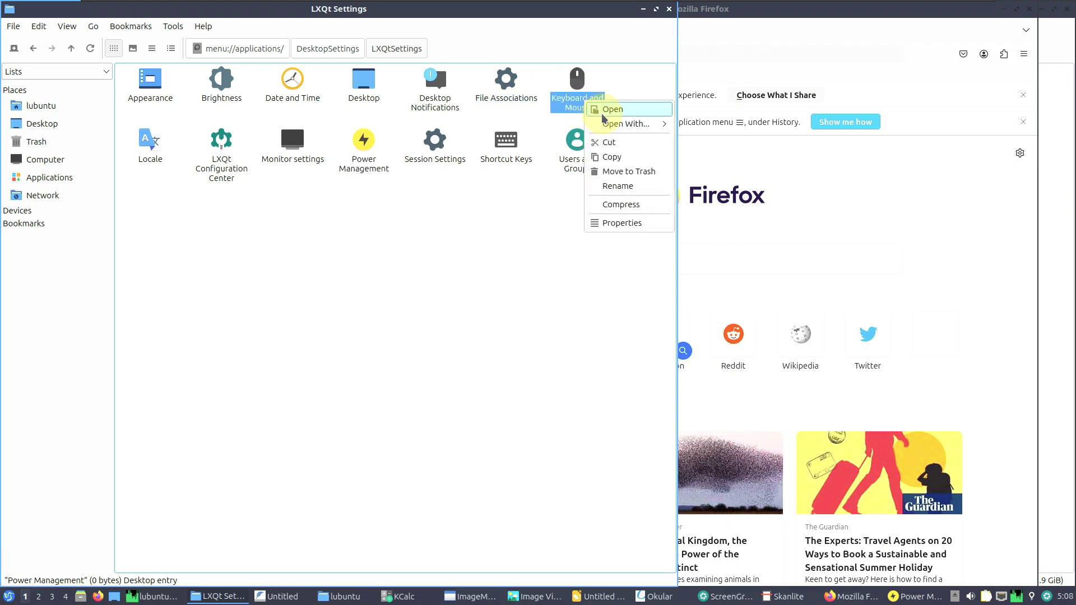
pyautogui.click(515, 176)
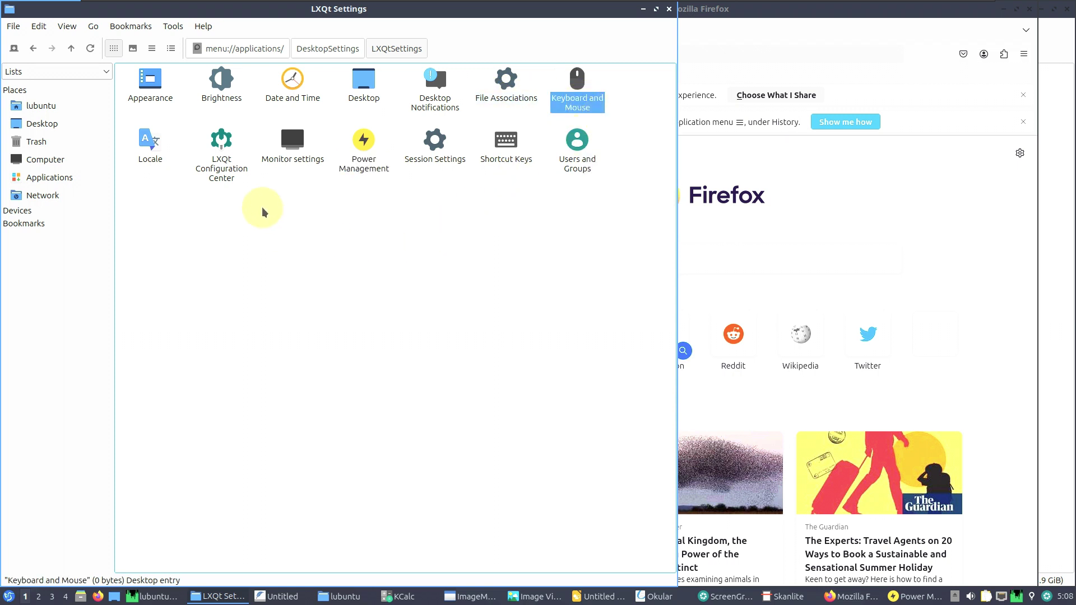
pyautogui.press('Return')
pyautogui.rightClick(244, 176)
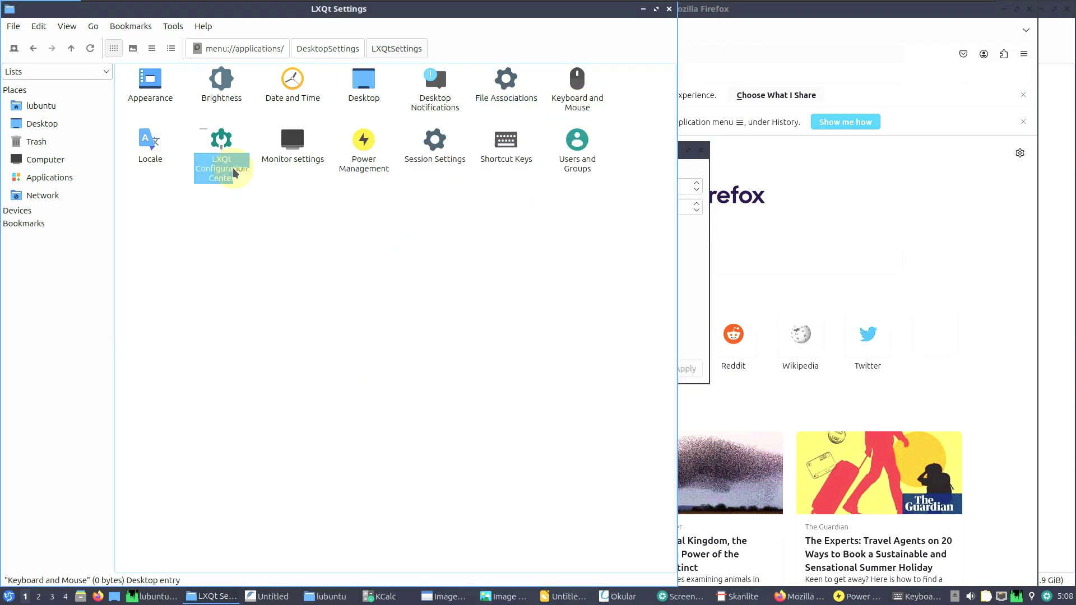
pyautogui.click(245, 177)
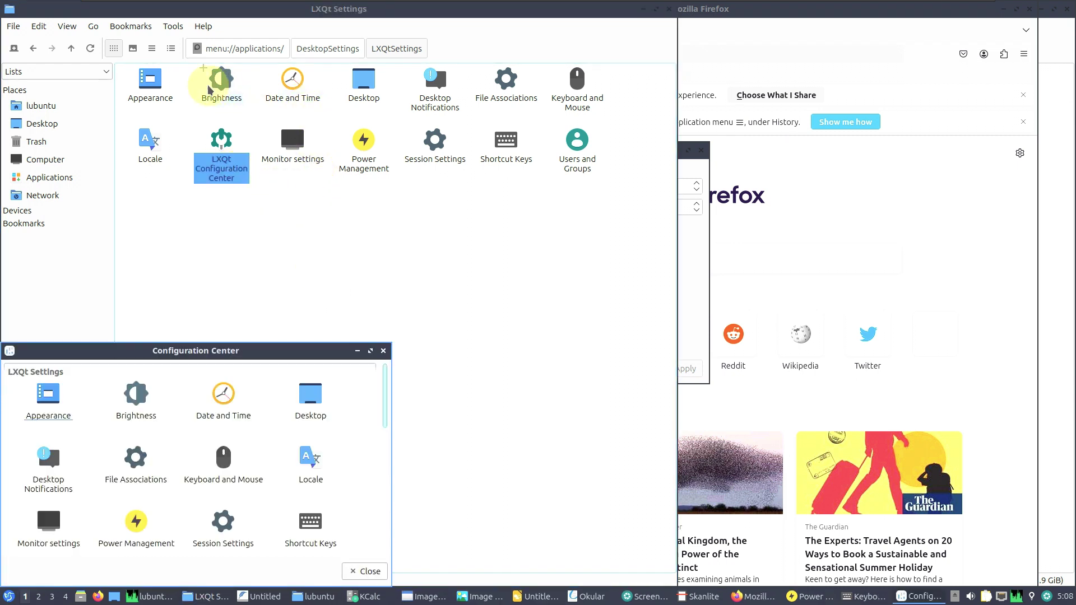
# Open the Appearance settings and return the file manager to the Preferences category.
pyautogui.rightClick(146, 89)
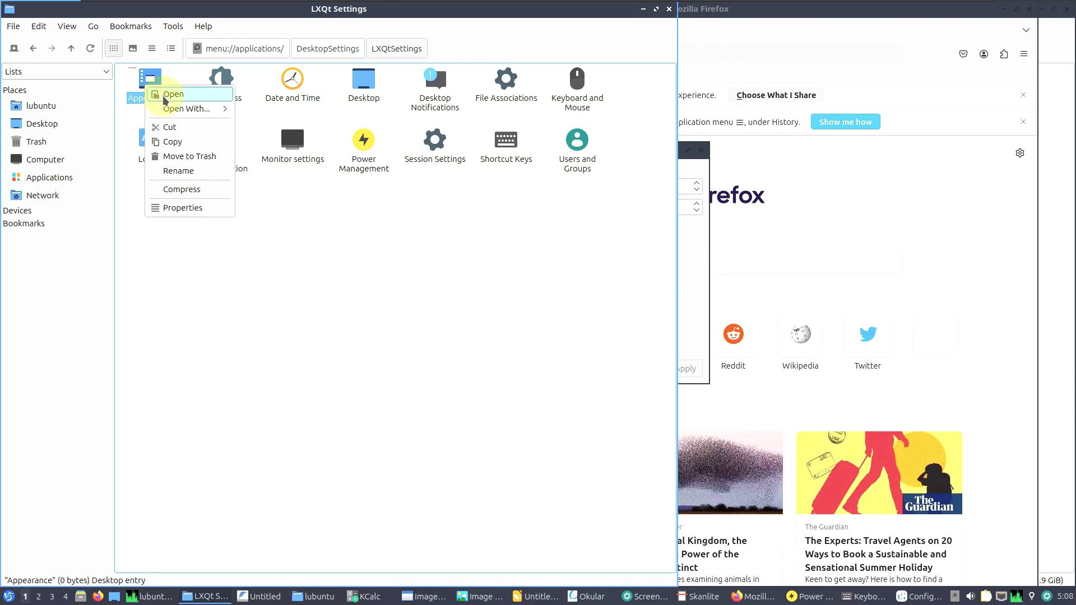
pyautogui.click(168, 94)
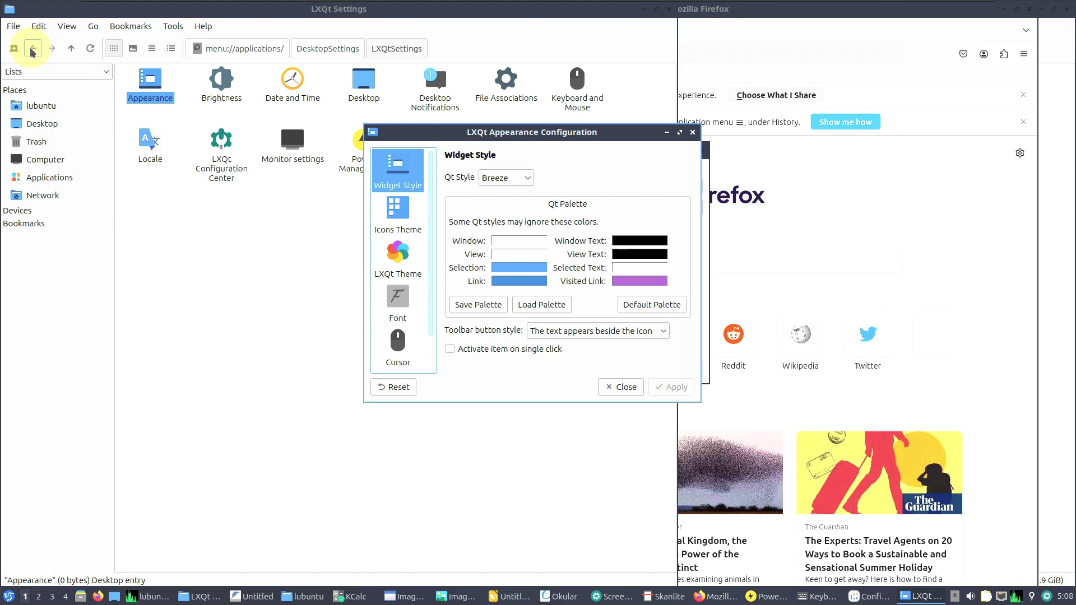
pyautogui.click(32, 52)
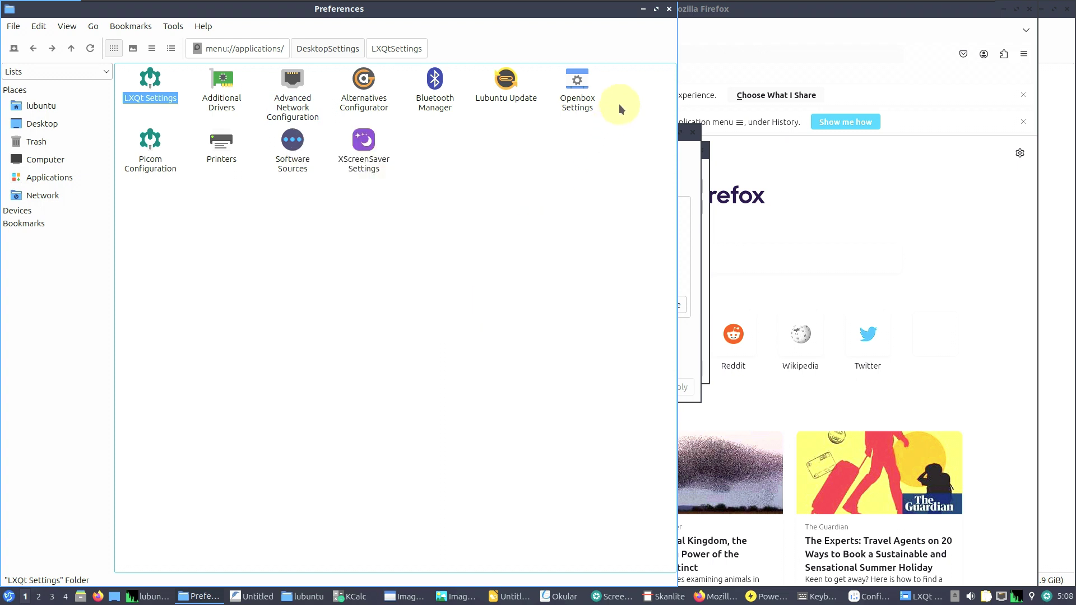
# Open Openbox Settings and Software Sources from the Preferences category.
pyautogui.rightClick(588, 87)
pyautogui.press('Escape')
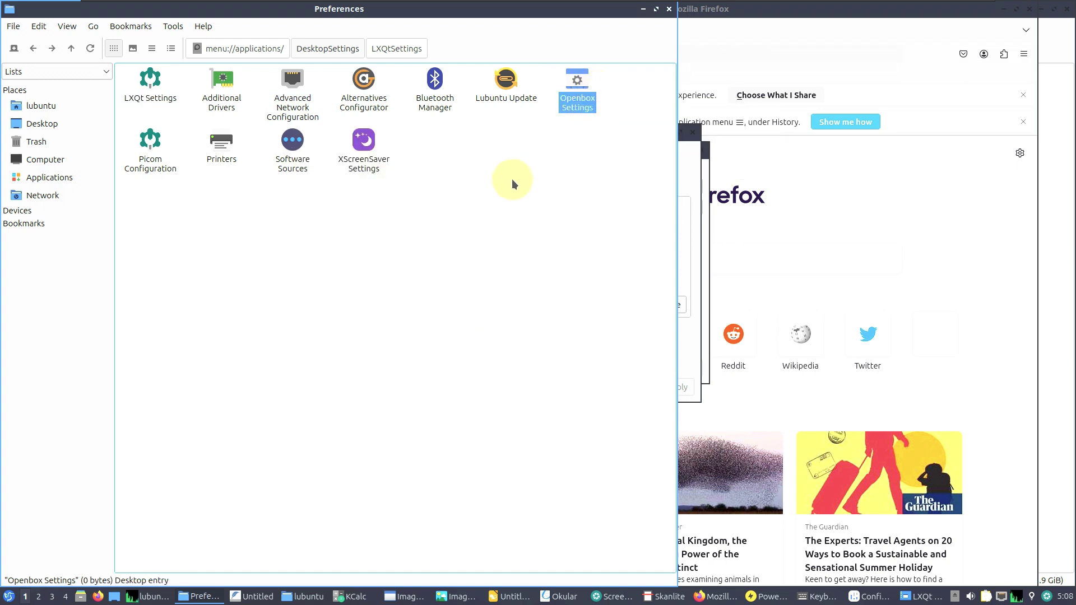
pyautogui.press('Return')
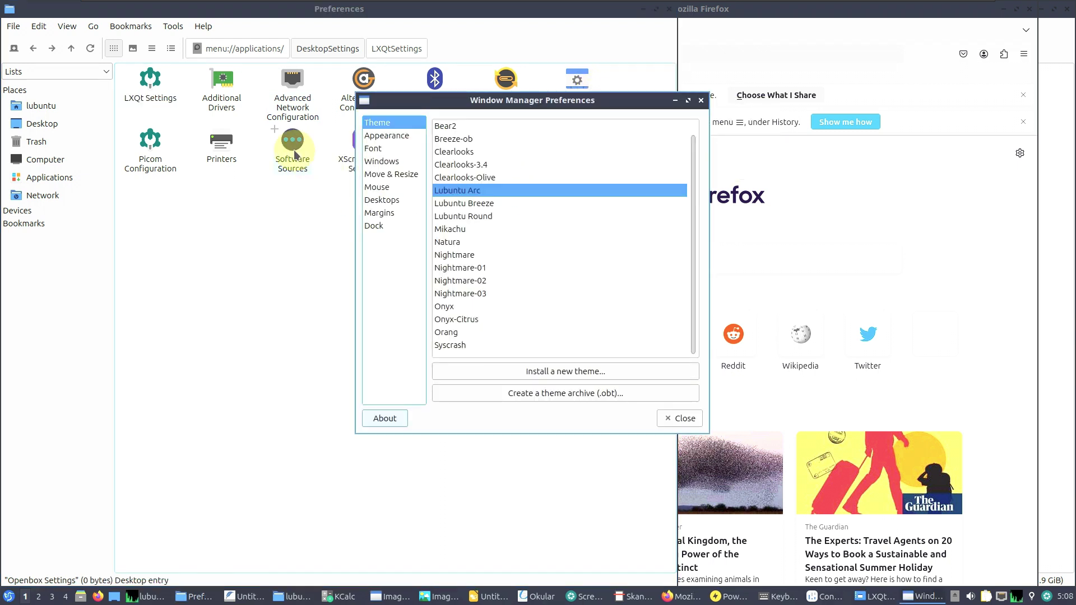
pyautogui.rightClick(295, 154)
pyautogui.click(324, 162)
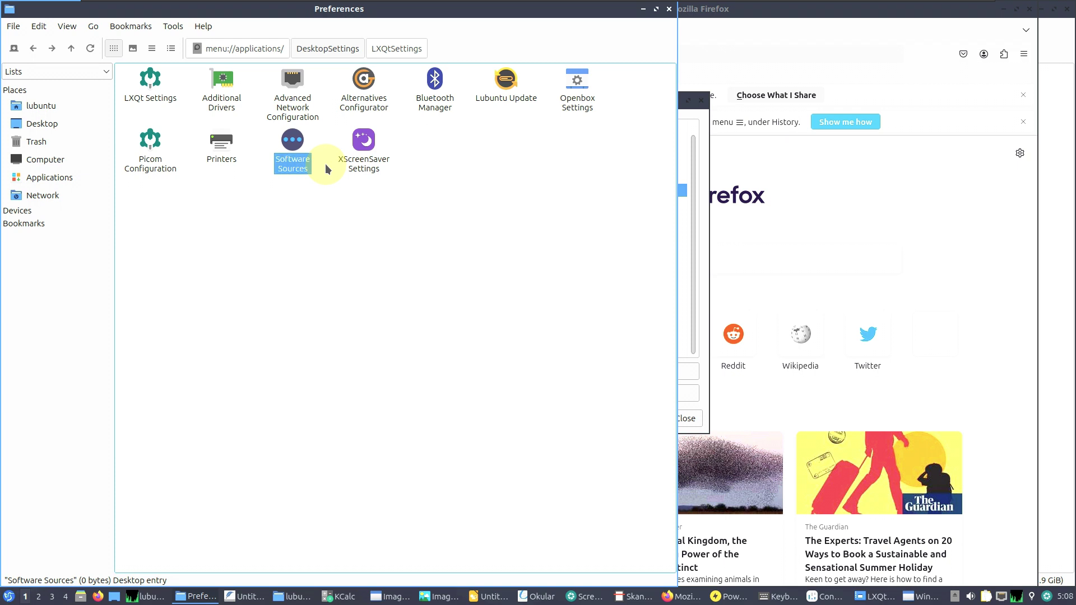
# Open the Printers settings and Picom Configuration from the Preferences category.
pyautogui.rightClick(231, 144)
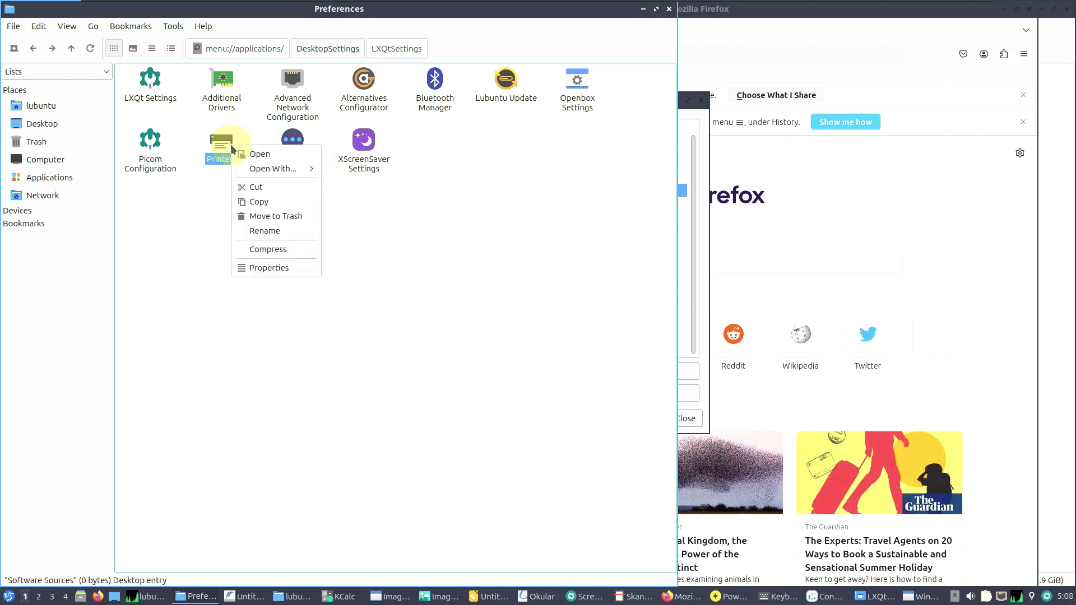
pyautogui.press('Escape')
pyautogui.rightClick(161, 162)
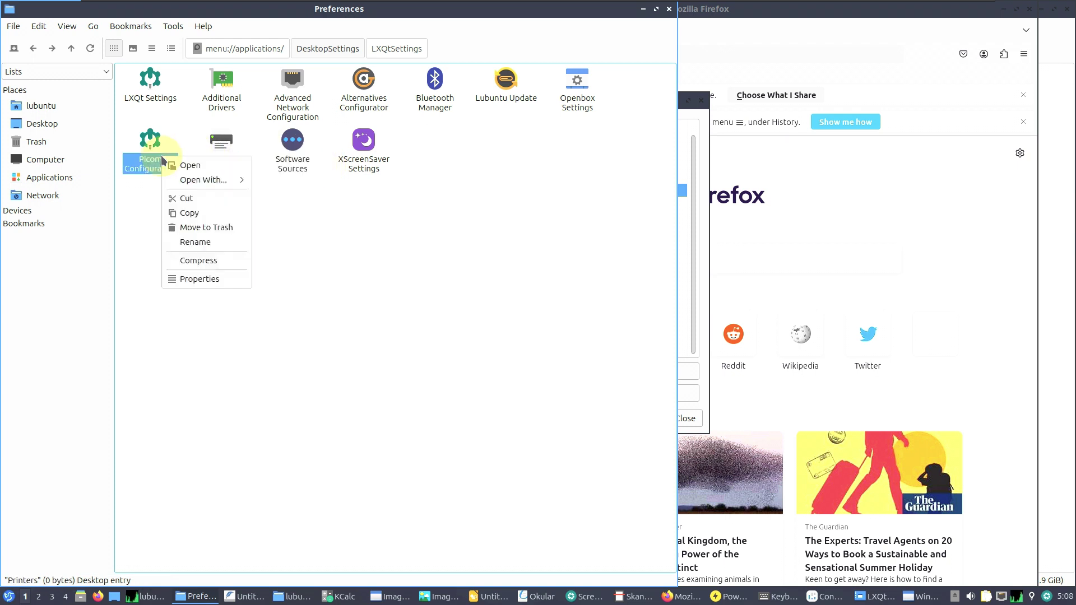
pyautogui.click(184, 165)
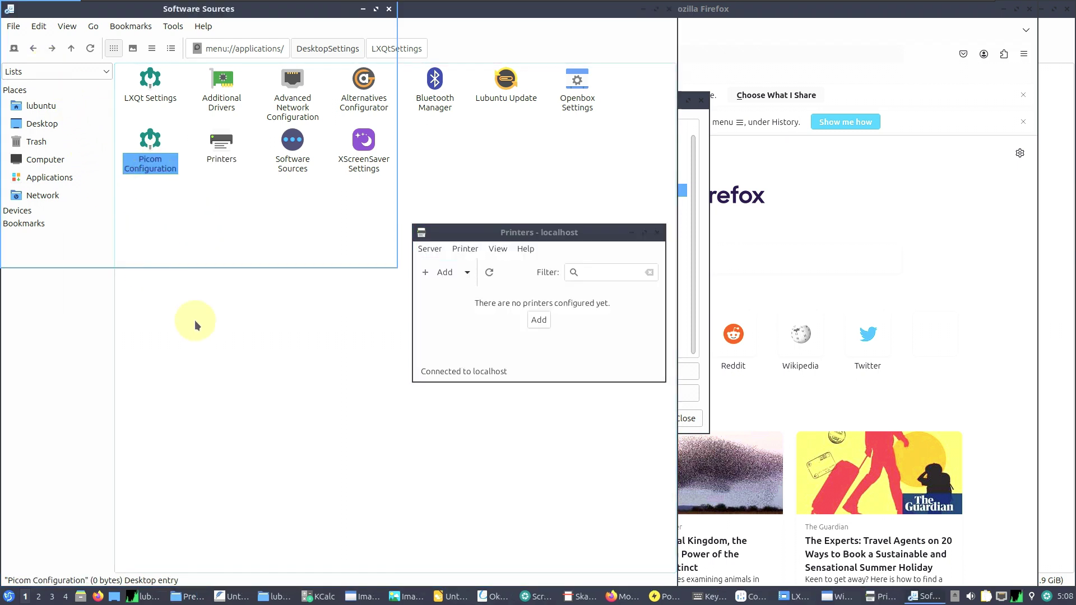
# Go back to the file manager's Applications list and view the contents of the Programming category.
pyautogui.click(472, 46)
pyautogui.click(33, 47)
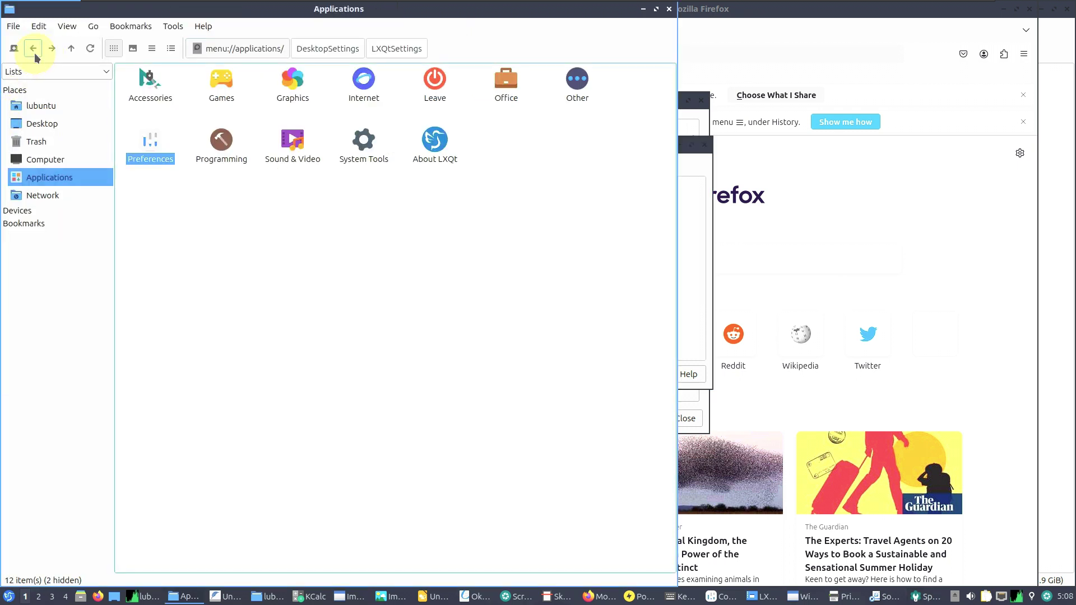
pyautogui.rightClick(229, 149)
pyautogui.click(241, 152)
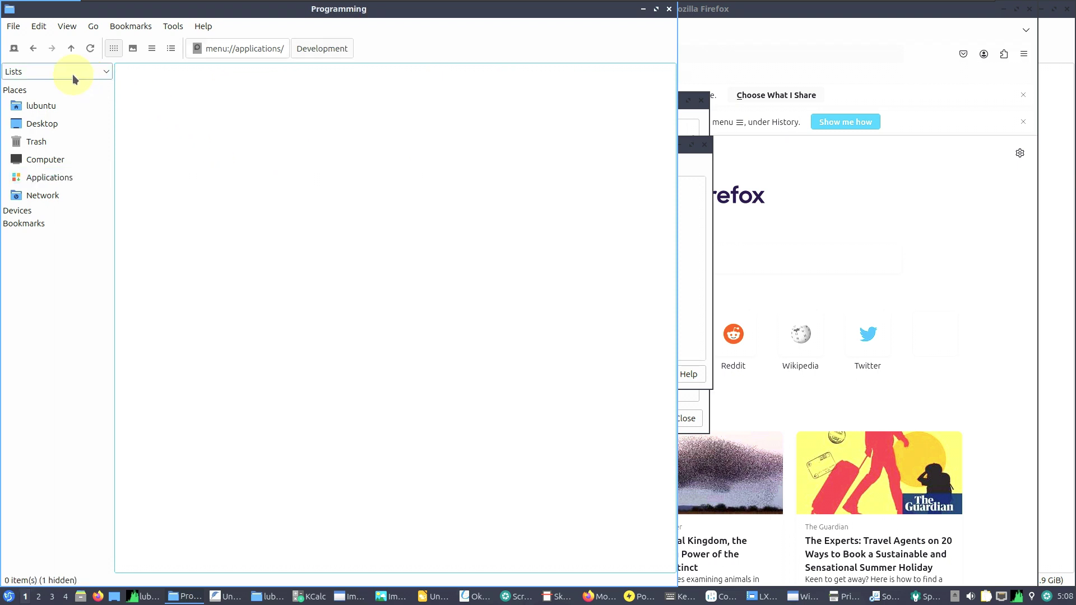
pyautogui.click(31, 50)
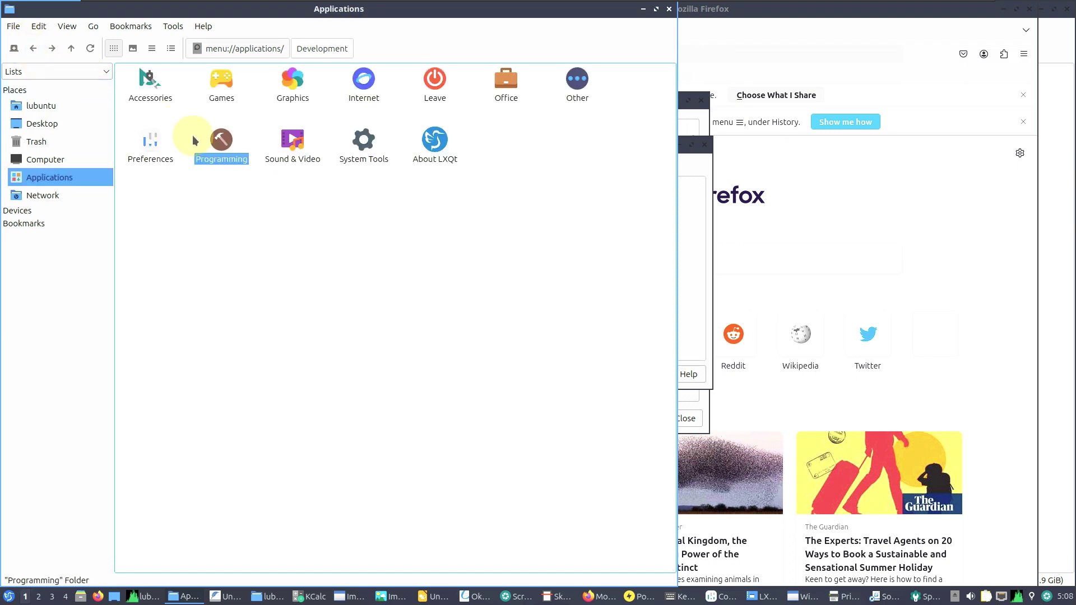
# Open the Sound & Video category and launch VLC media player.
pyautogui.rightClick(287, 160)
pyautogui.click(297, 169)
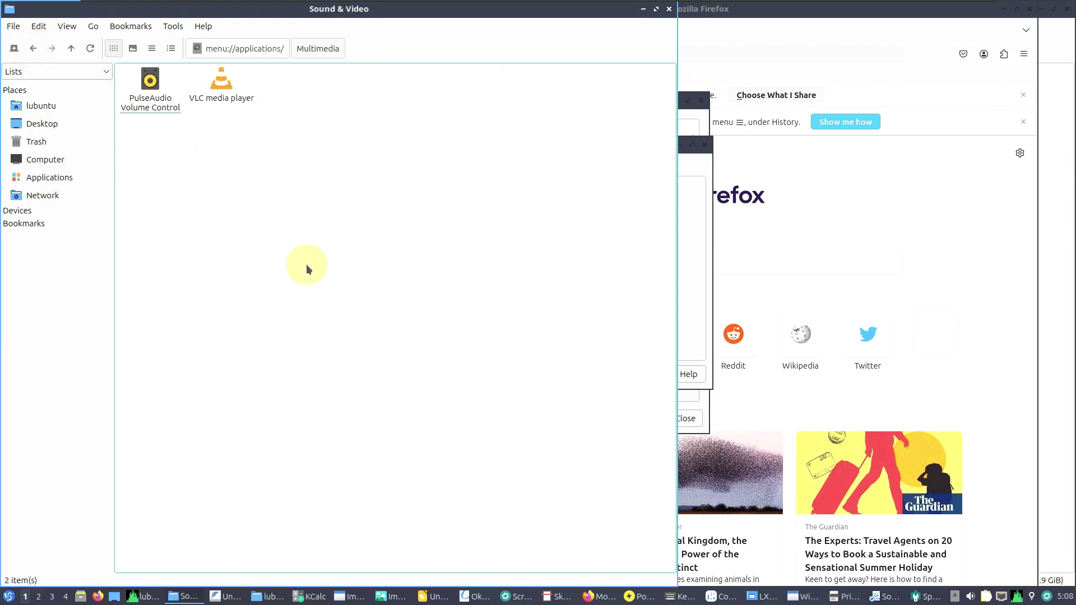
pyautogui.rightClick(227, 93)
pyautogui.click(240, 99)
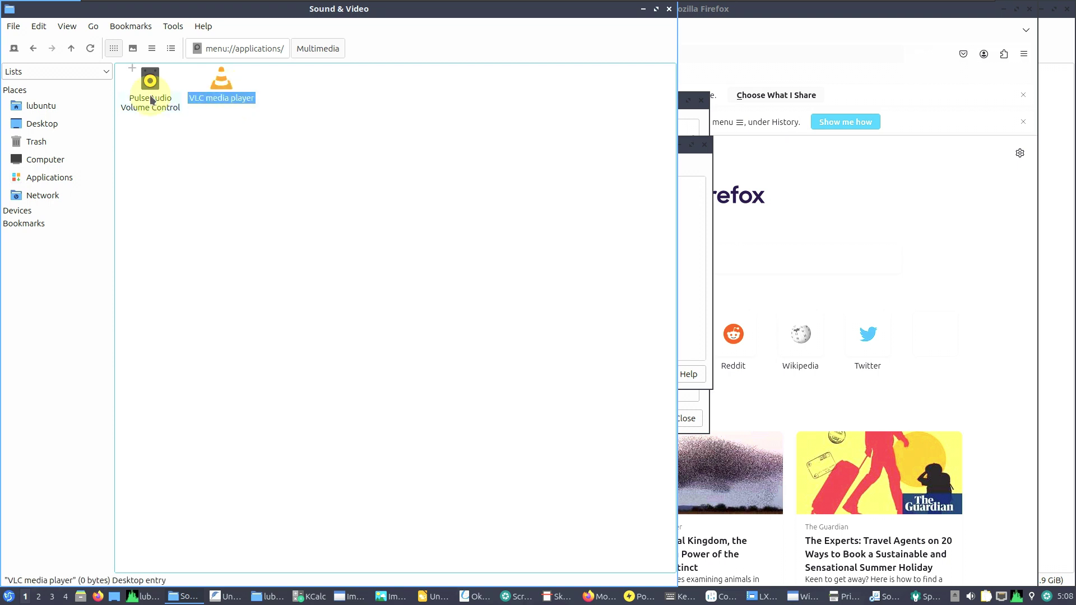
# Launch PulseAudio Volume Control and return to the Applications list in the file manager.
pyautogui.click(175, 109)
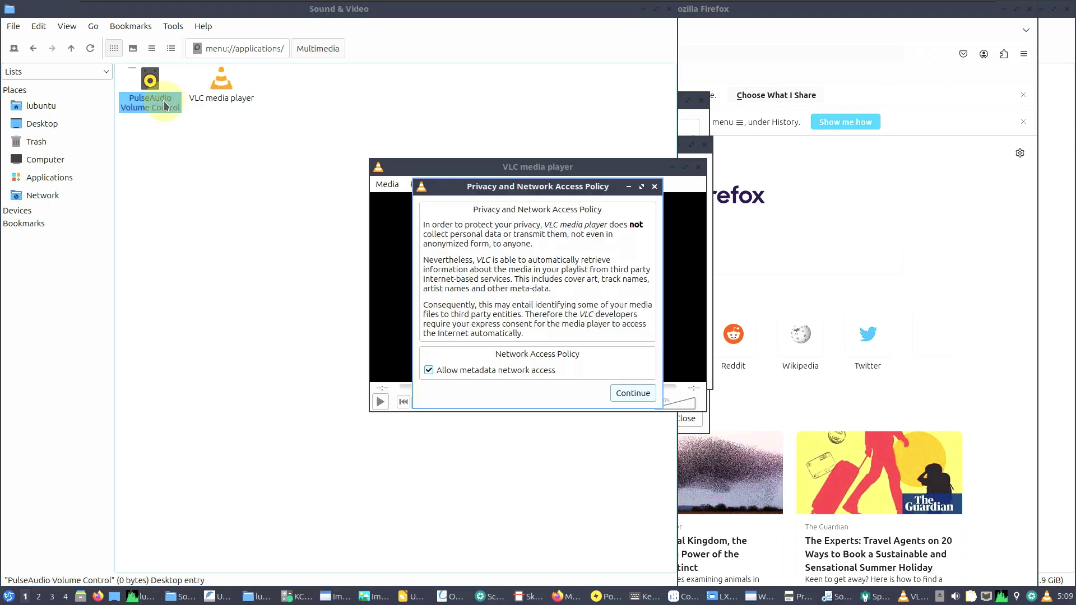
pyautogui.rightClick(163, 100)
pyautogui.click(180, 110)
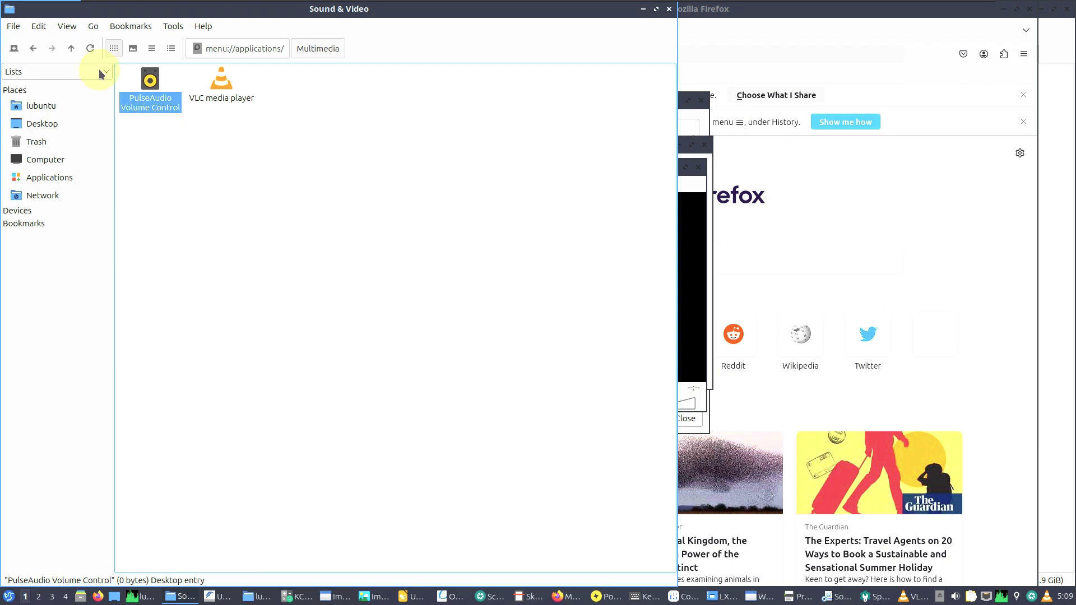
pyautogui.click(33, 48)
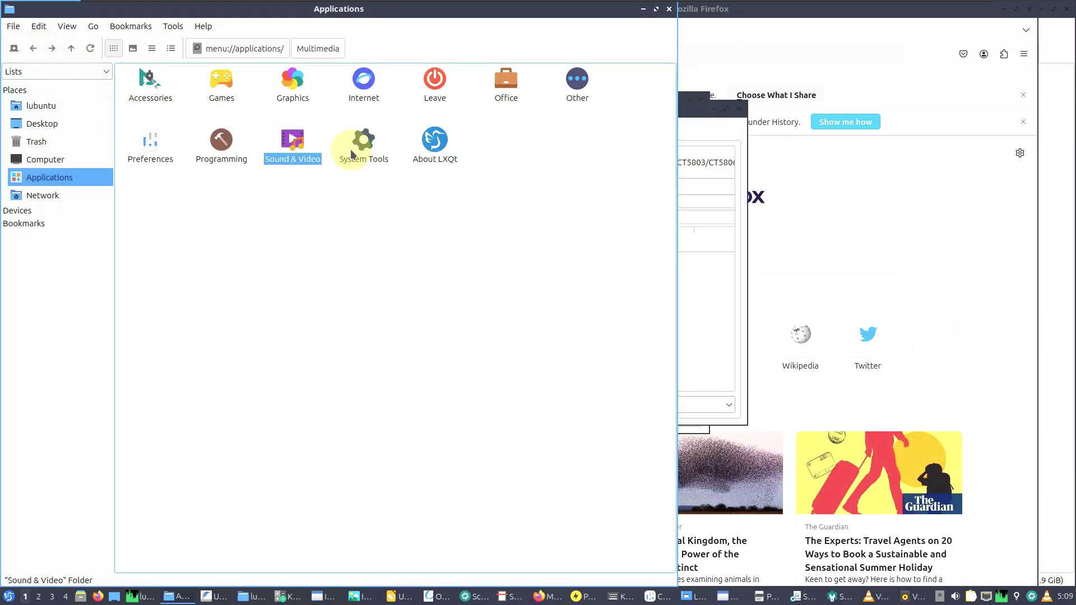
# Open the System Tools category and launch Discover.
pyautogui.rightClick(373, 148)
pyautogui.click(391, 155)
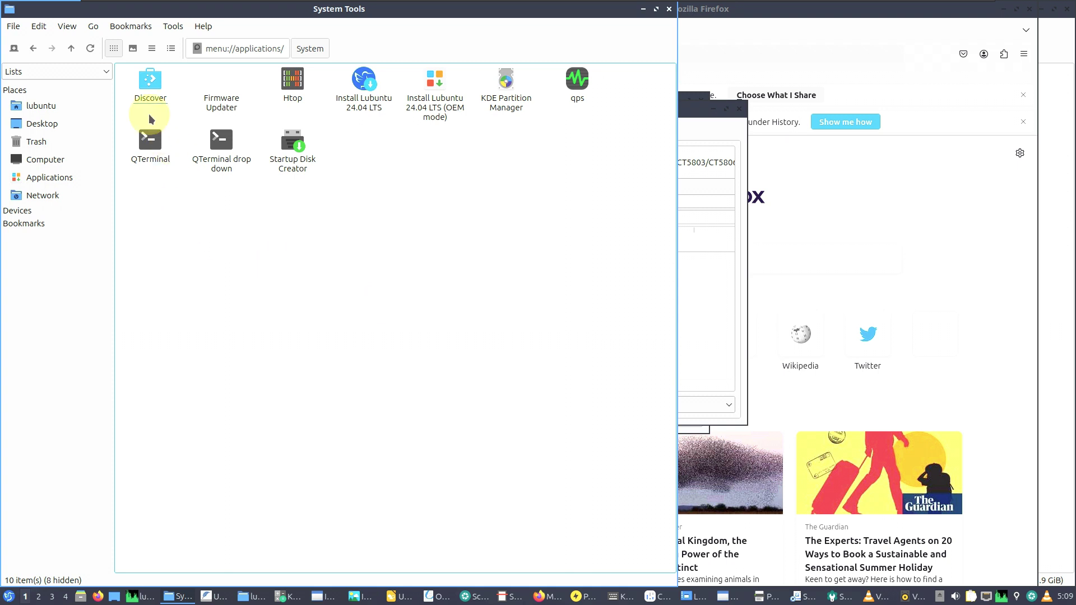
pyautogui.rightClick(149, 95)
pyautogui.click(173, 105)
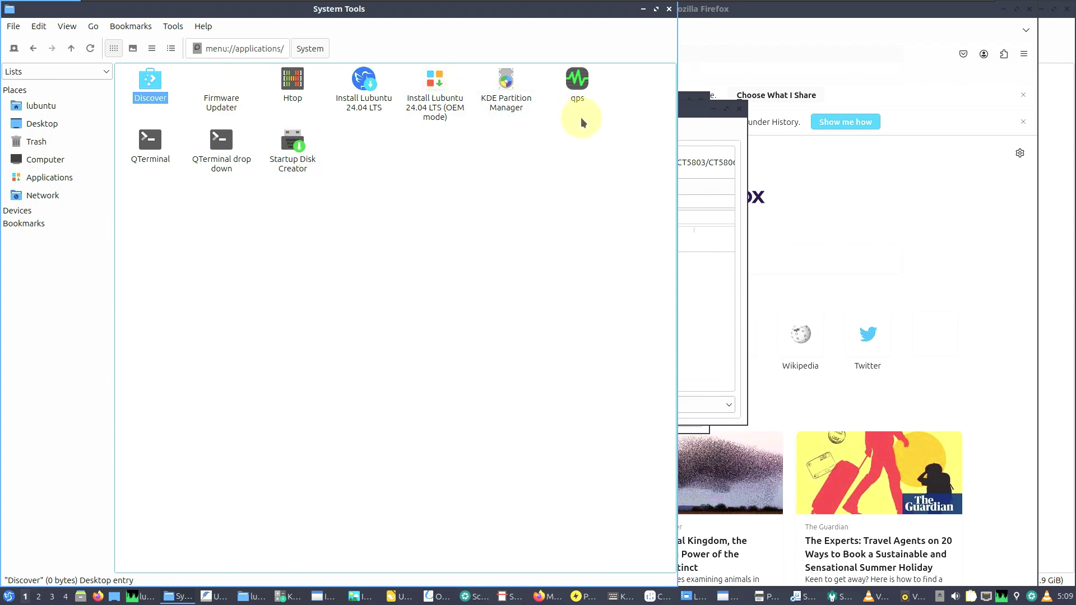
# Launch KDE Partition Manager from System Tools and return to the Applications list.
pyautogui.rightClick(438, 97)
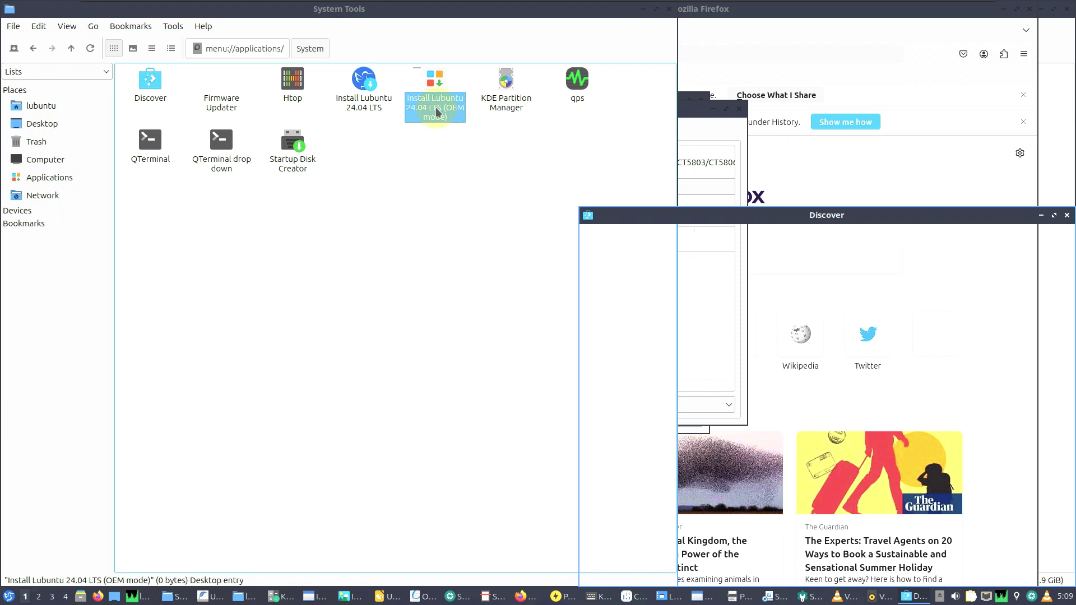
pyautogui.rightClick(512, 101)
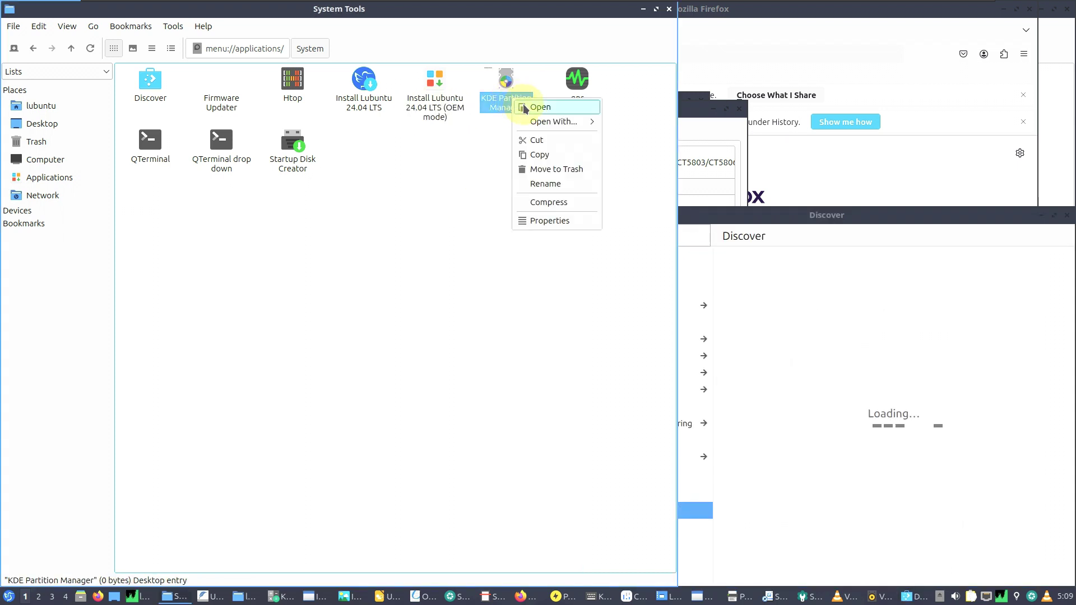
pyautogui.click(523, 164)
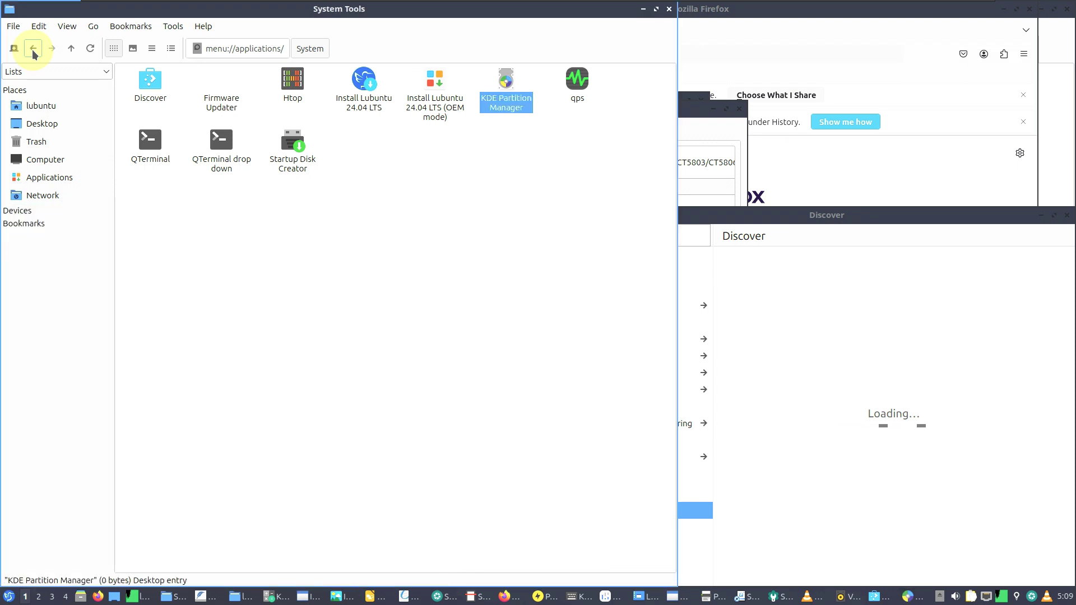
pyautogui.click(34, 49)
pyautogui.click(34, 52)
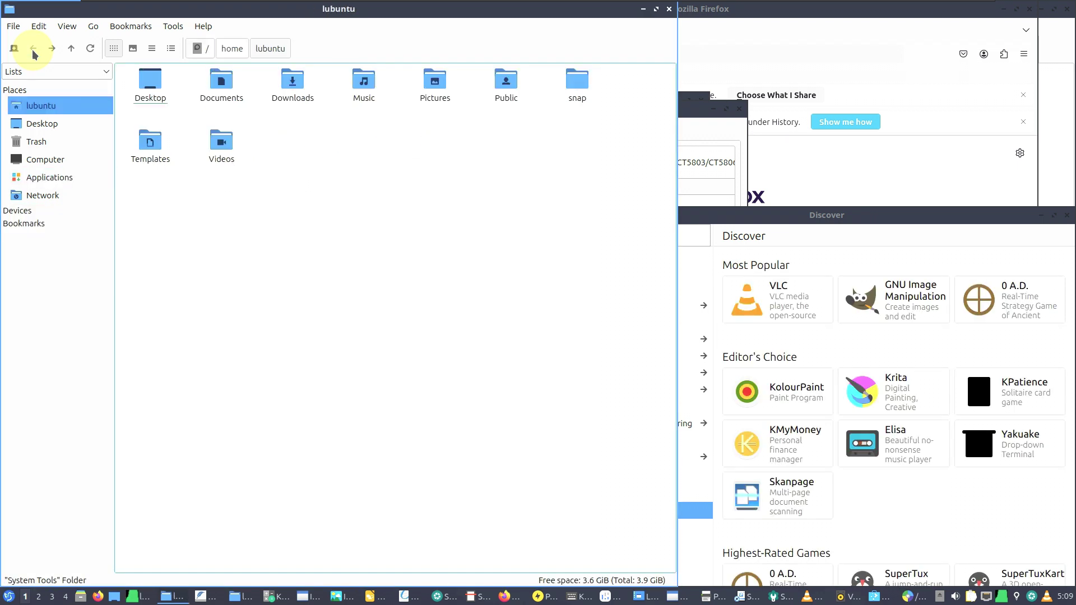
pyautogui.click(53, 52)
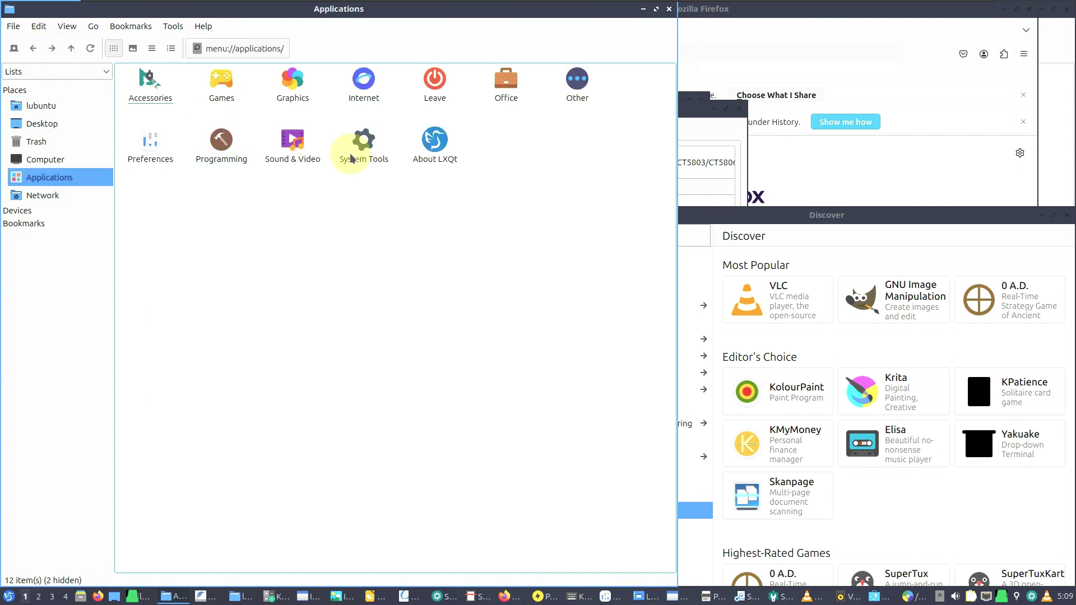
# Open the About LXQt window from the Applications list and bring the file manager back to the front.
pyautogui.rightClick(429, 158)
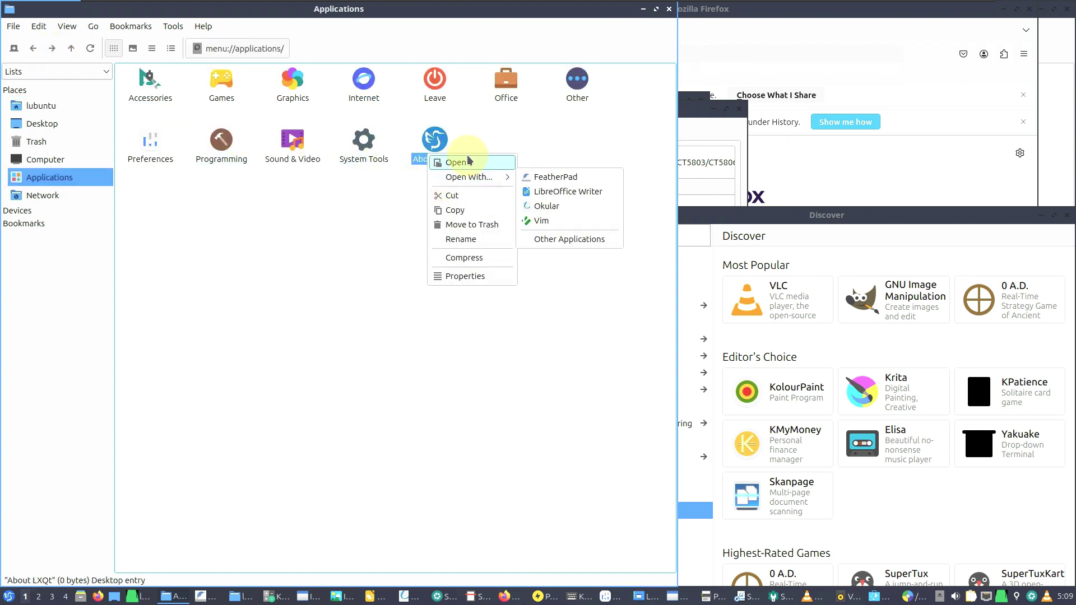
pyautogui.press('Escape')
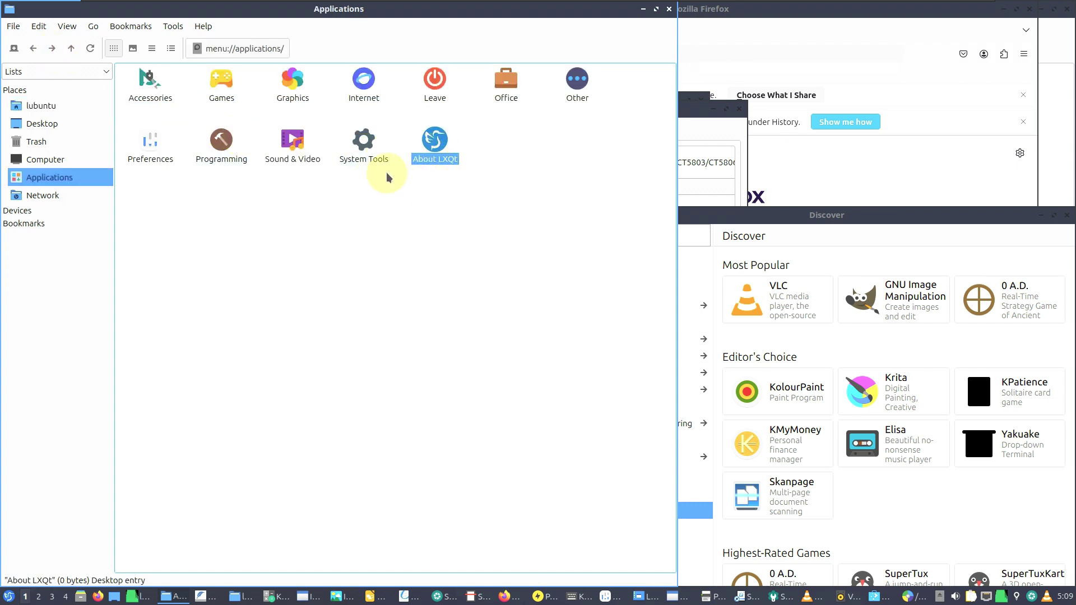
pyautogui.press('Return')
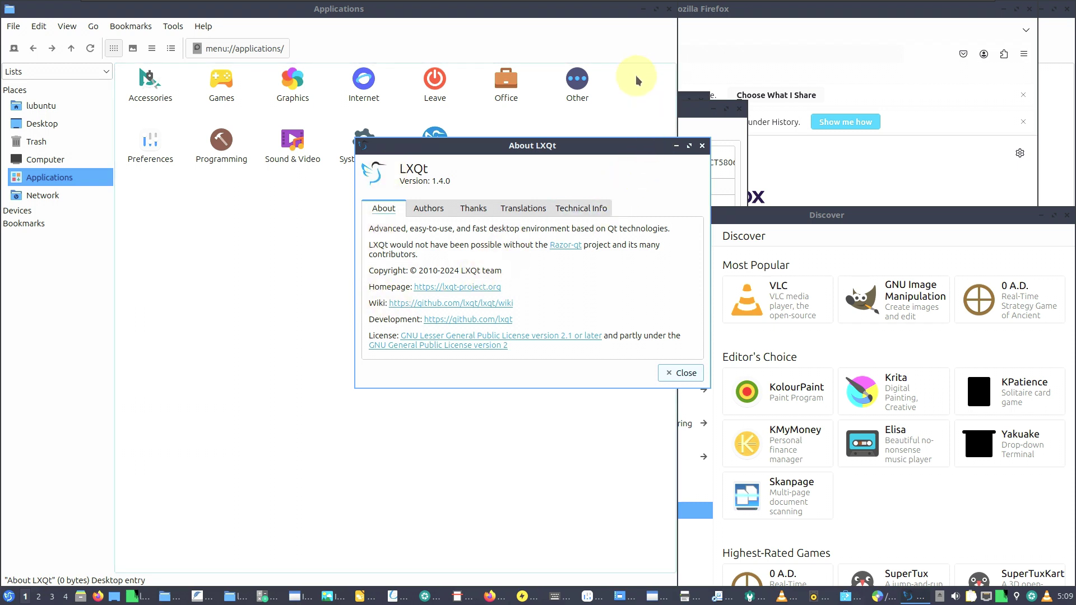
pyautogui.press('Escape')
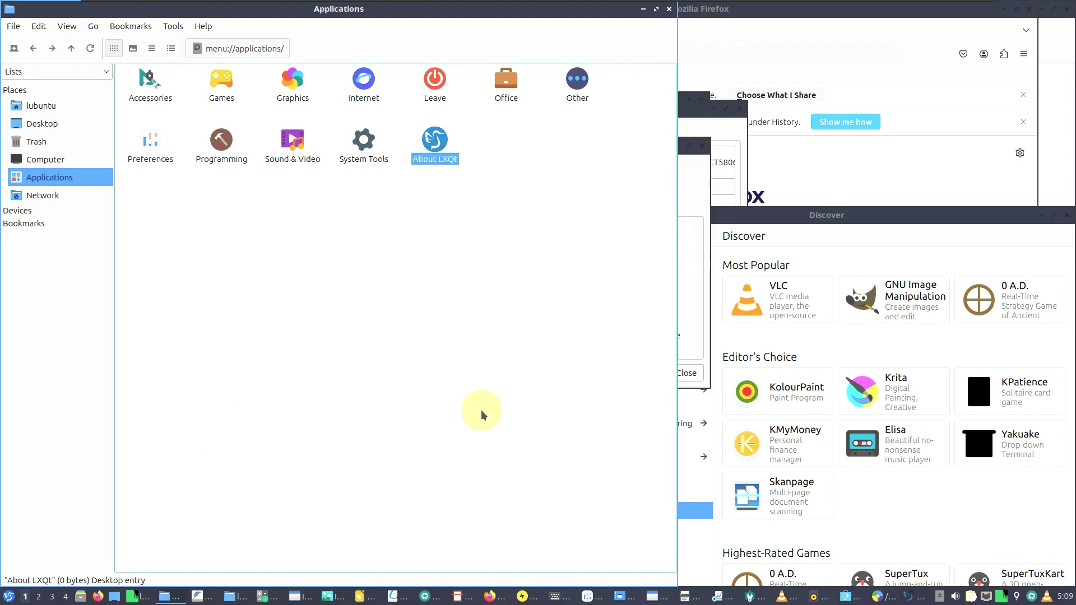
# Switch to the qps process viewer, maximize its window and go to the head of the process list.
pyautogui.click(136, 597)
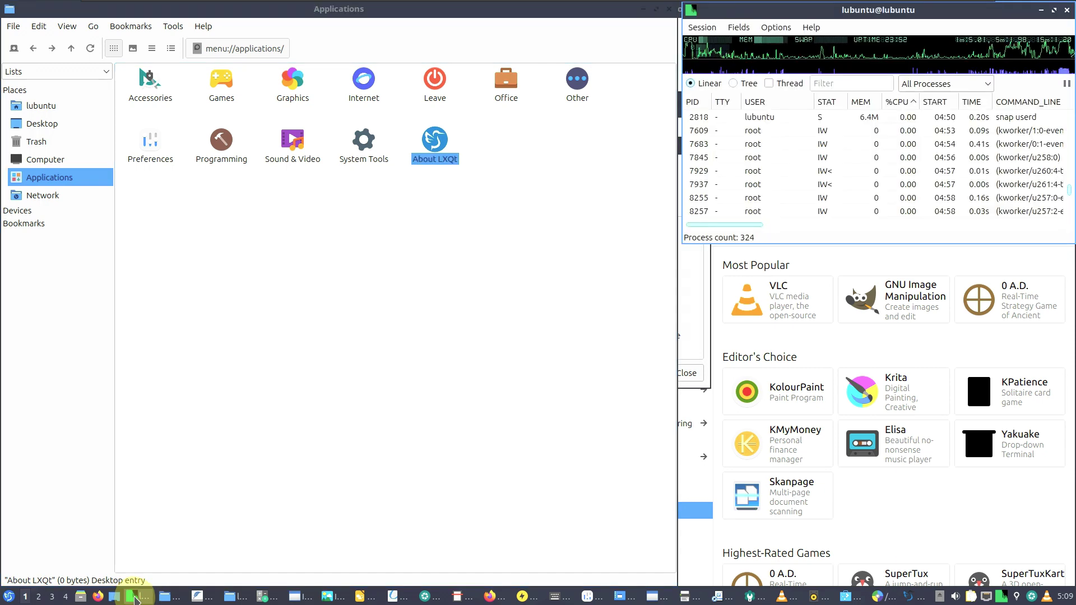
pyautogui.scroll(2, 829, 145)
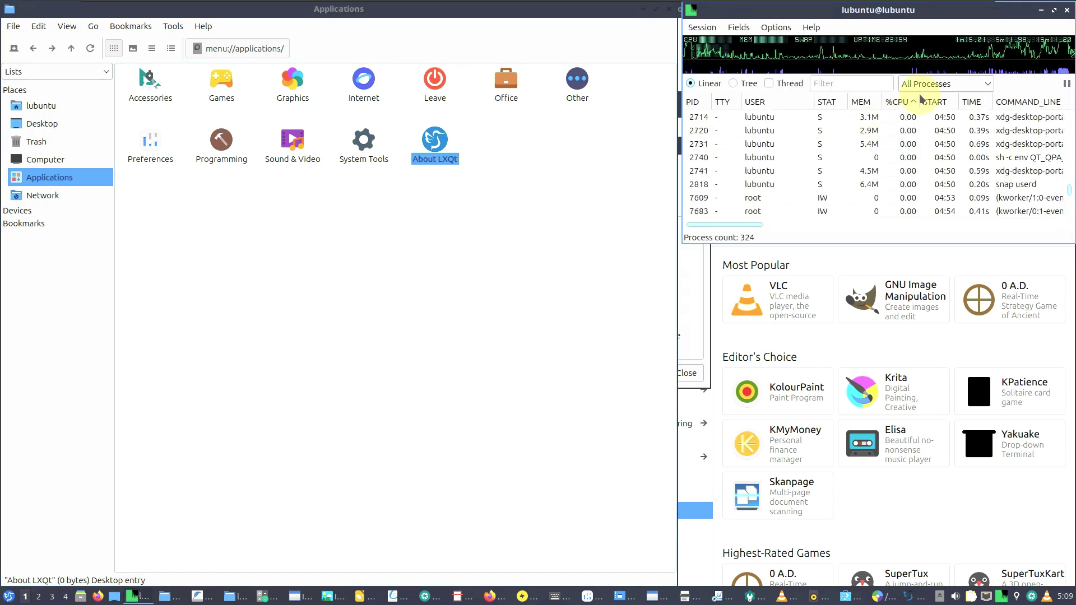
pyautogui.click(1053, 15)
pyautogui.scroll(-2, 426, 224)
pyautogui.scroll(3, 316, 269)
pyautogui.scroll(10, 320, 293)
pyautogui.scroll(18, 316, 293)
pyautogui.scroll(15, 317, 292)
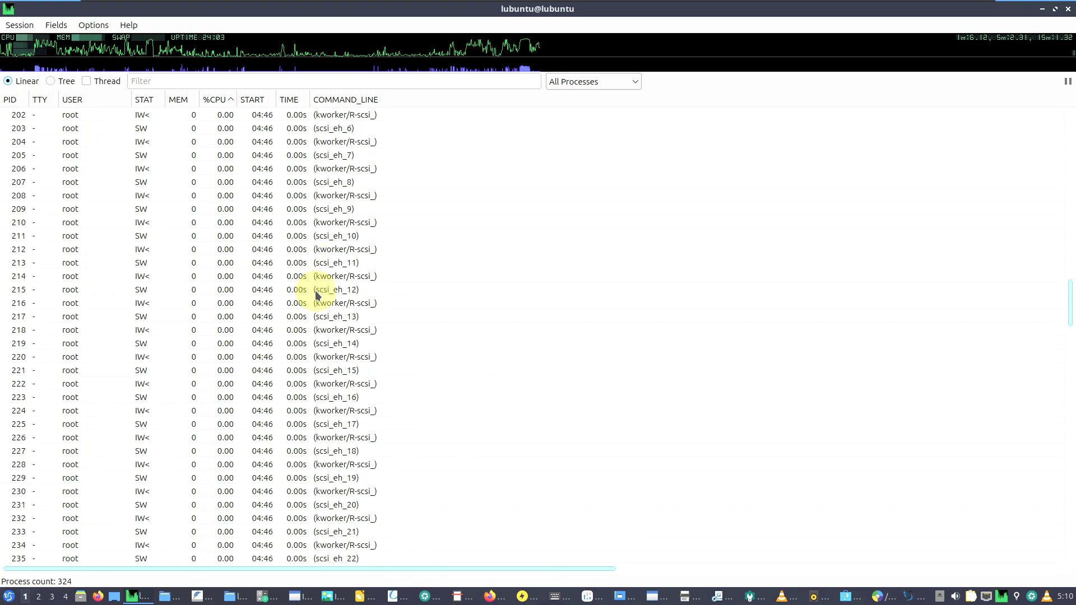
pyautogui.scroll(20, 317, 294)
pyautogui.scroll(20, 316, 295)
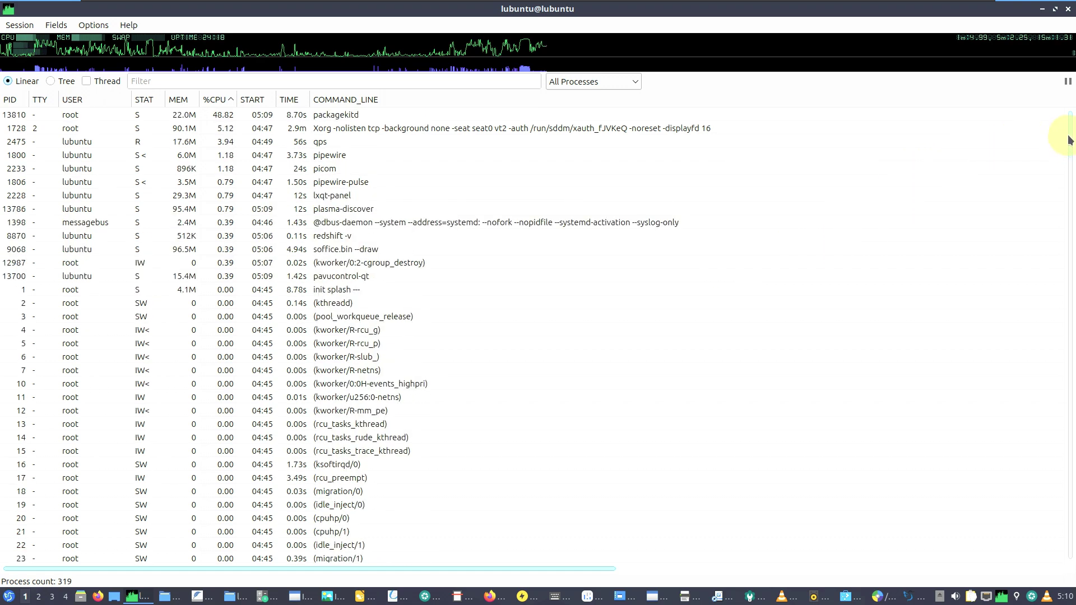
pyautogui.moveTo(1068, 150); pyautogui.dragTo(1019, 130)
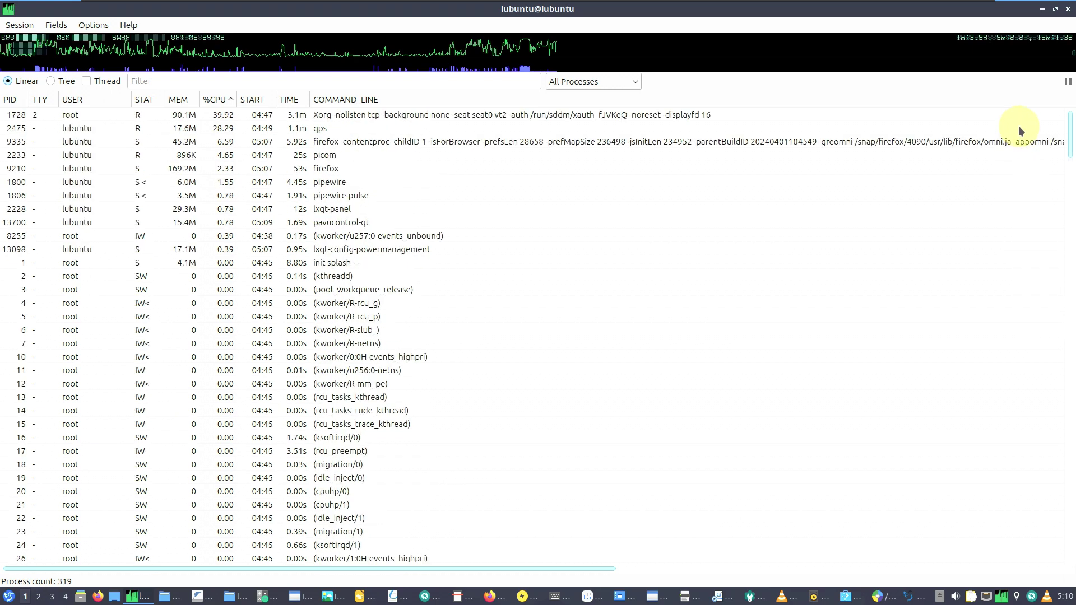
# Examine the I/O summary, swap and uptime details in the system graph area above the process list.
pyautogui.moveTo(19, 43)
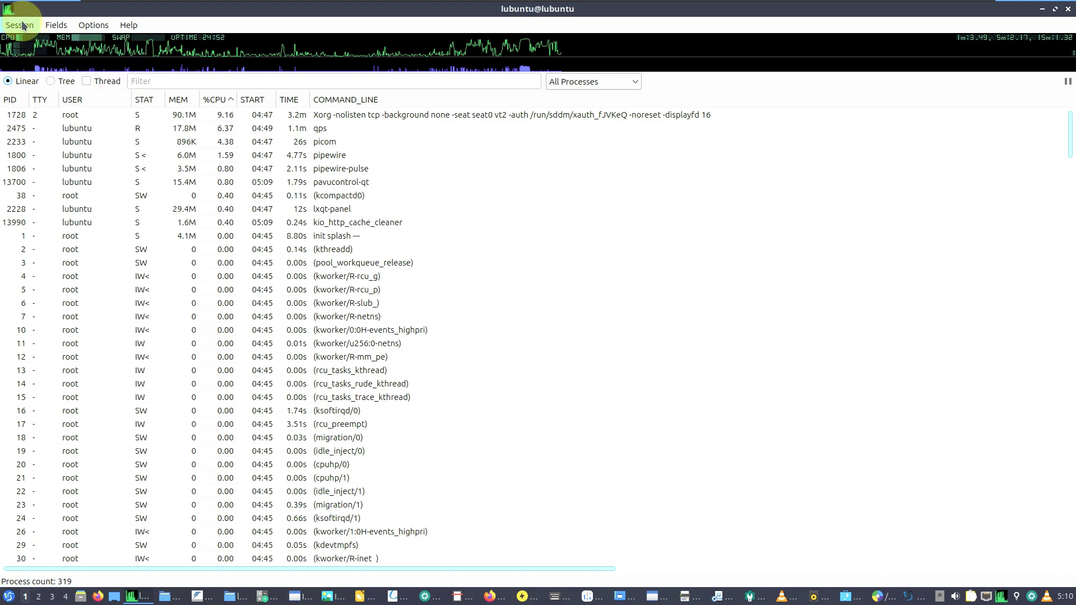
pyautogui.moveTo(66, 60)
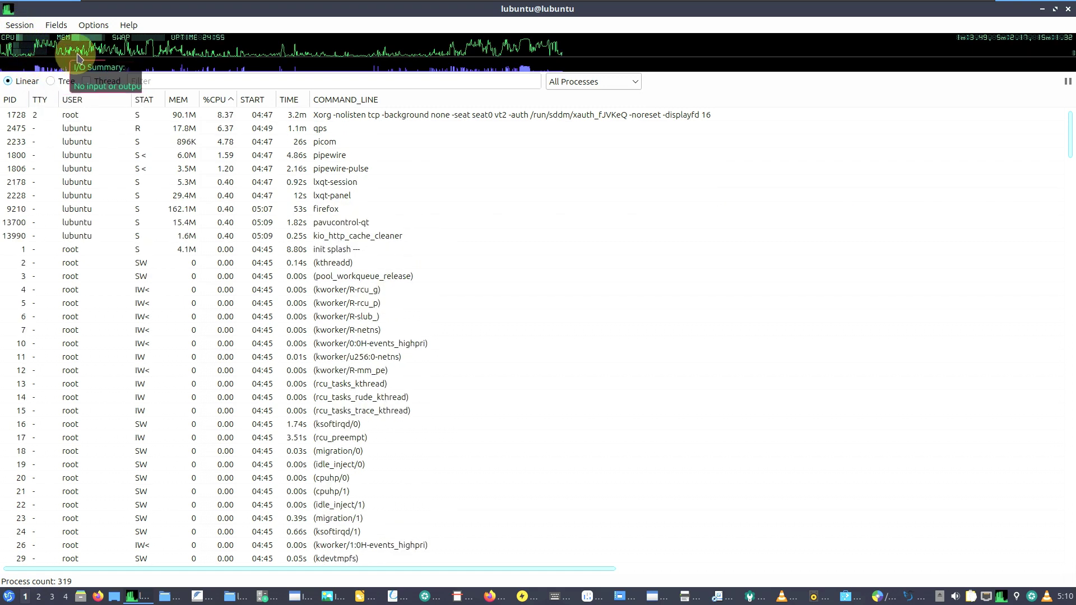
pyautogui.moveTo(151, 45)
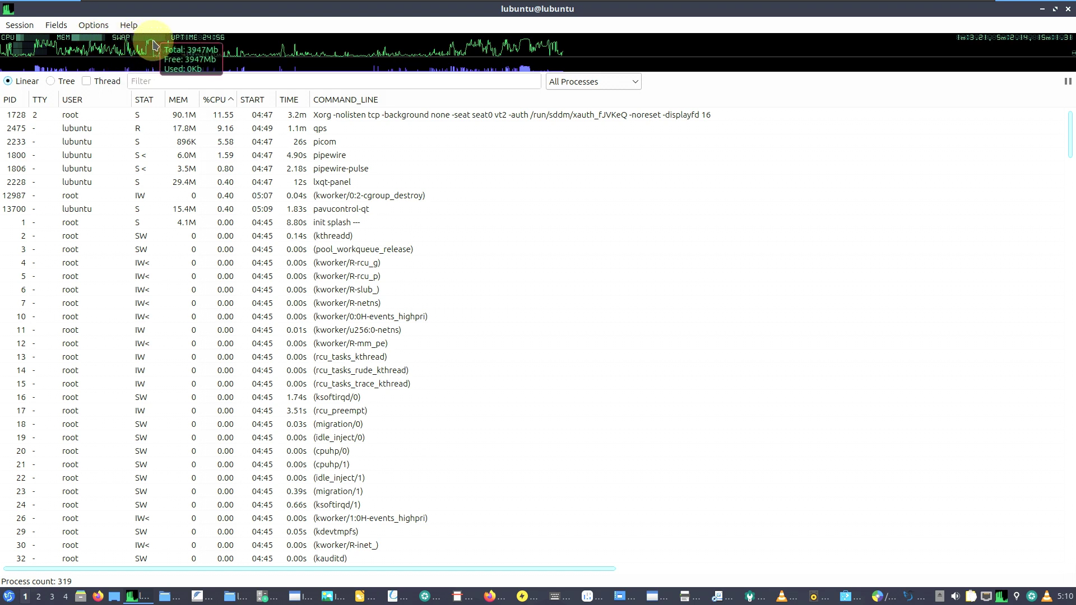
pyautogui.moveTo(186, 45)
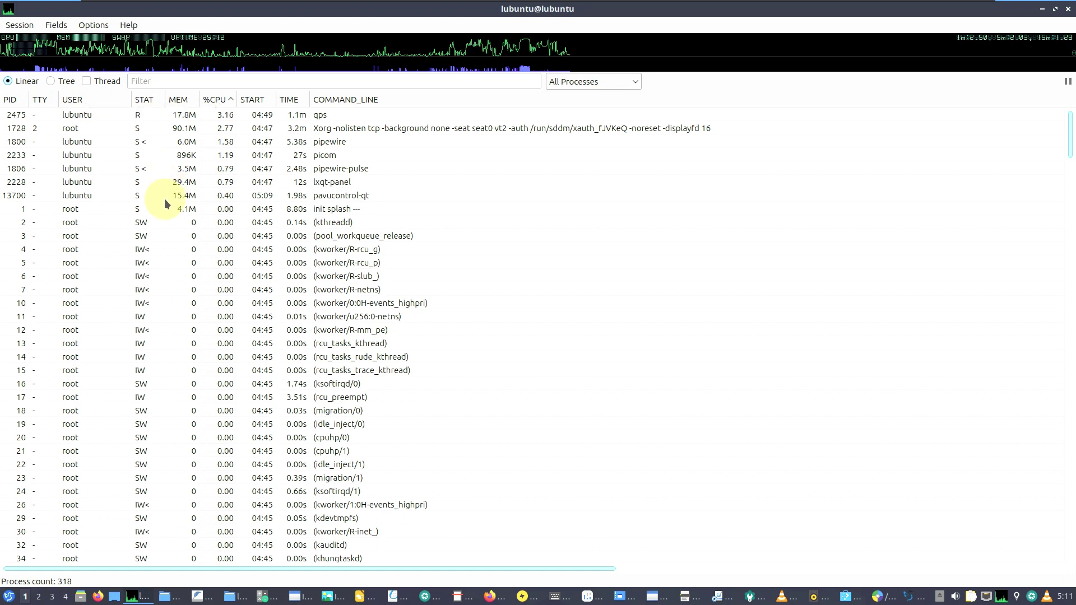
# Look through the complete list of processes, from the most active to the idle ones, and return to its beginning.
pyautogui.scroll(-10, 165, 201)
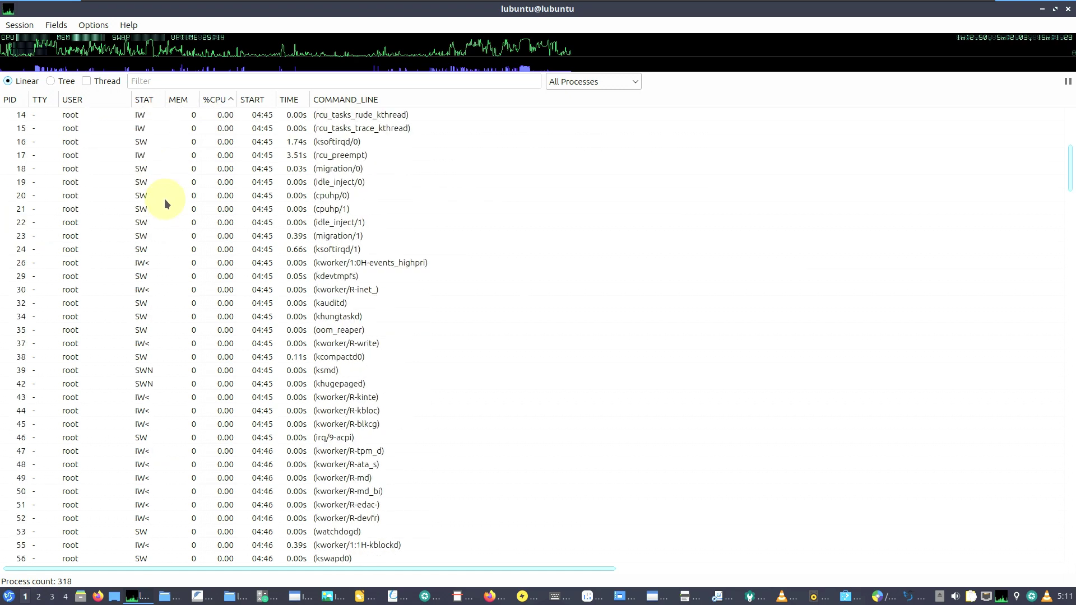
pyautogui.scroll(-16, 164, 201)
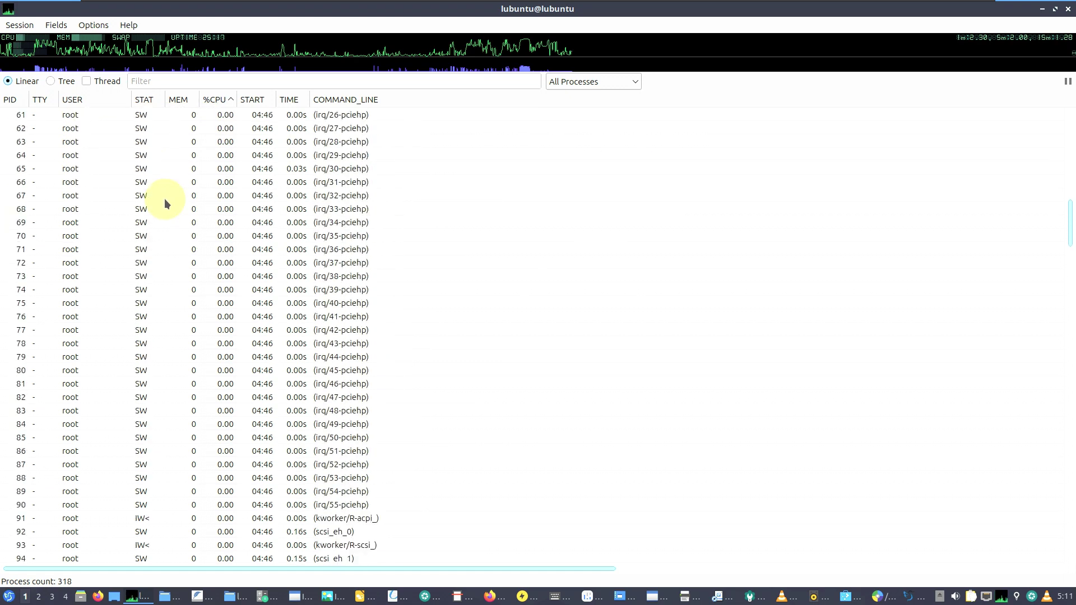
pyautogui.scroll(-16, 164, 202)
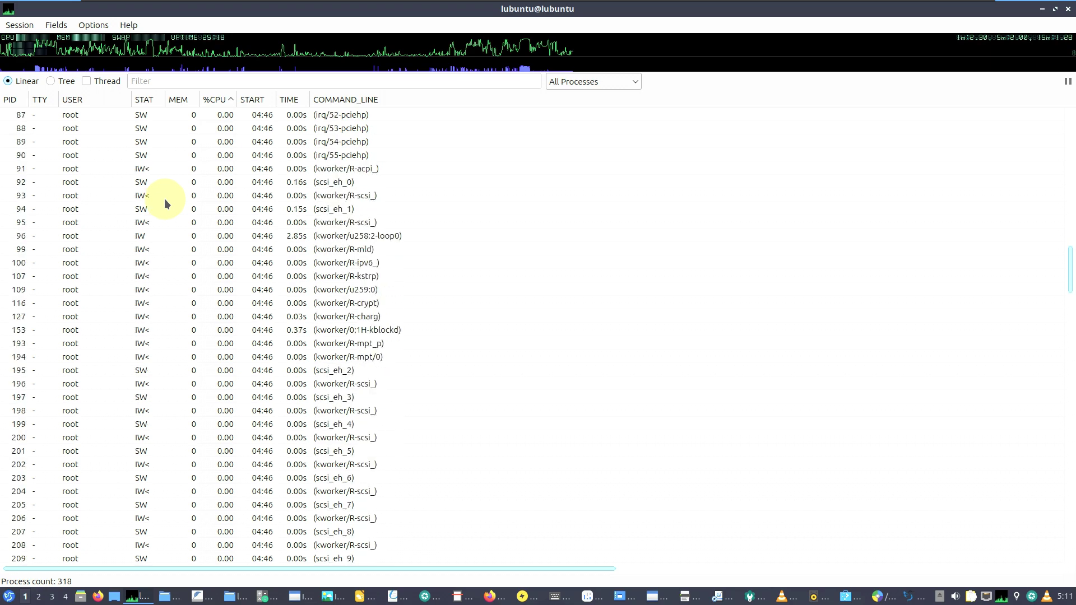
pyautogui.scroll(-10, 165, 202)
pyautogui.scroll(-10, 164, 201)
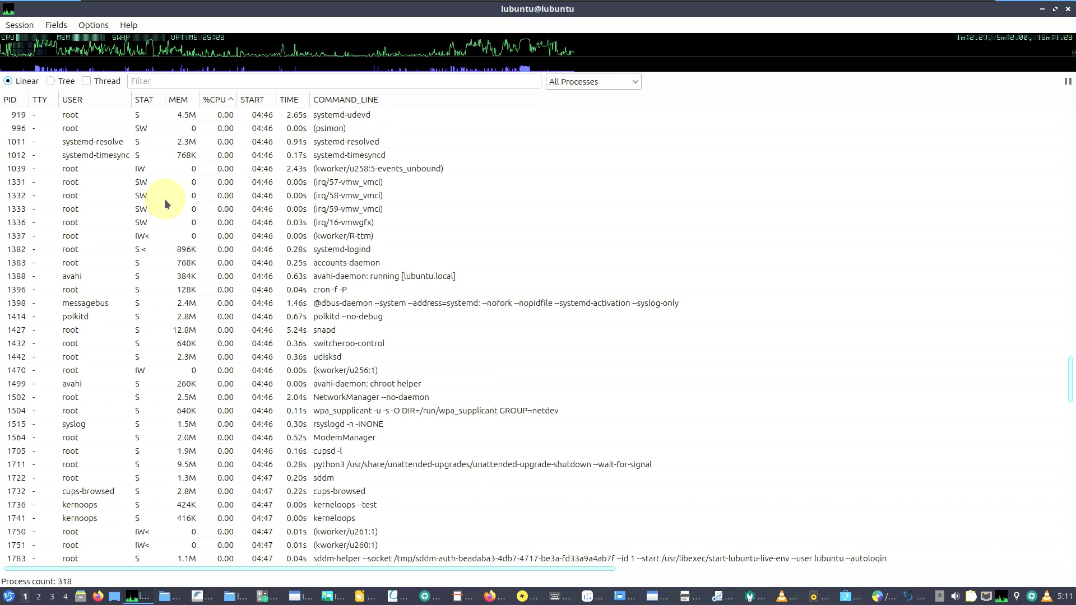
pyautogui.scroll(-1, 649, 385)
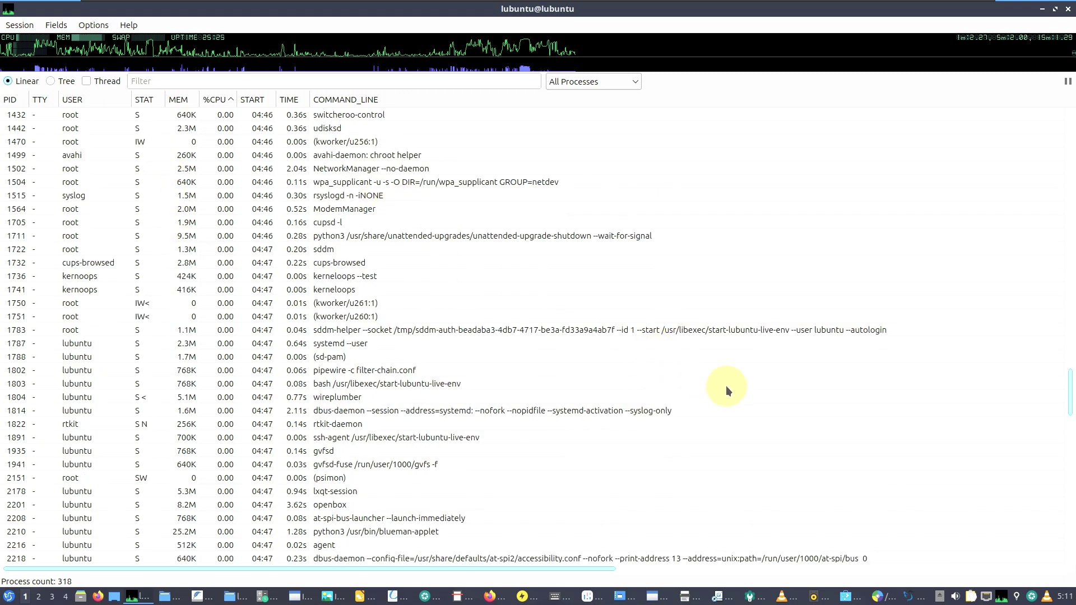
pyautogui.scroll(-1, 1020, 409)
pyautogui.moveTo(1068, 421); pyautogui.dragTo(1021, 108)
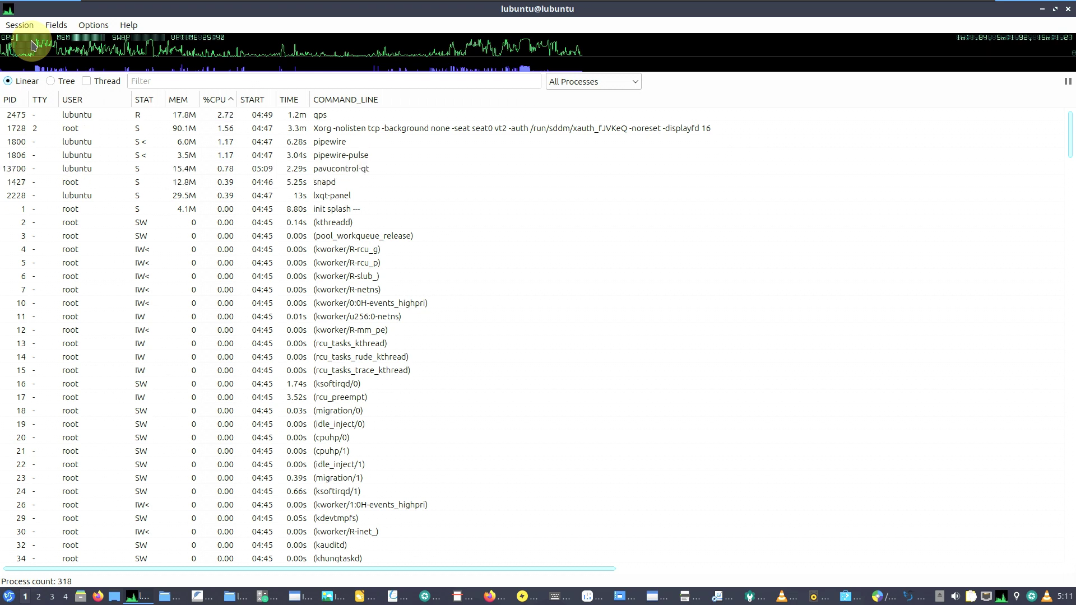
# Examine the CPU usage and I/O summaries at several points along the activity graphs, plus the uptime description.
pyautogui.moveTo(39, 47)
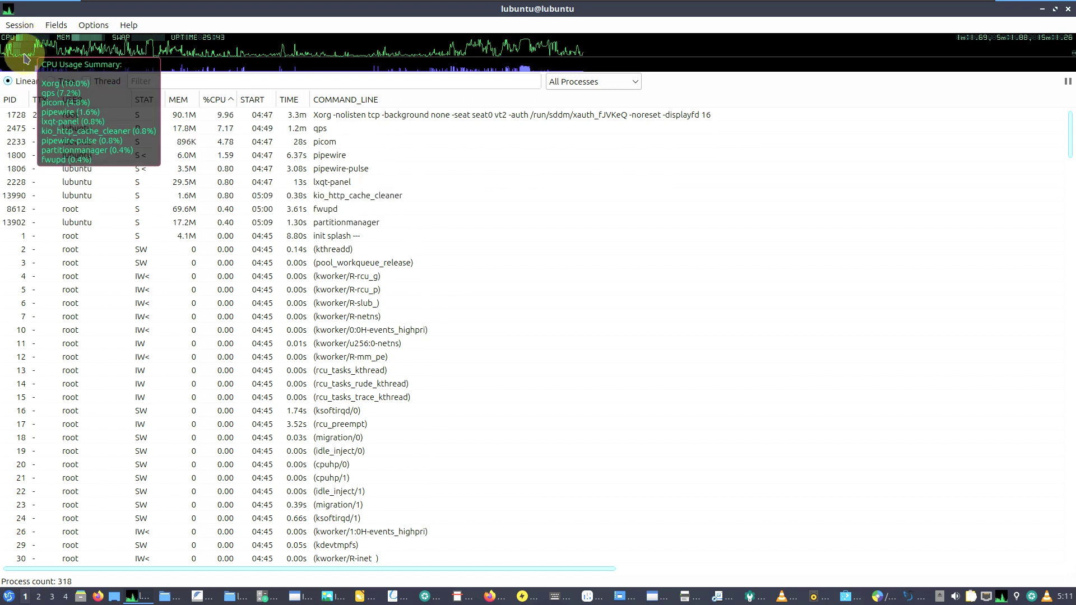
pyautogui.moveTo(110, 76)
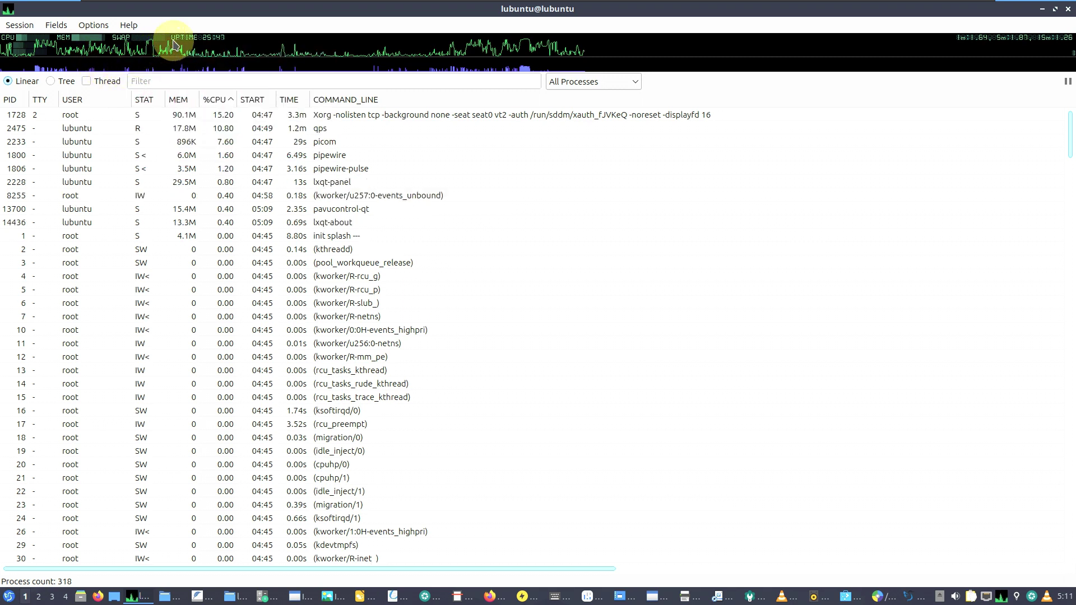
pyautogui.moveTo(199, 45)
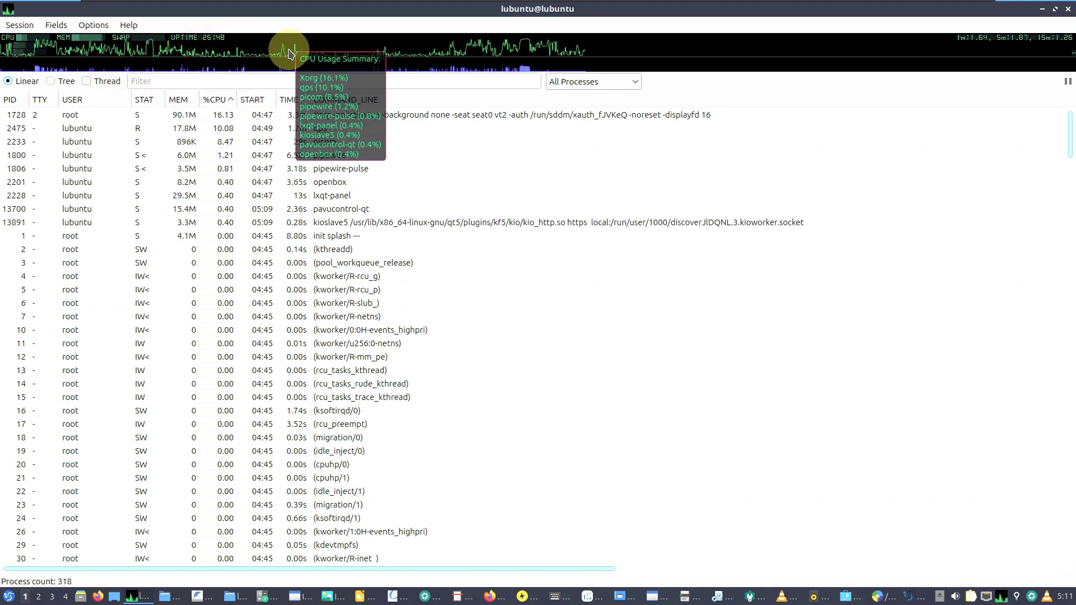
pyautogui.moveTo(524, 70)
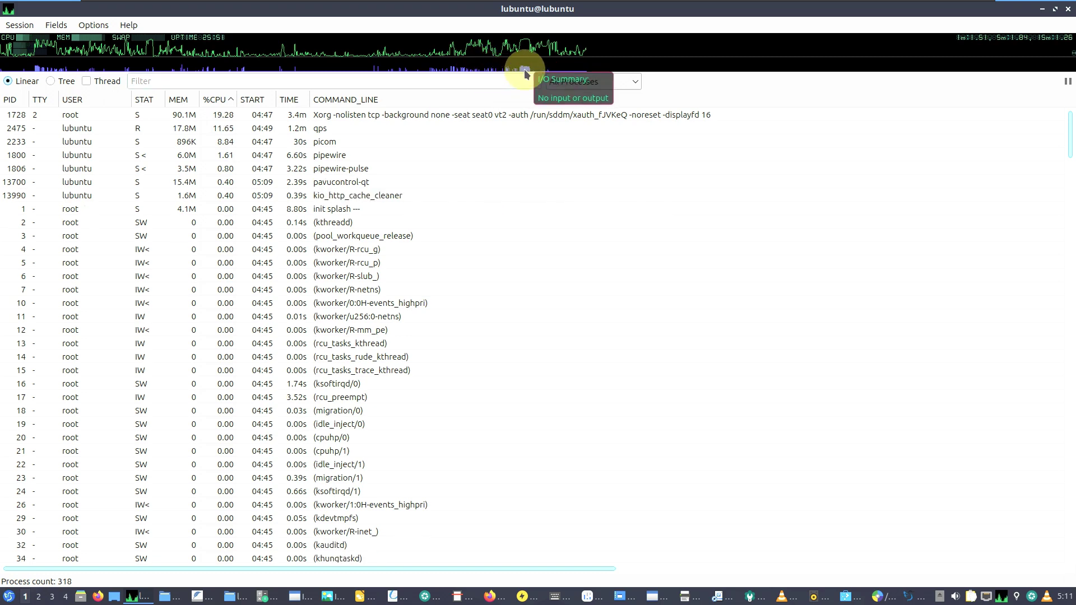
pyautogui.moveTo(563, 53)
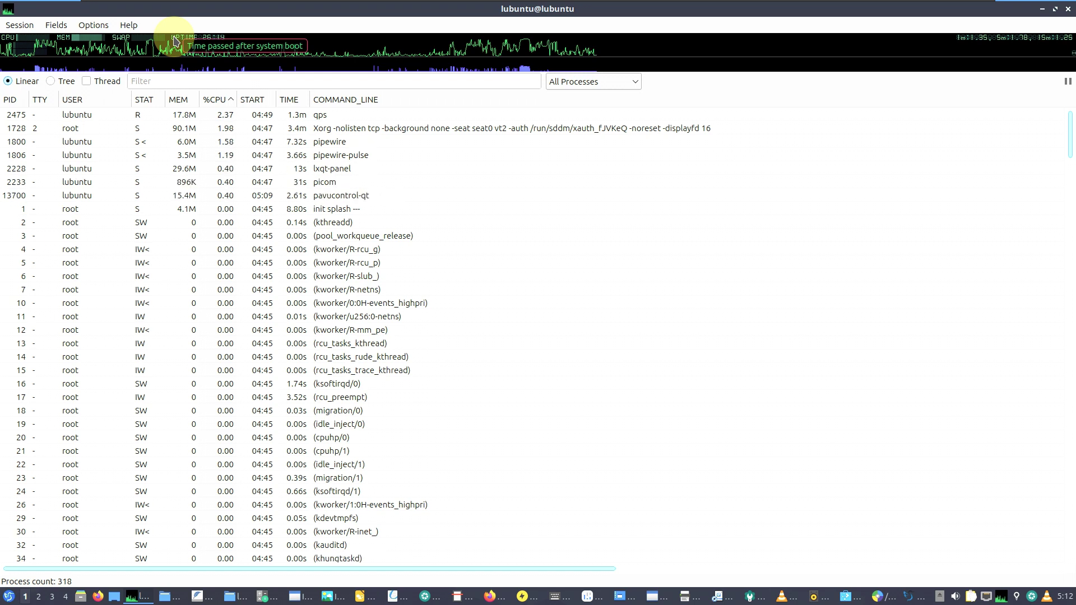
pyautogui.moveTo(132, 56)
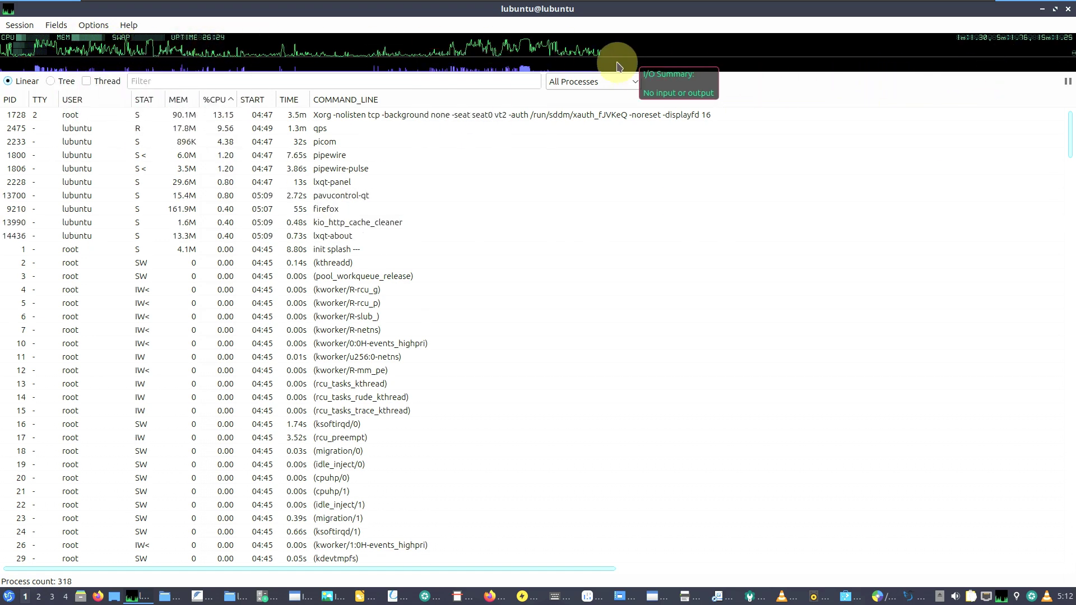
# Filter the process list to Your Processes and look through the entries to the end.
pyautogui.click(572, 82)
pyautogui.click(580, 110)
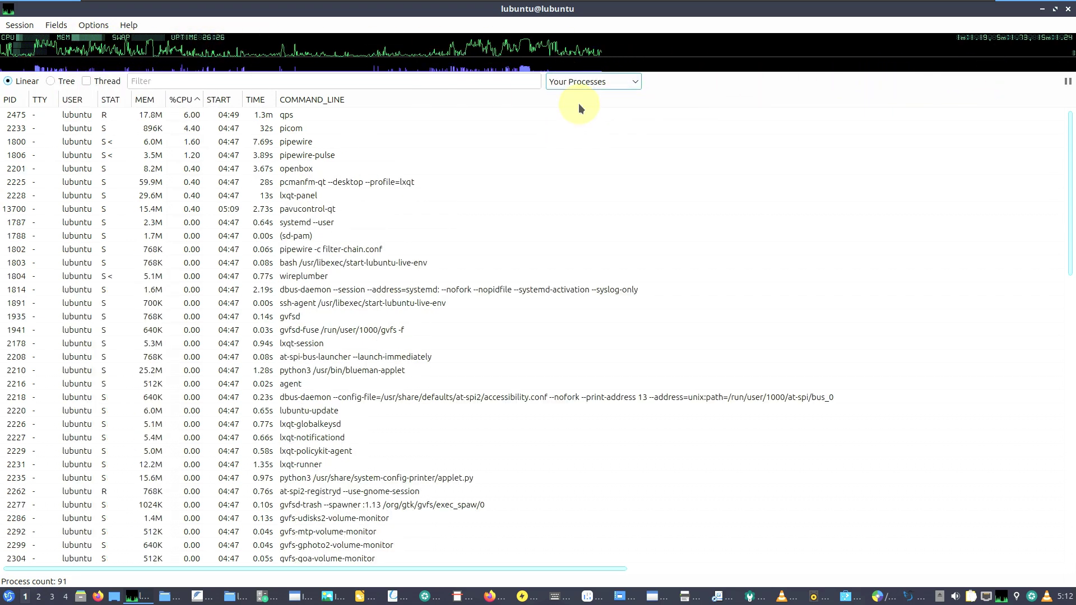
pyautogui.scroll(-19, 507, 267)
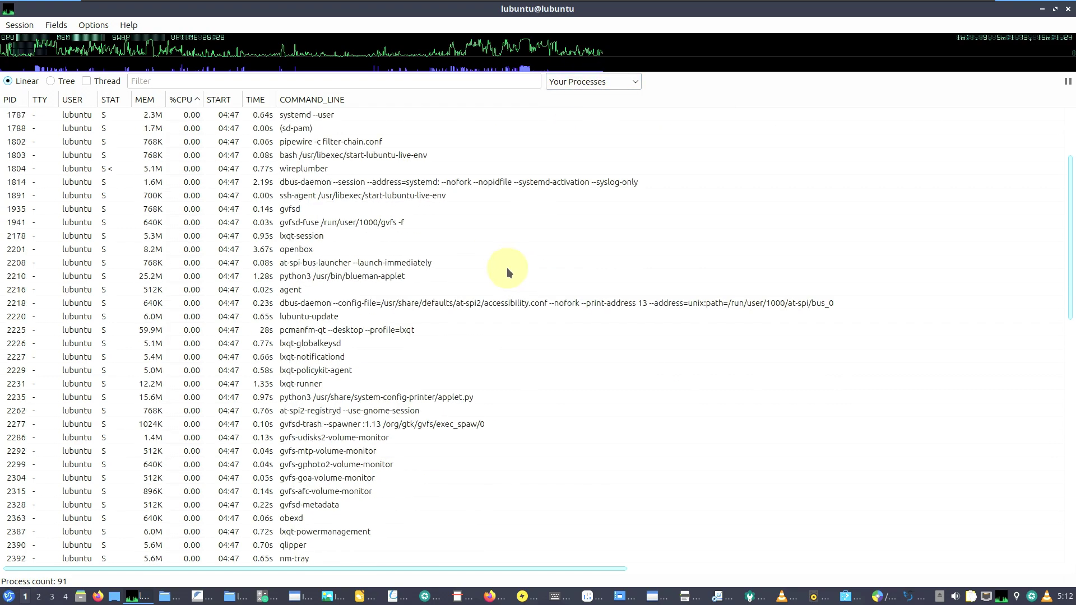
pyautogui.scroll(-4, 515, 269)
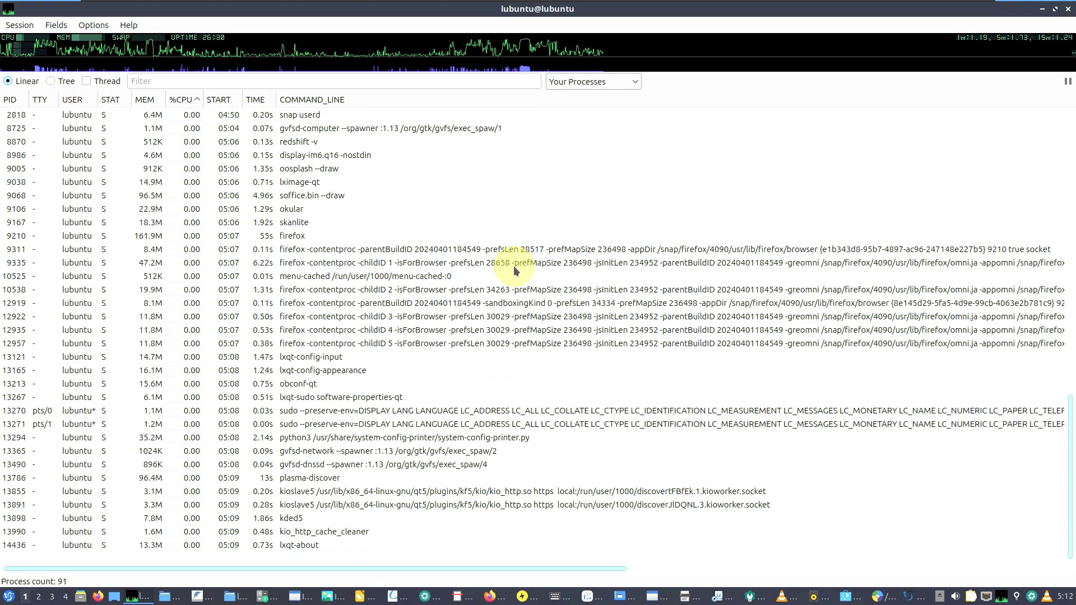
# Switch the process filter to Non-Root Processes and view the end of the list.
pyautogui.click(567, 82)
pyautogui.click(579, 120)
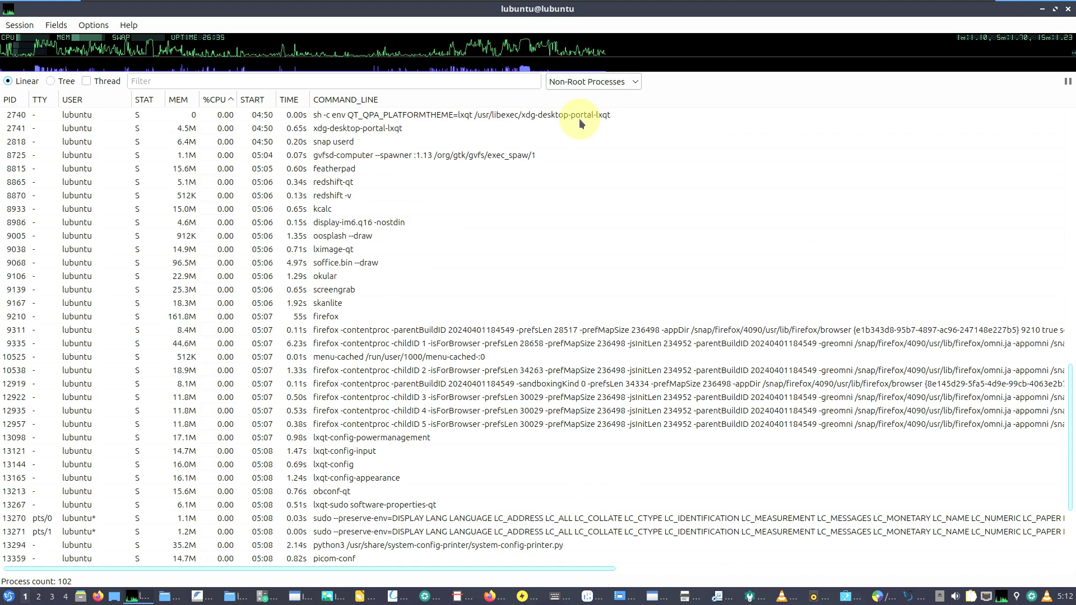
pyautogui.scroll(-4, 579, 119)
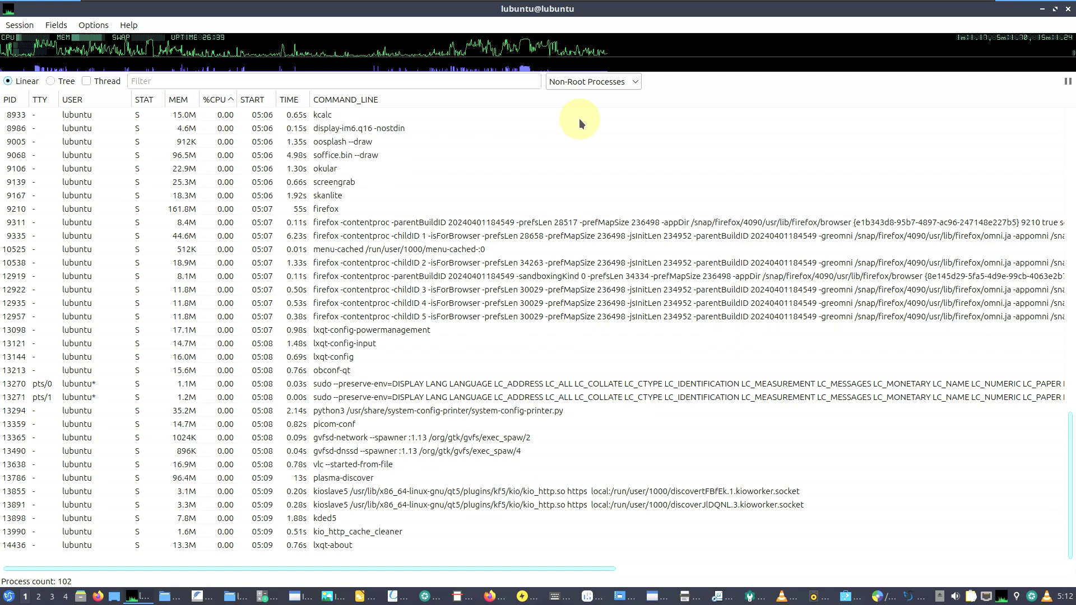
# Review the start of the non-root list and switch the process filter to Running Processes.
pyautogui.scroll(13, 579, 119)
pyautogui.scroll(10, 579, 119)
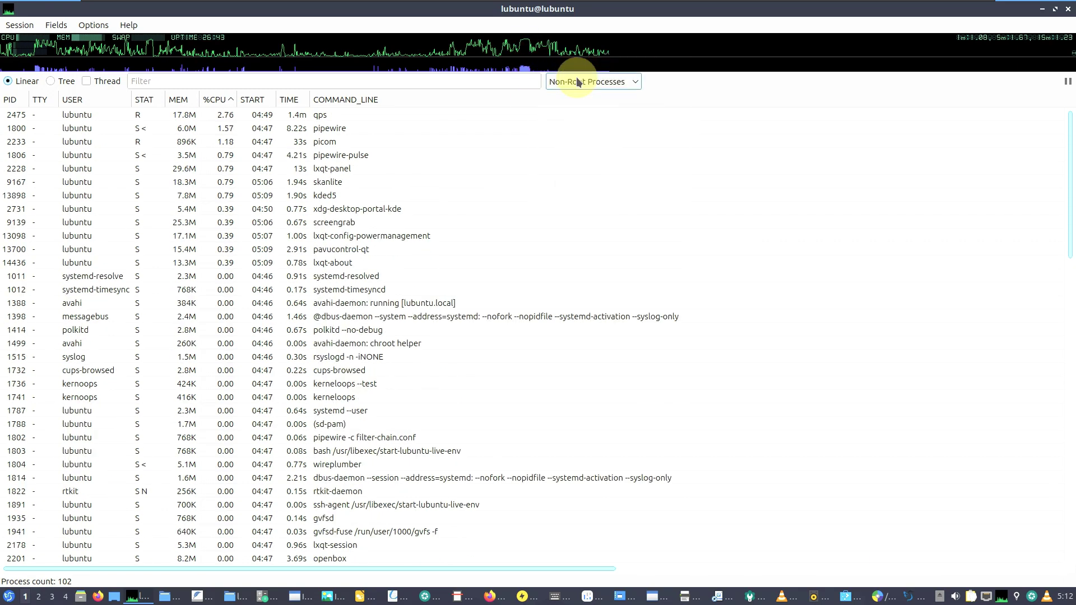
pyautogui.click(577, 81)
pyautogui.click(585, 136)
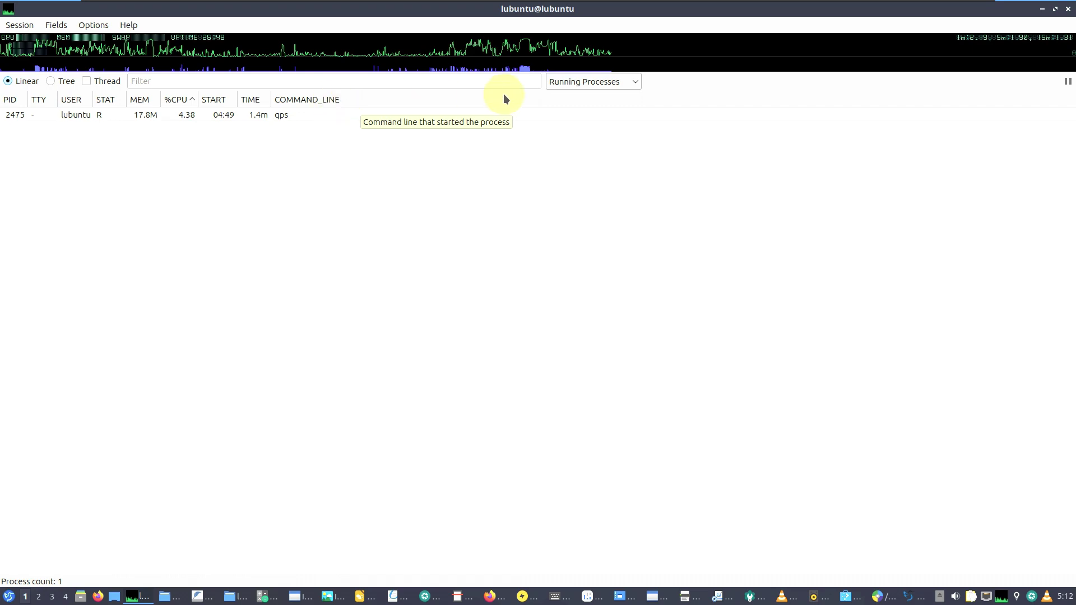
# Set the process filter back to All Processes and restore the qps window to its smaller size.
pyautogui.click(557, 87)
pyautogui.click(563, 96)
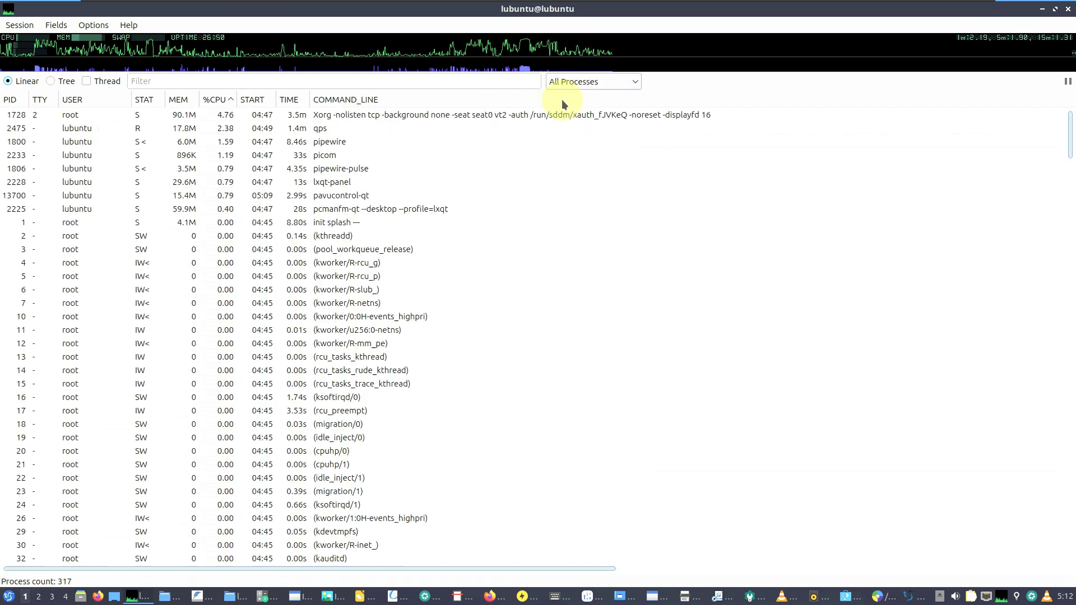
pyautogui.click(1054, 12)
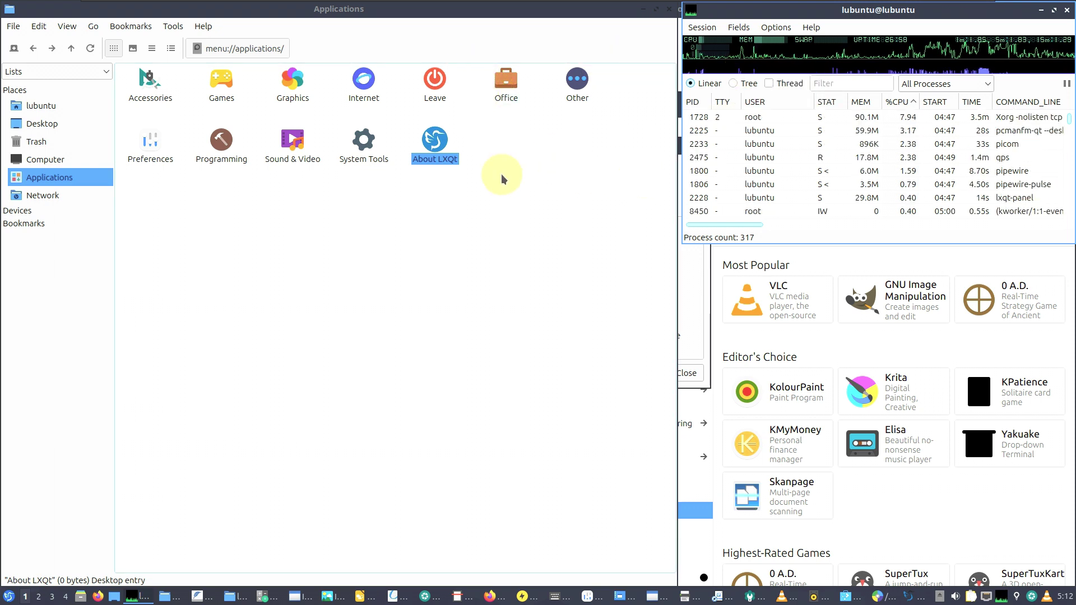
# View the file manager's About information, dismiss it and close the file manager window.
pyautogui.click(212, 28)
pyautogui.click(219, 49)
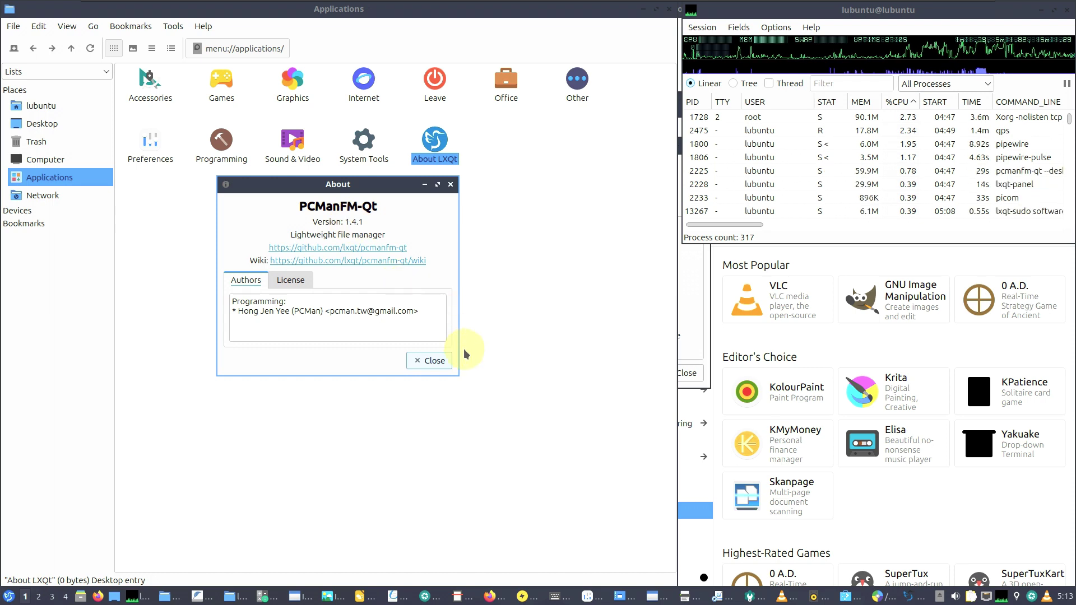
pyautogui.click(436, 362)
pyautogui.click(668, 9)
# Bring KDE Partition Manager into focus, view its About information and close that dialog.
pyautogui.click(259, 233)
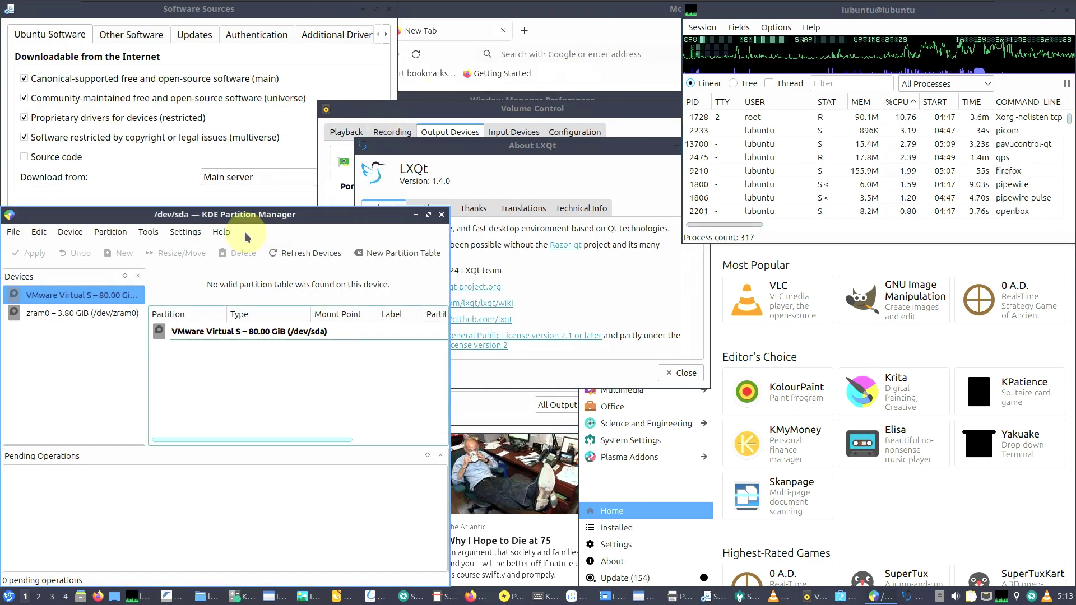
pyautogui.click(221, 231)
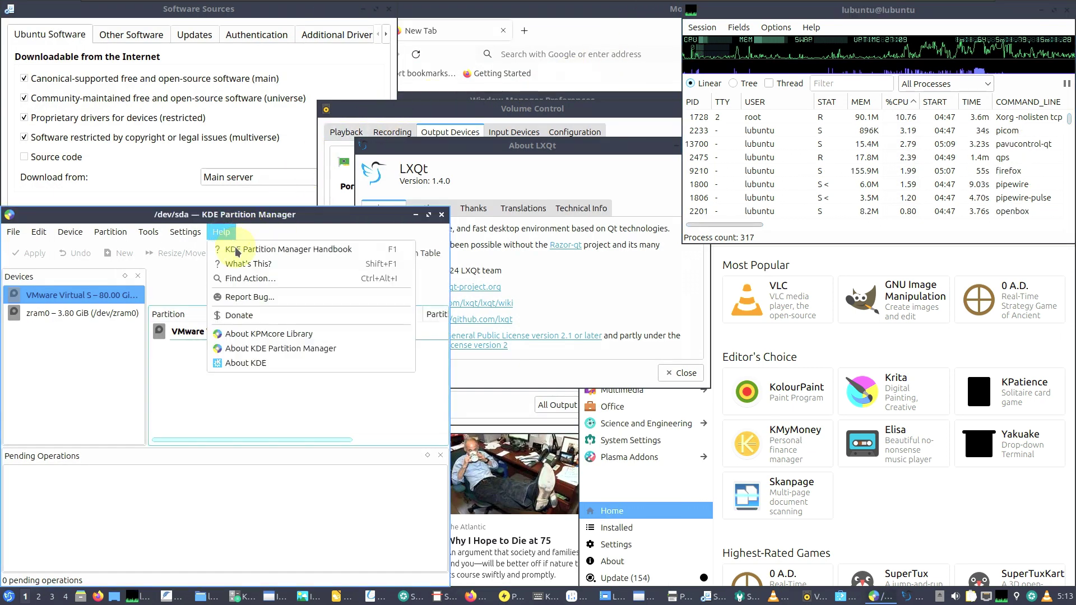
pyautogui.click(249, 350)
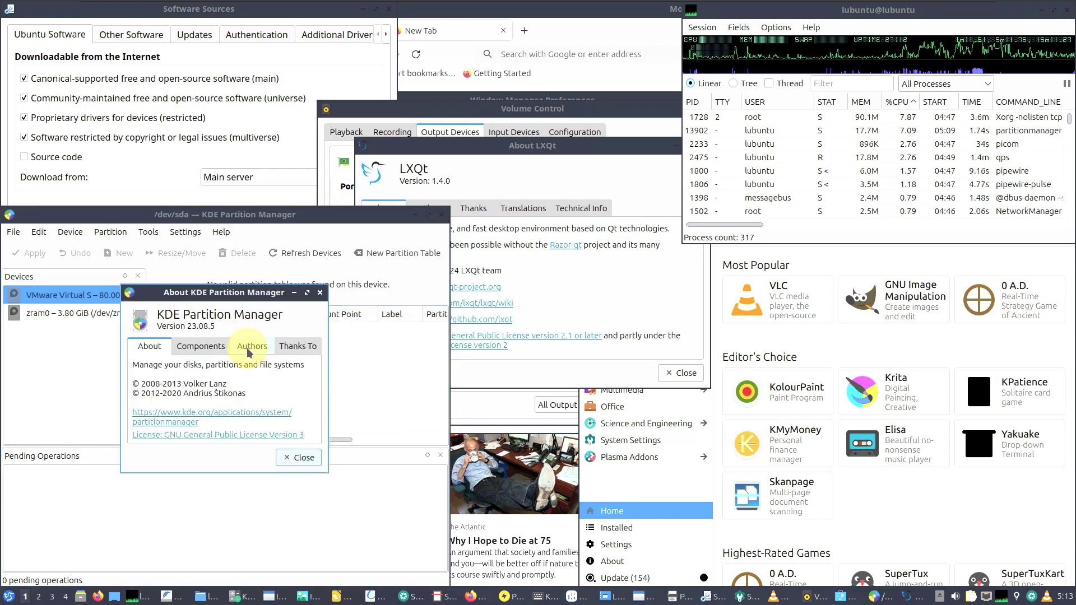
pyautogui.click(320, 293)
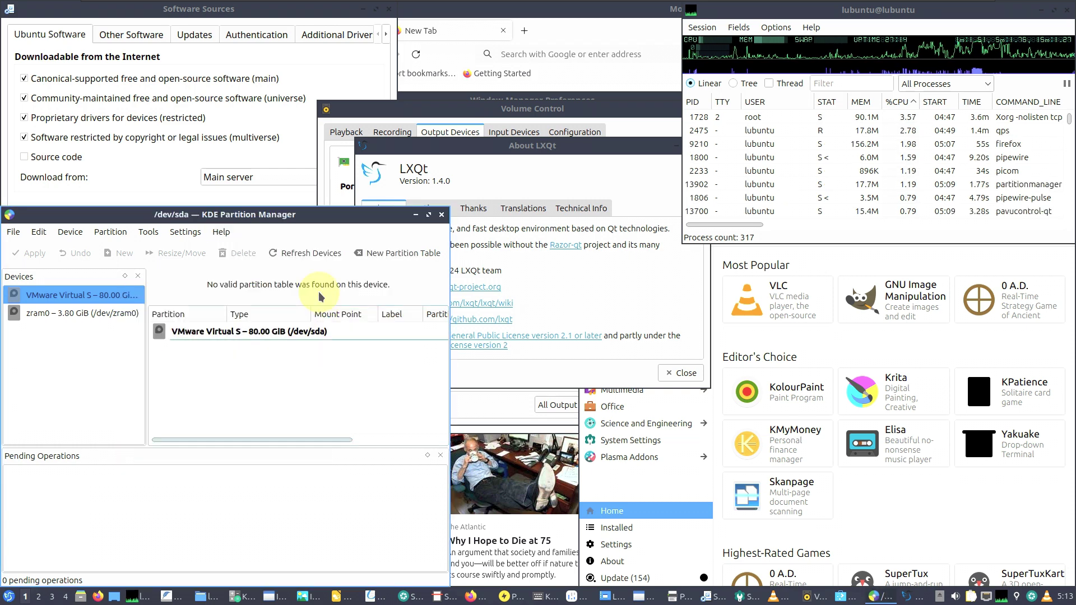
# View the About KDE and About KPMcore Library information in KDE Partition Manager, closing each dialog after reading.
pyautogui.click(284, 220)
pyautogui.click(222, 233)
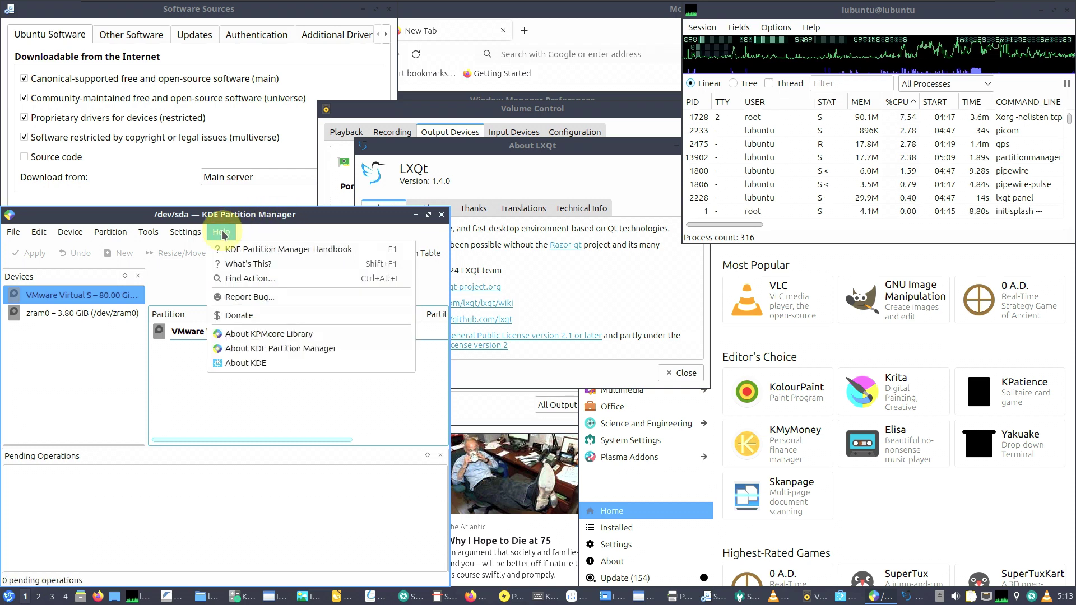
pyautogui.click(246, 362)
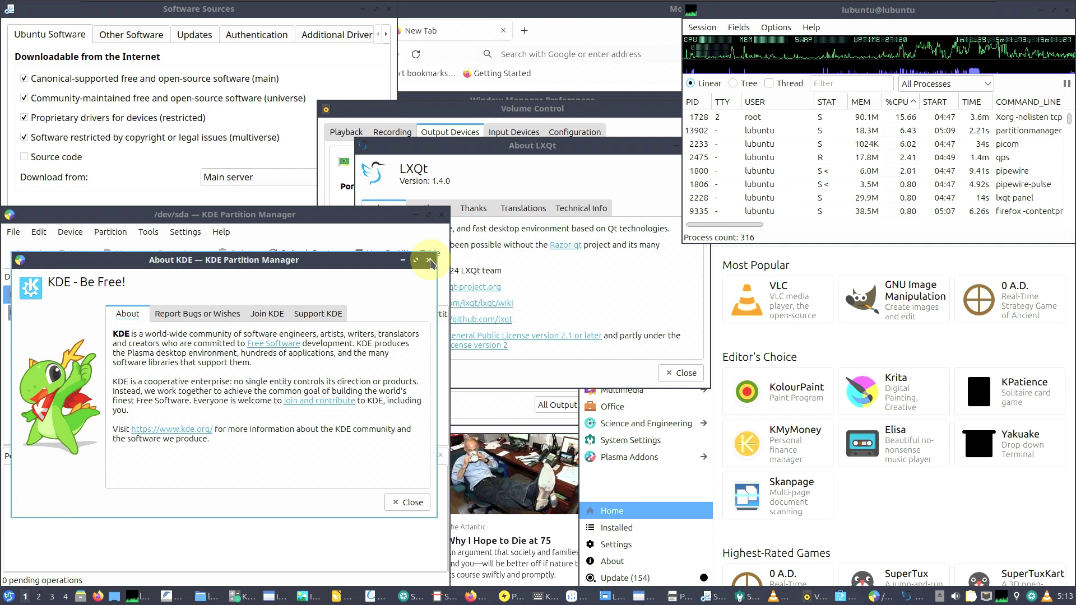
pyautogui.click(429, 260)
pyautogui.click(228, 236)
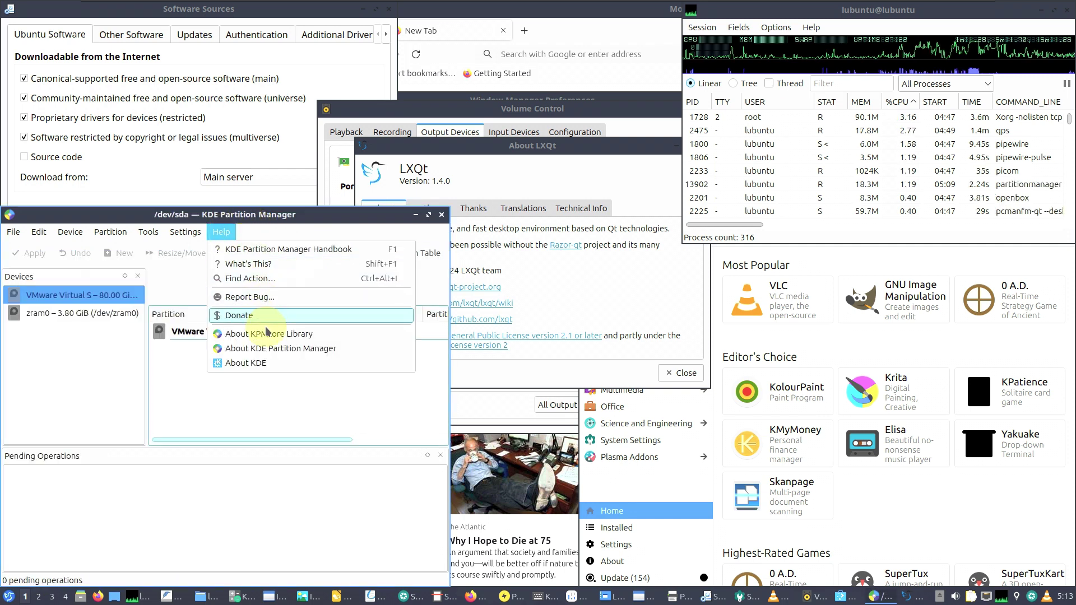
pyautogui.click(247, 334)
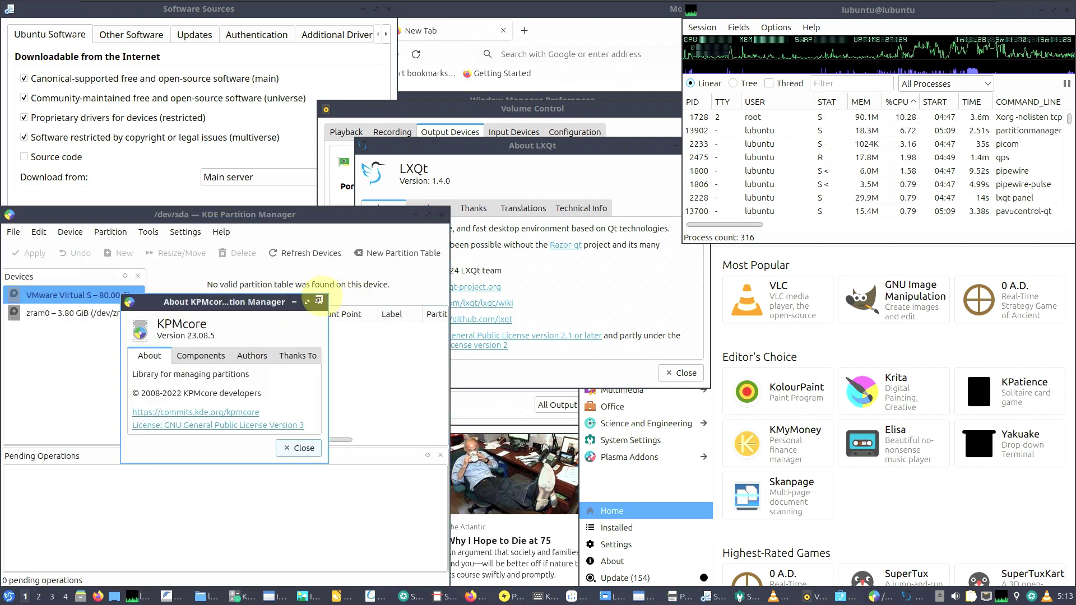
pyautogui.click(319, 301)
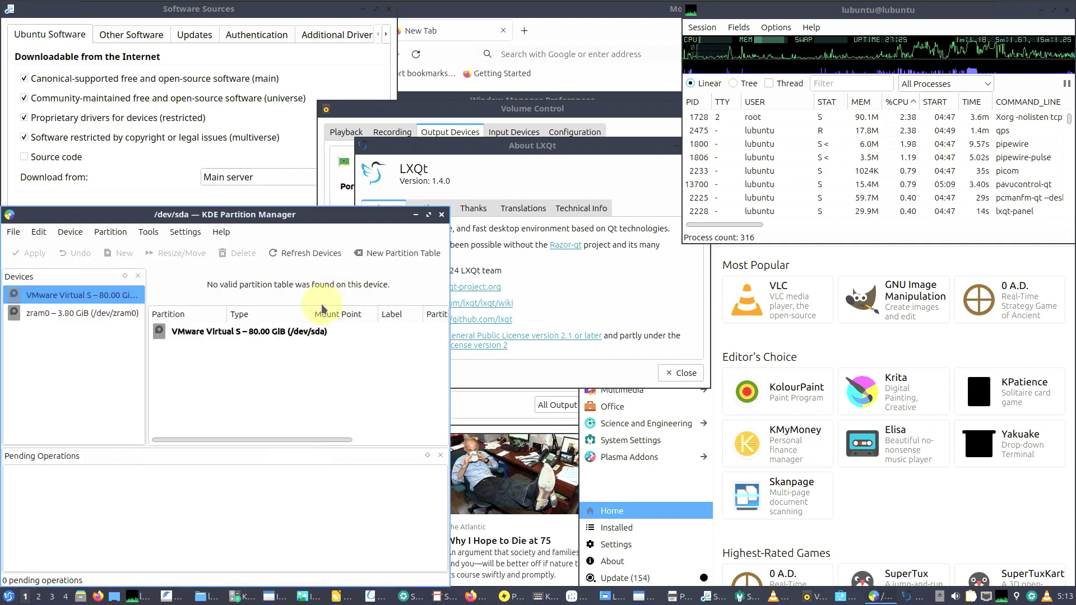
# Close the KDE Partition Manager window and the About LXQt window.
pyautogui.click(442, 219)
pyautogui.click(636, 167)
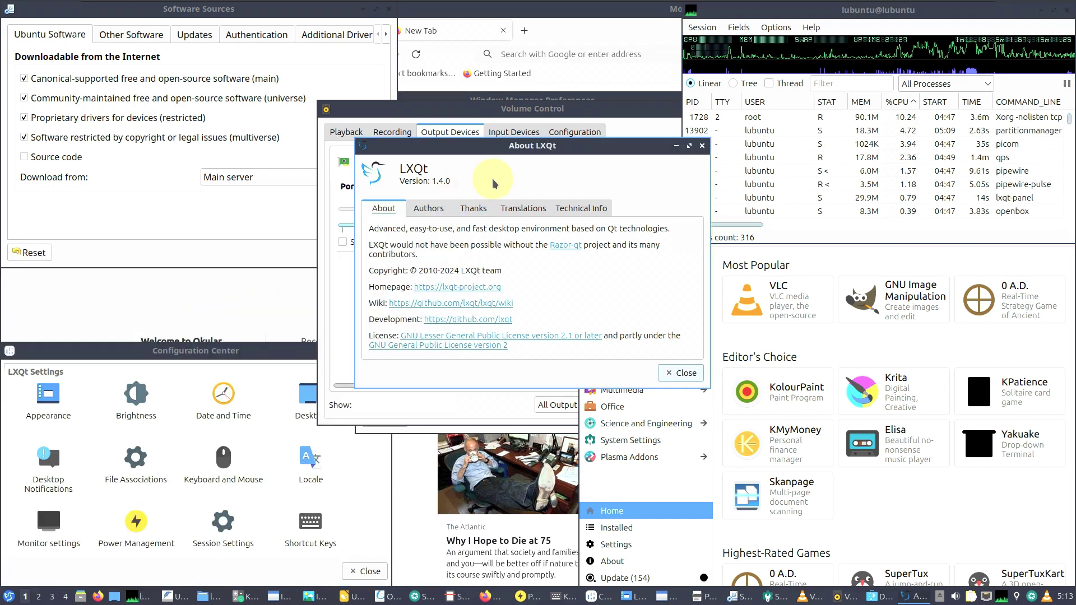
pyautogui.click(703, 147)
# Review Volume Control's Playback, Recording, Output Devices, Input Devices and Configuration pages, and close the window.
pyautogui.click(344, 140)
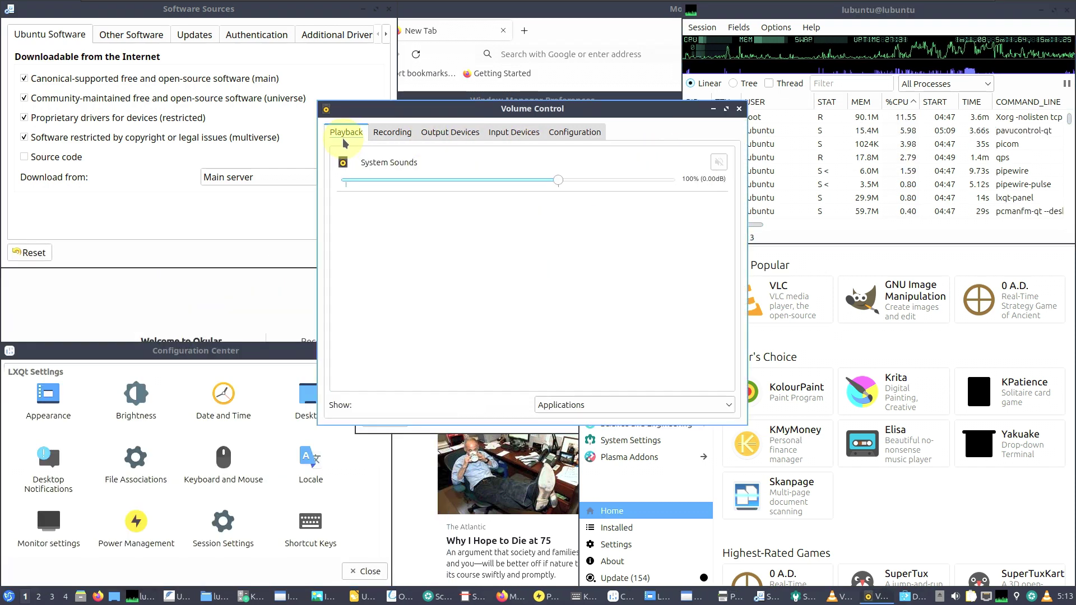
pyautogui.click(392, 135)
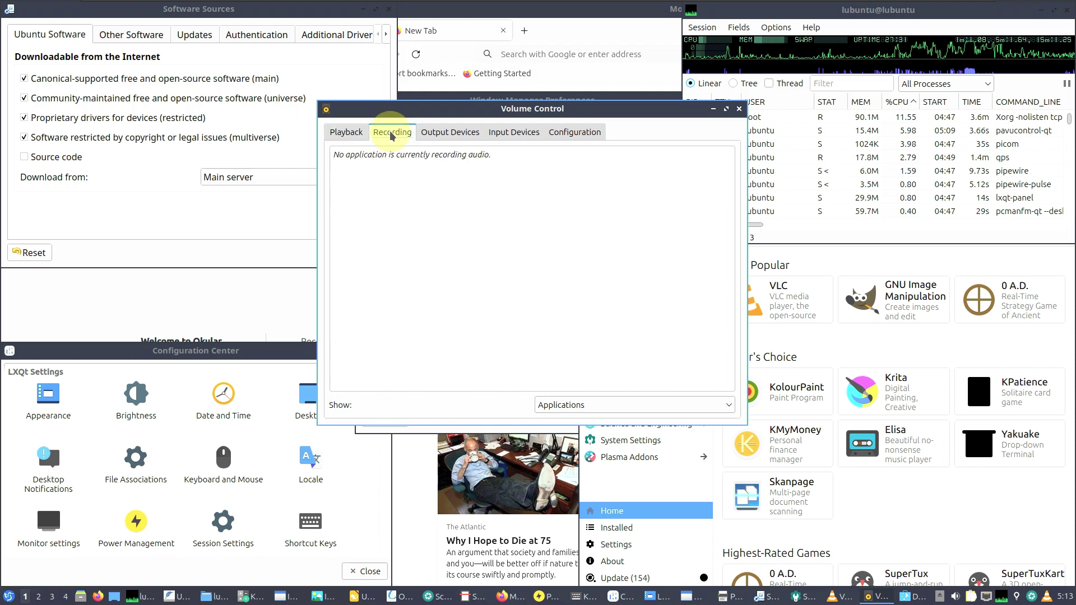
pyautogui.click(459, 133)
pyautogui.click(530, 135)
pyautogui.click(567, 141)
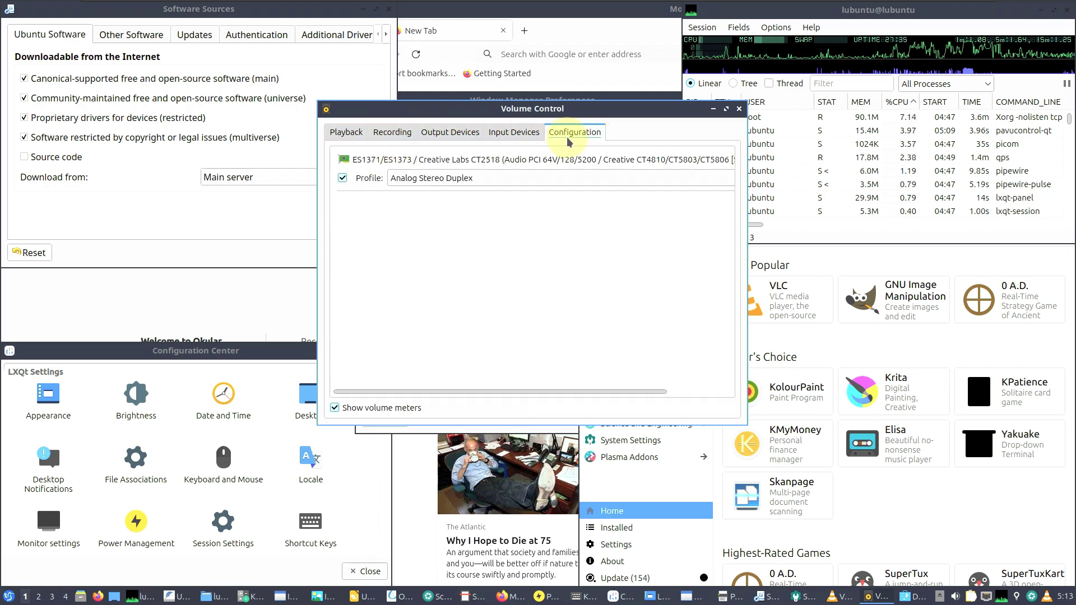
pyautogui.click(739, 109)
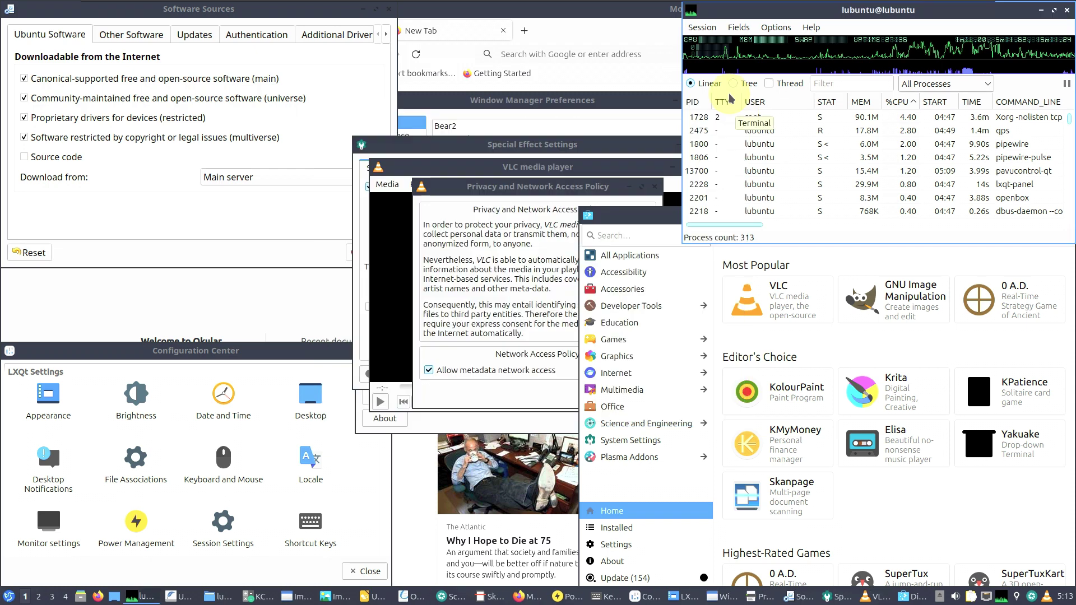
# Accept VLC's Privacy and Network Access Policy with metadata network access allowed, and move the player clear of the overlapping windows.
pyautogui.click(496, 208)
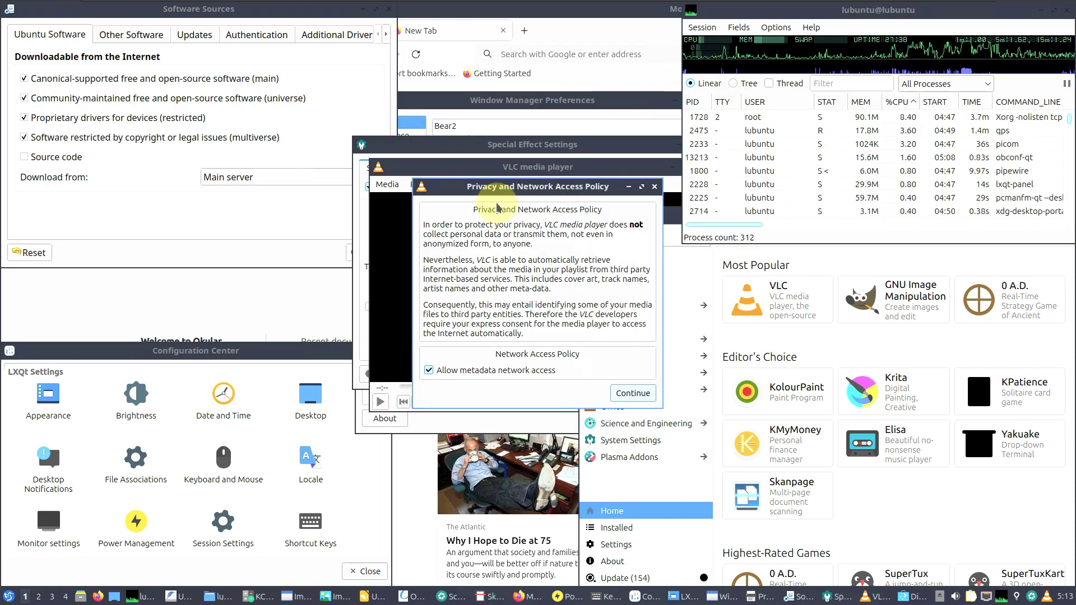
pyautogui.click(632, 393)
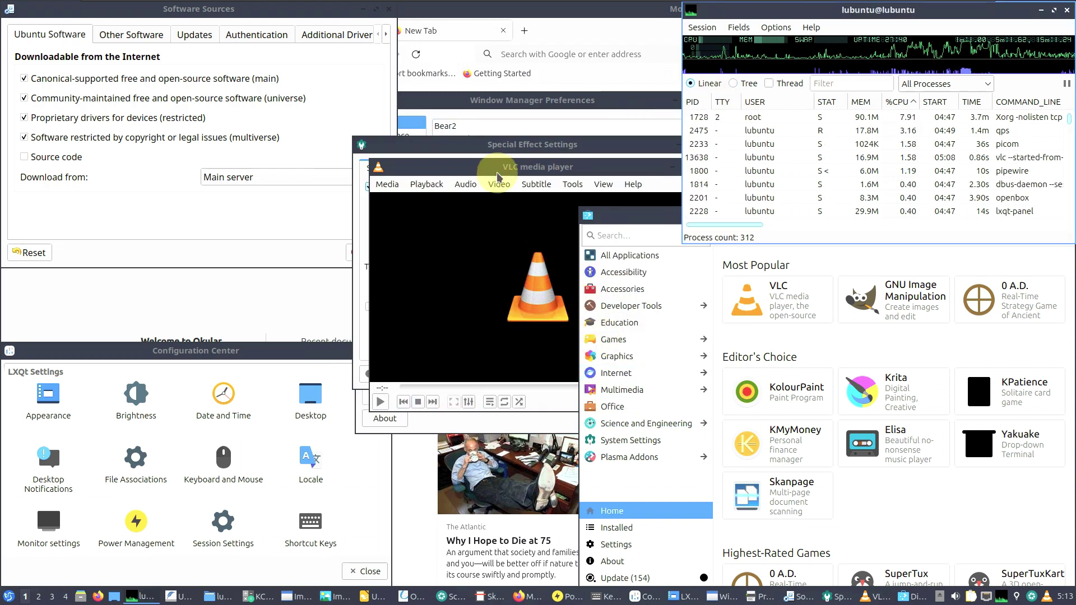
pyautogui.moveTo(404, 162); pyautogui.dragTo(205, 153)
# View VLC media player's About information, dismiss it and close the player.
pyautogui.click(423, 175)
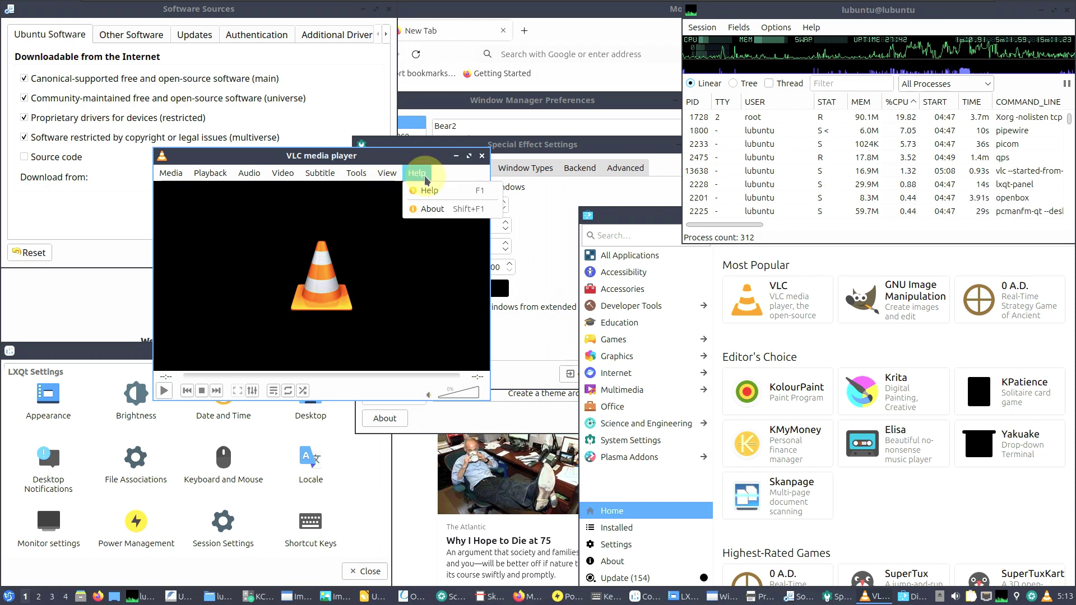
pyautogui.click(431, 210)
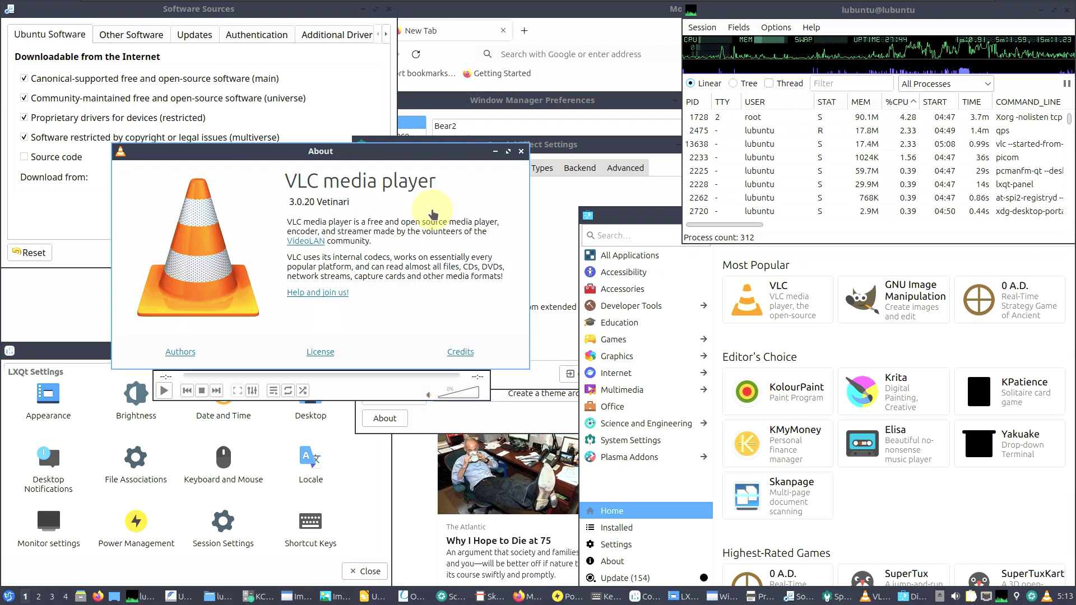
pyautogui.click(522, 153)
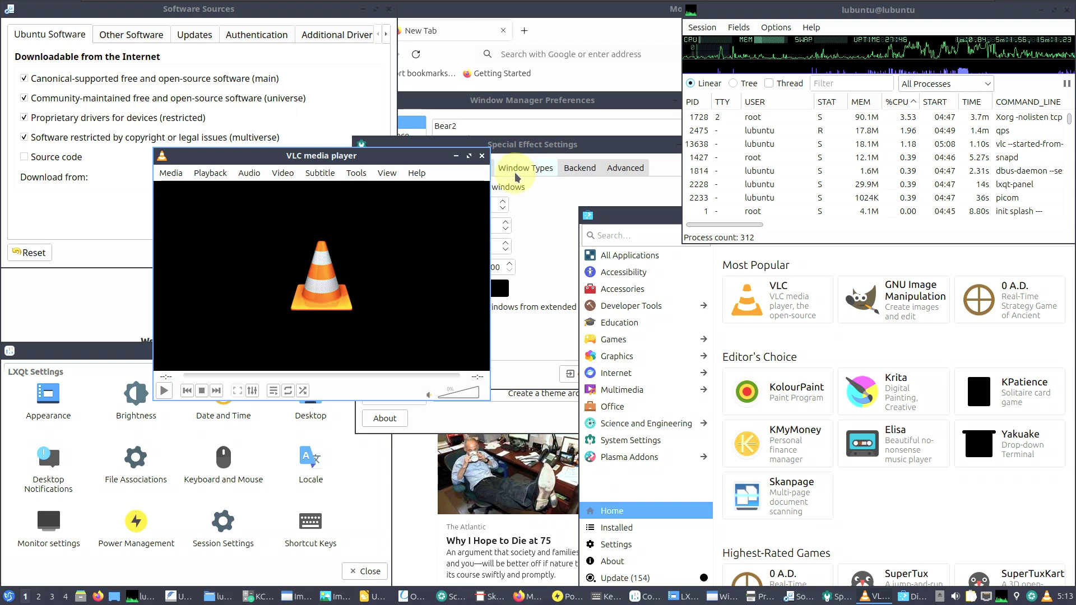
pyautogui.click(482, 156)
# Move the Special Effect Settings window clear of the others, view its About information and dismiss the dialog.
pyautogui.moveTo(406, 164); pyautogui.dragTo(184, 177)
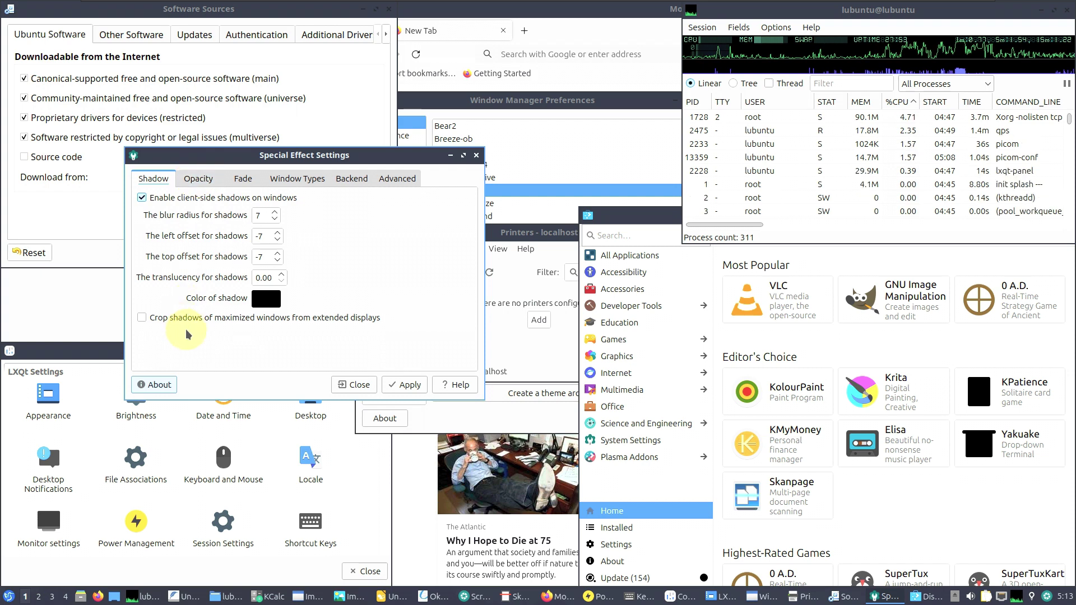
pyautogui.click(160, 385)
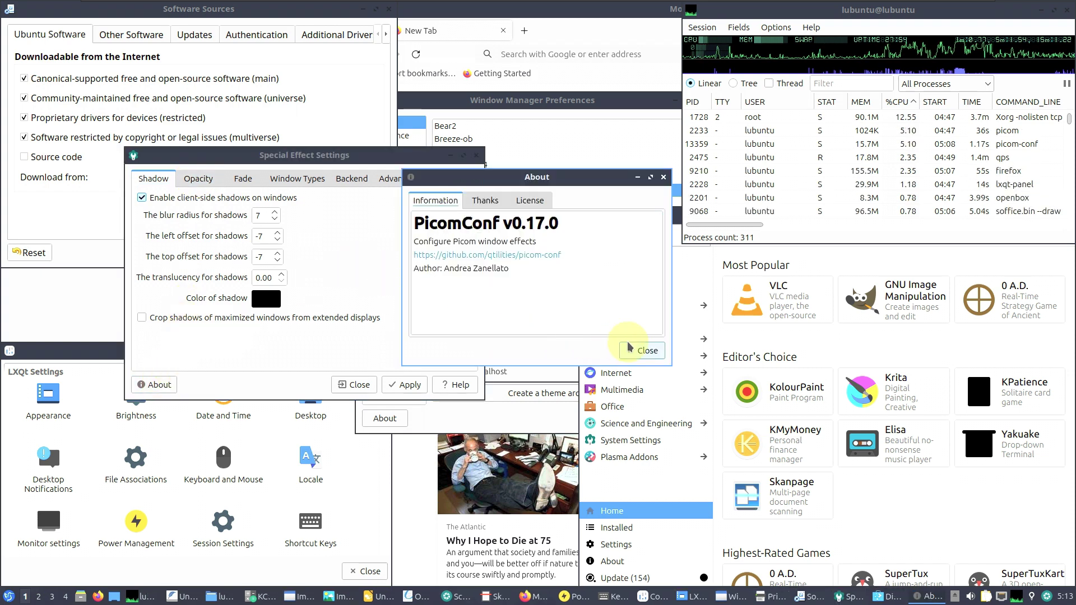
pyautogui.click(641, 350)
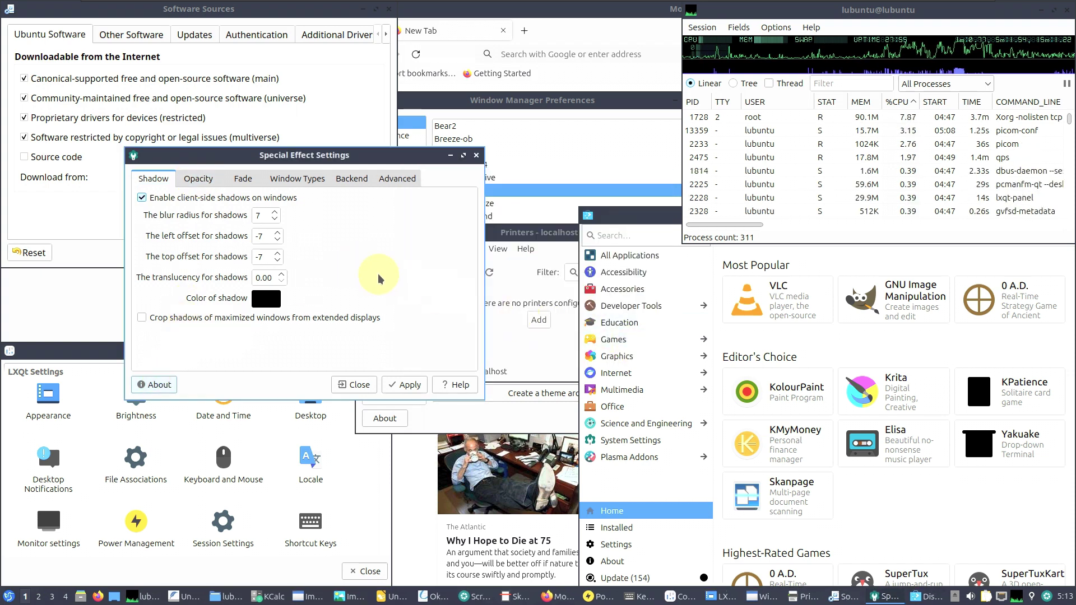
# Review the Opacity, Fade, Window Types, Backend and Advanced pages of Special Effect Settings, and close the window.
pyautogui.click(197, 179)
pyautogui.click(242, 179)
pyautogui.click(297, 179)
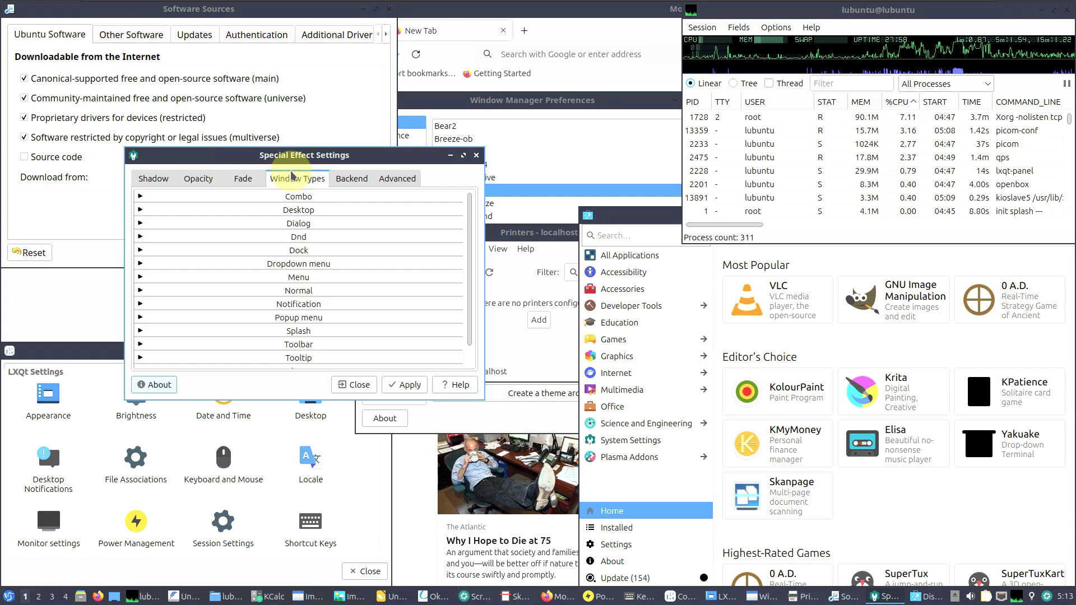
pyautogui.click(348, 178)
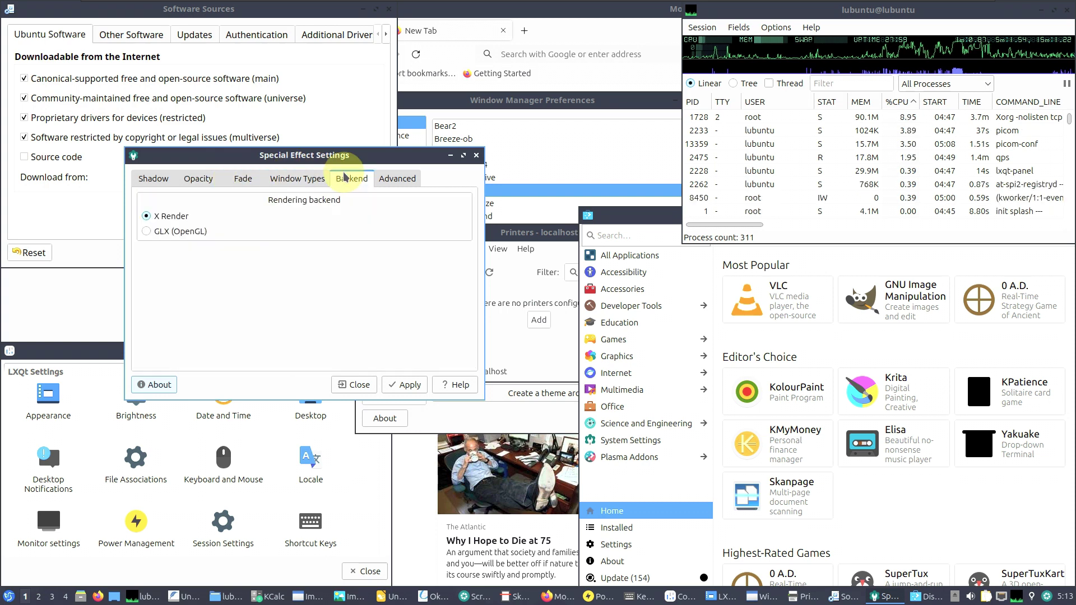
pyautogui.click(396, 179)
pyautogui.click(359, 384)
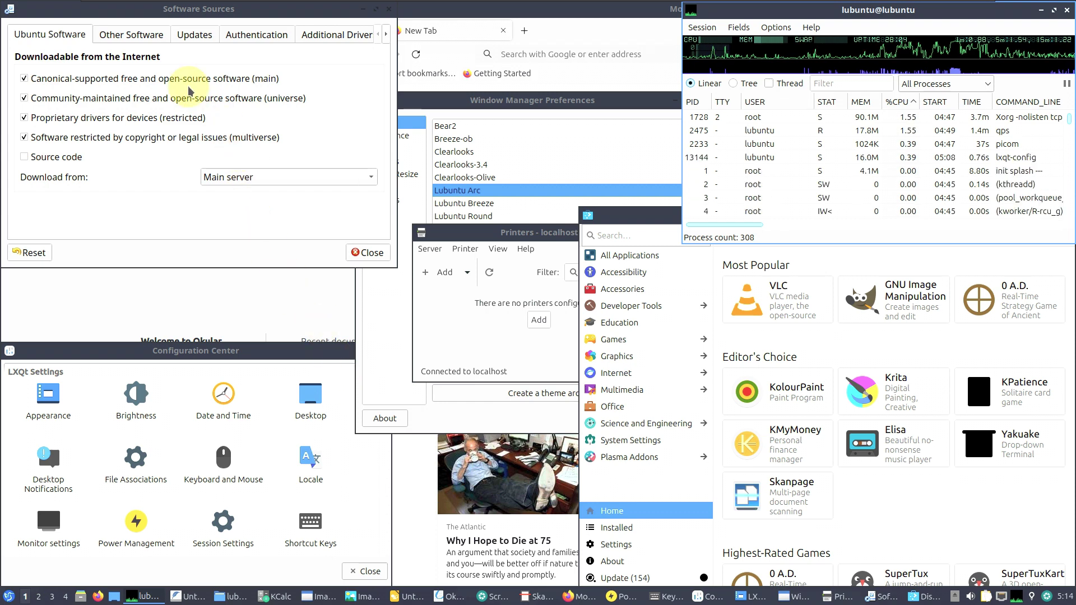
# Review the Software Sources pages from Other Software through Updates, Authentication, Additional Drivers and Statistics, and close the window.
pyautogui.click(141, 37)
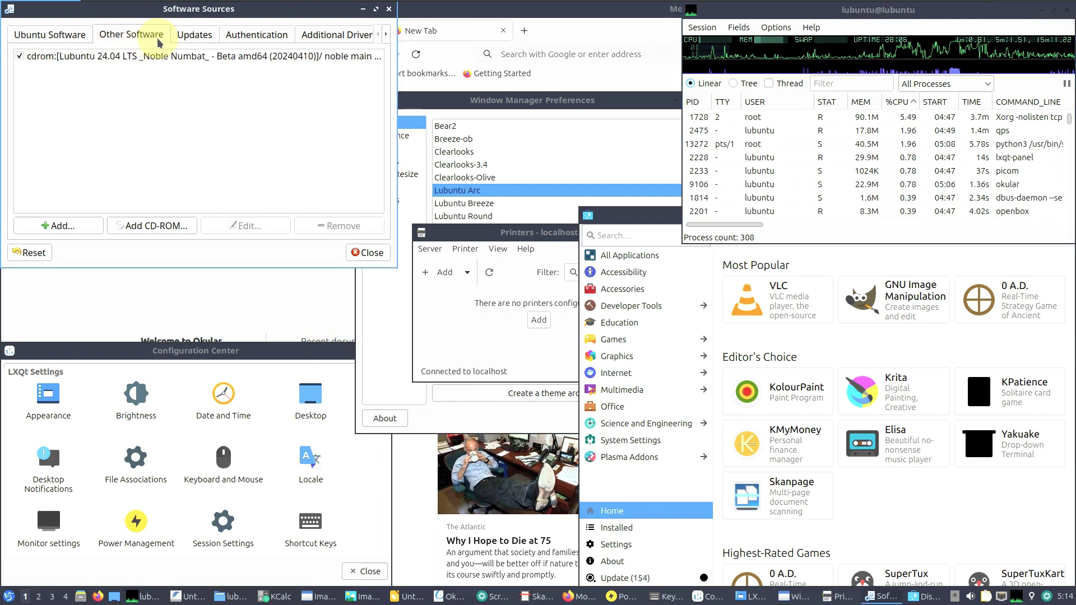
pyautogui.click(201, 38)
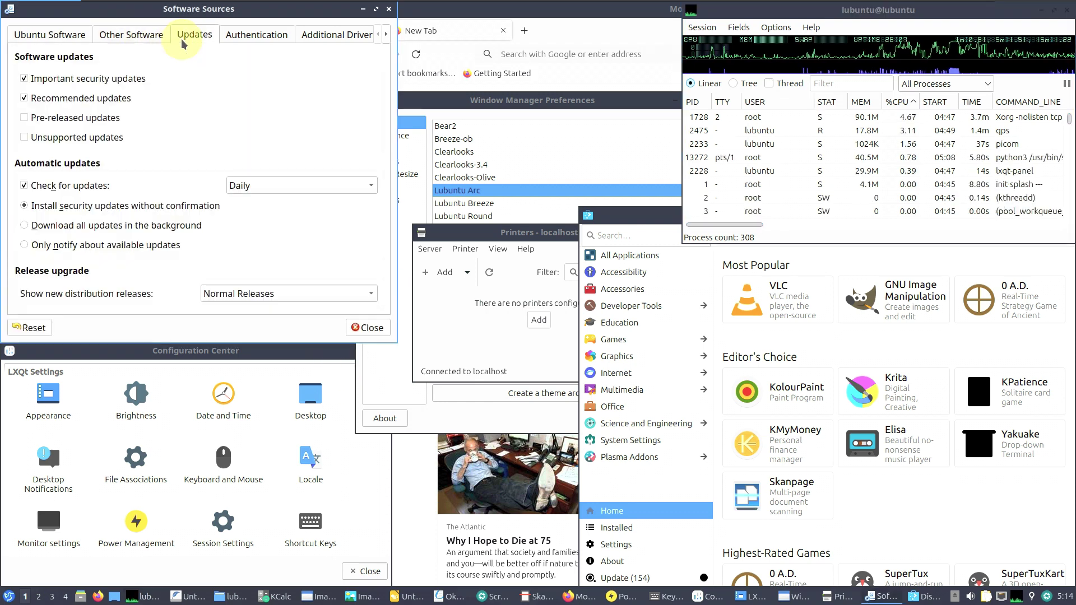
pyautogui.click(241, 36)
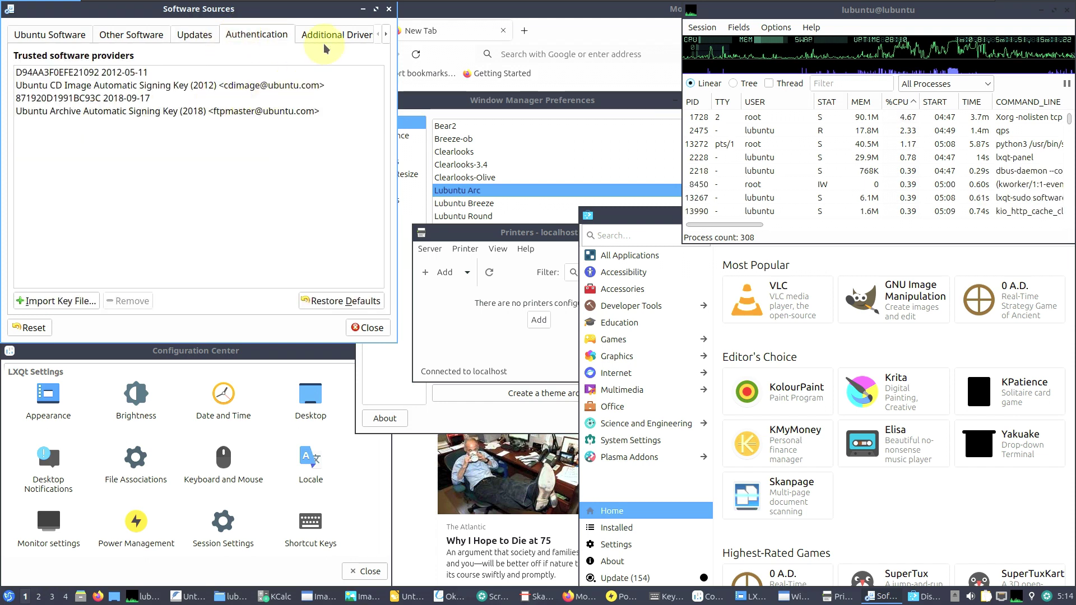
pyautogui.click(343, 34)
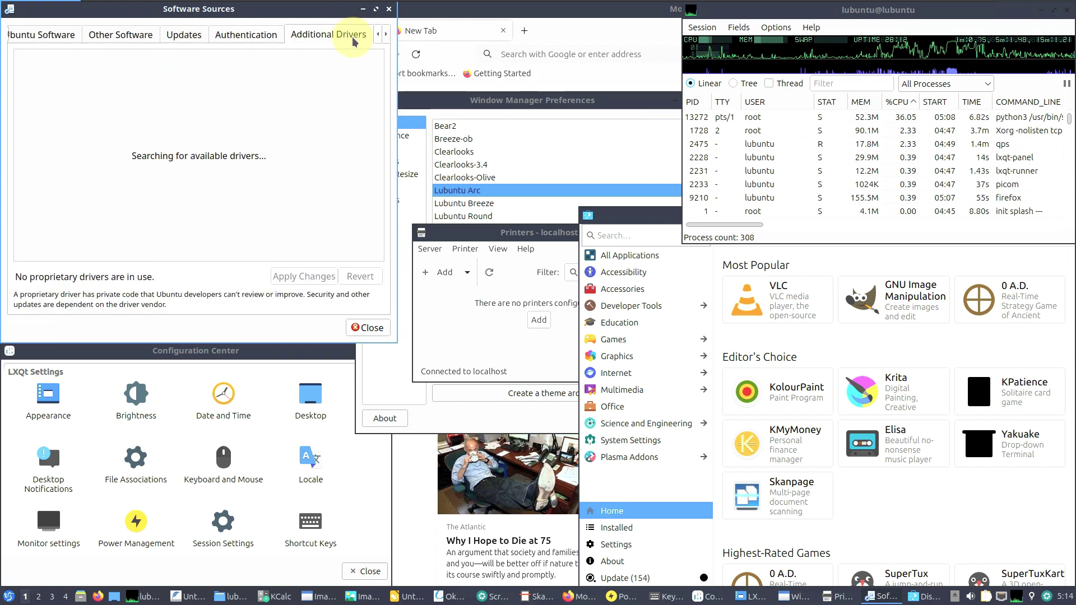
pyautogui.click(385, 38)
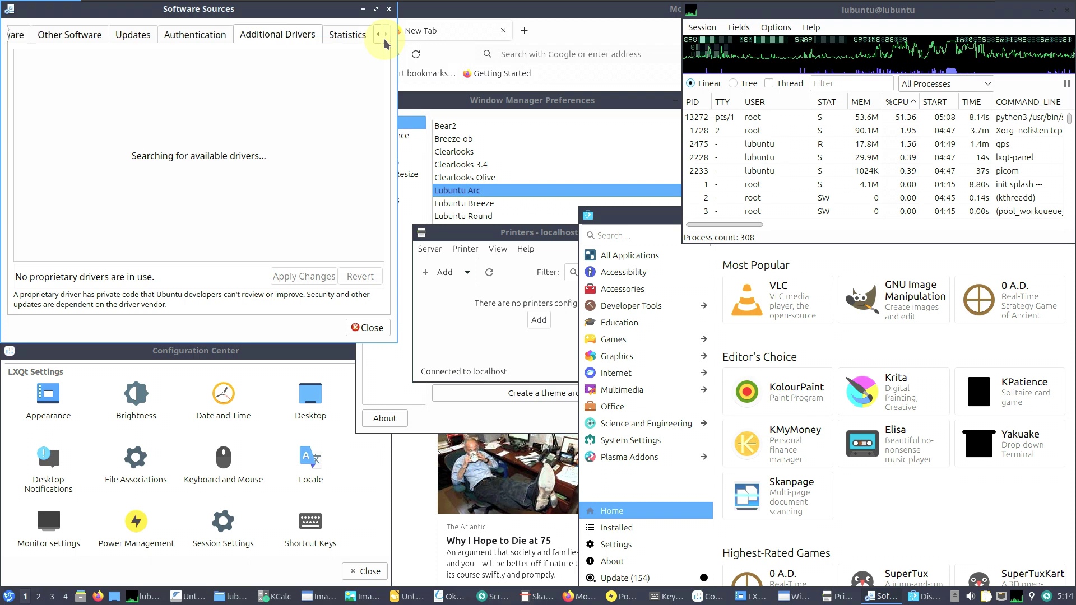
pyautogui.click(347, 38)
pyautogui.click(389, 9)
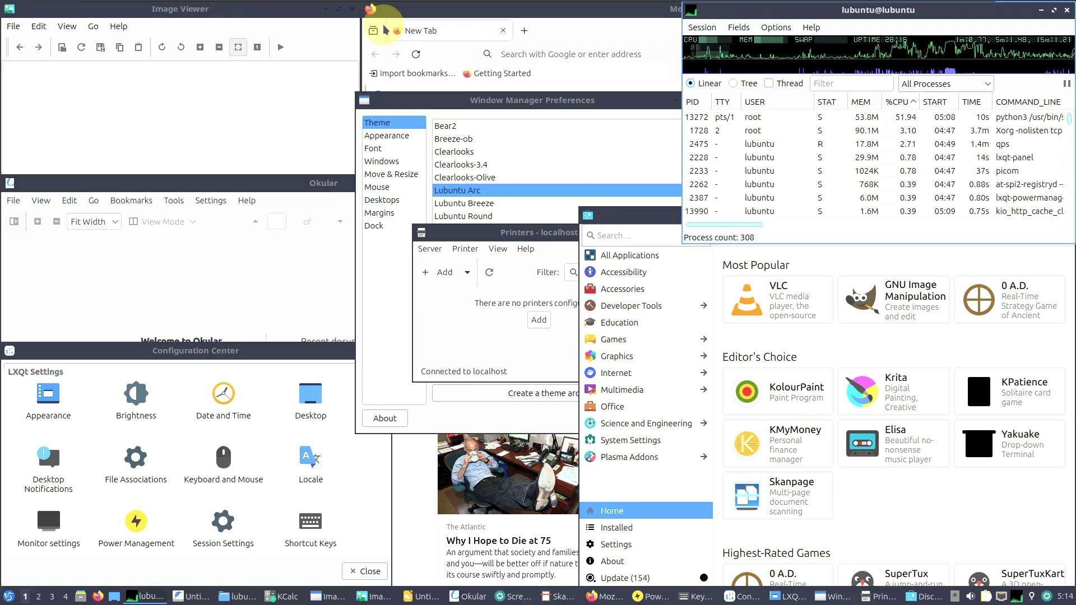
# Bring Okular into focus and view its About Okular and About KDE information, dismissing each dialog.
pyautogui.click(309, 189)
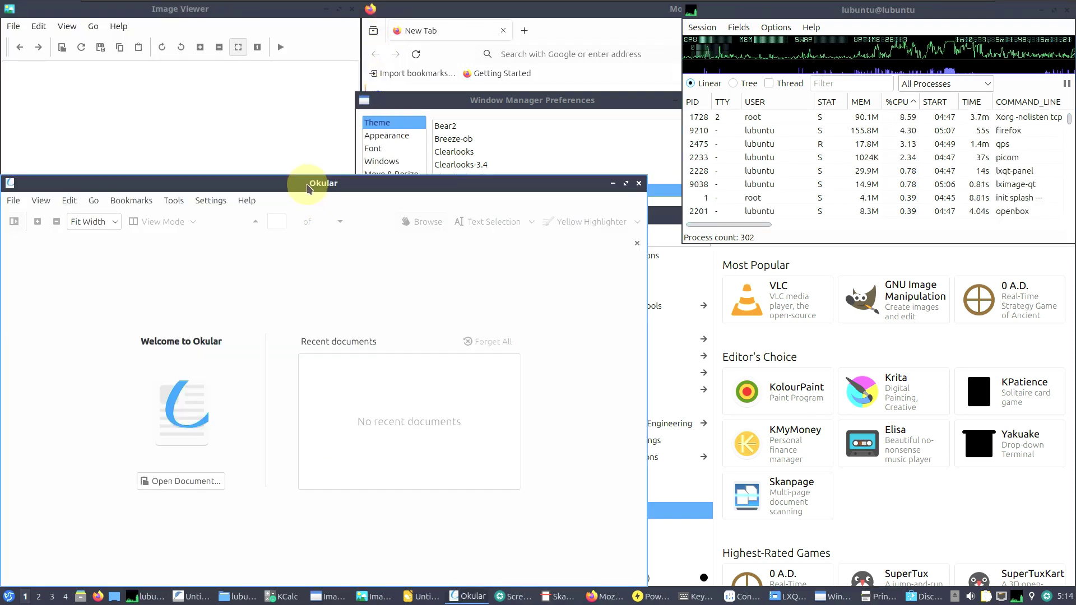
pyautogui.click(246, 205)
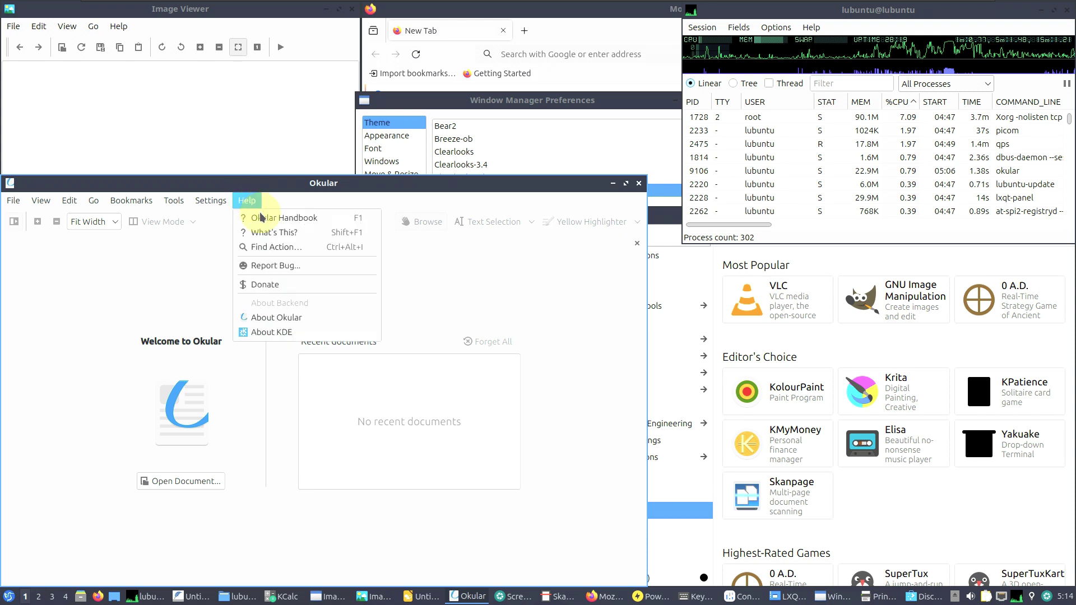
pyautogui.click(291, 318)
pyautogui.click(401, 451)
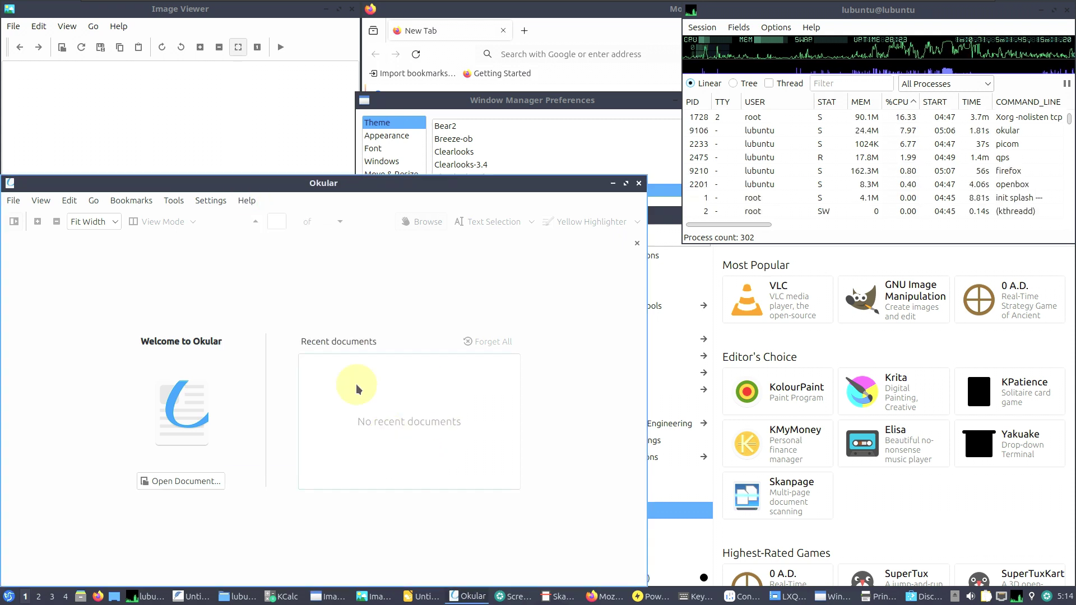
pyautogui.click(250, 208)
pyautogui.click(280, 331)
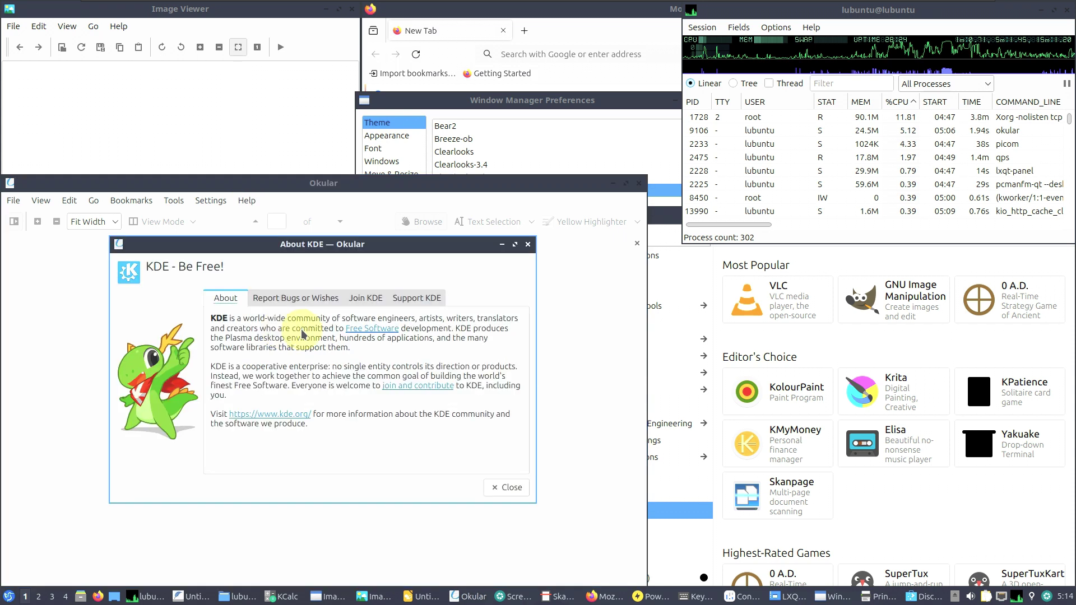
pyautogui.click(510, 485)
# Check Okular's remaining help options and close the Okular window.
pyautogui.click(247, 200)
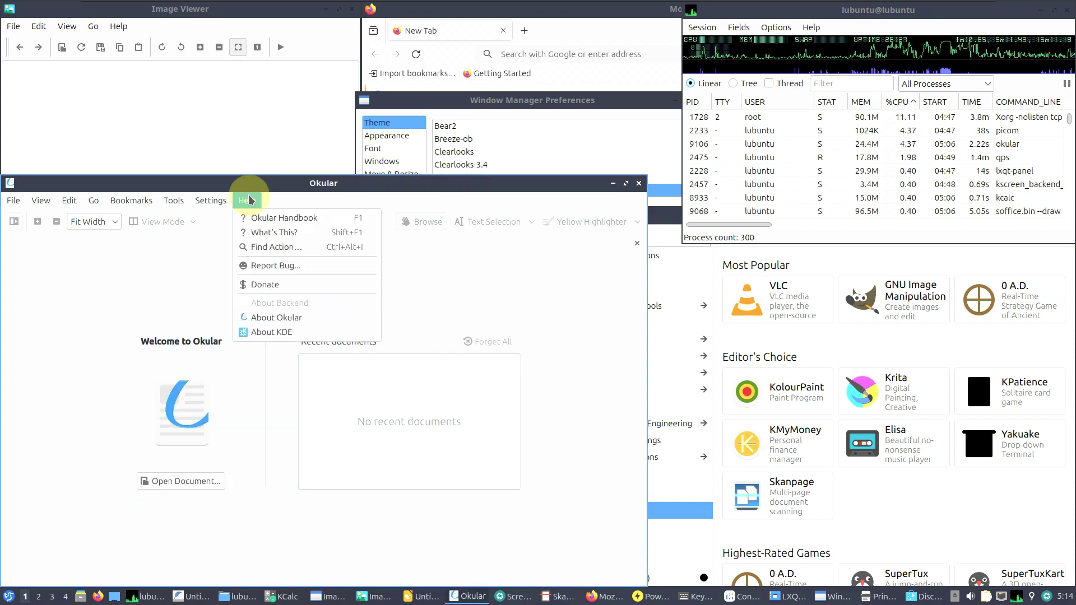
pyautogui.click(472, 264)
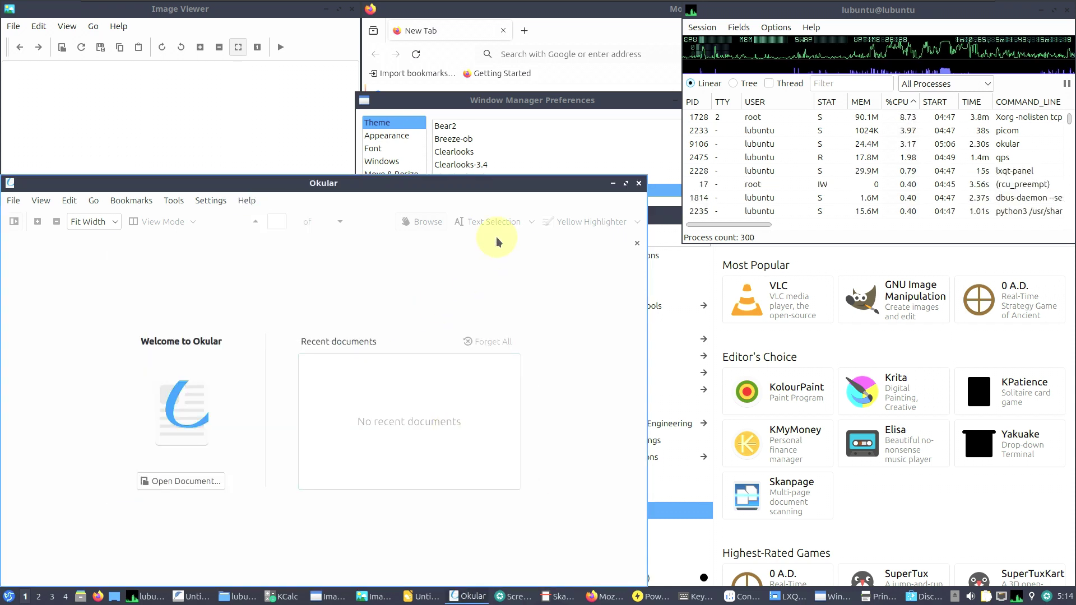
pyautogui.click(639, 186)
# Bring the Image Viewer into focus and view its About information.
pyautogui.click(266, 160)
pyautogui.click(119, 29)
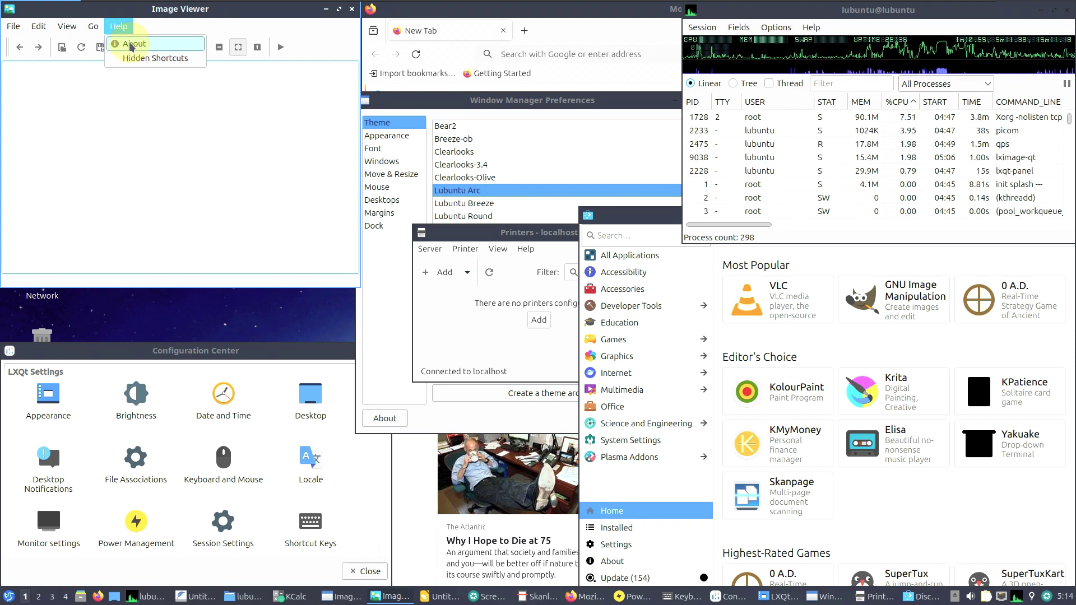
pyautogui.click(130, 45)
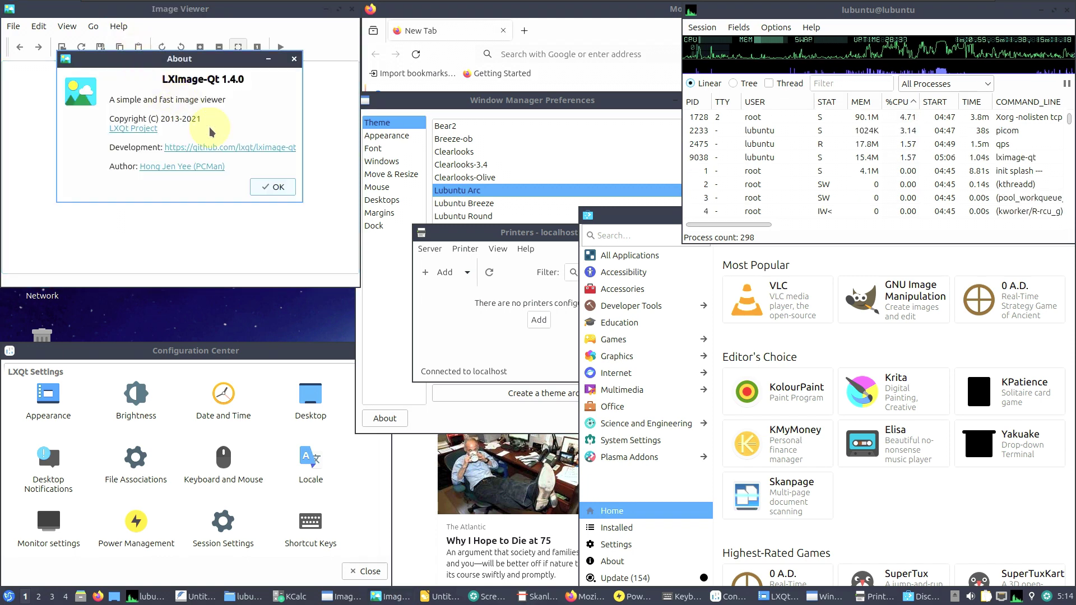
# Dismiss the LXImage-Qt About dialog and close the Image Viewer window.
pyautogui.click(285, 188)
pyautogui.click(352, 9)
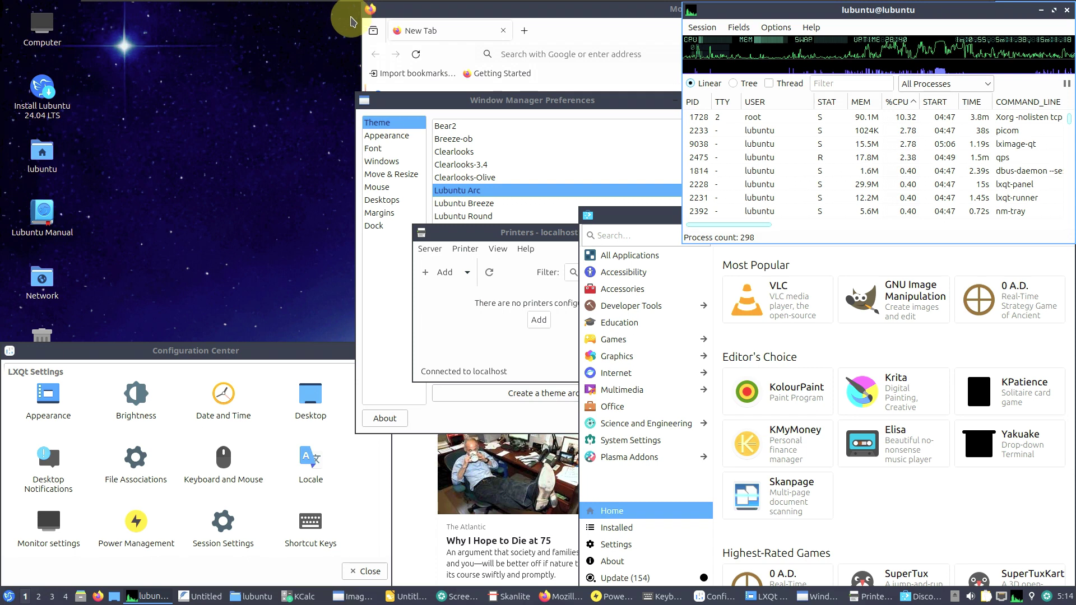
# Open Appearance from the Configuration Center and view the available Qt styles without changing the selection.
pyautogui.moveTo(254, 353); pyautogui.dragTo(257, 119)
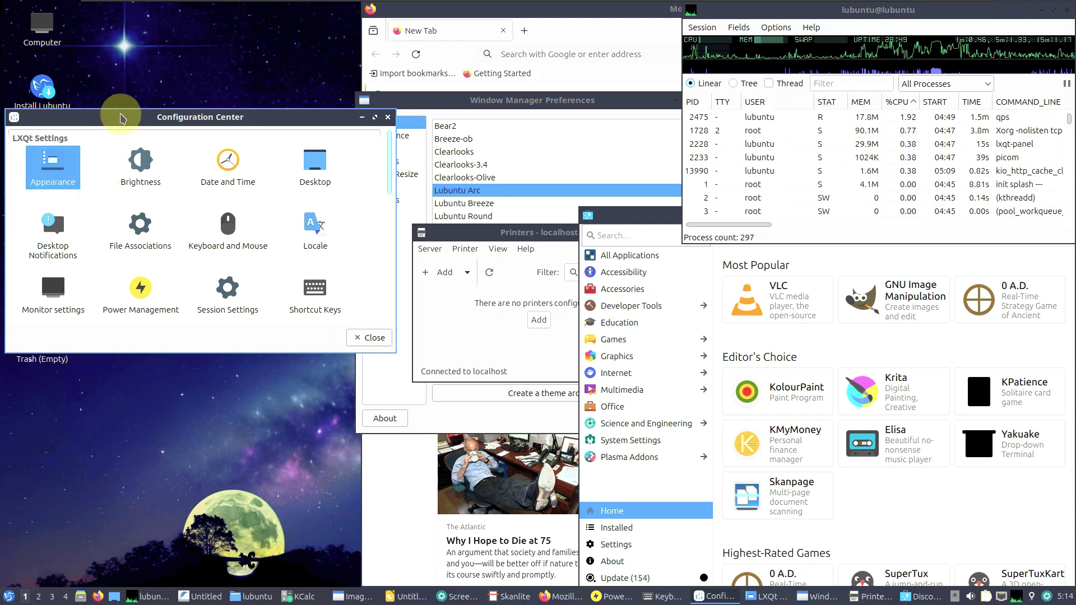
pyautogui.doubleClick(70, 181)
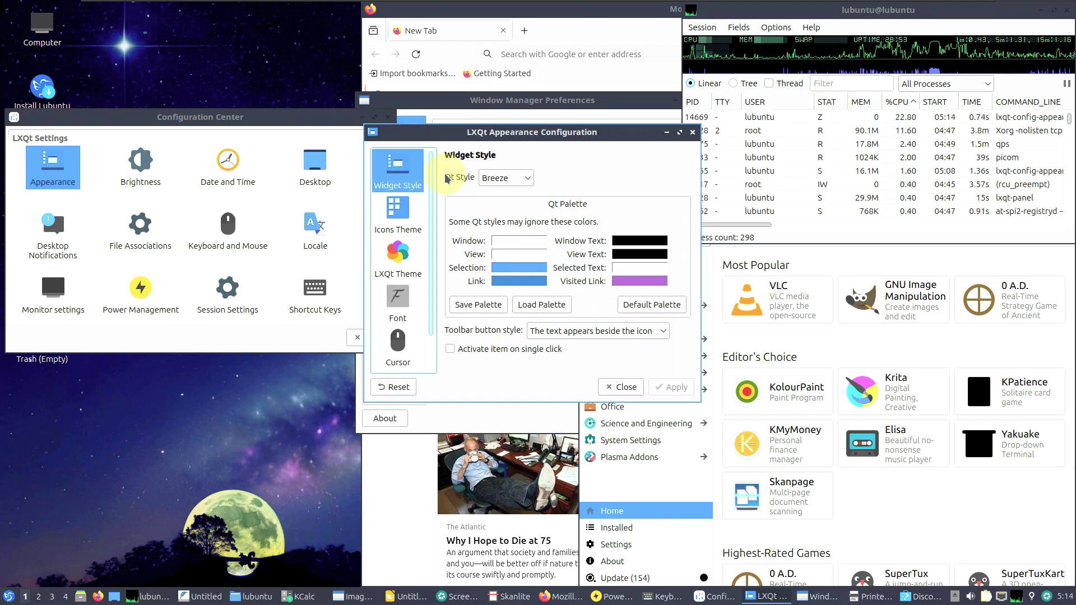
pyautogui.moveTo(528, 132); pyautogui.dragTo(303, 116)
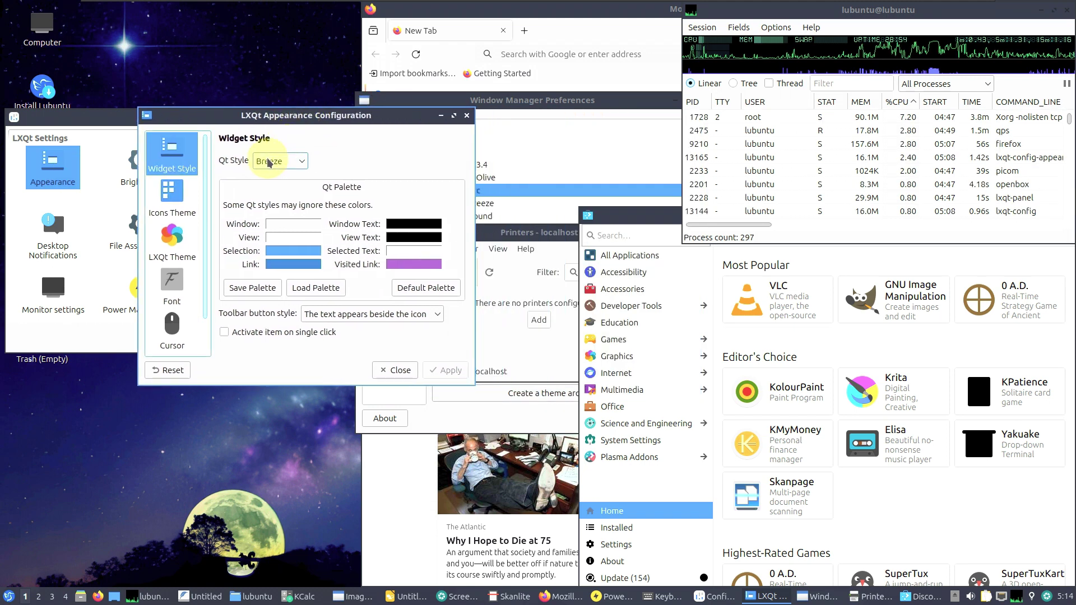
pyautogui.click(302, 162)
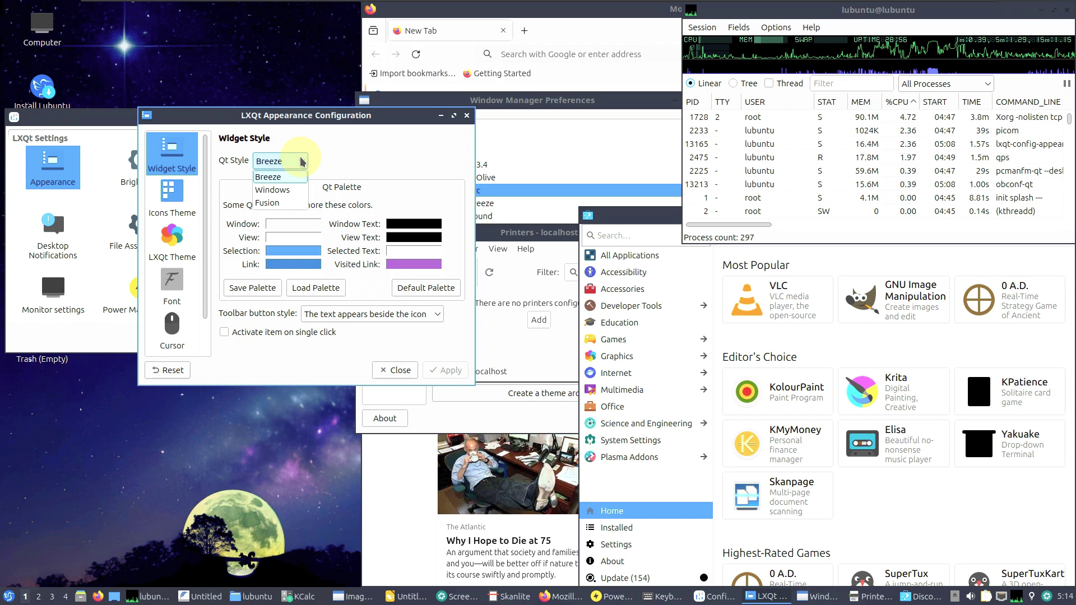
pyautogui.click(356, 169)
# View the Icons Theme, LXQt Theme, Font and Cursor pages of the LXQt Appearance Configuration.
pyautogui.click(185, 206)
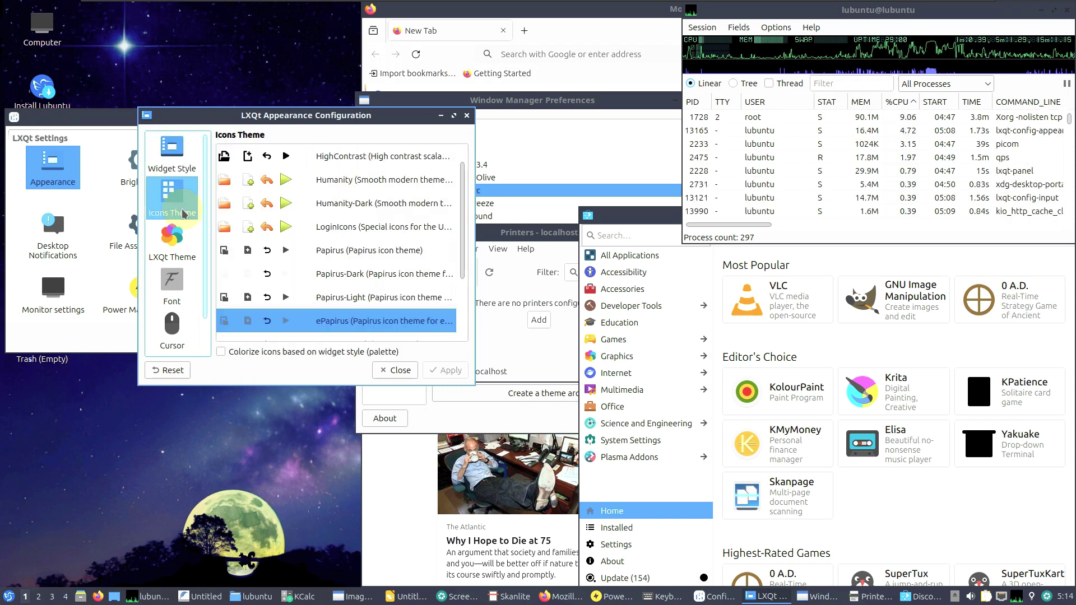
pyautogui.click(178, 245)
pyautogui.click(186, 293)
pyautogui.click(178, 330)
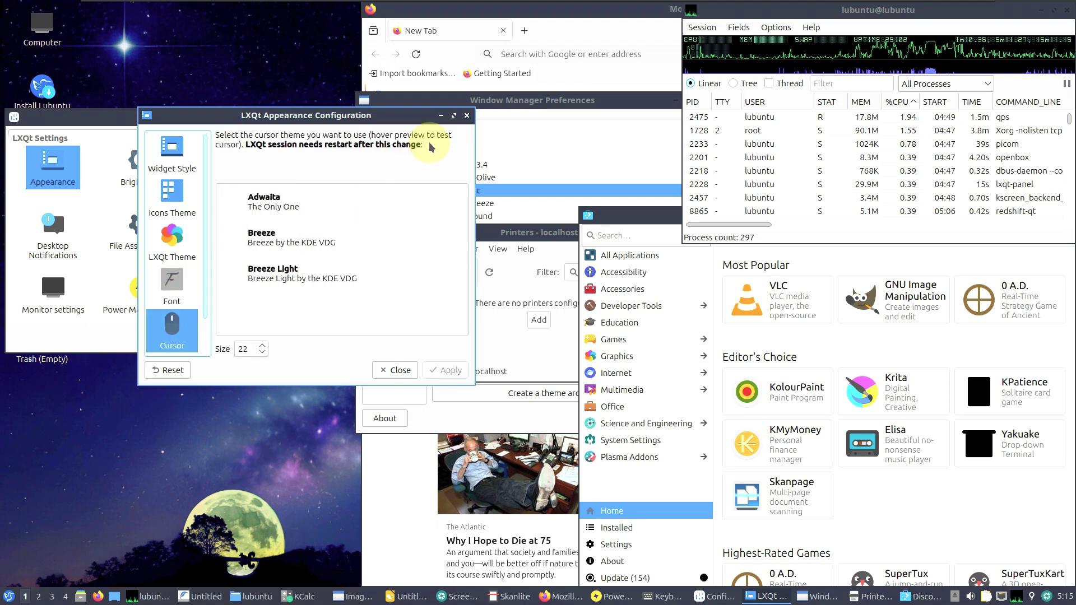
# Maximize the appearance window, view GTK Style, review the pages back from Cursor to Widget Style, and close the window.
pyautogui.click(454, 115)
pyautogui.click(21, 271)
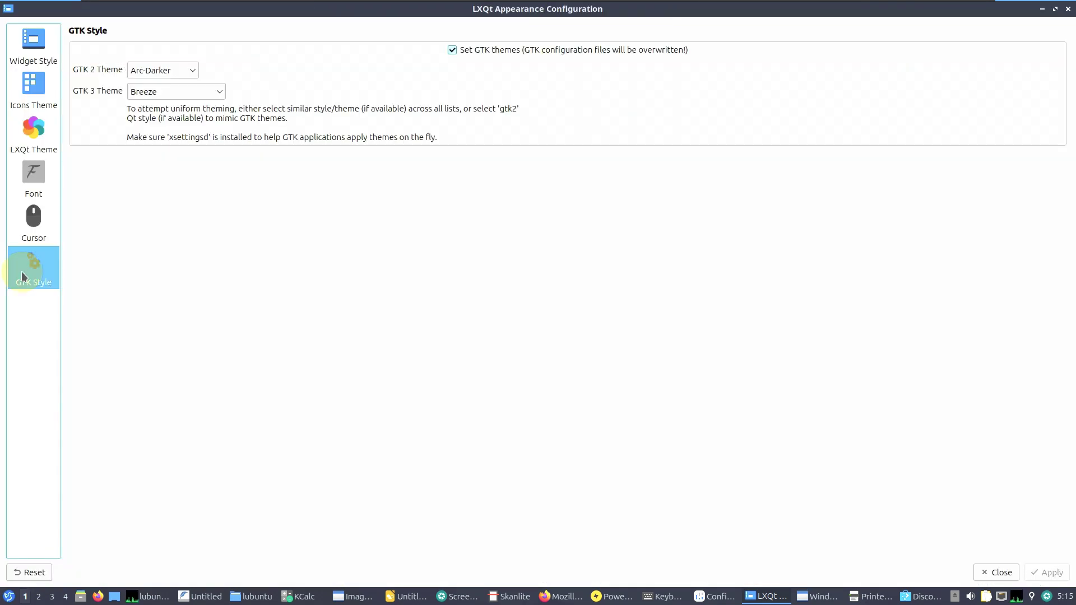
pyautogui.click(46, 214)
pyautogui.click(43, 171)
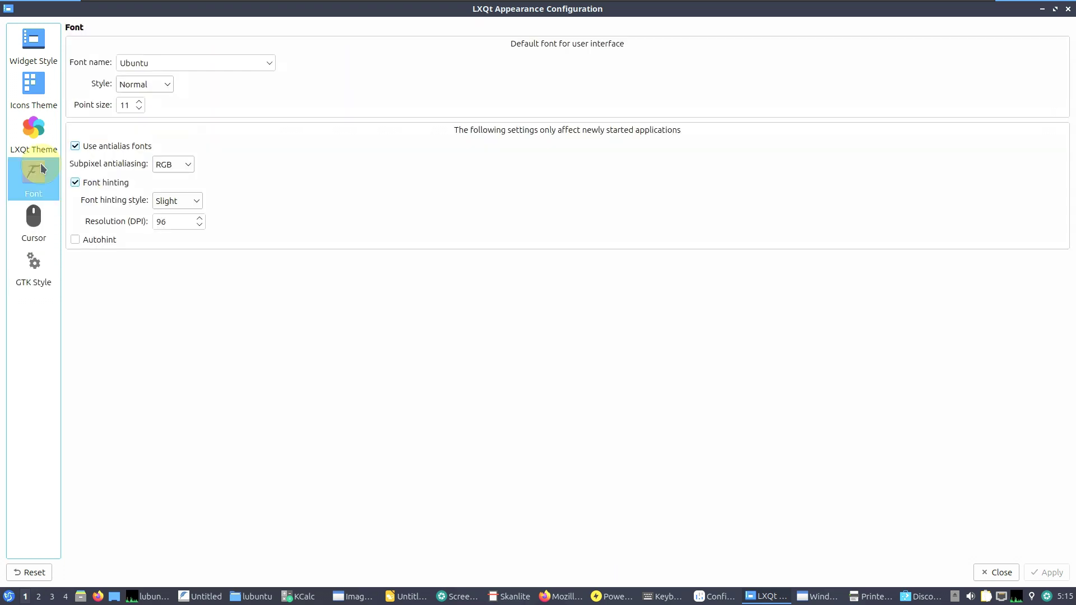
pyautogui.click(42, 130)
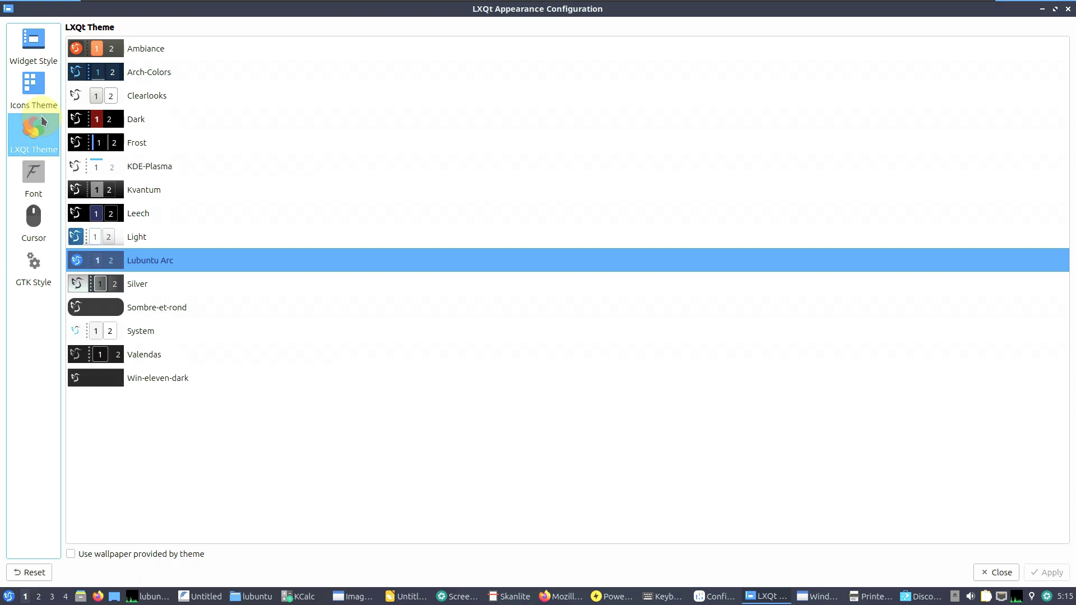
pyautogui.click(40, 103)
pyautogui.click(35, 56)
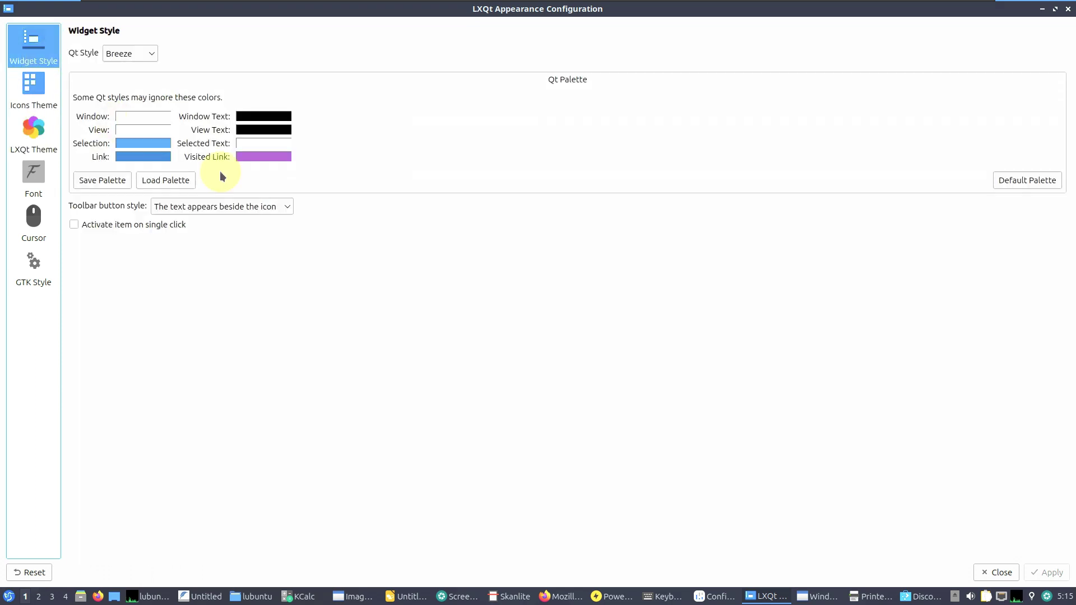
pyautogui.click(995, 570)
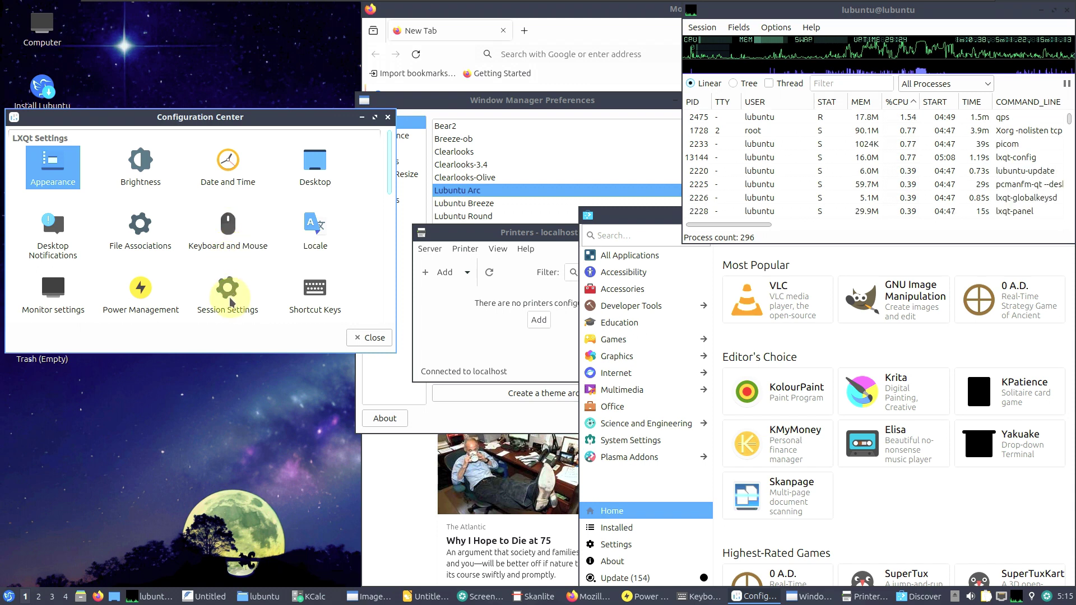
# Open Power Management from the Configuration Center, view its Lid, Power keys and Idle pages, and close it.
pyautogui.click(157, 305)
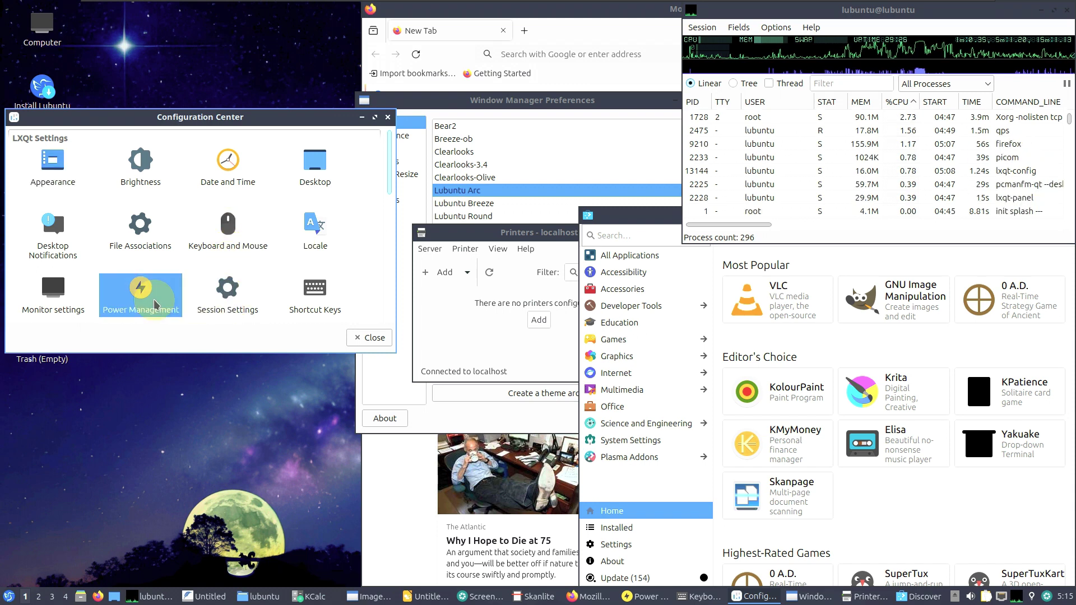
pyautogui.click(401, 226)
pyautogui.click(395, 303)
pyautogui.click(389, 252)
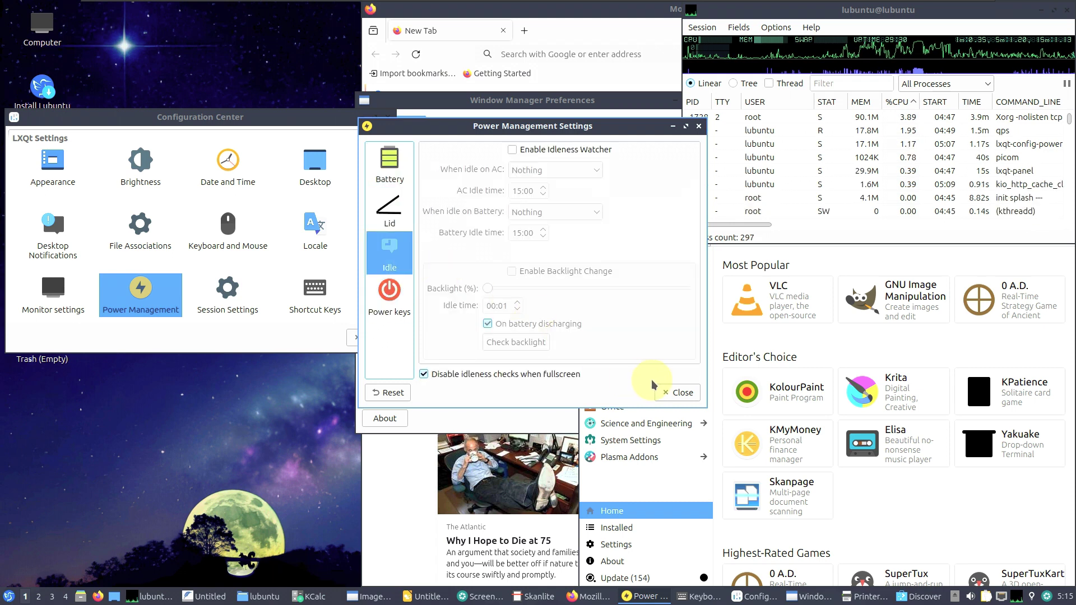
pyautogui.click(680, 392)
# View the About information of Window Manager Preferences, and review its pages from Appearance through Dock.
pyautogui.click(387, 424)
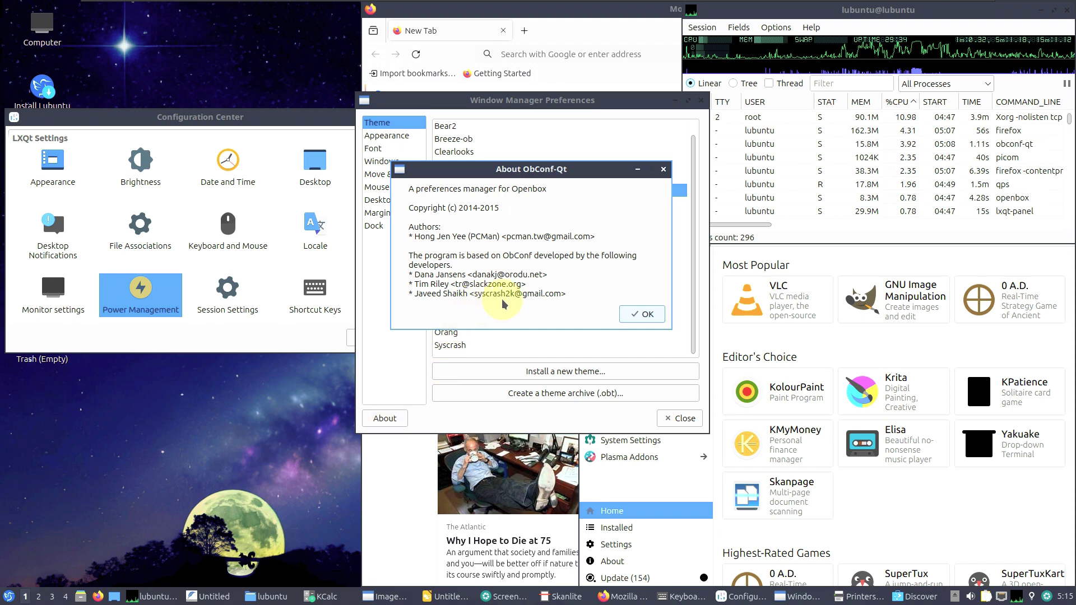
pyautogui.click(640, 314)
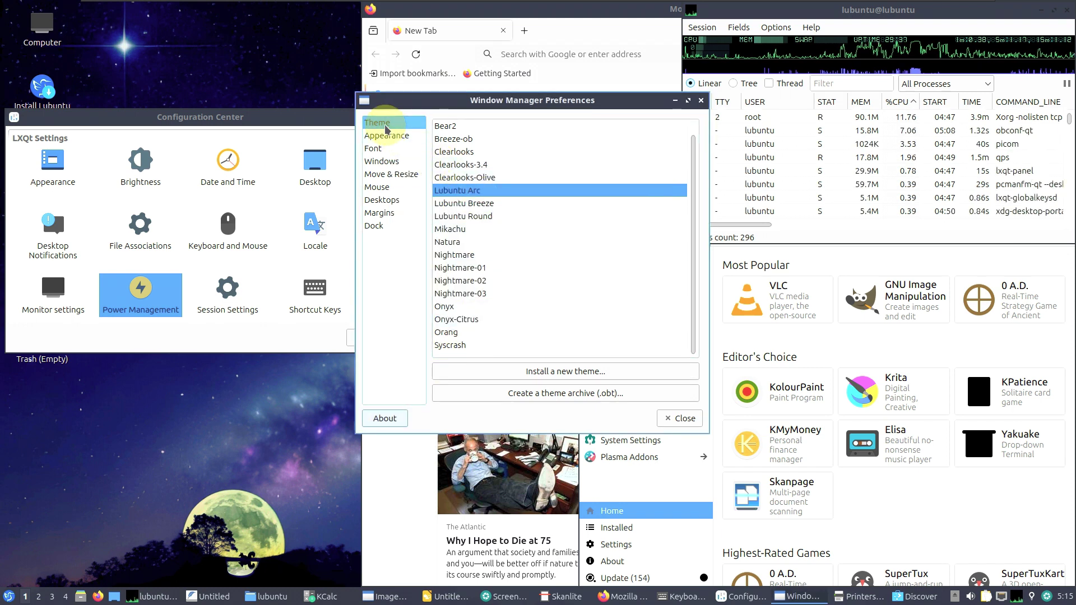
pyautogui.click(394, 135)
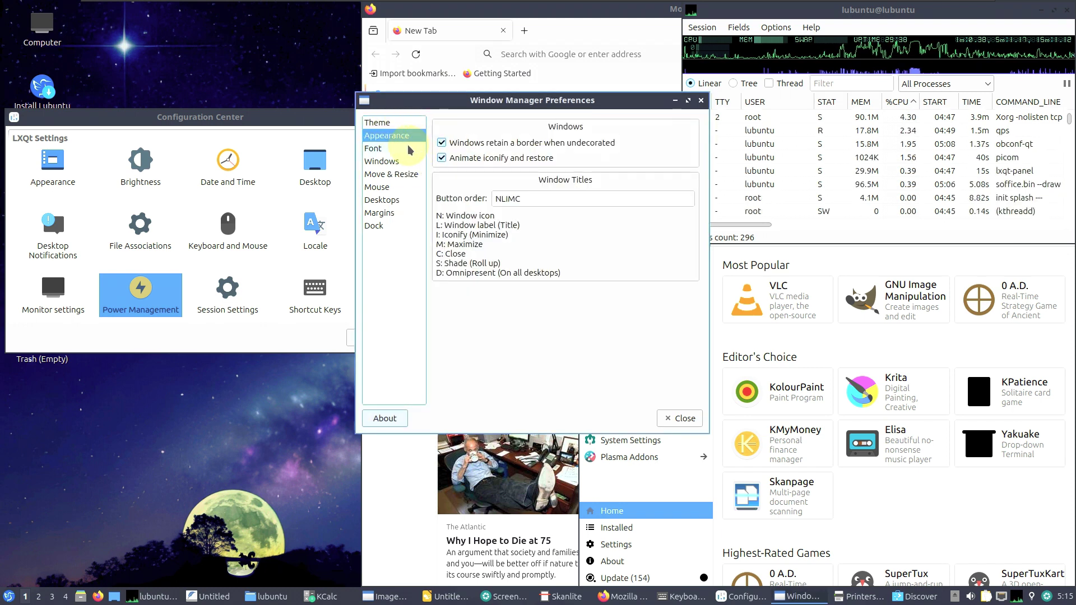
pyautogui.click(408, 149)
pyautogui.click(403, 162)
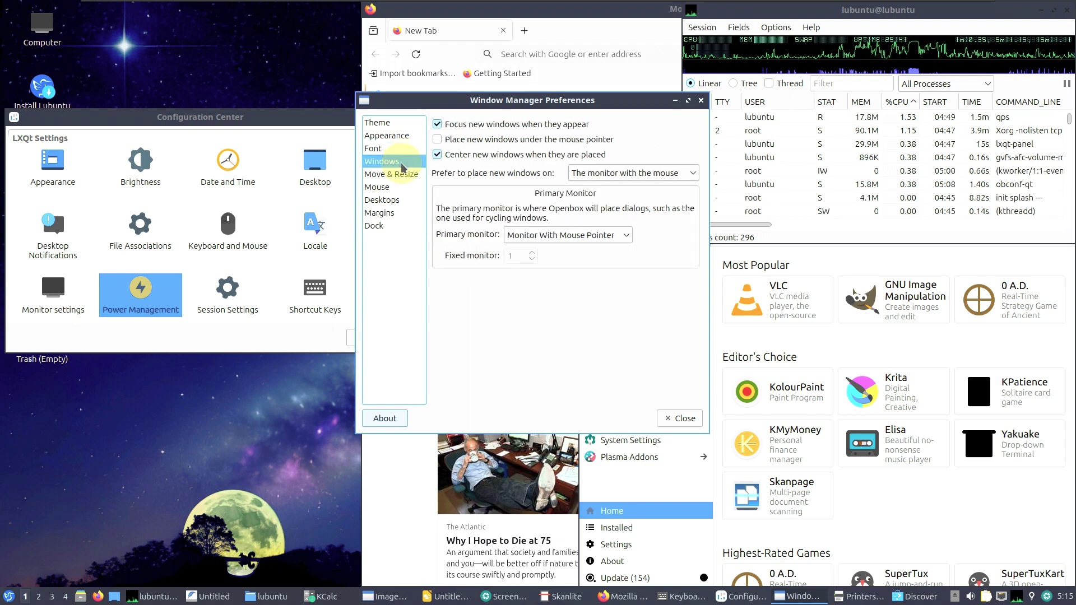
pyautogui.click(403, 175)
pyautogui.click(402, 188)
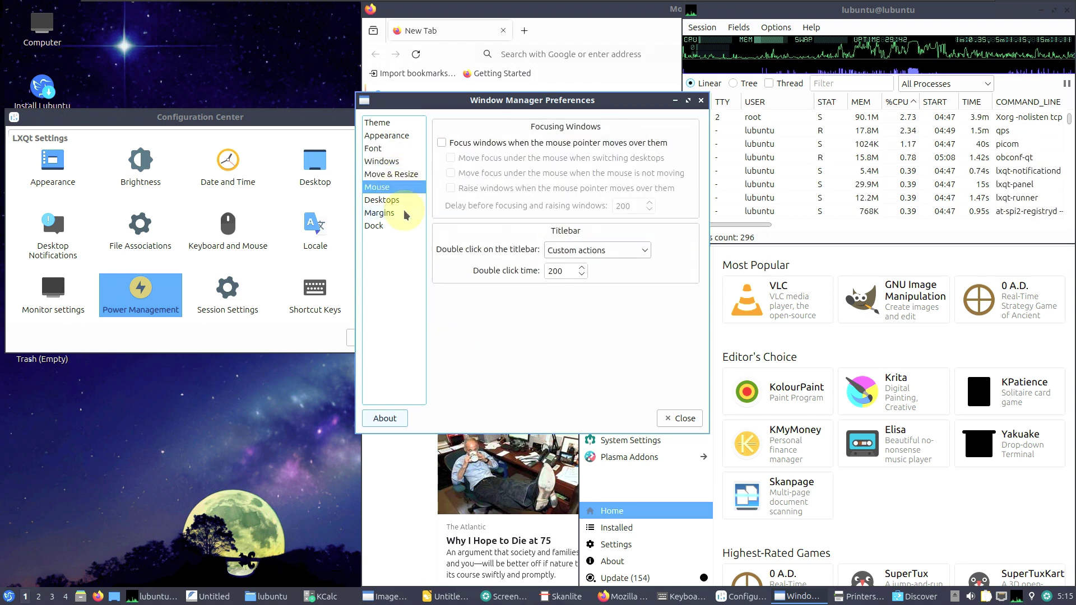
pyautogui.click(403, 200)
pyautogui.click(402, 215)
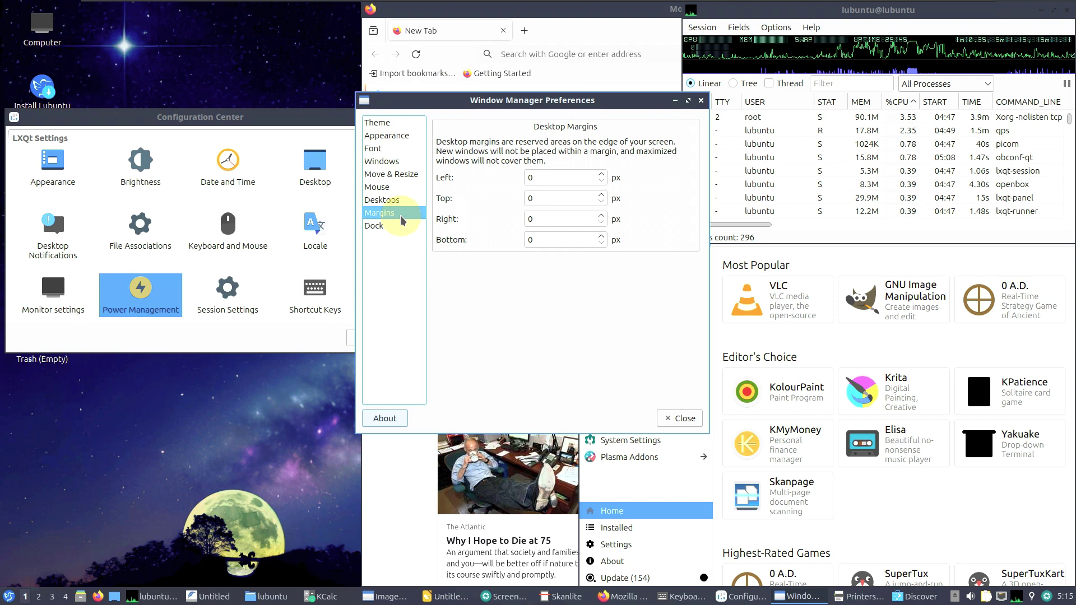
pyautogui.click(400, 225)
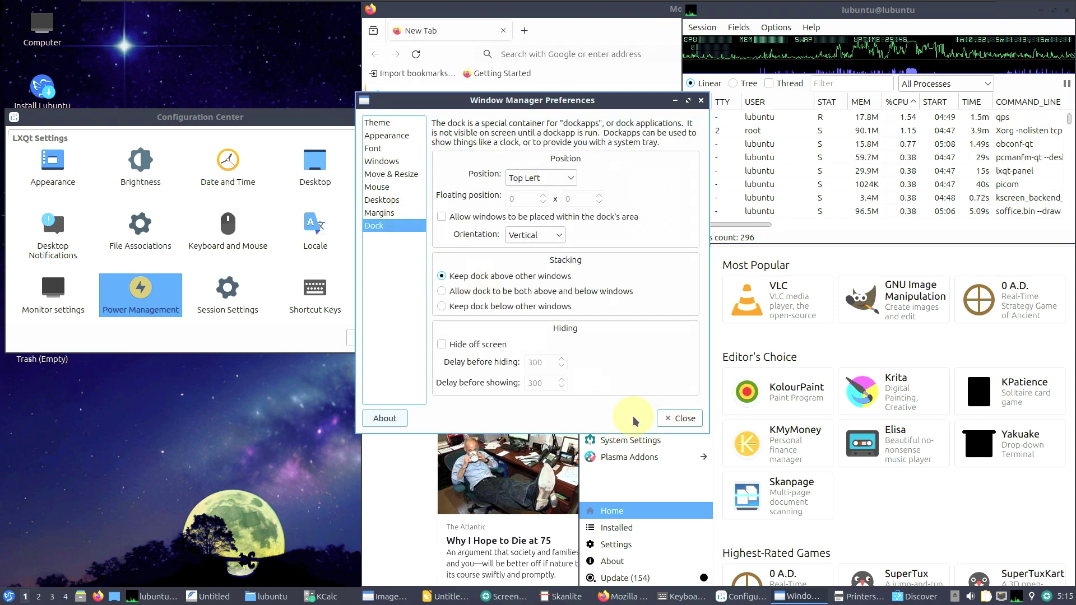
# Recheck the About ObConf-Qt information, and close both Window Manager Preferences and the Configuration Center.
pyautogui.click(385, 418)
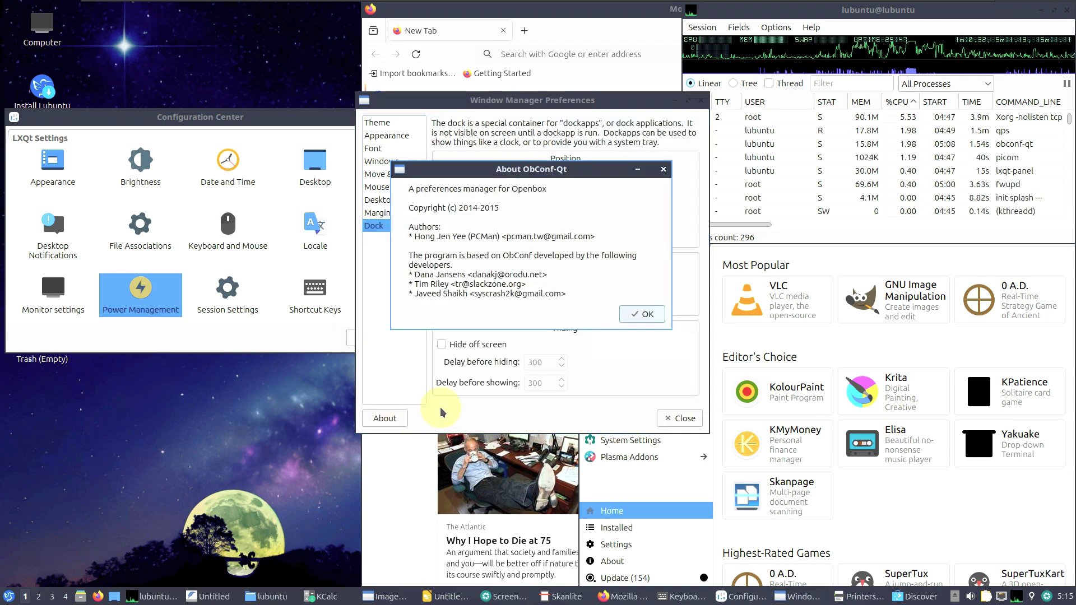
pyautogui.click(639, 312)
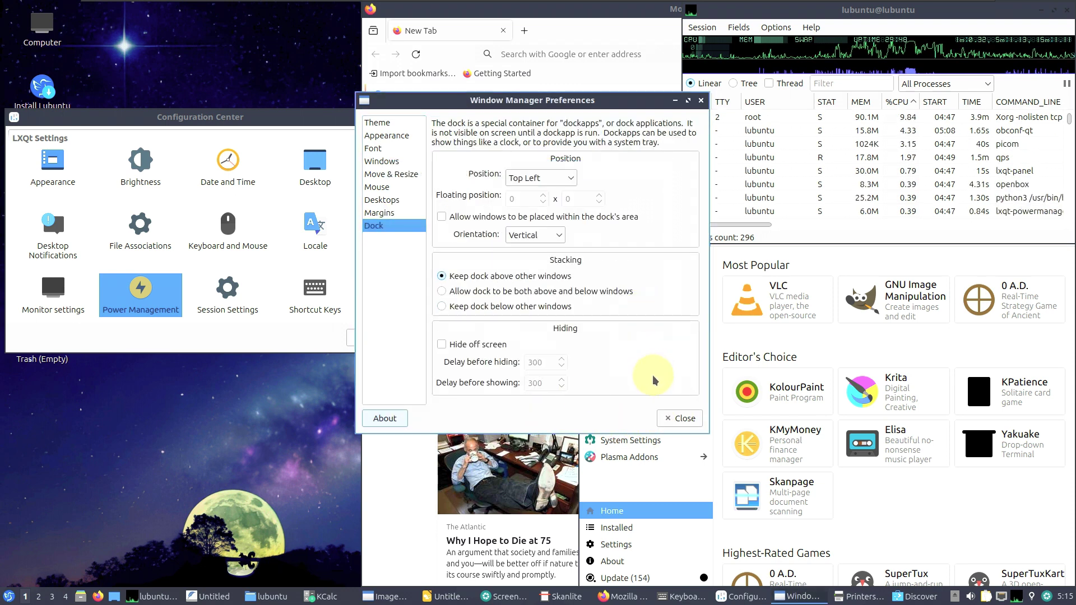
pyautogui.click(677, 419)
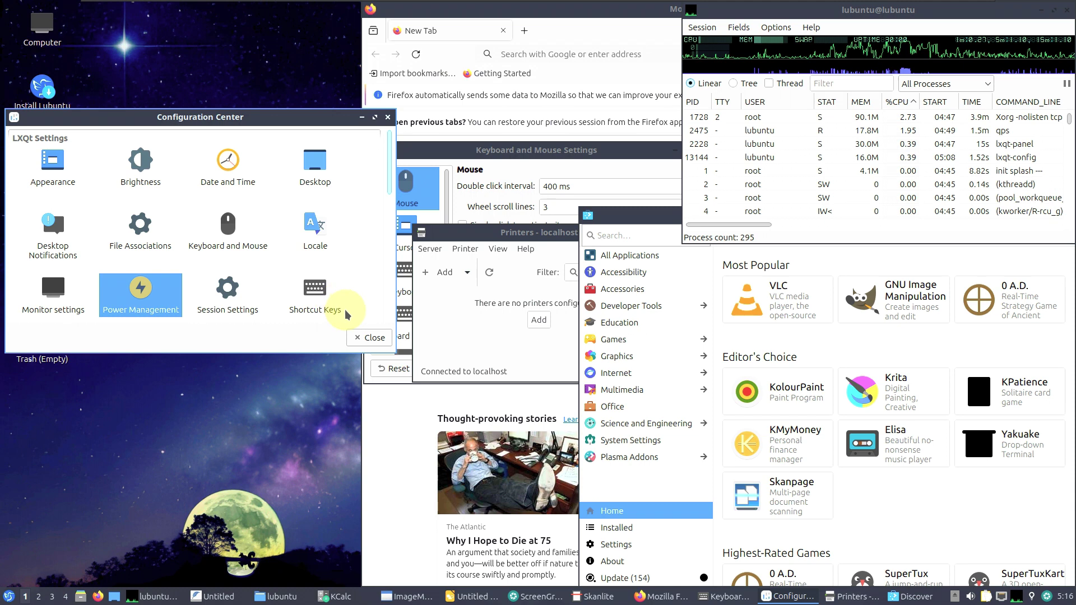
pyautogui.click(368, 337)
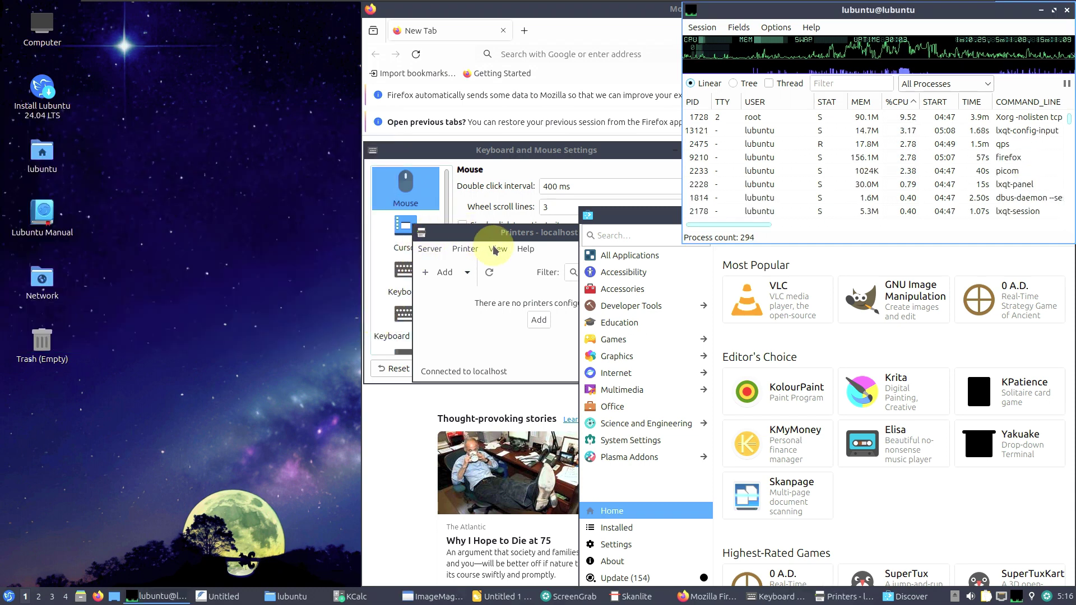
# Move the Printers window onto the empty desktop area, check its Help options, and close it.
pyautogui.click(426, 246)
pyautogui.click(319, 241)
pyautogui.moveTo(490, 237); pyautogui.dragTo(126, 130)
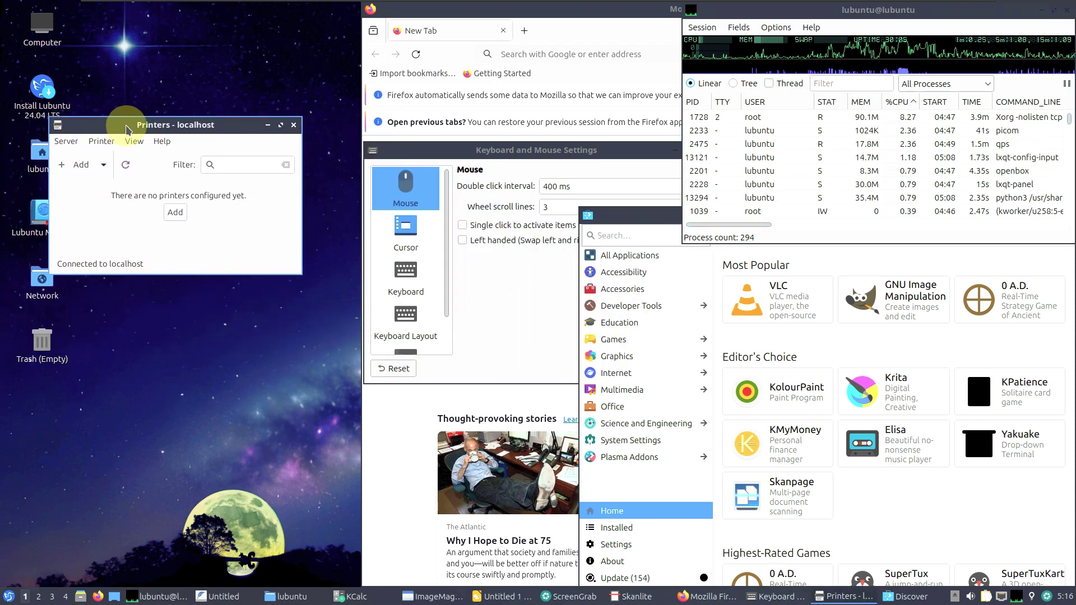
pyautogui.click(160, 143)
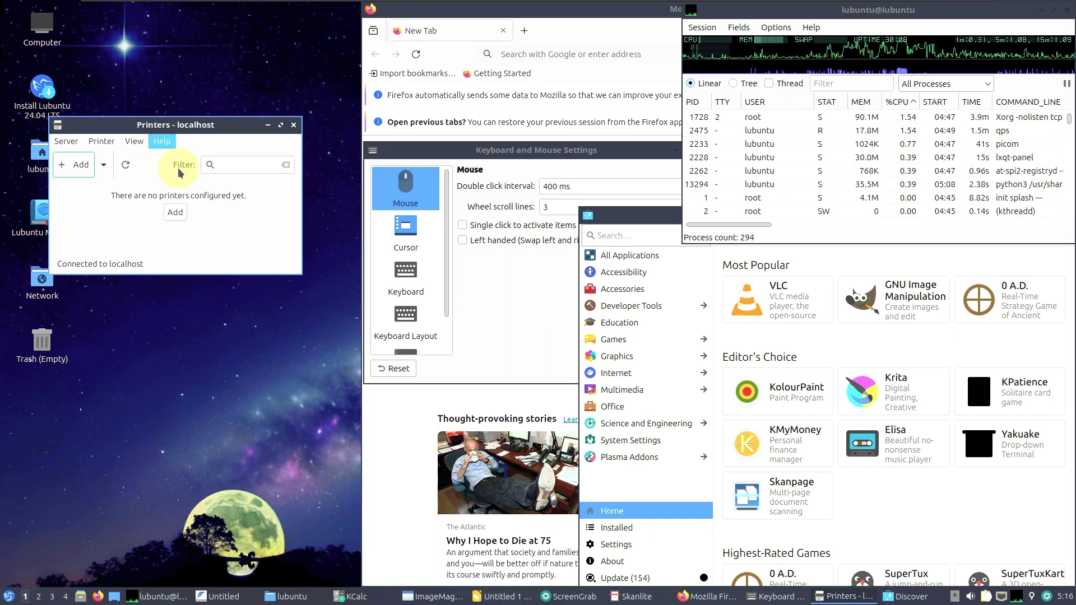
pyautogui.click(178, 170)
pyautogui.click(260, 274)
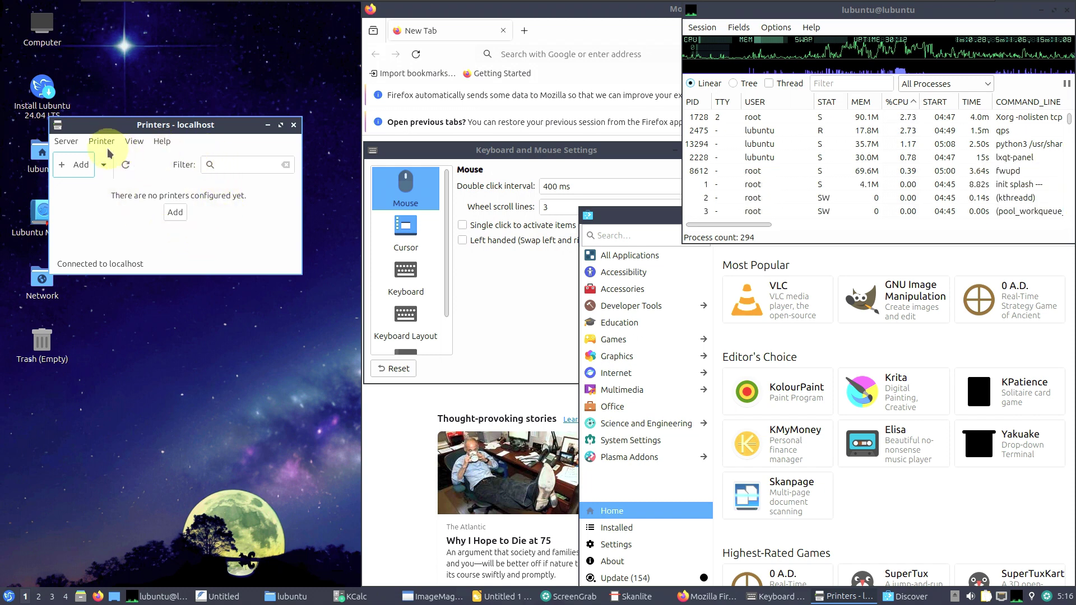
pyautogui.click(293, 124)
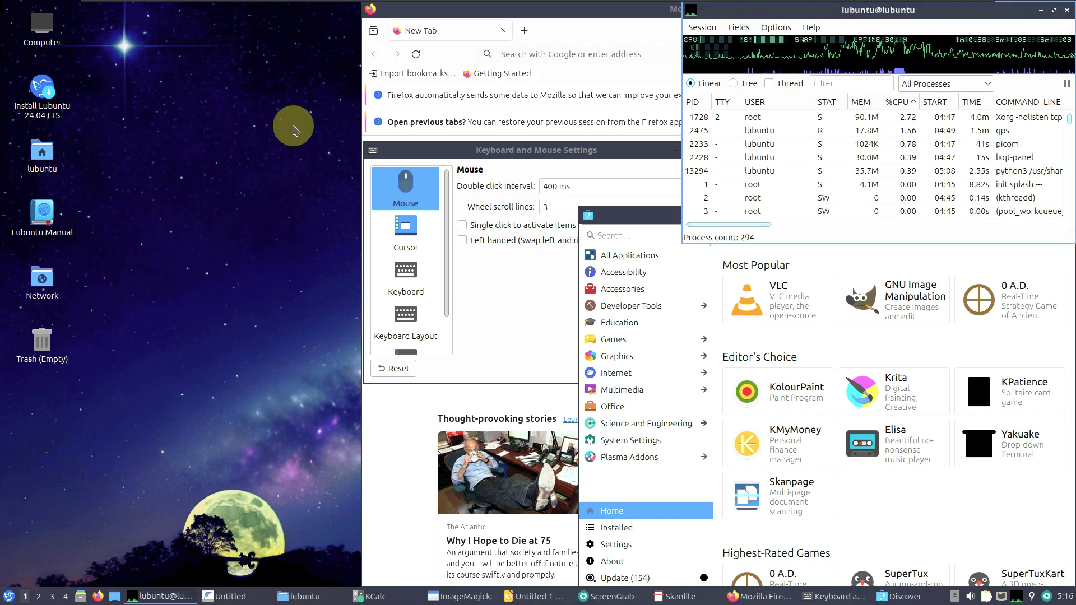
# Bring Keyboard and Mouse Settings forward and review its pages from Mouse through Mouse and Touchpad, maximizing the window.
pyautogui.moveTo(521, 153); pyautogui.dragTo(211, 126)
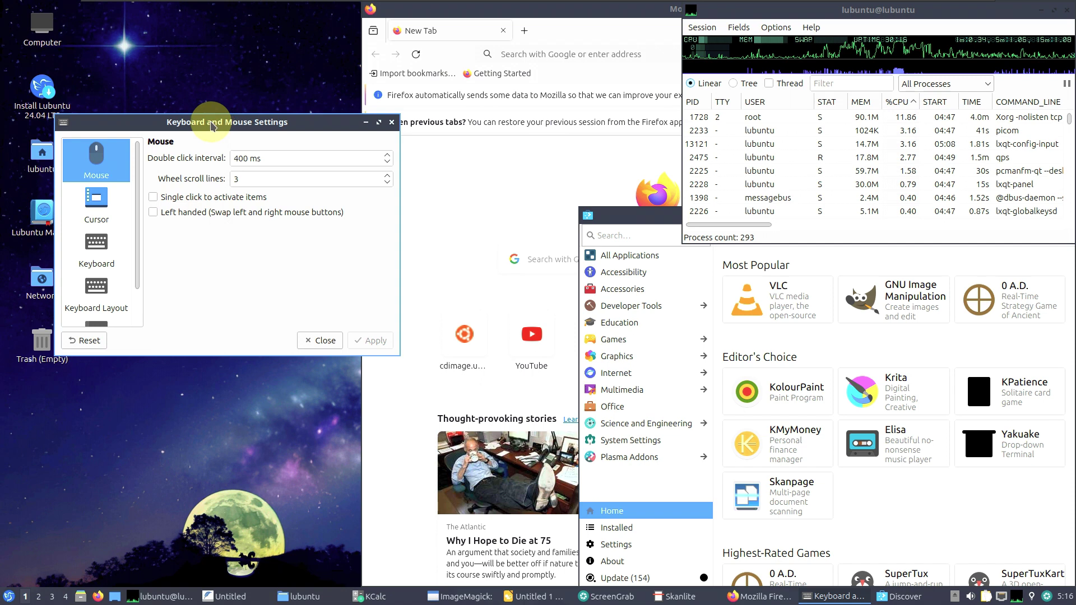
pyautogui.click(120, 181)
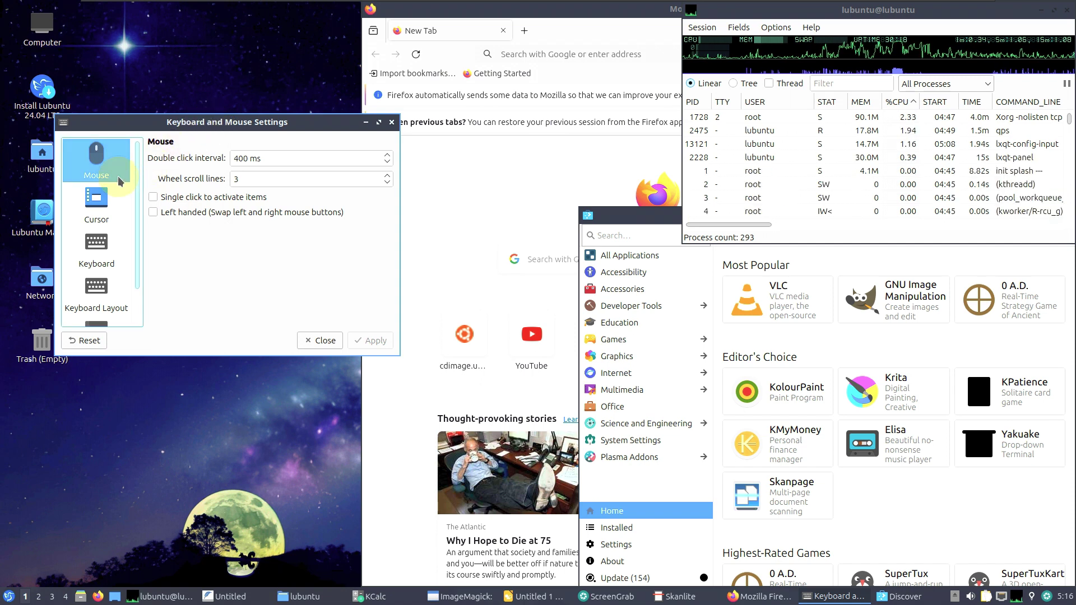
pyautogui.click(117, 197)
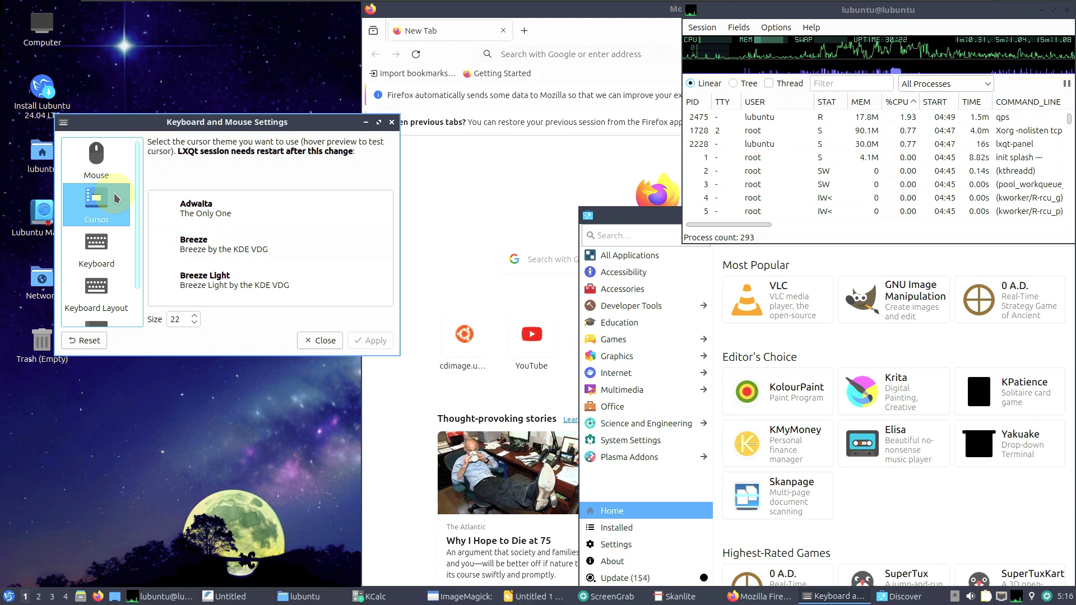
pyautogui.click(115, 246)
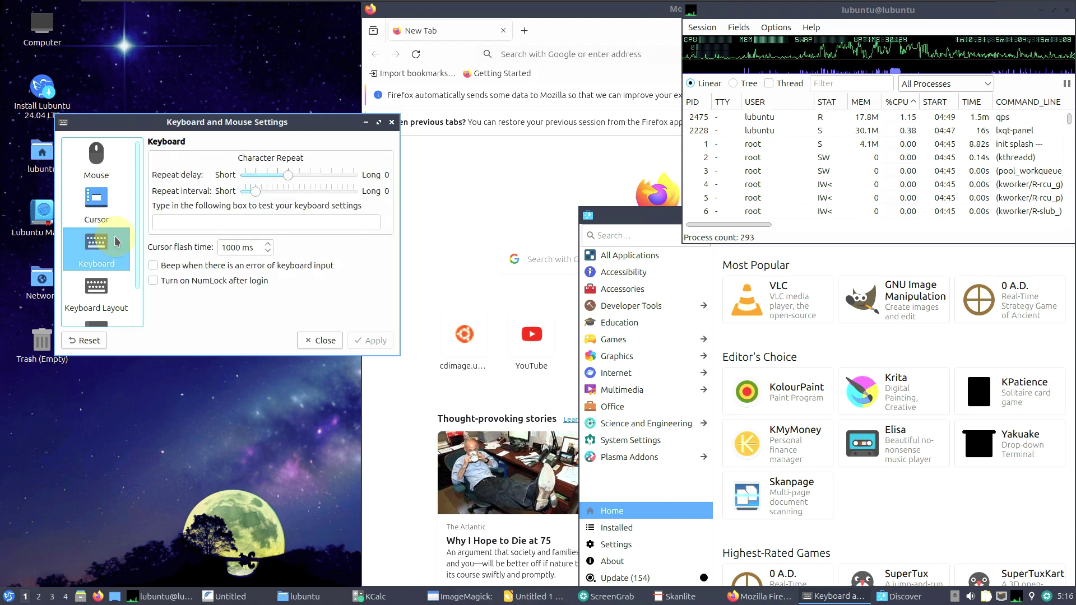
pyautogui.click(115, 295)
pyautogui.click(379, 121)
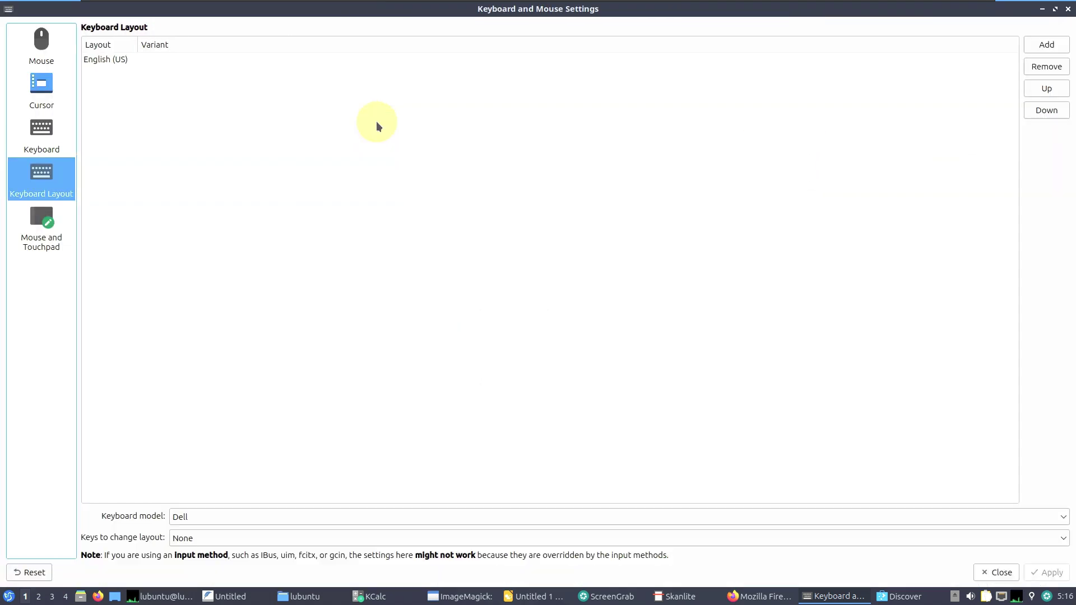
pyautogui.click(60, 233)
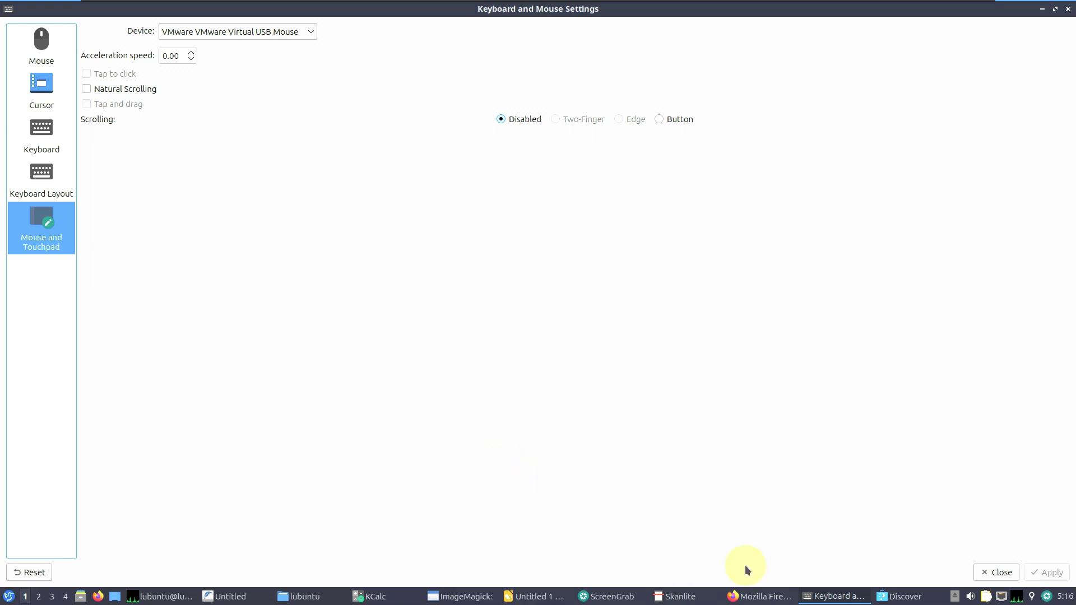
# Close Keyboard and Mouse Settings, and move the Firefox window over the empty desktop area beside the process monitor.
pyautogui.click(986, 573)
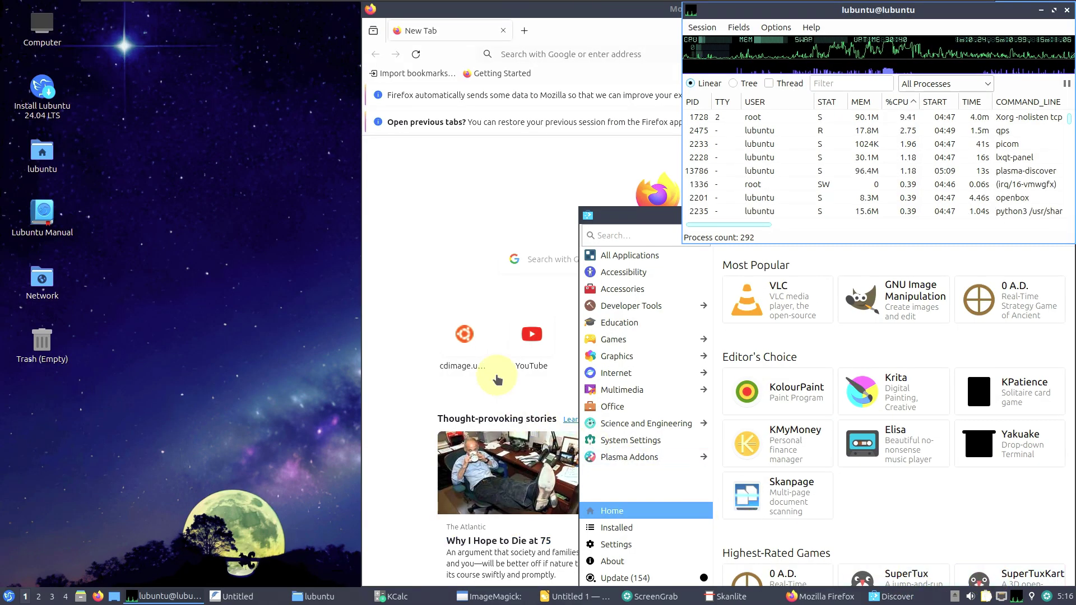
pyautogui.click(467, 206)
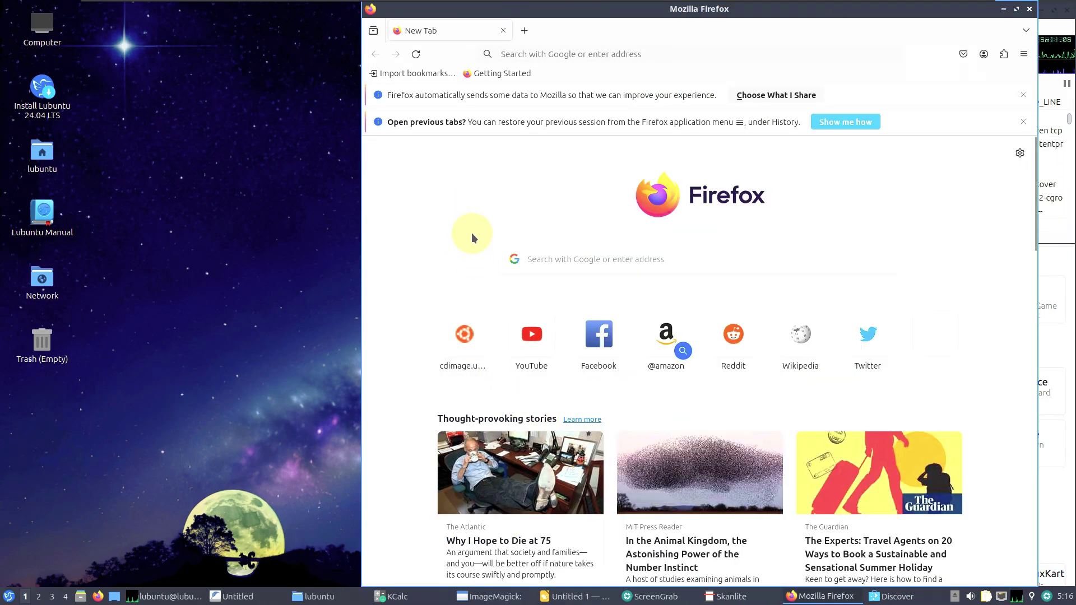
pyautogui.moveTo(627, 16); pyautogui.dragTo(367, 15)
# View the About Firefox information, and close the browser.
pyautogui.click(759, 55)
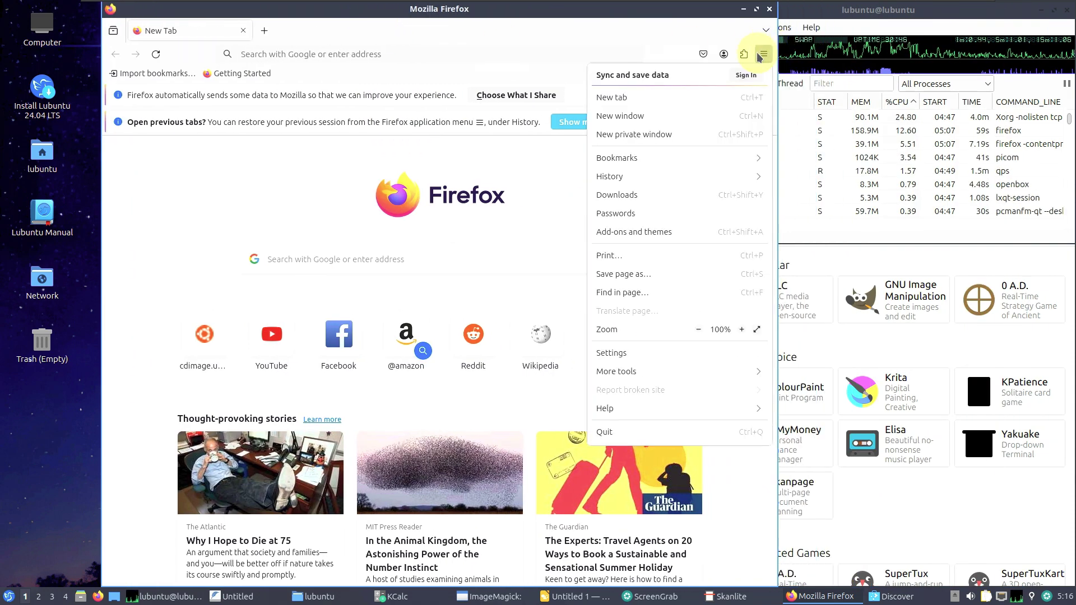
pyautogui.click(665, 405)
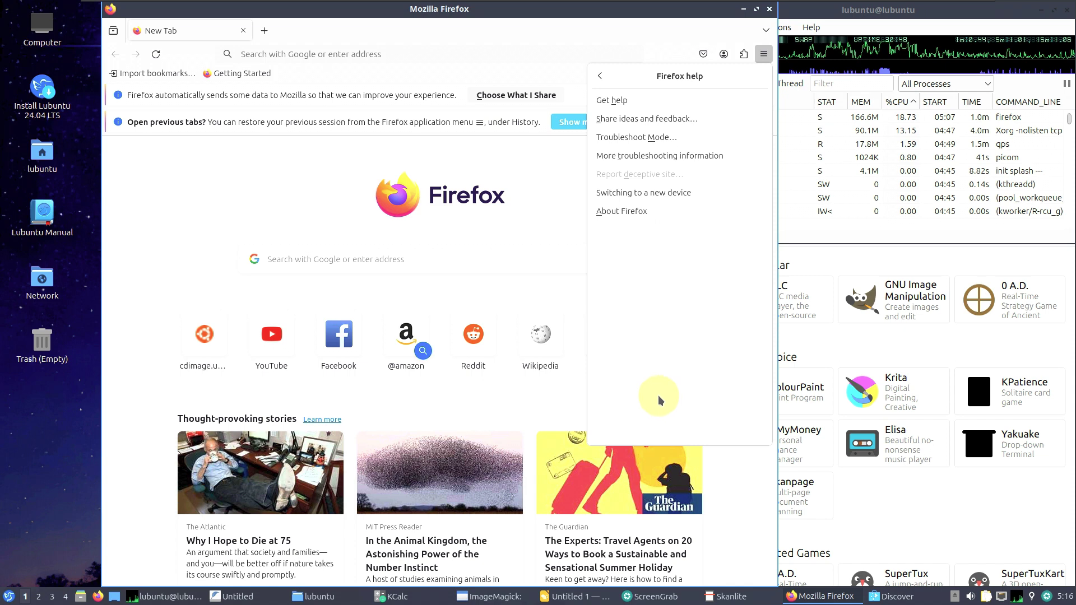
pyautogui.click(603, 218)
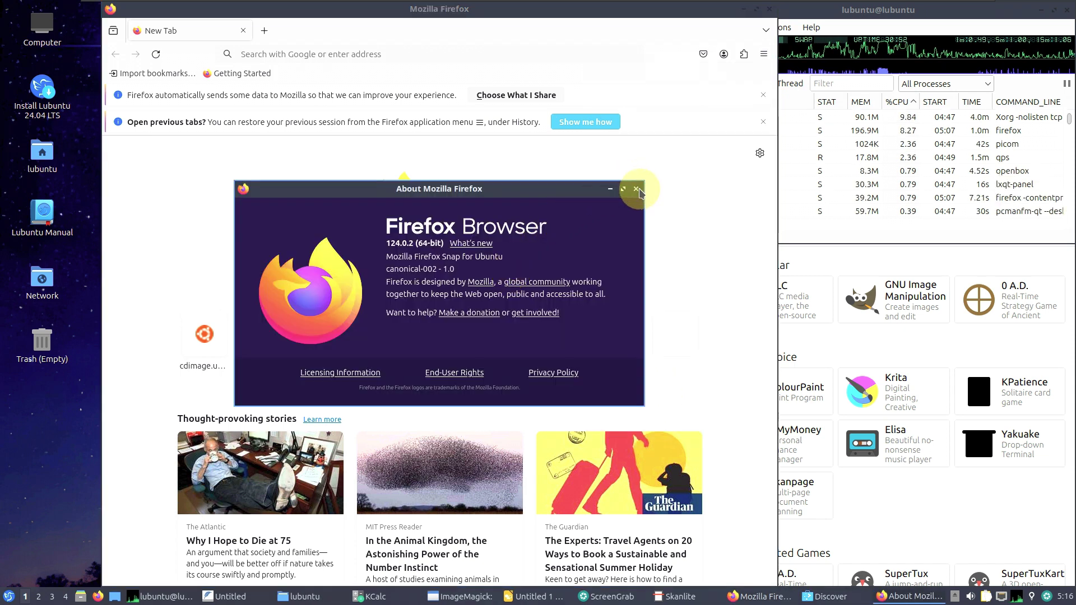
pyautogui.click(637, 190)
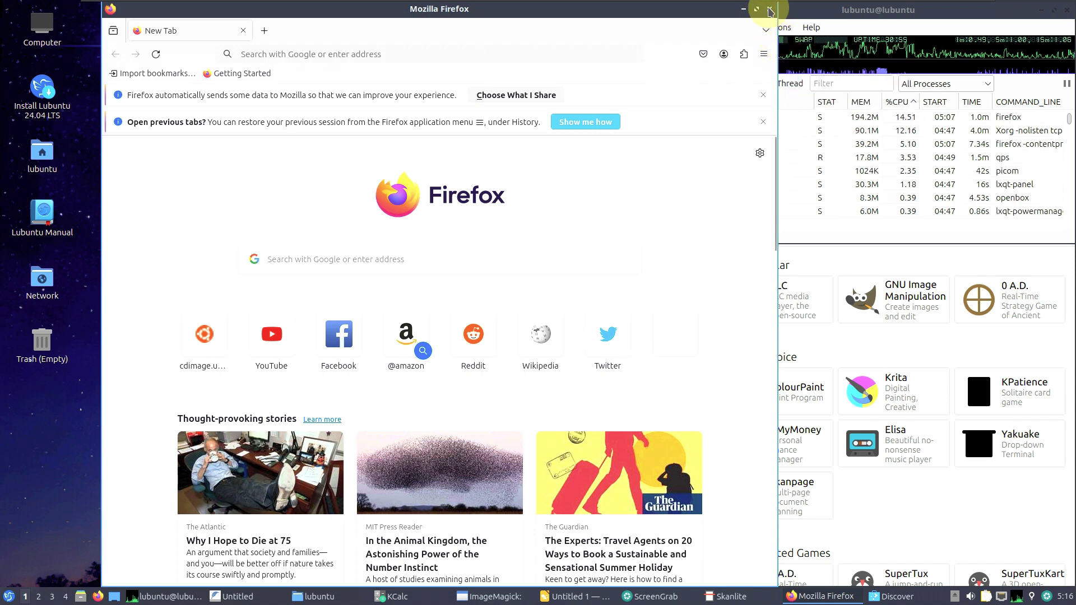
pyautogui.click(770, 11)
# Move the Skanlite window onto the empty desktop area and dismiss it.
pyautogui.click(559, 209)
pyautogui.moveTo(559, 209); pyautogui.dragTo(335, 193)
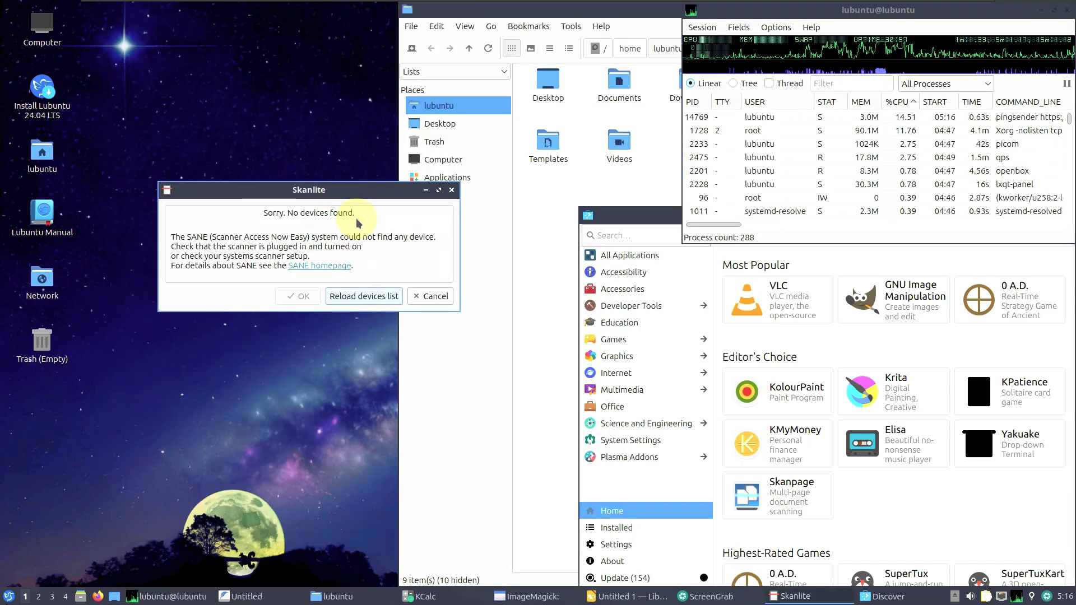
pyautogui.click(426, 299)
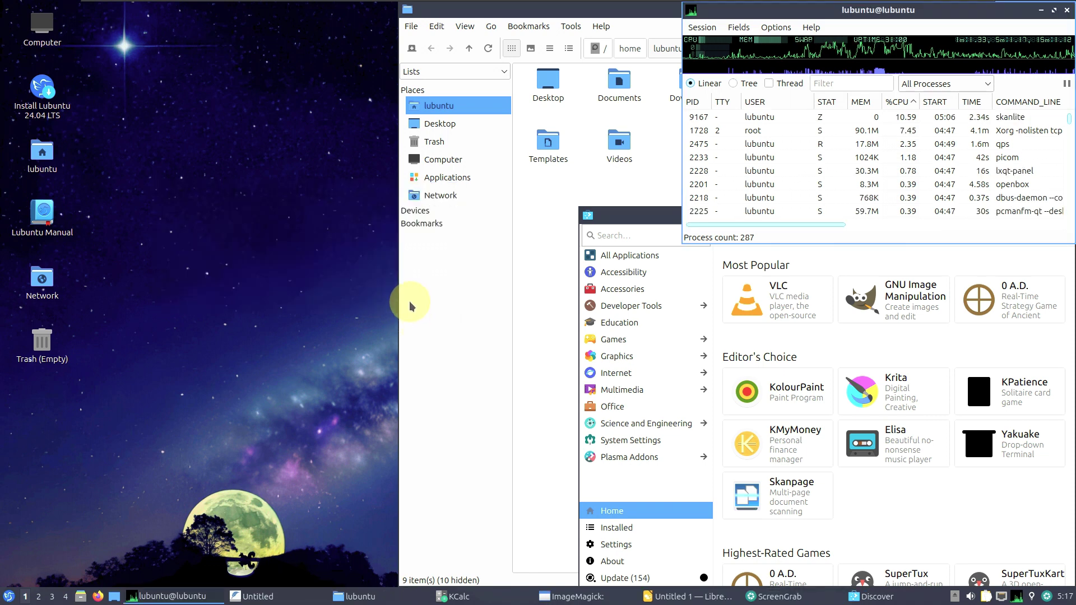
# Bring the lubuntu home folder window forward, view the About information of PCManFM-Qt, and close the file manager.
pyautogui.click(544, 277)
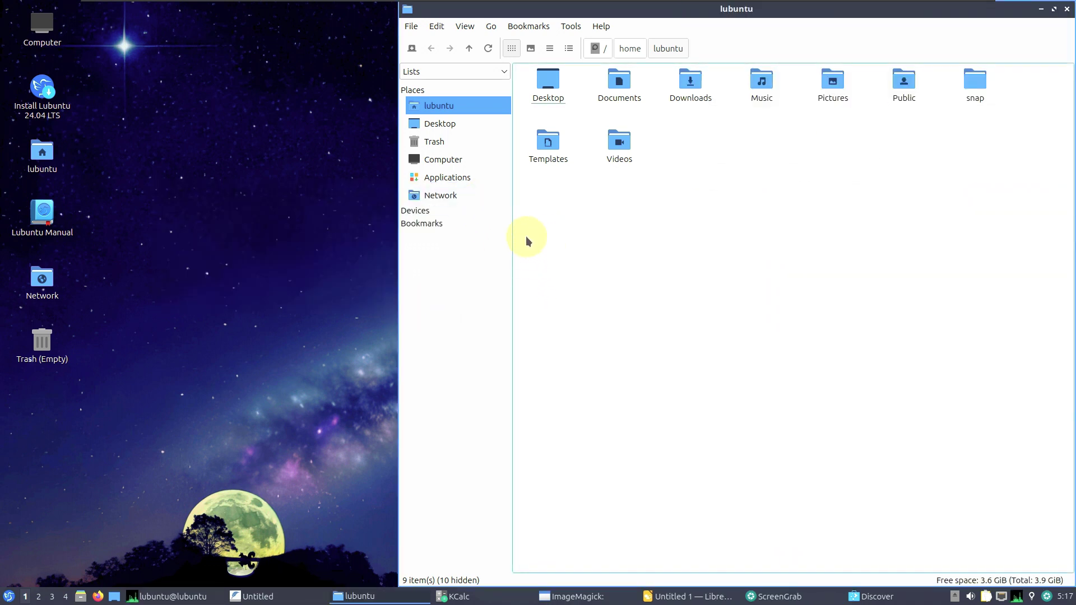
pyautogui.click(604, 26)
pyautogui.click(629, 46)
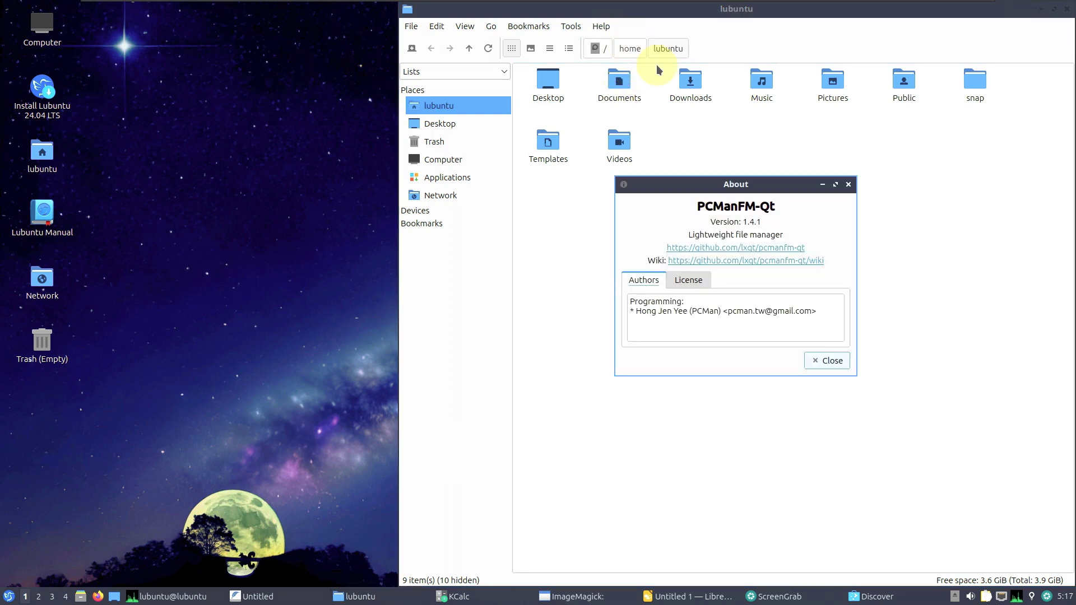
pyautogui.click(830, 361)
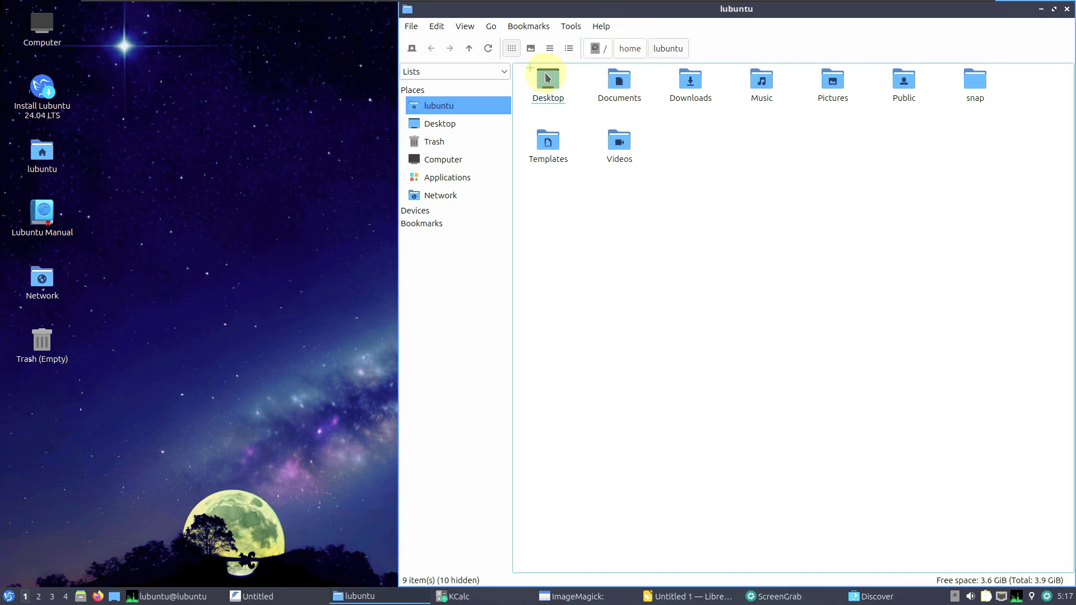
pyautogui.click(412, 27)
pyautogui.click(442, 158)
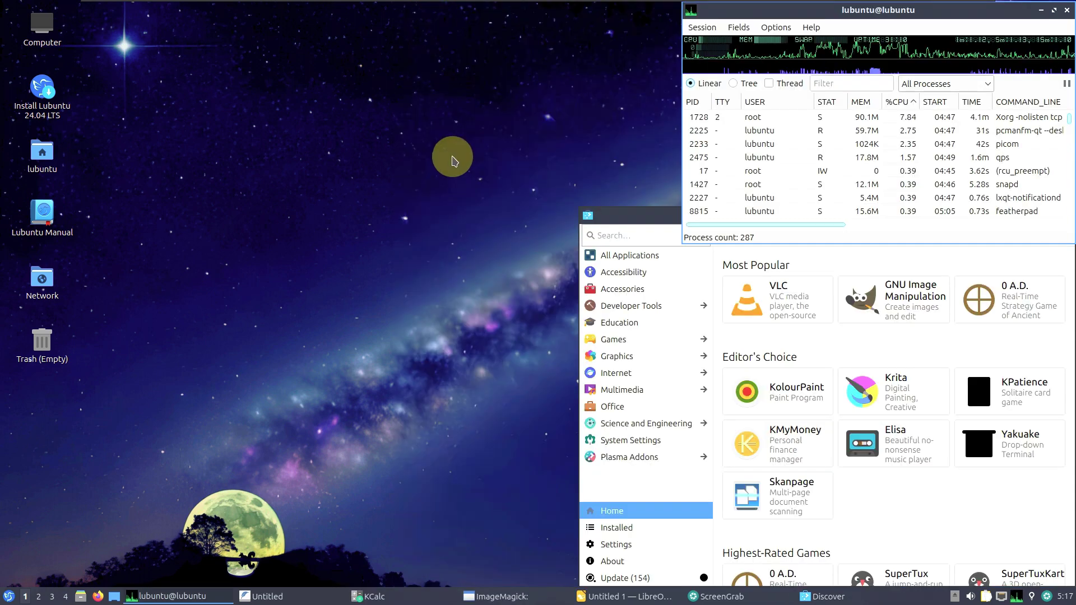
# Move the Discover window onto the empty desktop area and open its Updates page.
pyautogui.moveTo(643, 211); pyautogui.dragTo(123, 114)
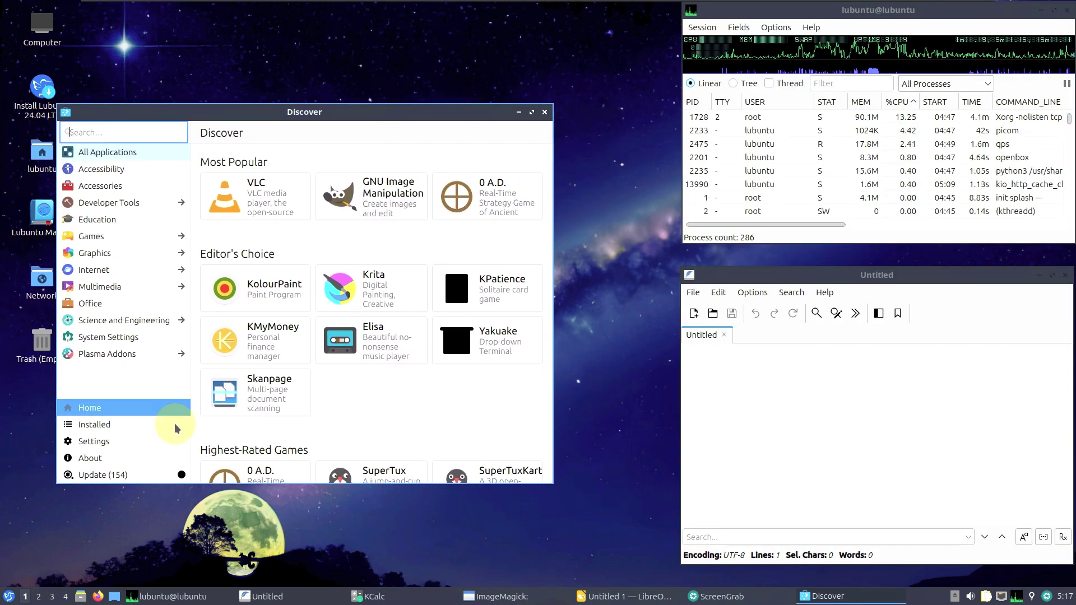
pyautogui.click(149, 475)
# View the About FeatherPad information, and quit the text editor.
pyautogui.click(824, 292)
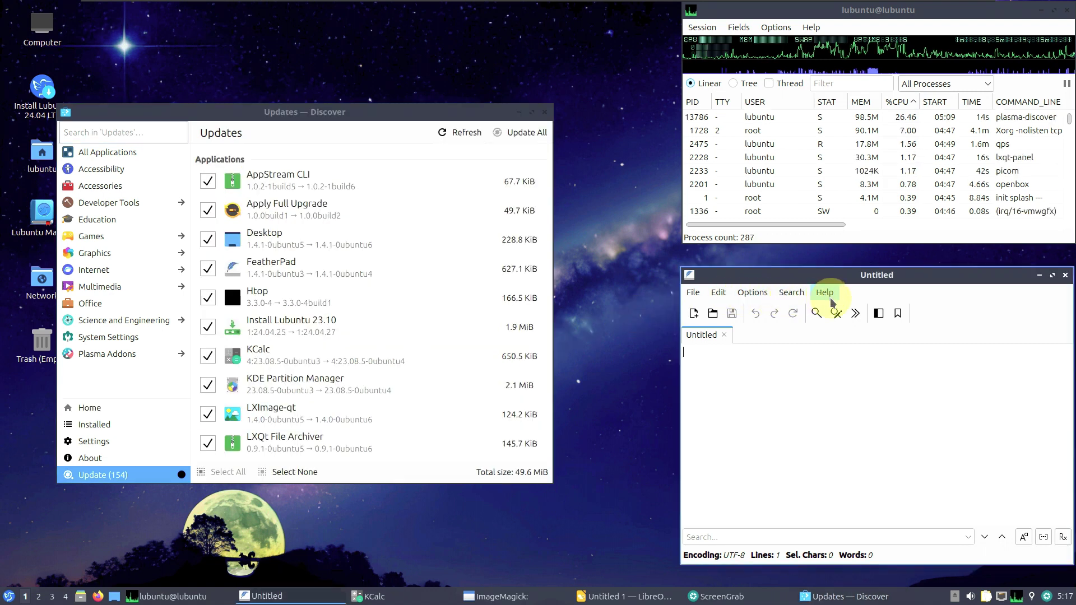
pyautogui.click(828, 321)
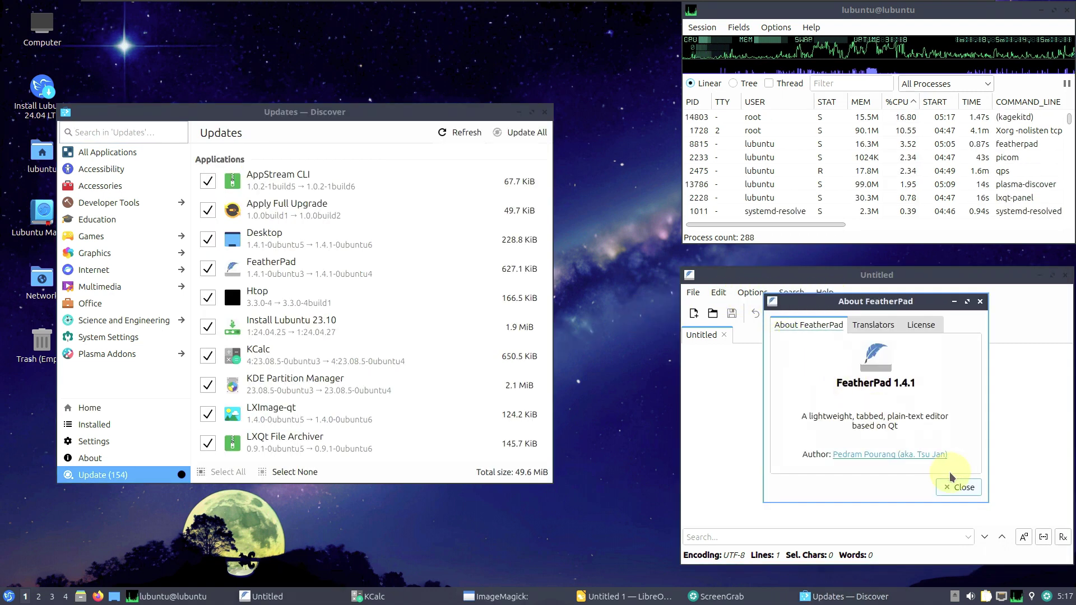
pyautogui.click(959, 485)
pyautogui.click(694, 290)
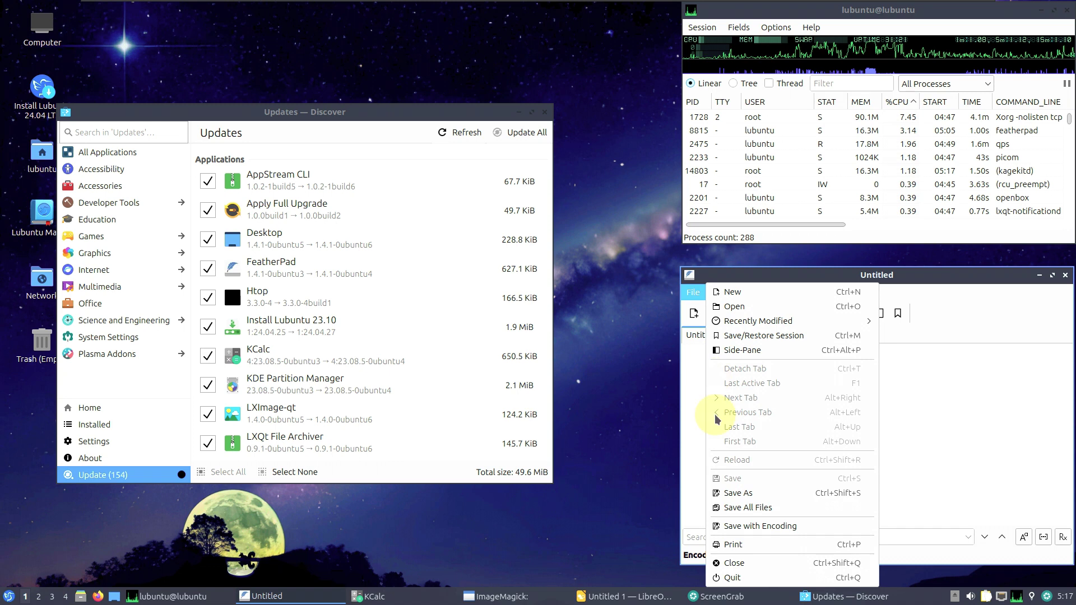
pyautogui.click(741, 575)
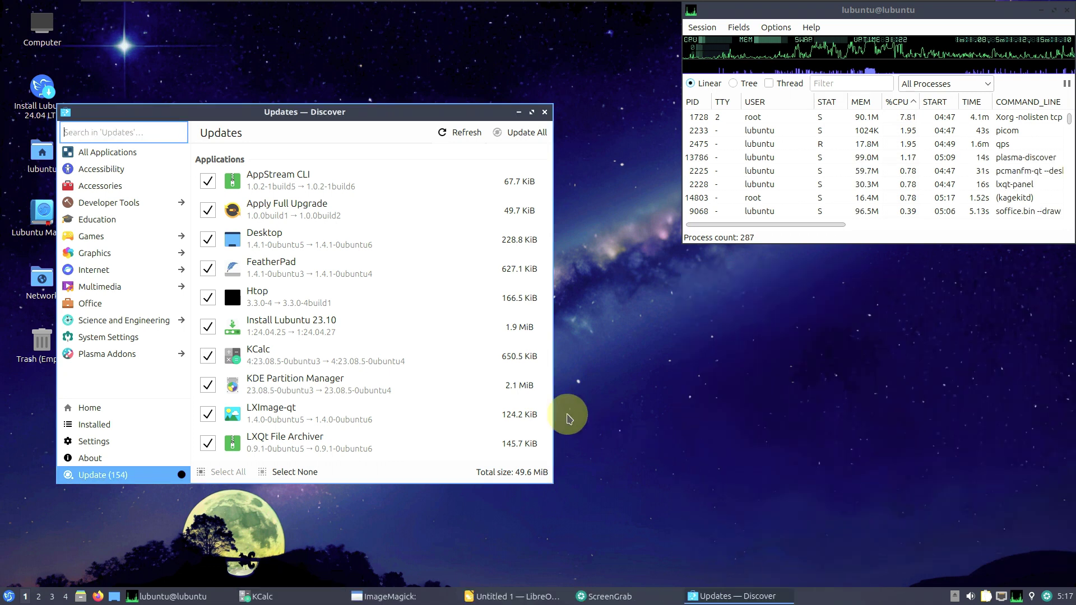
# Enlarge the Discover window to fill the space beside the process monitor, and review the available updates through to the list's end.
pyautogui.moveTo(485, 106); pyautogui.dragTo(430, 7)
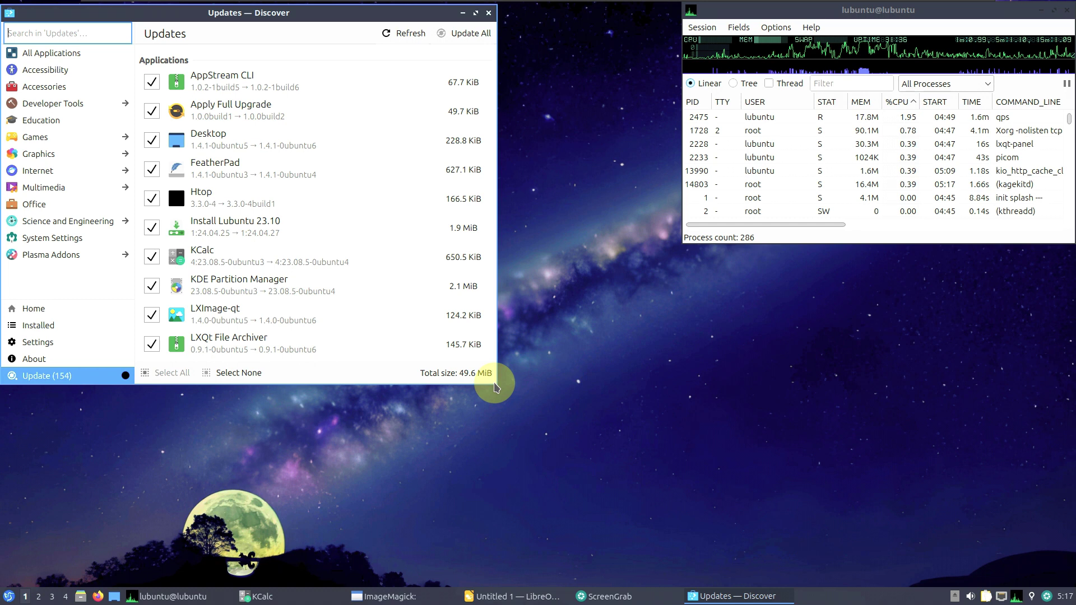
pyautogui.moveTo(493, 381); pyautogui.dragTo(674, 562)
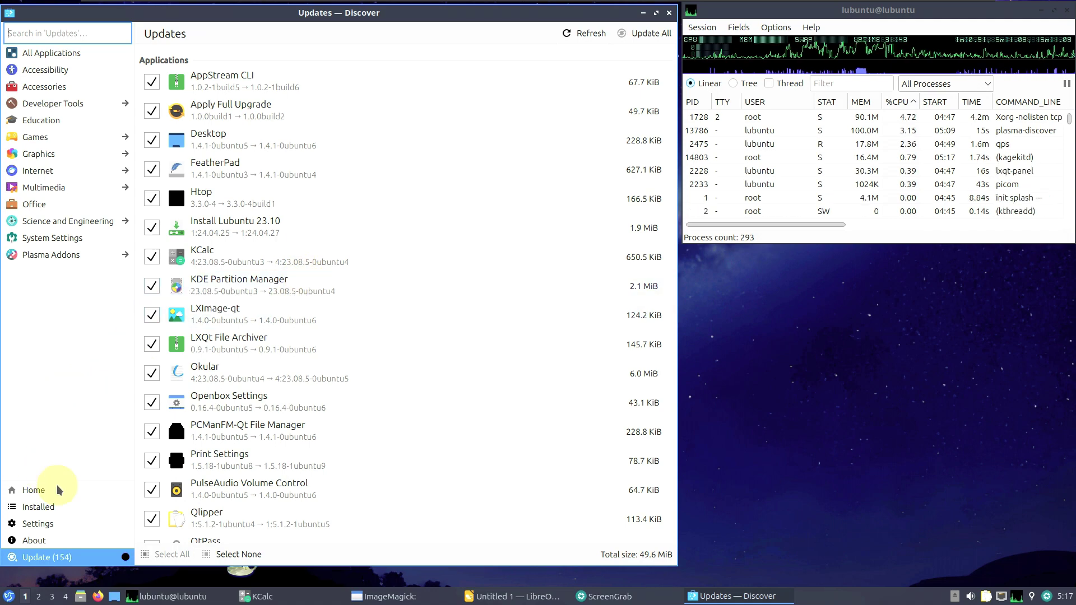
pyautogui.moveTo(675, 73); pyautogui.dragTo(678, 154)
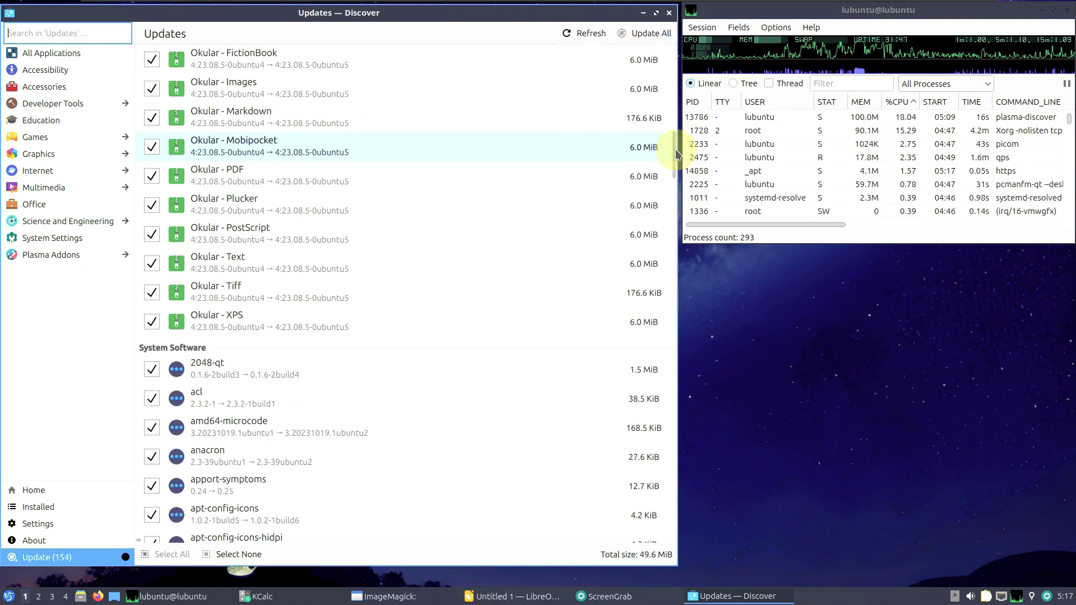
pyautogui.moveTo(678, 153); pyautogui.dragTo(678, 260)
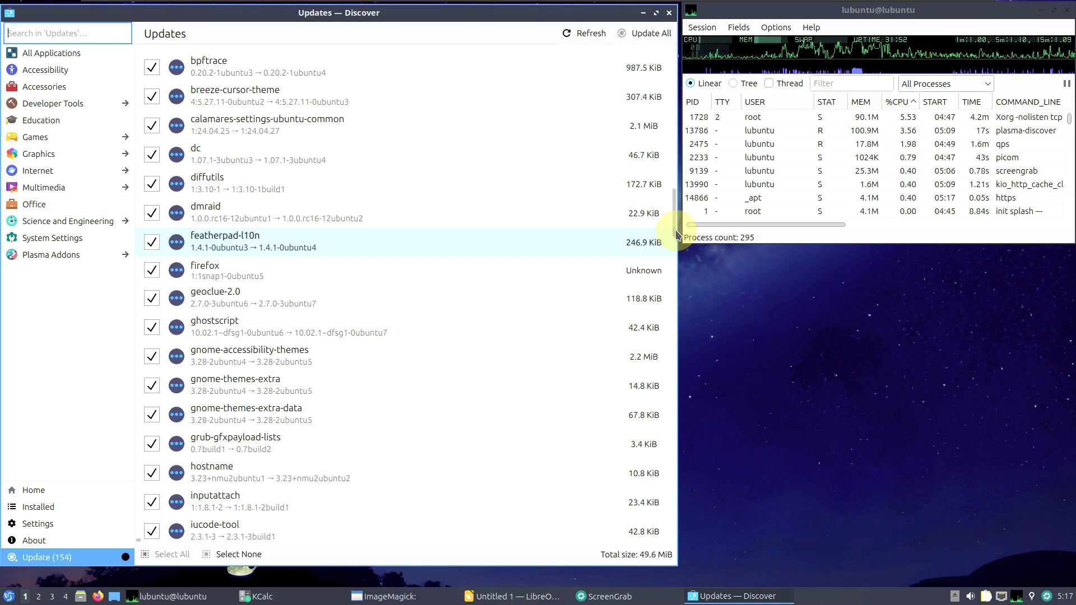
pyautogui.click(676, 235)
pyautogui.scroll(-6, 677, 229)
pyautogui.scroll(-15, 676, 225)
pyautogui.scroll(-13, 677, 226)
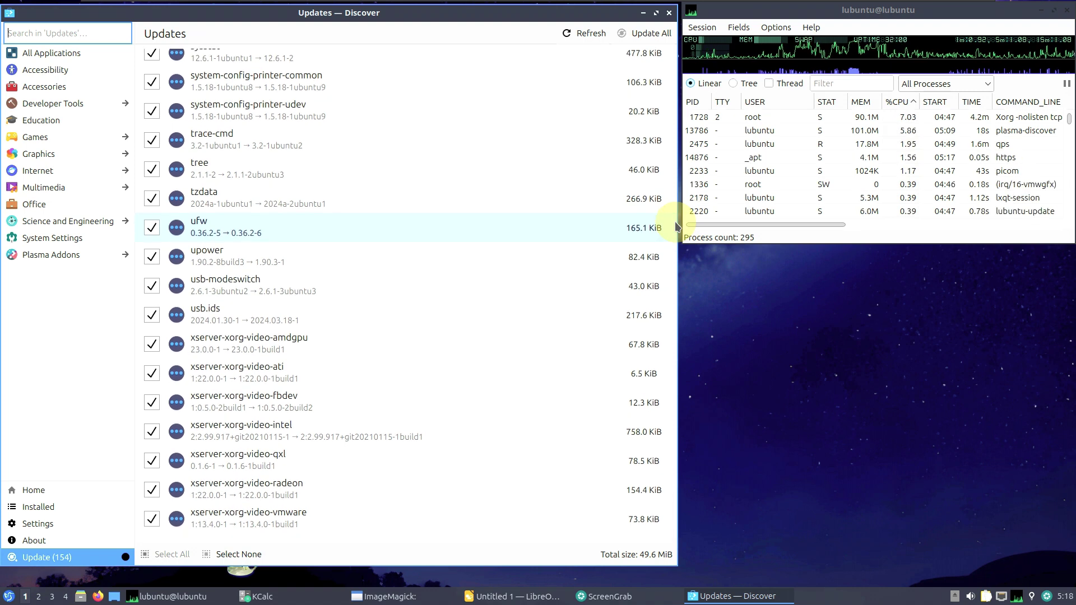
# Review Discover's About, Settings, Installed and Home pages, and close Discover.
pyautogui.click(80, 538)
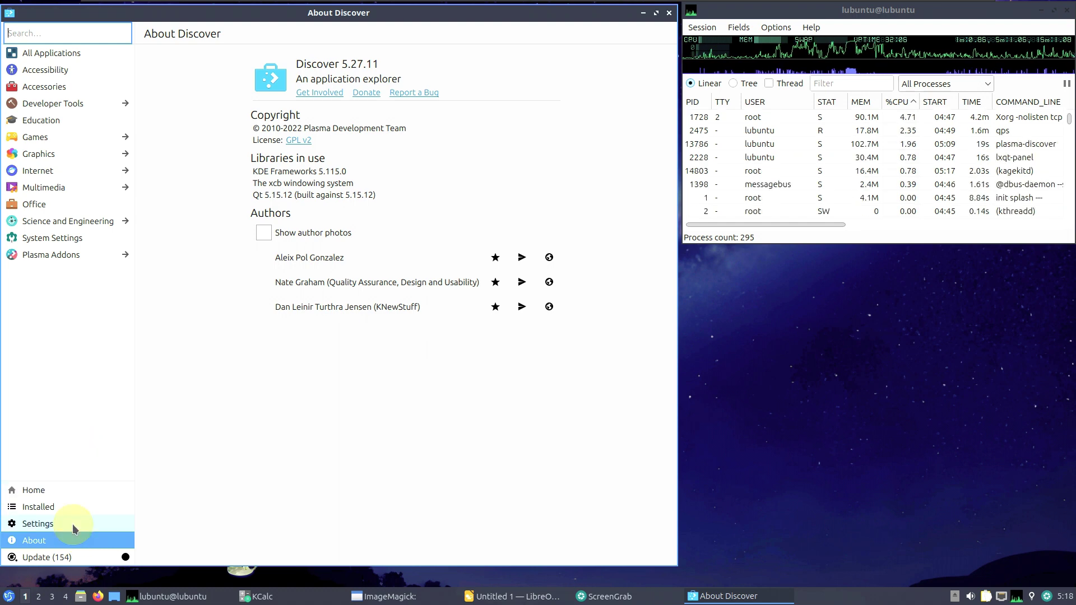
pyautogui.click(72, 523)
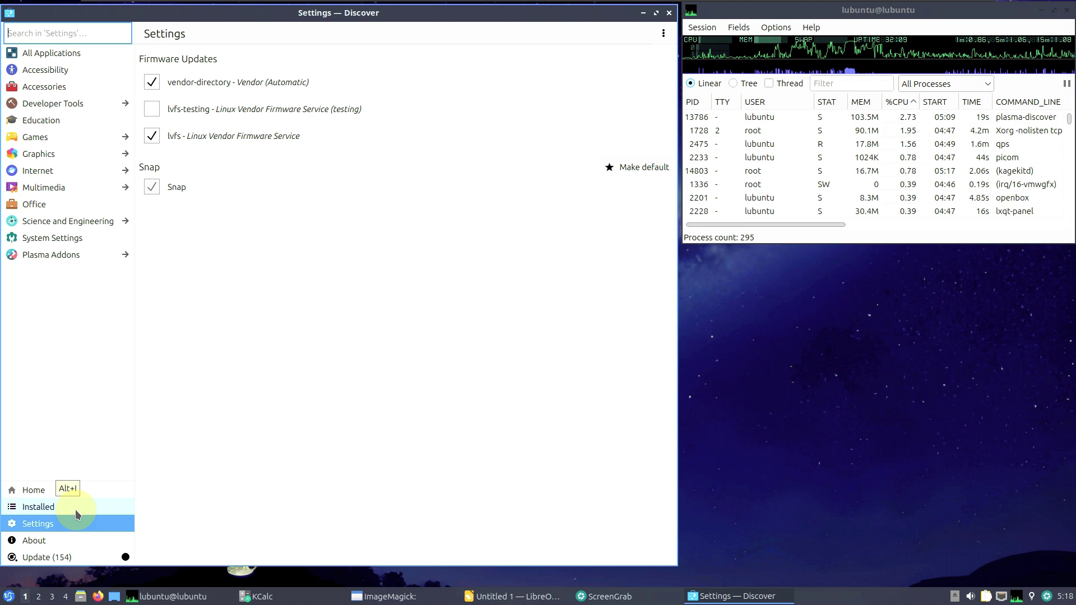
pyautogui.click(75, 509)
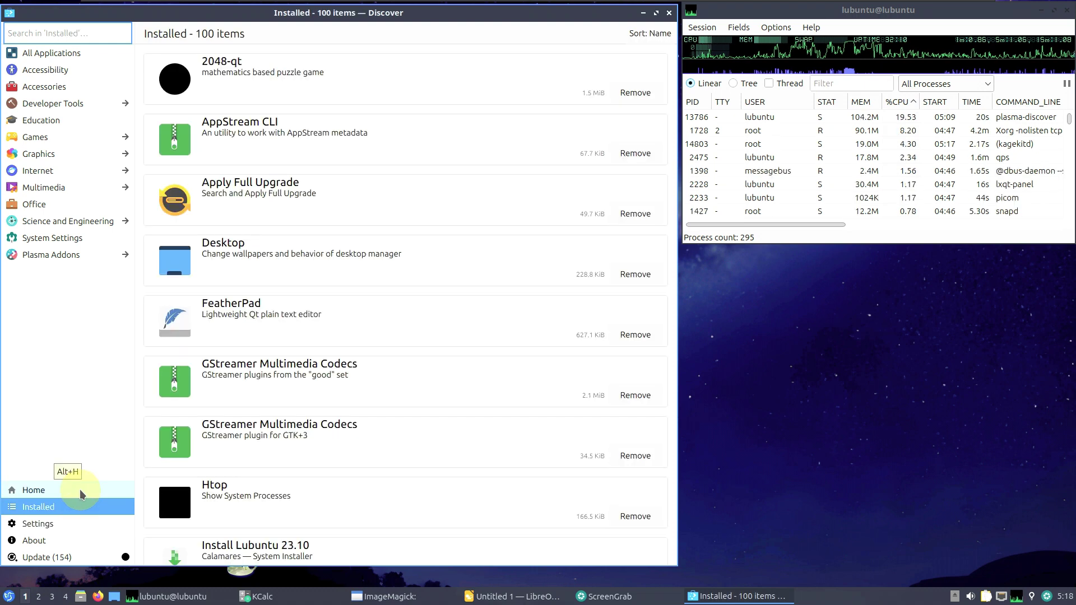
pyautogui.click(80, 490)
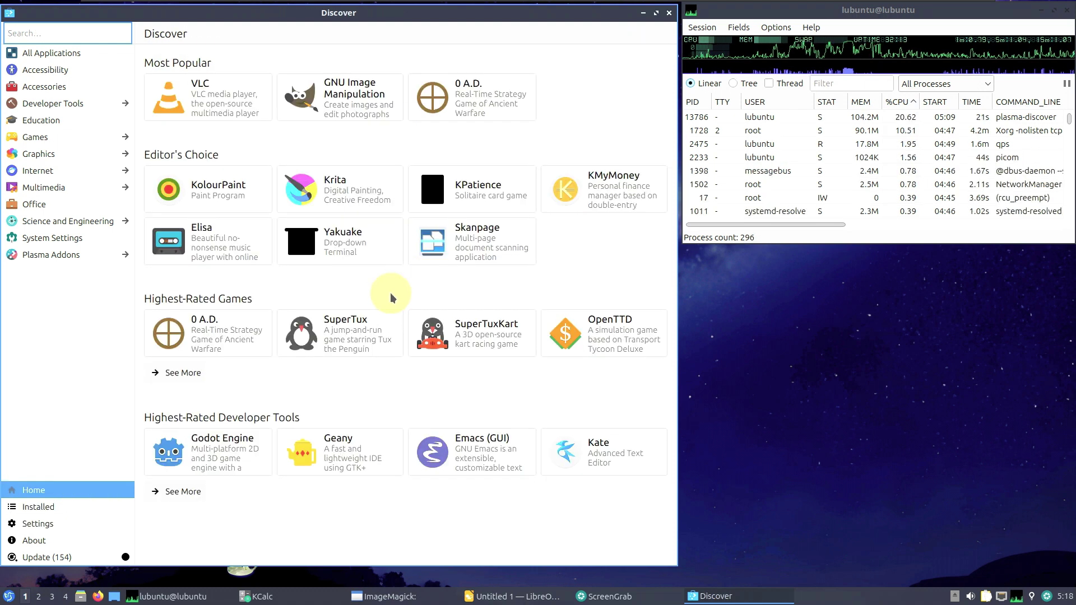
pyautogui.click(669, 14)
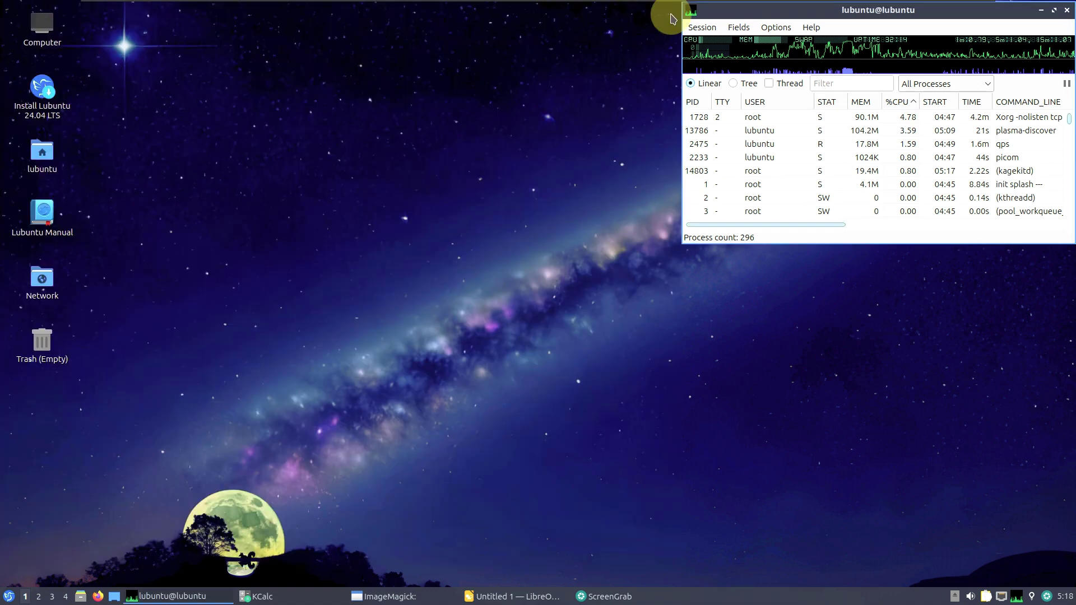
# Bring KCalc forward, view its About KCalc information, and close the calculator.
pyautogui.click(298, 596)
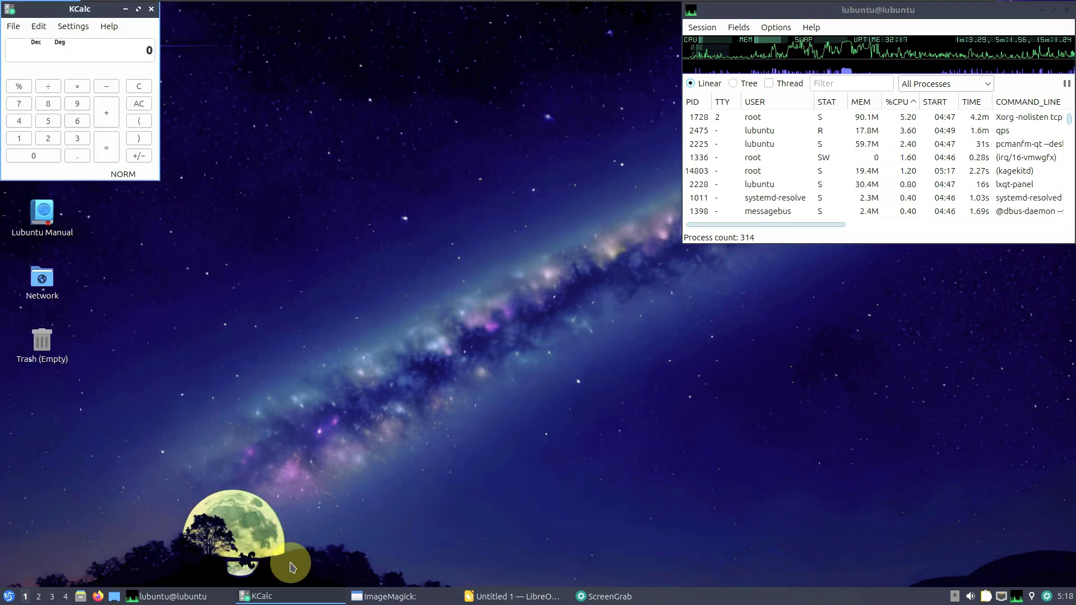
pyautogui.click(114, 31)
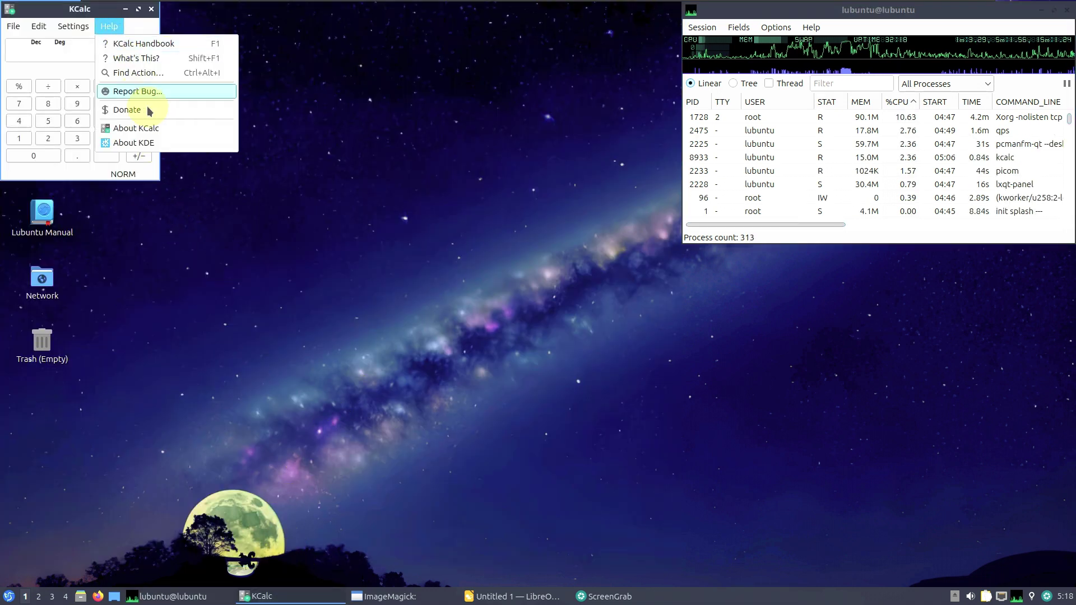
pyautogui.click(149, 134)
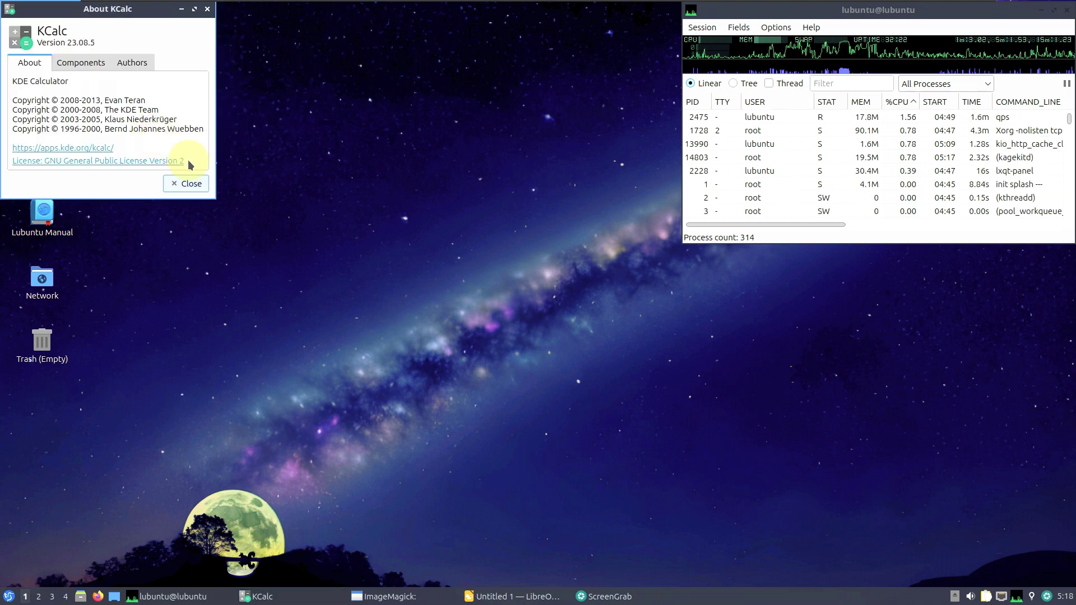
pyautogui.click(186, 183)
pyautogui.click(157, 9)
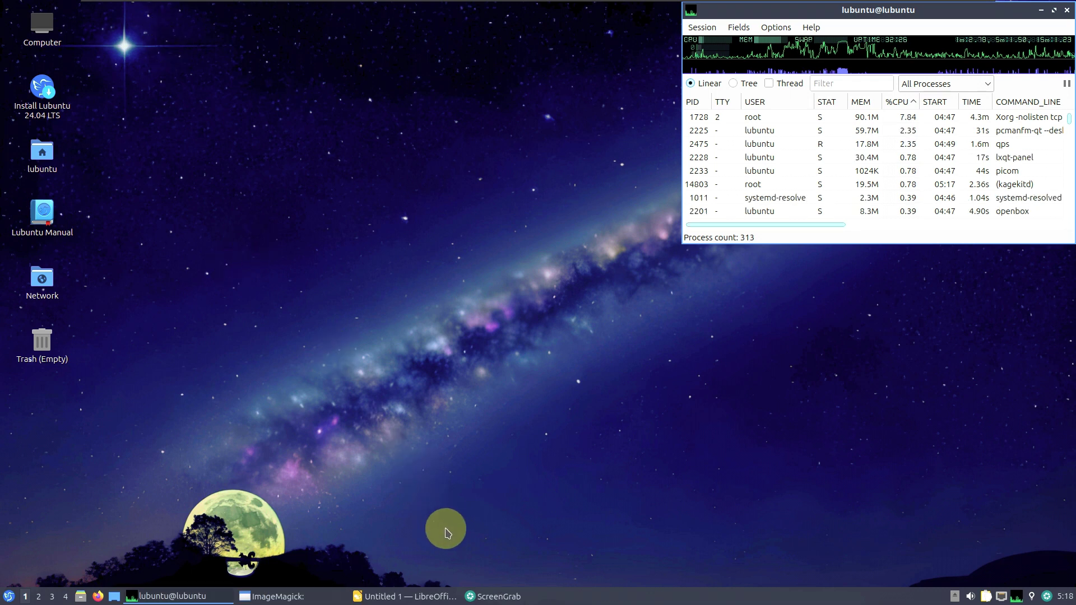
# Bring ScreenGrab forward, review its Main, Advanced, System tray and Shortcuts options without saving, and close the screenshot tool.
pyautogui.click(493, 595)
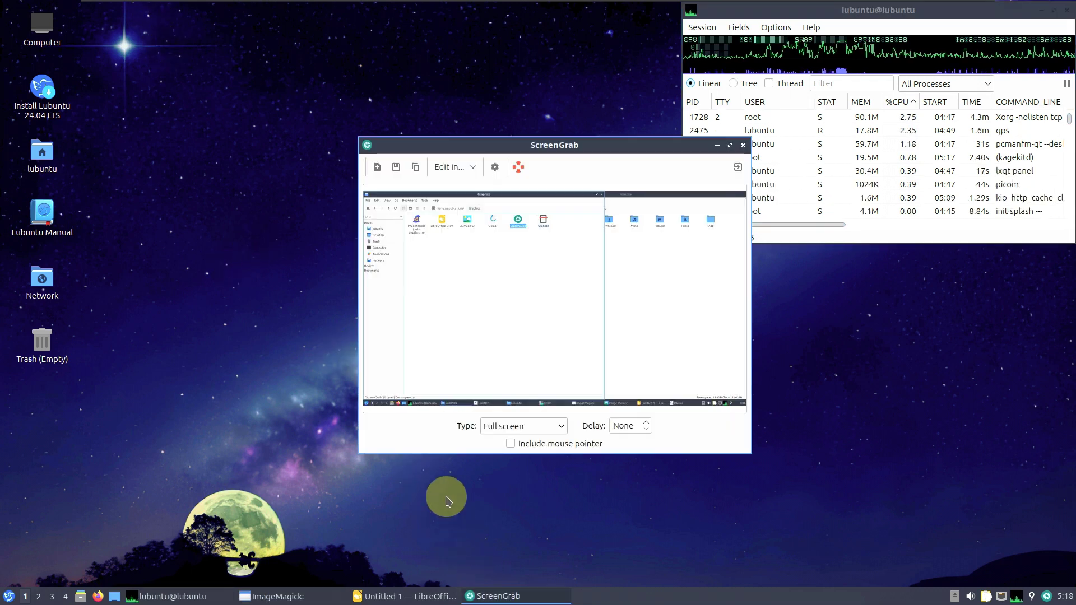
pyautogui.moveTo(549, 151); pyautogui.dragTo(323, 117)
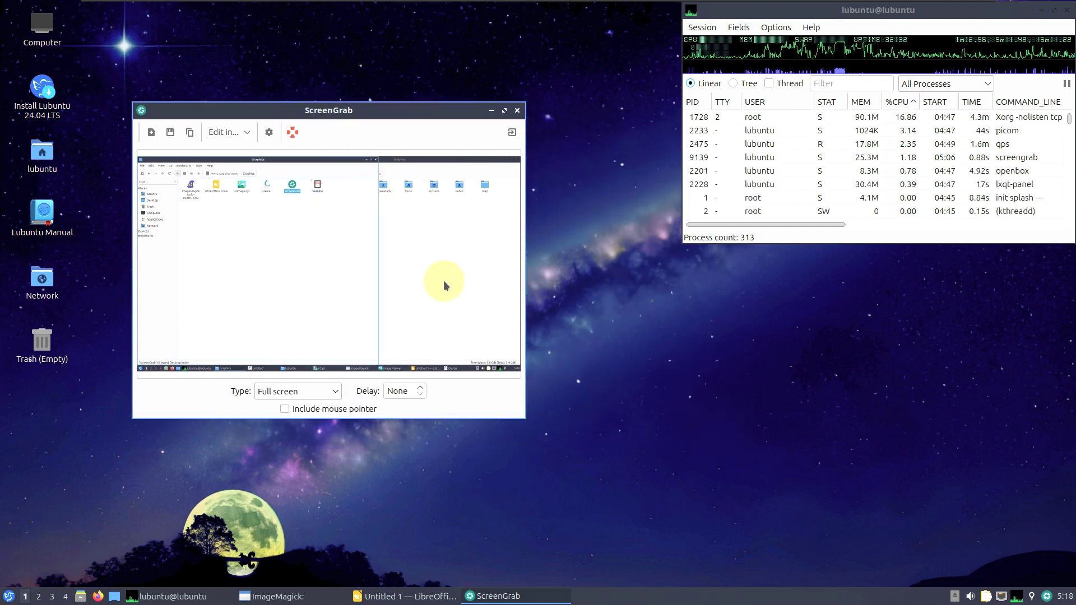
pyautogui.click(269, 134)
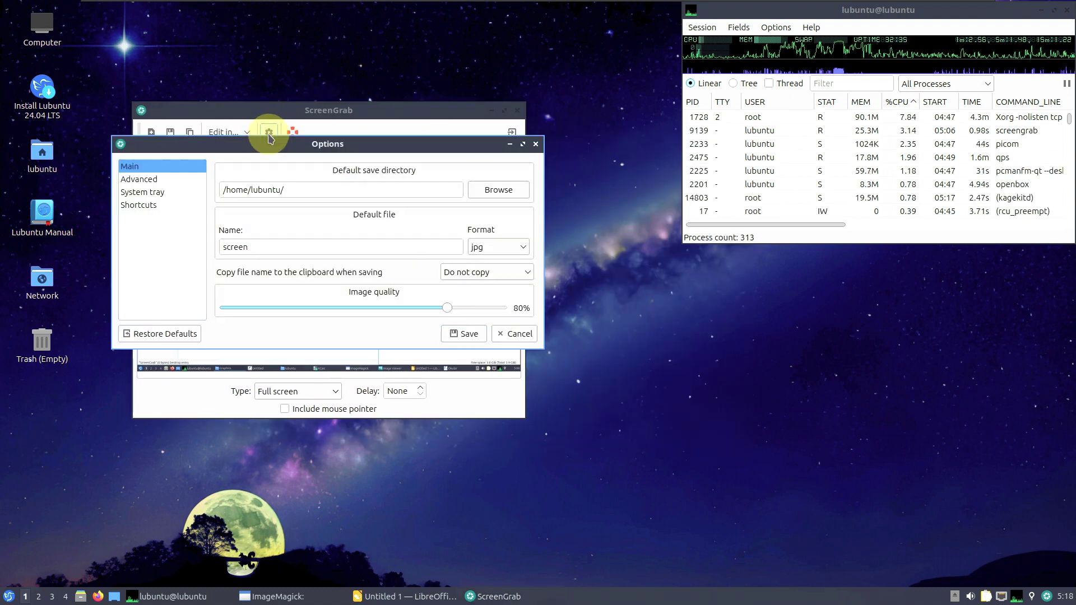
pyautogui.click(161, 180)
pyautogui.click(161, 193)
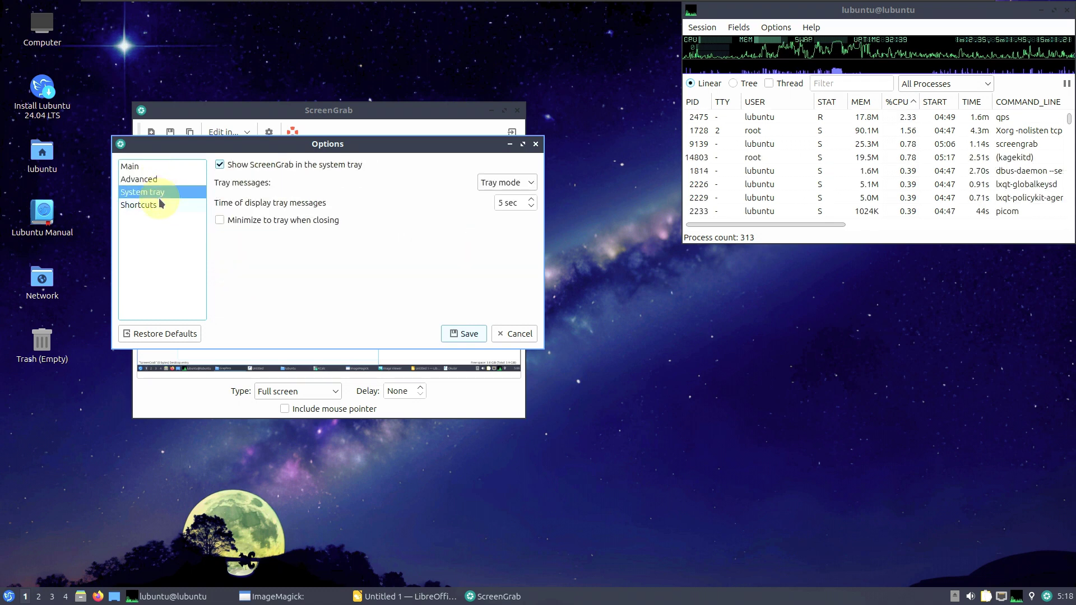
pyautogui.click(161, 205)
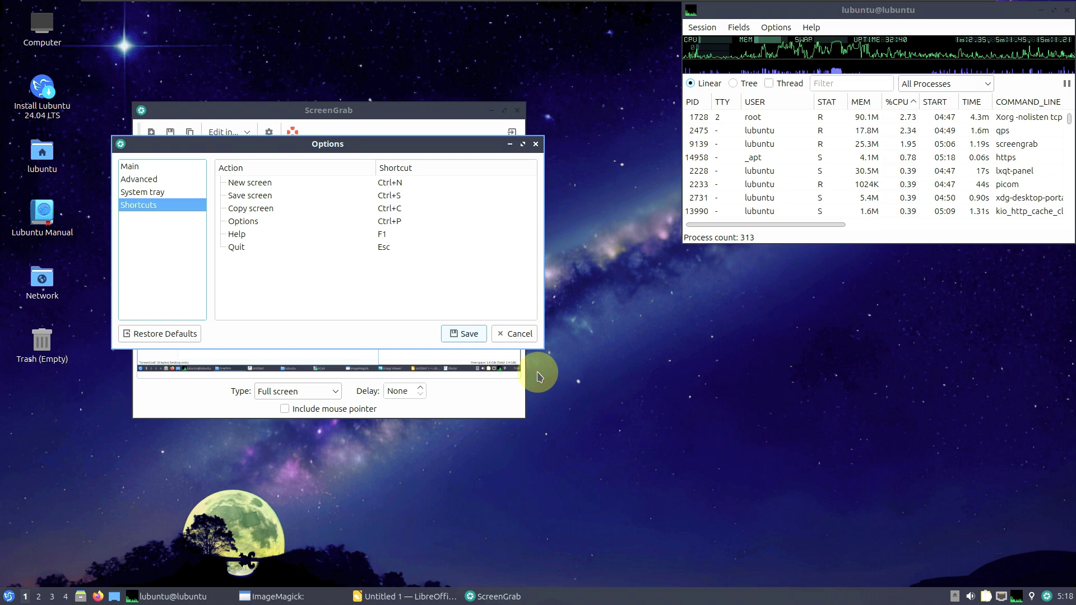
pyautogui.click(516, 334)
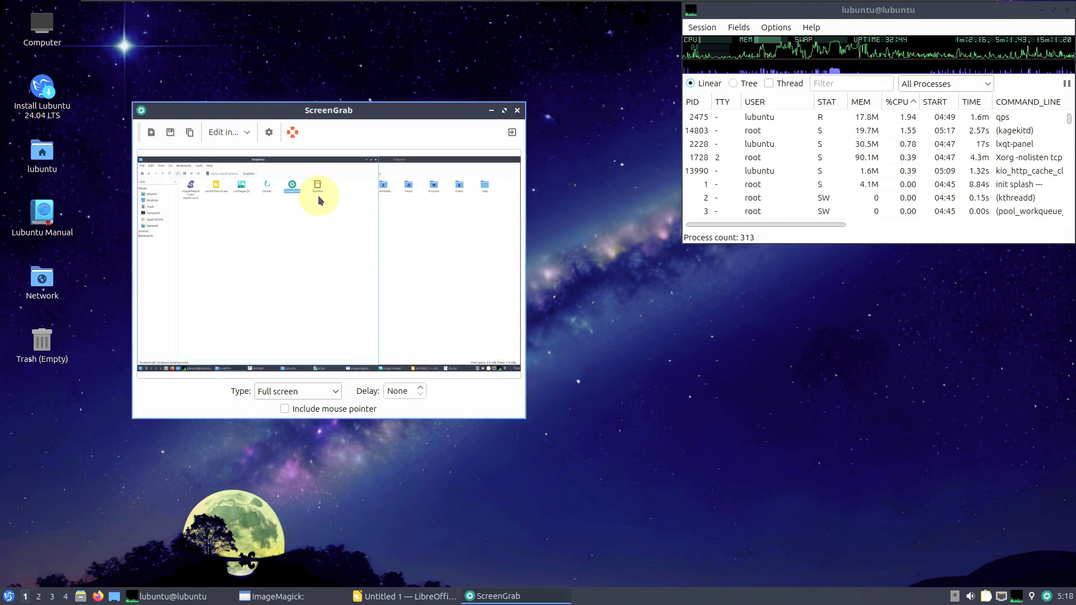
pyautogui.click(516, 111)
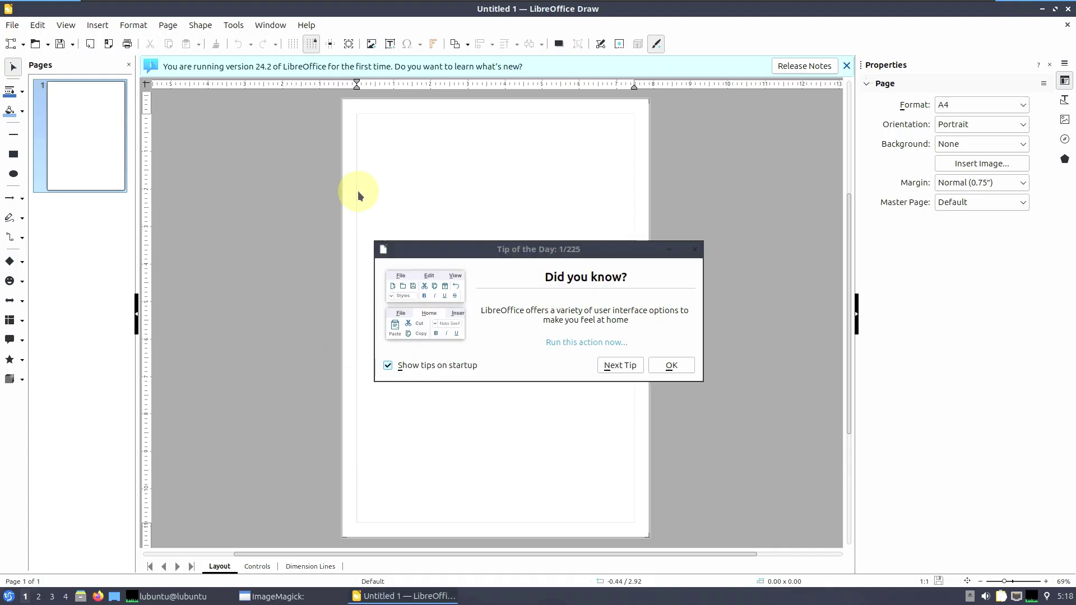
# View the About LibreOffice information from the open Draw document, and exit LibreOffice.
pyautogui.click(317, 25)
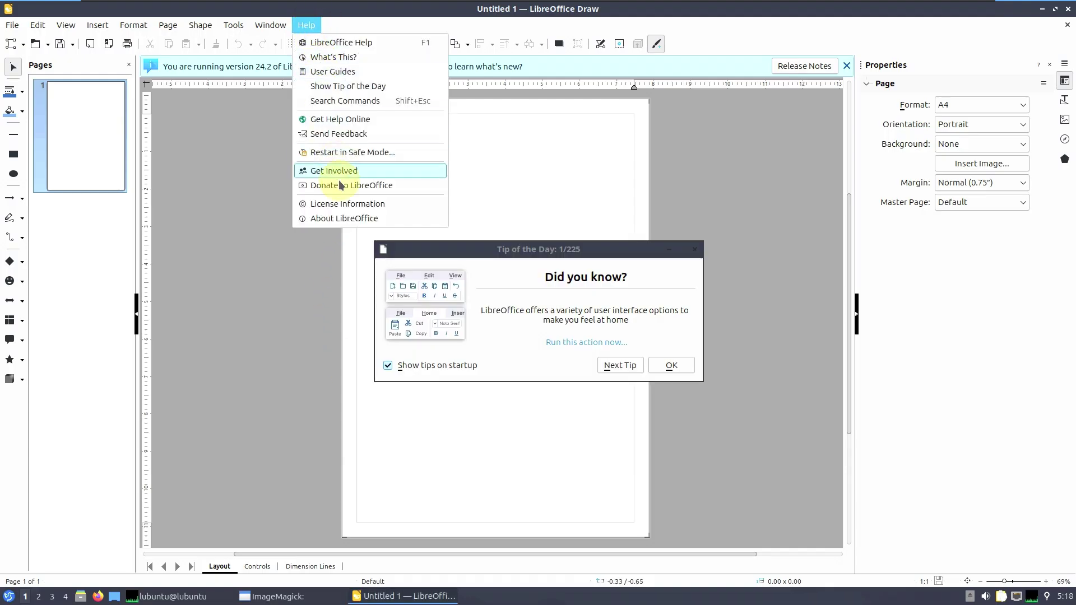
pyautogui.press('Escape')
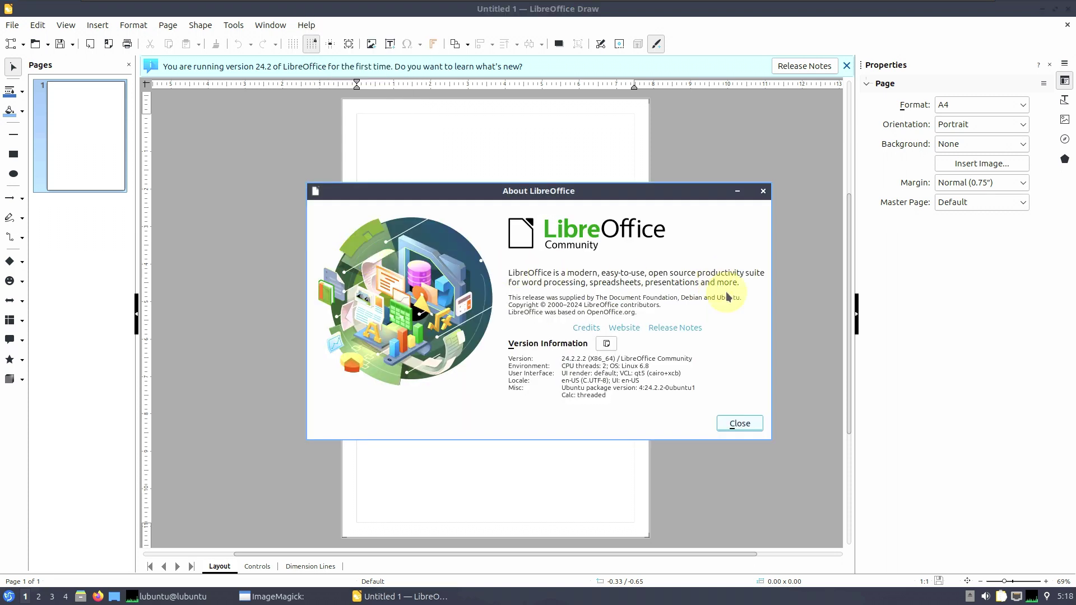
pyautogui.click(741, 428)
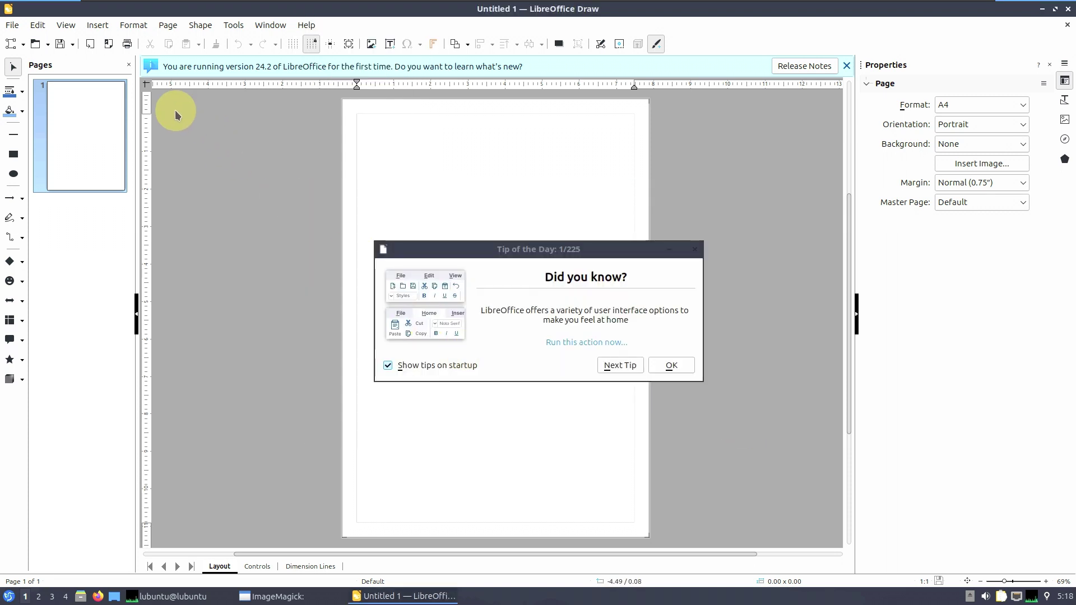
pyautogui.click(13, 26)
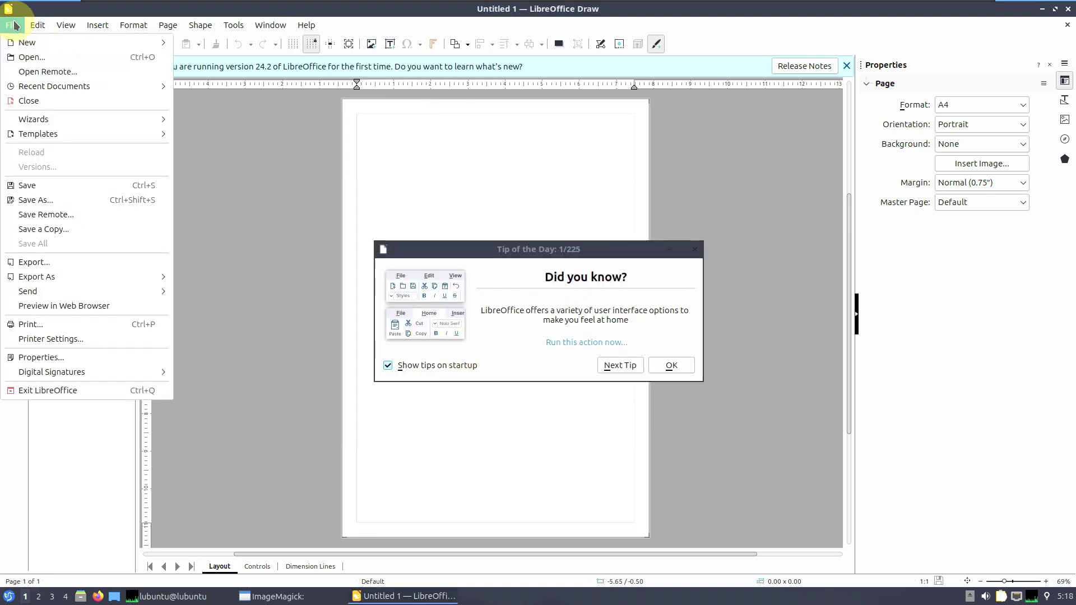
pyautogui.click(79, 389)
# Bring ImageMagick forward, view its About Display notice, and close the program.
pyautogui.click(275, 595)
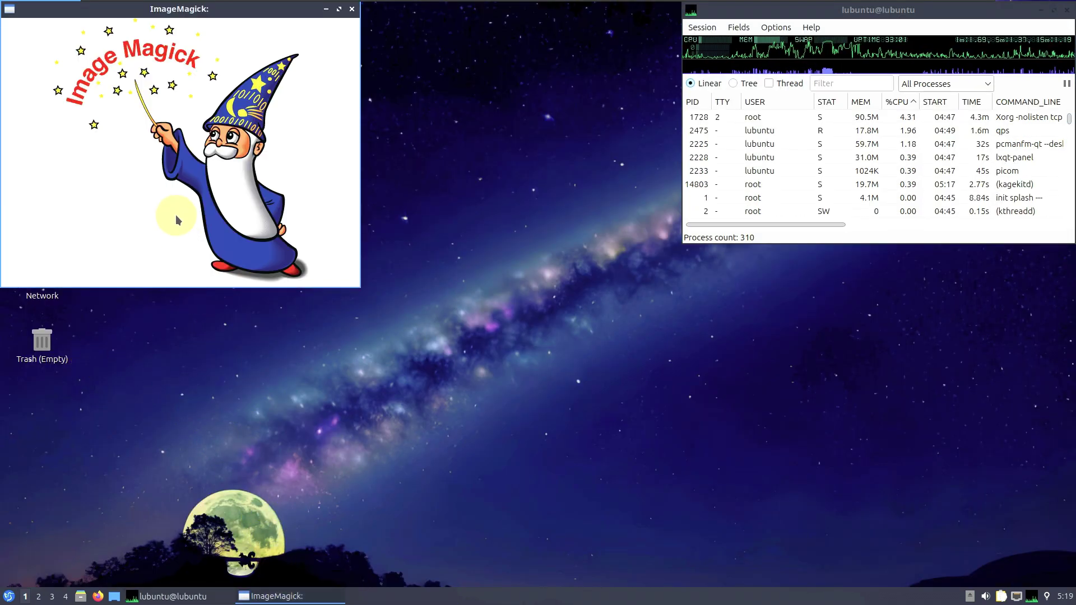
pyautogui.click(116, 73)
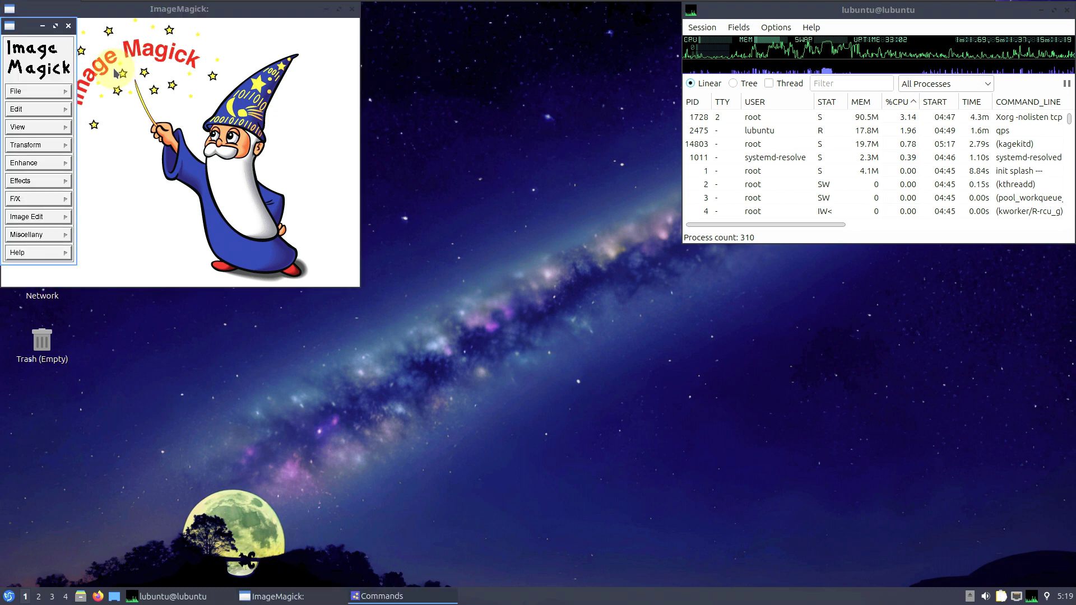
pyautogui.click(31, 253)
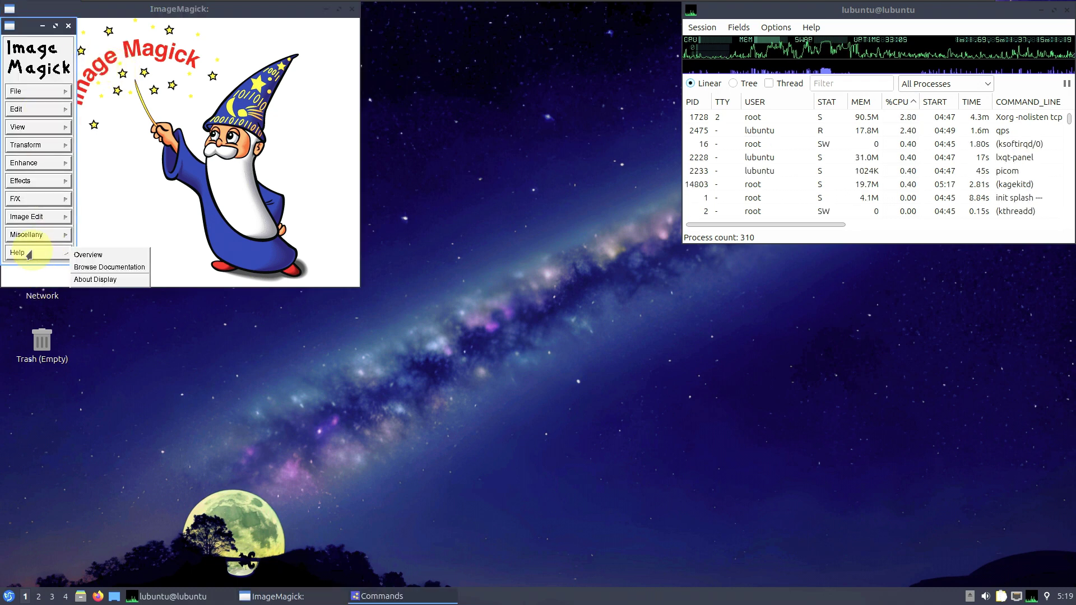
pyautogui.click(114, 280)
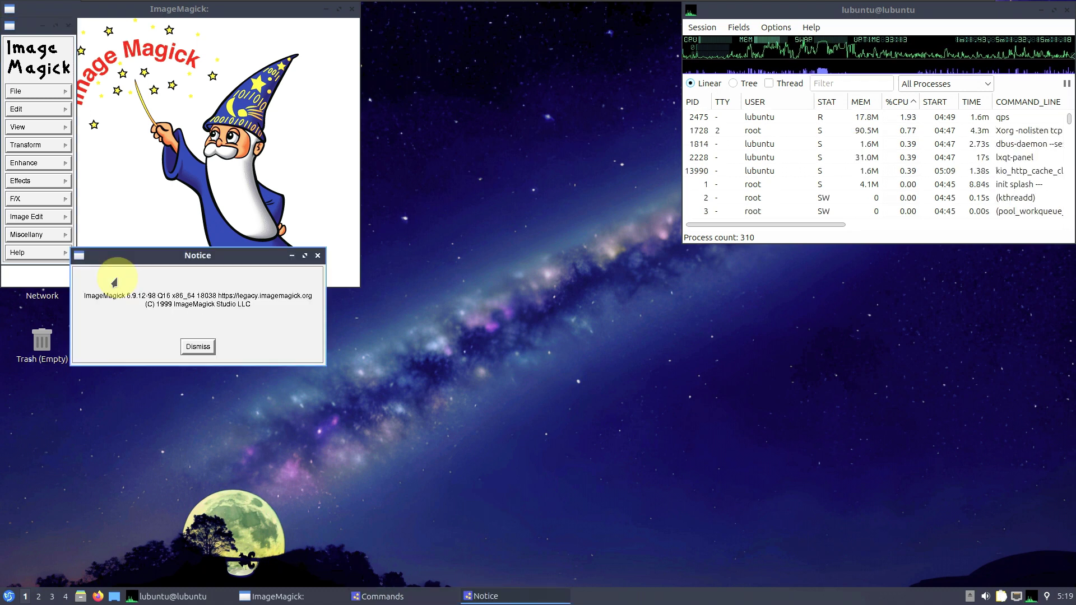
pyautogui.click(352, 20)
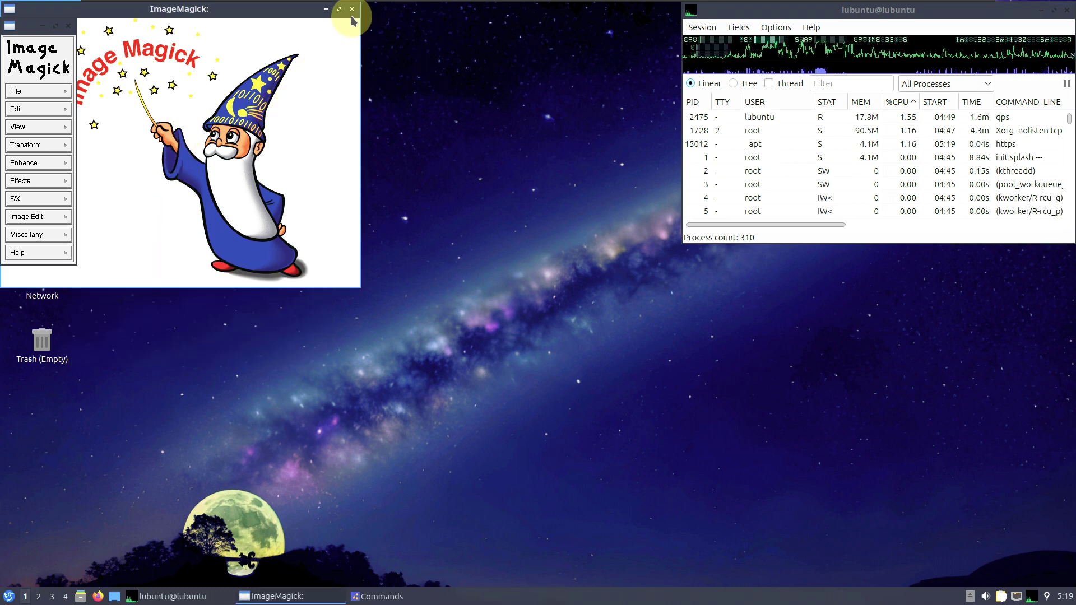
pyautogui.click(352, 11)
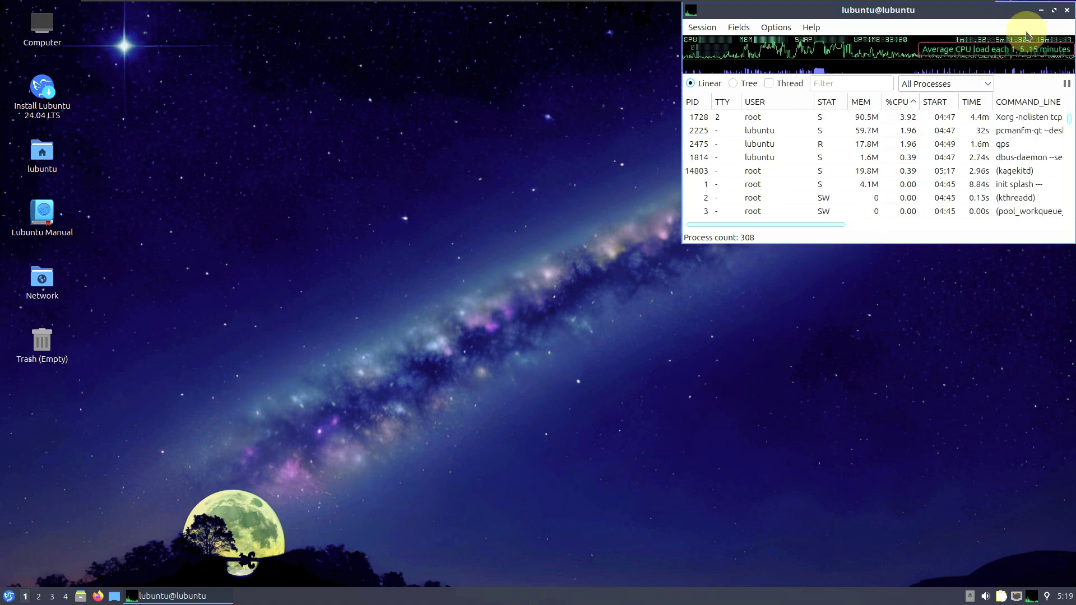
# Maximize the process monitor and examine the full list of running processes with few programs open, from first to last.
pyautogui.click(1053, 10)
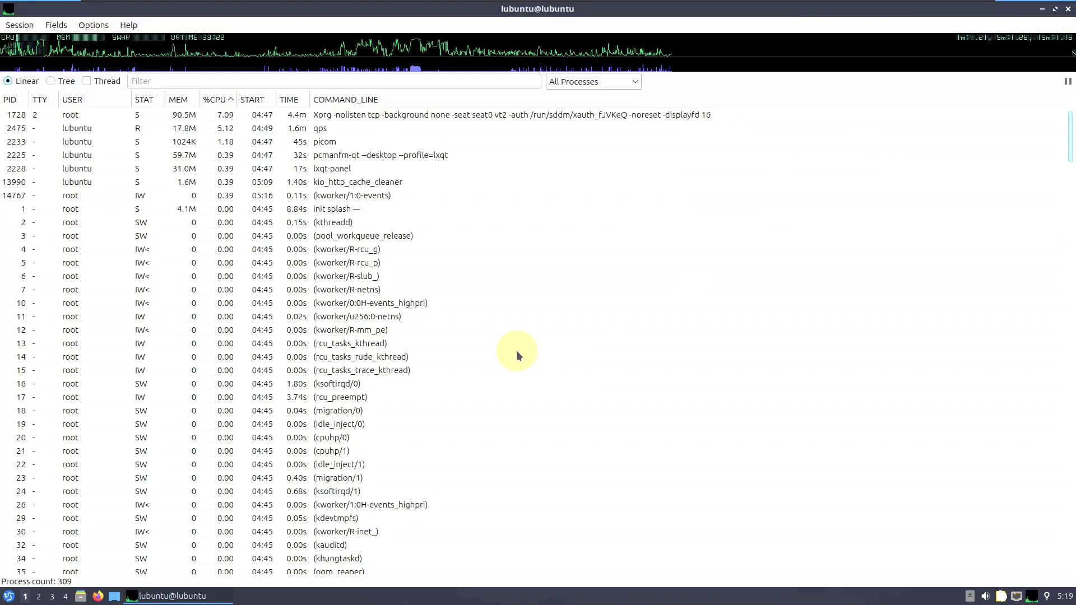
pyautogui.scroll(-18, 516, 350)
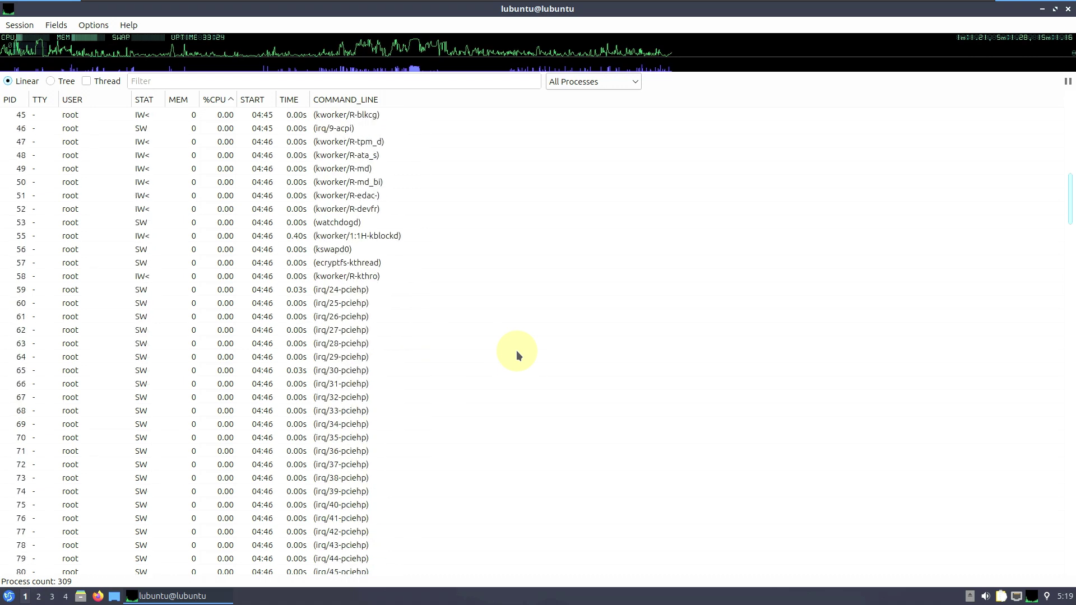
pyautogui.scroll(-15, 516, 351)
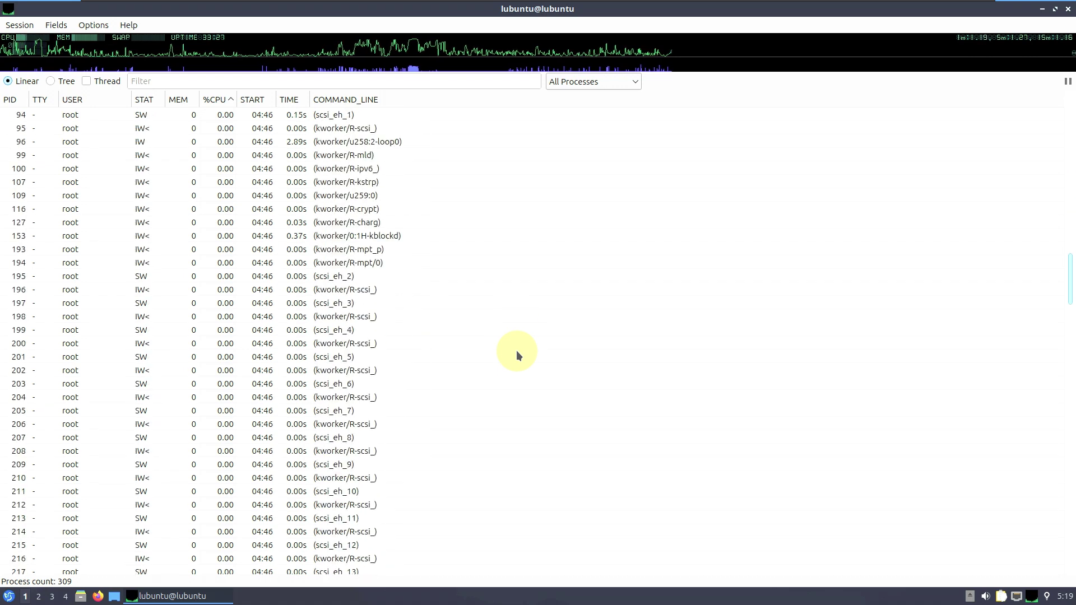
pyautogui.scroll(-17, 516, 350)
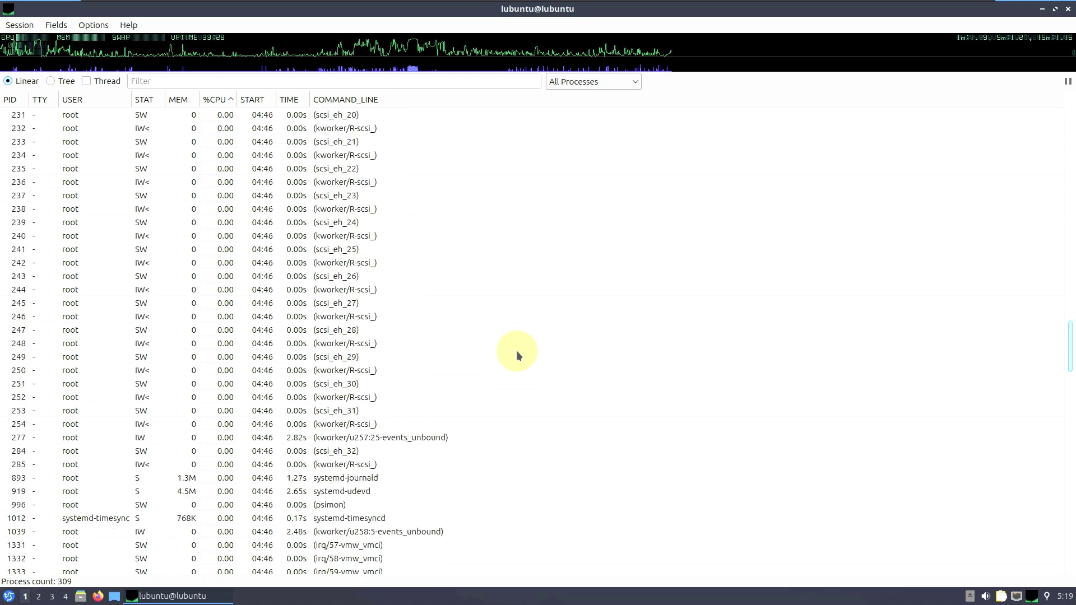
pyautogui.scroll(-20, 516, 351)
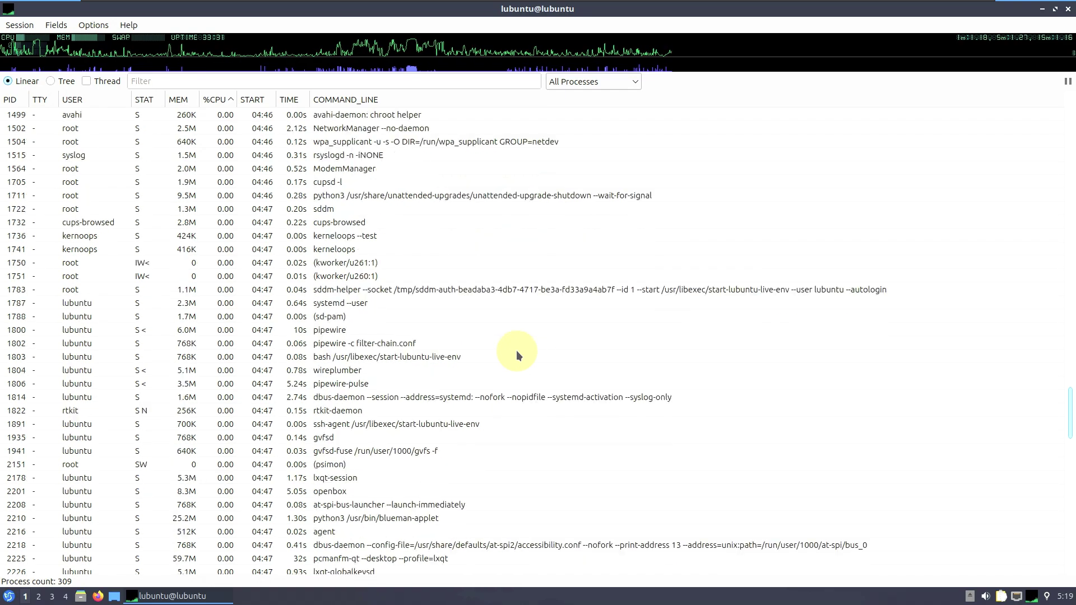
pyautogui.scroll(-15, 516, 351)
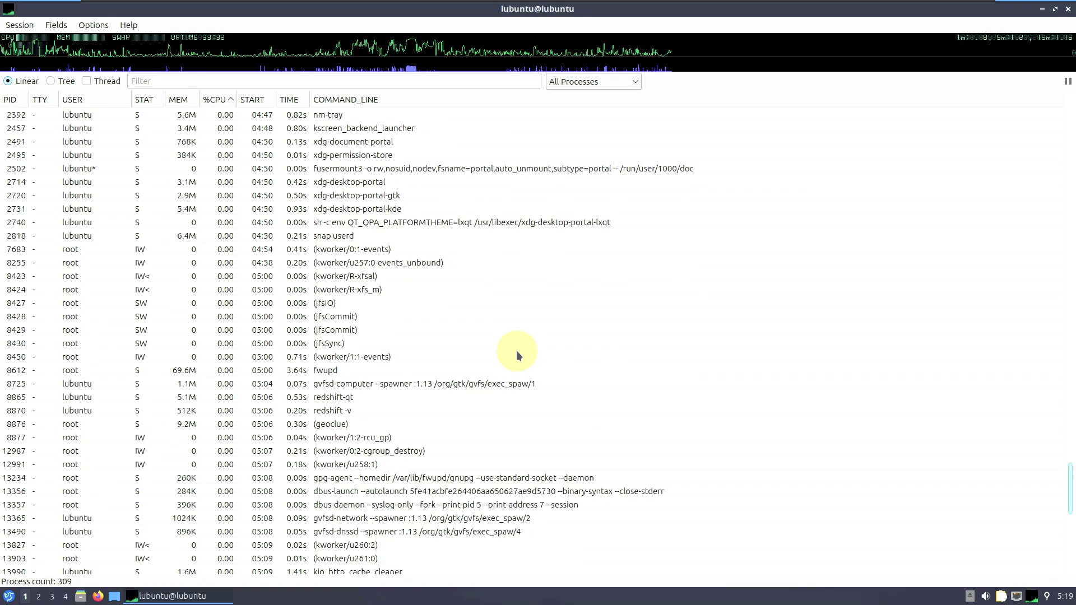
pyautogui.scroll(-9, 516, 351)
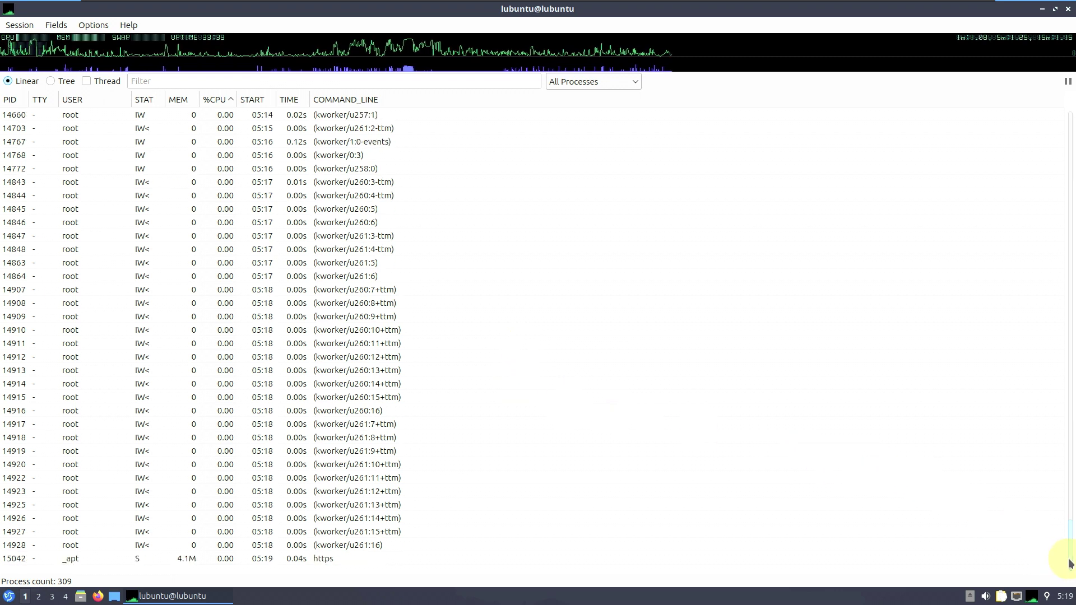
pyautogui.moveTo(1070, 531); pyautogui.dragTo(1072, 449)
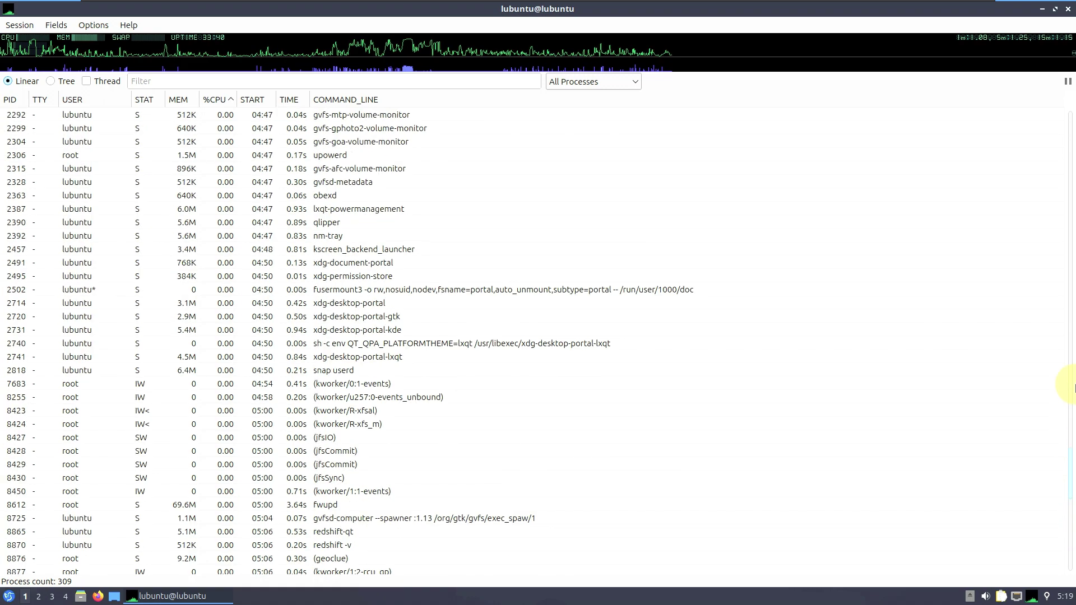
pyautogui.scroll(6, 1058, 425)
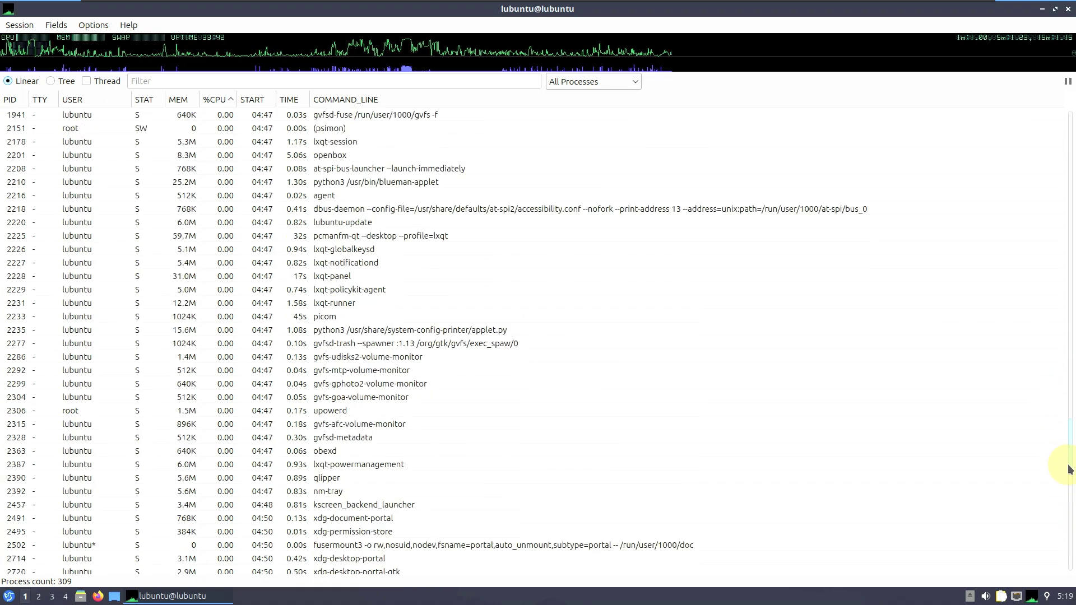
pyautogui.moveTo(1070, 466); pyautogui.dragTo(1060, 105)
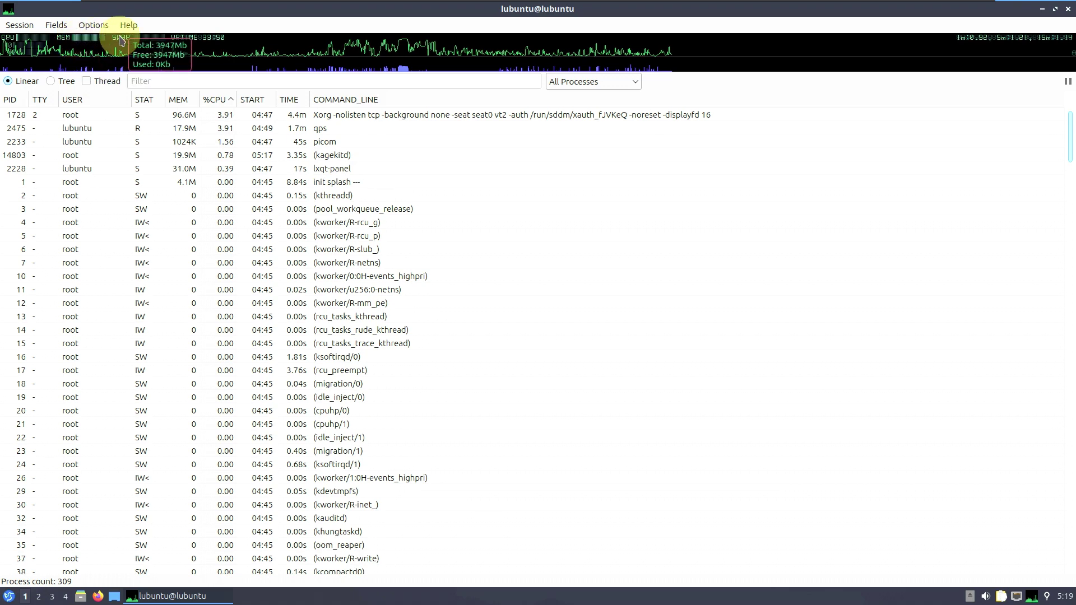
# Show the processes as a tree with threads included, and check the memory and CPU usage summaries.
pyautogui.click(67, 82)
pyautogui.click(89, 81)
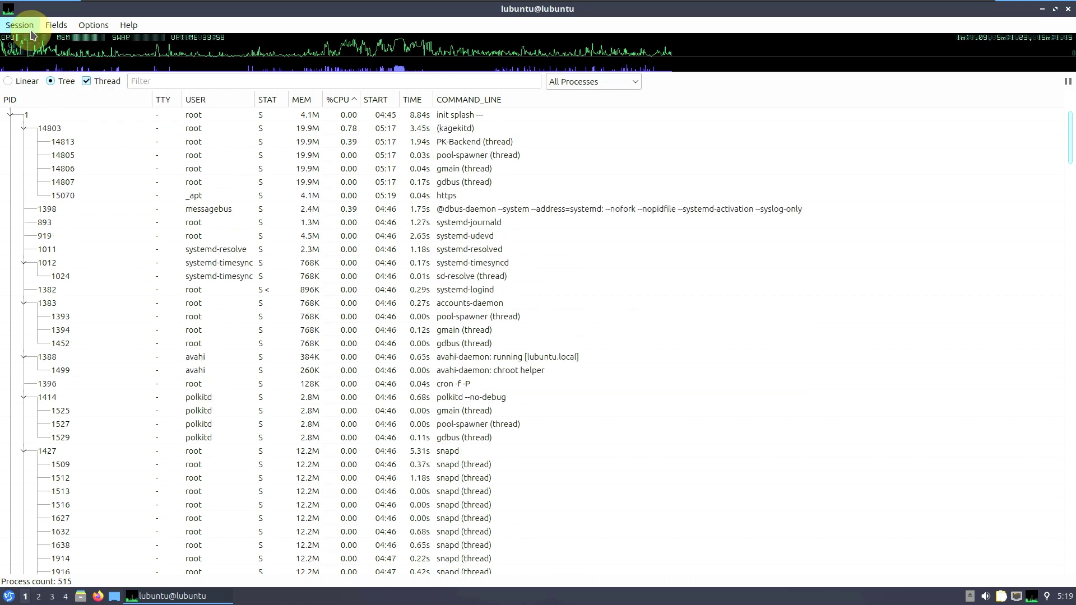
pyautogui.moveTo(88, 40)
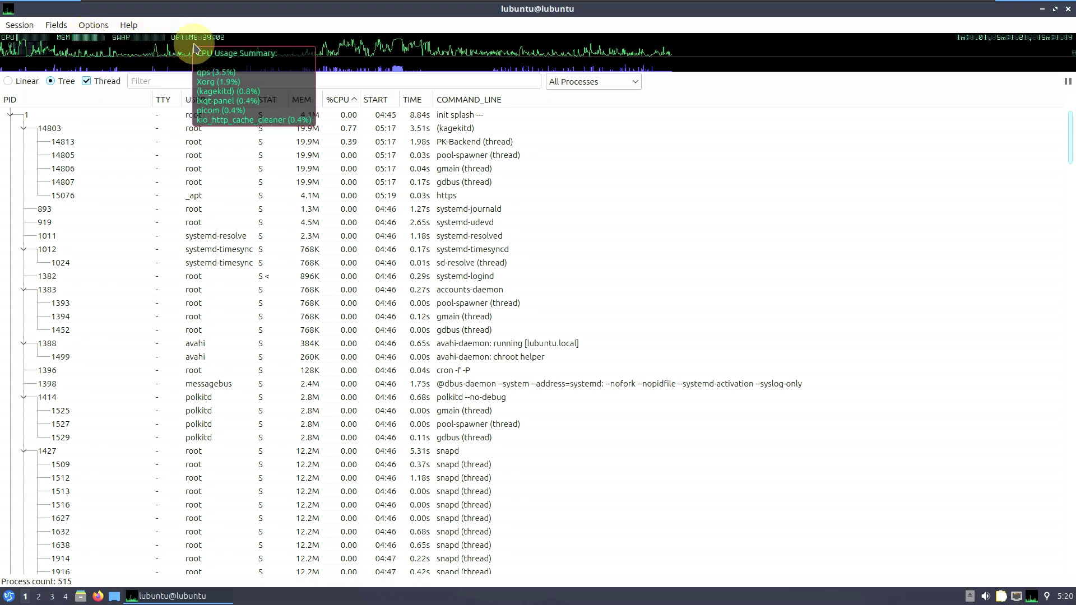
pyautogui.moveTo(28, 40)
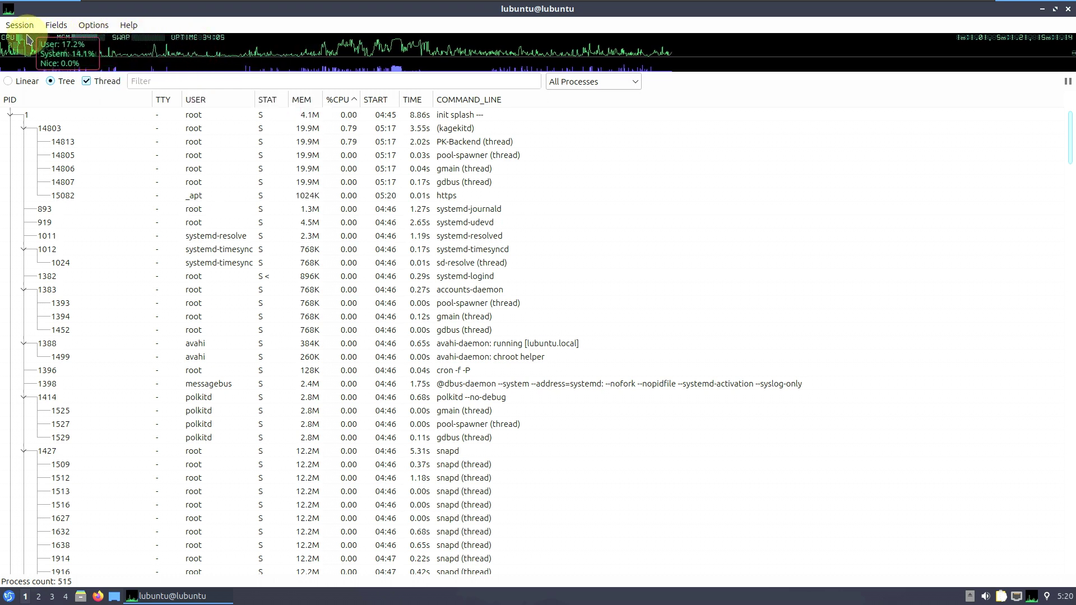
# View the process monitor's About information, and close the monitor after reviewing the end of the process tree.
pyautogui.click(131, 26)
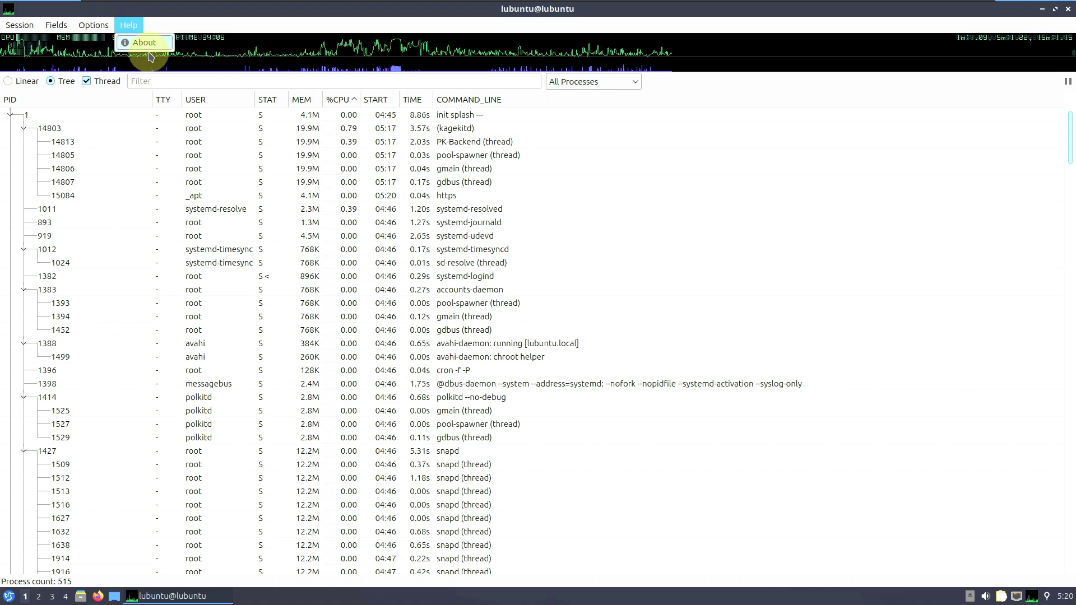
pyautogui.click(144, 40)
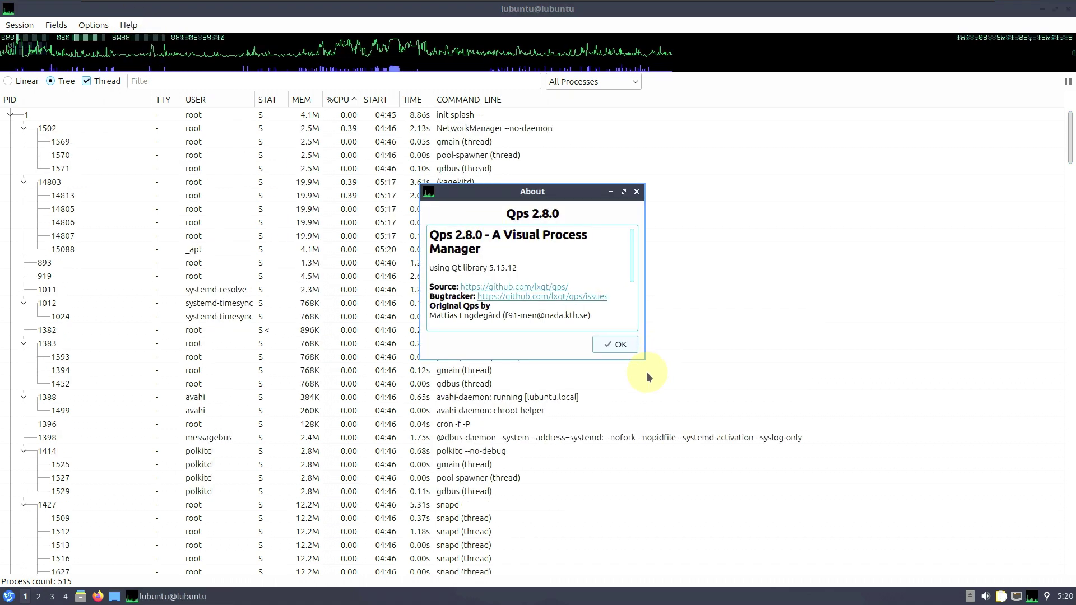
pyautogui.click(615, 343)
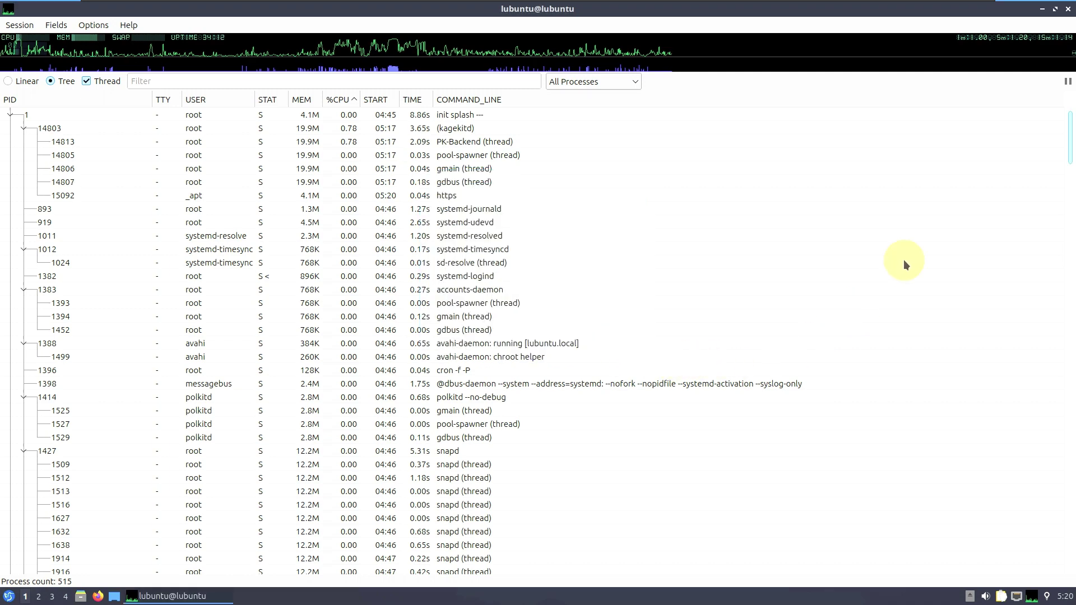
pyautogui.moveTo(1069, 171); pyautogui.dragTo(1001, 582)
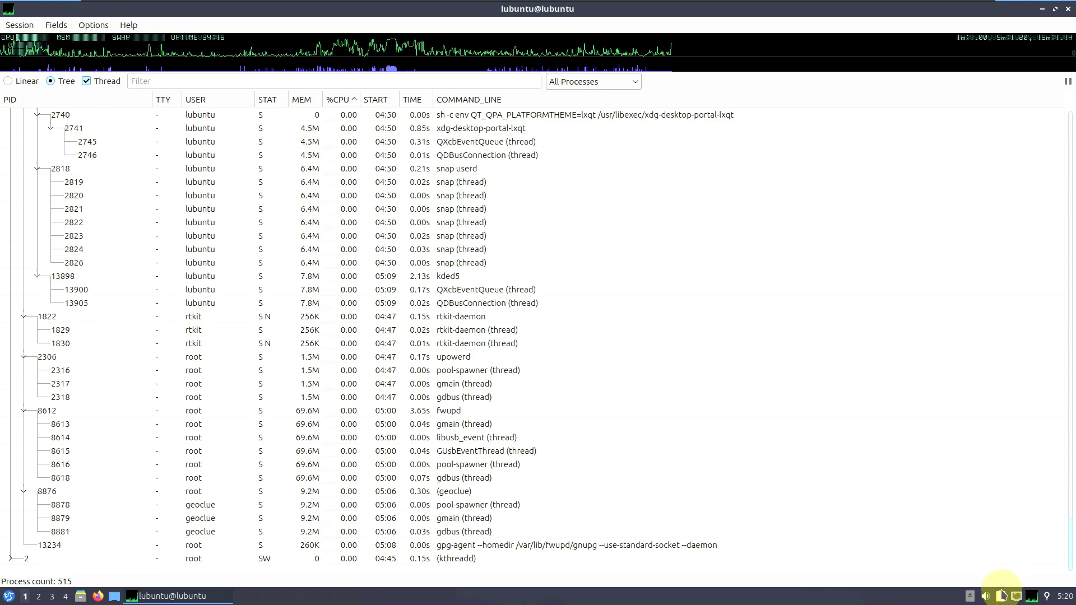
pyautogui.click(1067, 9)
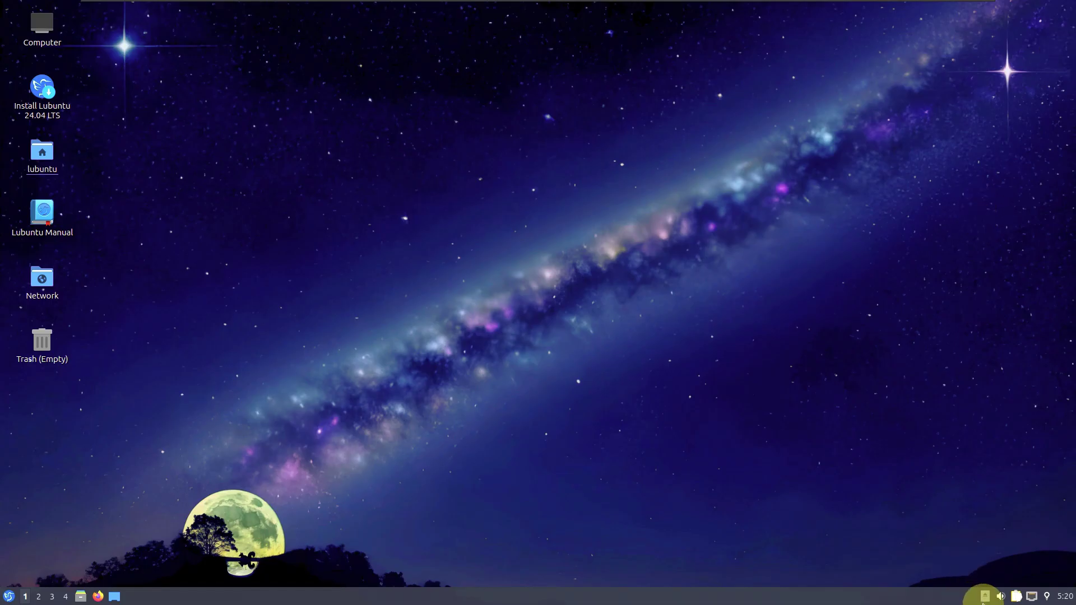
# Quit the tray applet that offers suspension for 10 minutes to 2 hours, and check the removable media applet and volume mixer.
pyautogui.click(1015, 596)
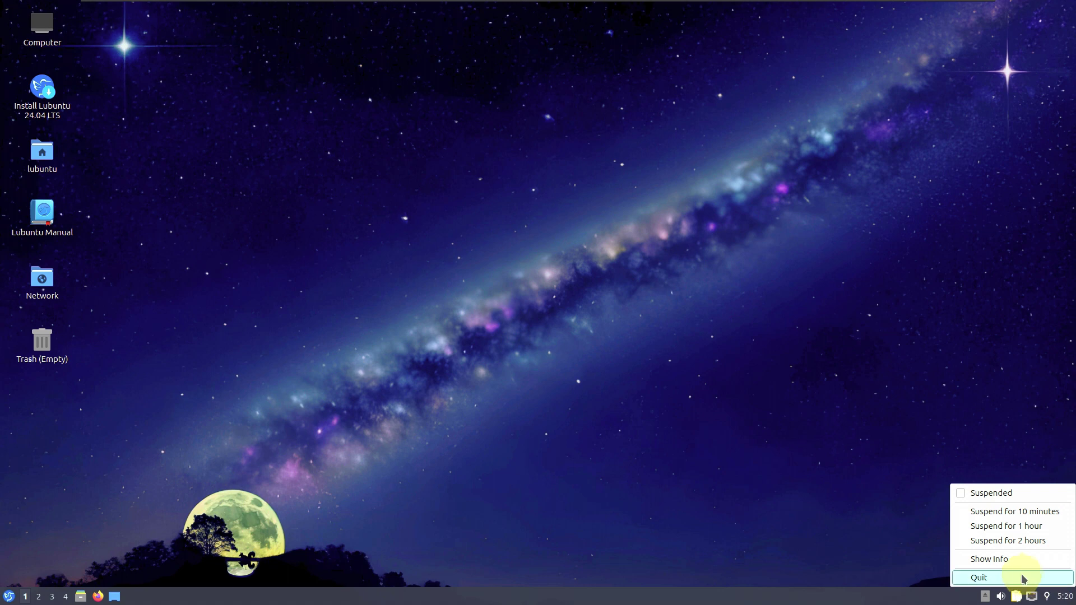
pyautogui.press('Escape')
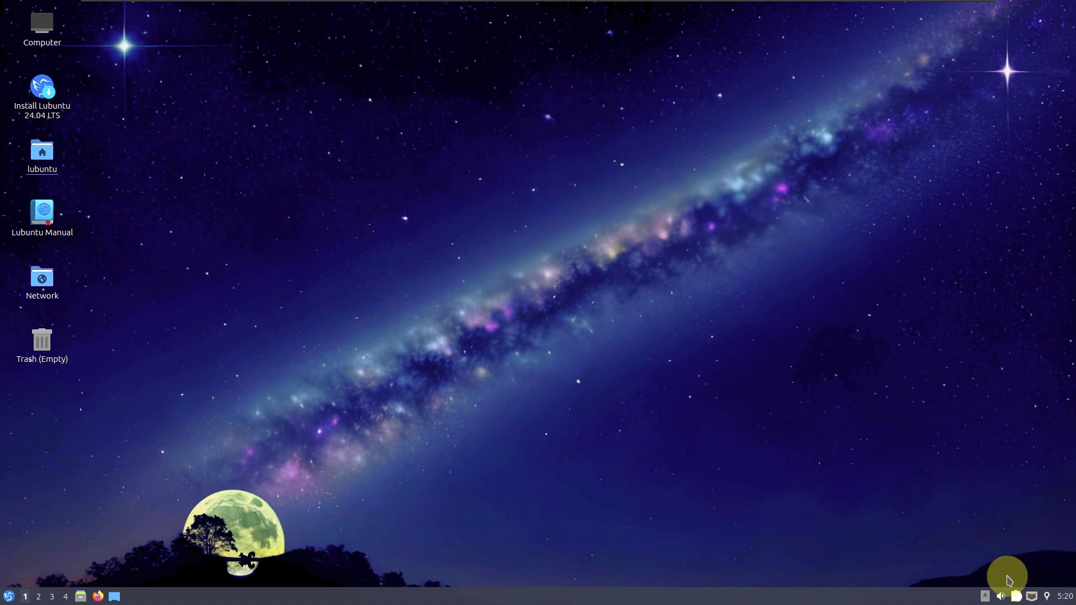
pyautogui.click(984, 597)
pyautogui.click(999, 597)
pyautogui.click(1000, 597)
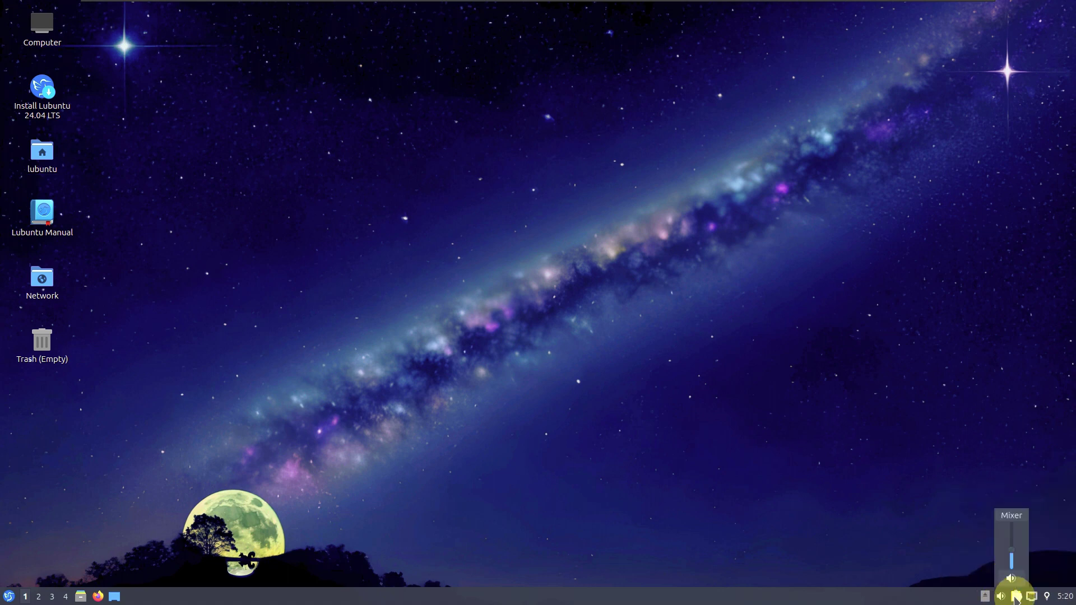
# View the Qlipper clipboard applet's options and About window, and check the list of active and known network connections.
pyautogui.click(1015, 598)
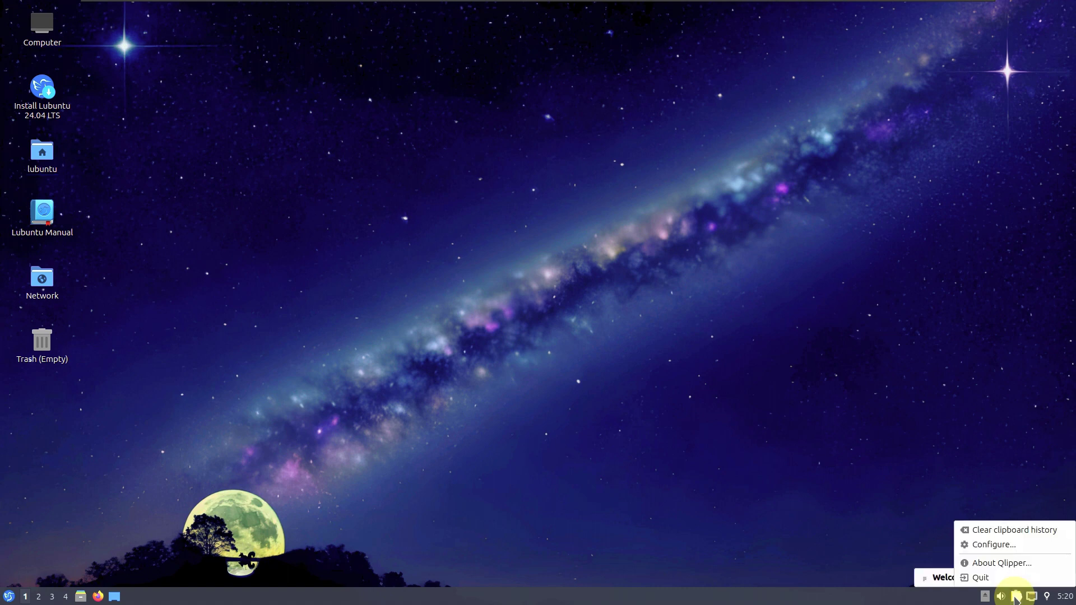
pyautogui.click(1001, 563)
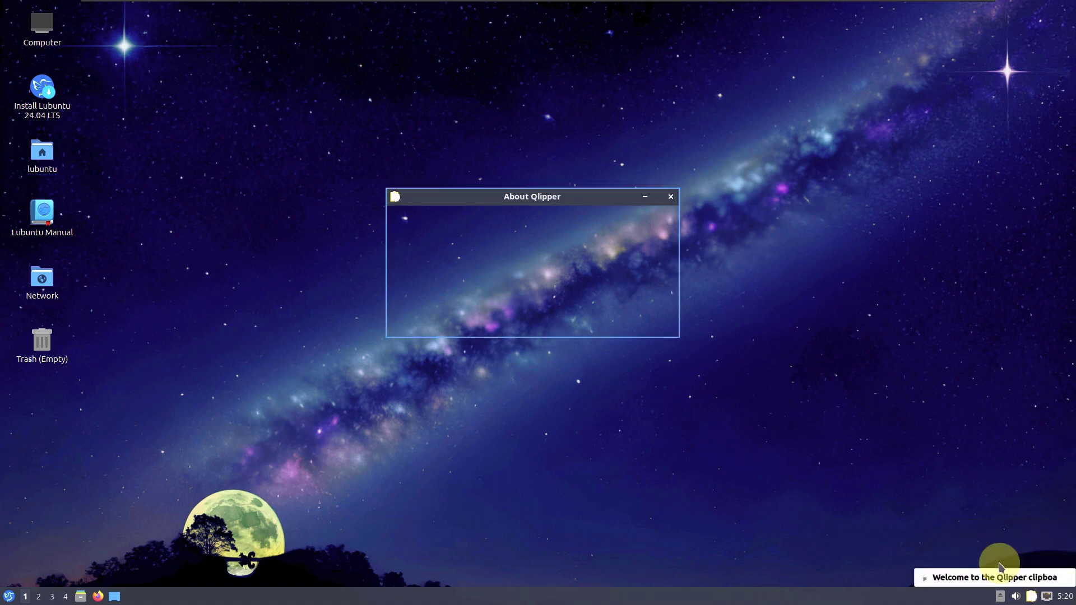
pyautogui.click(665, 320)
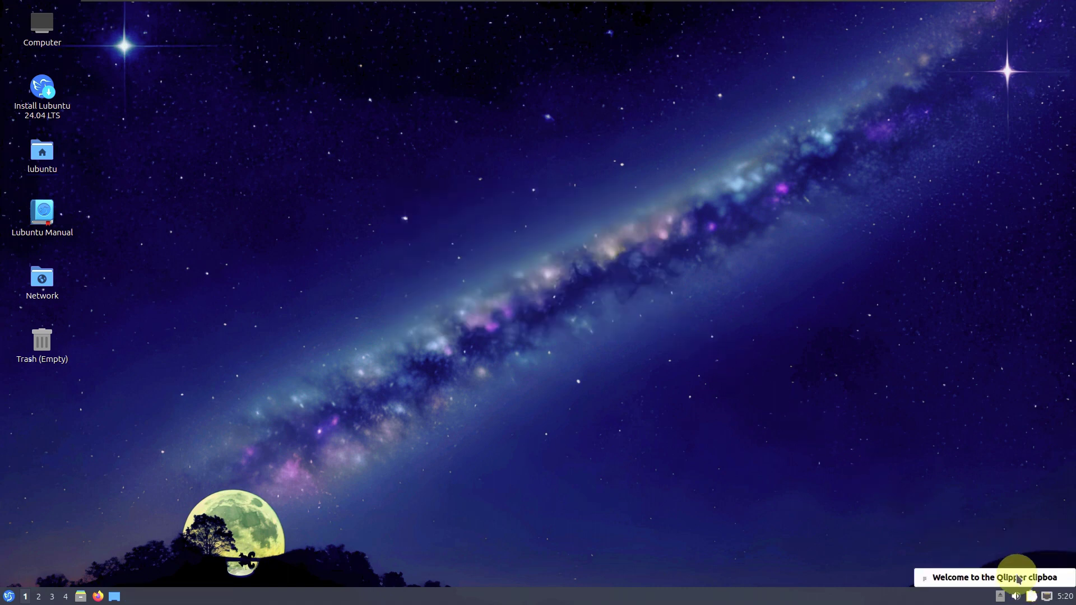
pyautogui.click(1045, 598)
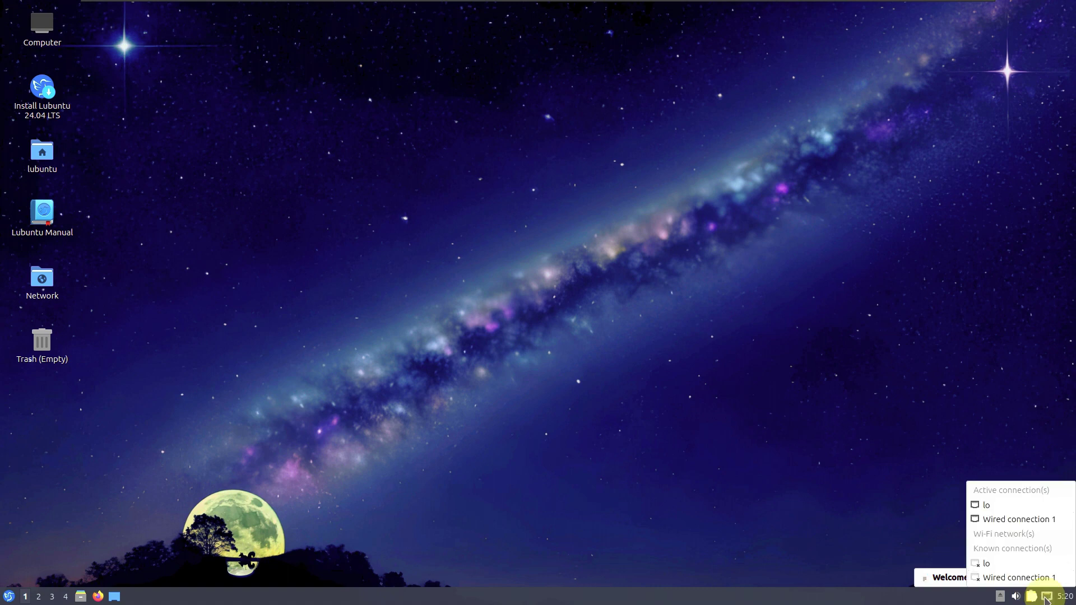
pyautogui.click(804, 331)
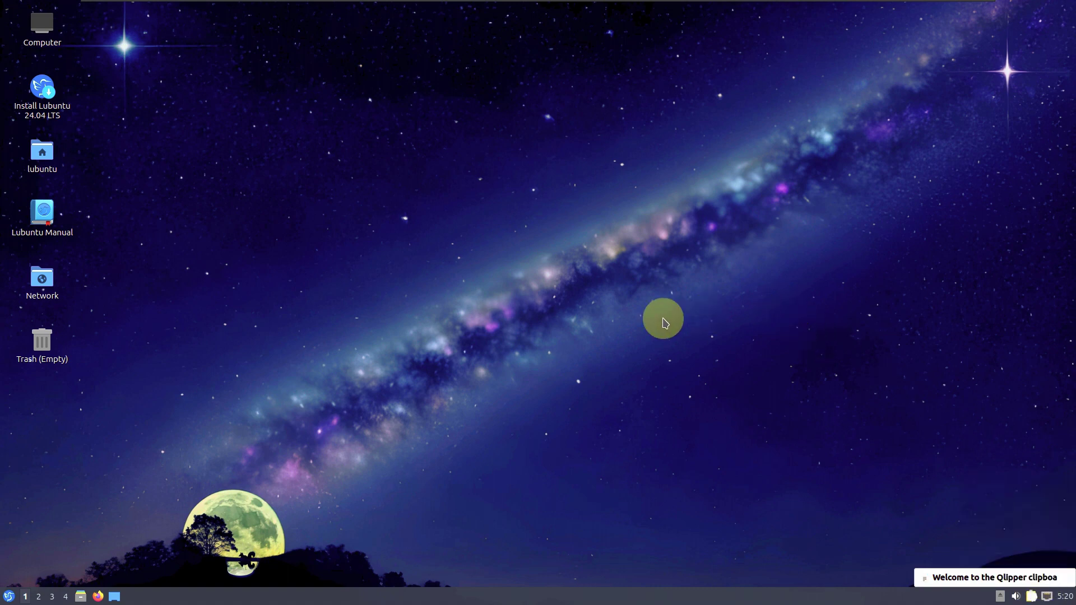
# Review the panel's placement, styling and widget settings, check its widget management page, and close the configuration without changes.
pyautogui.rightClick(503, 595)
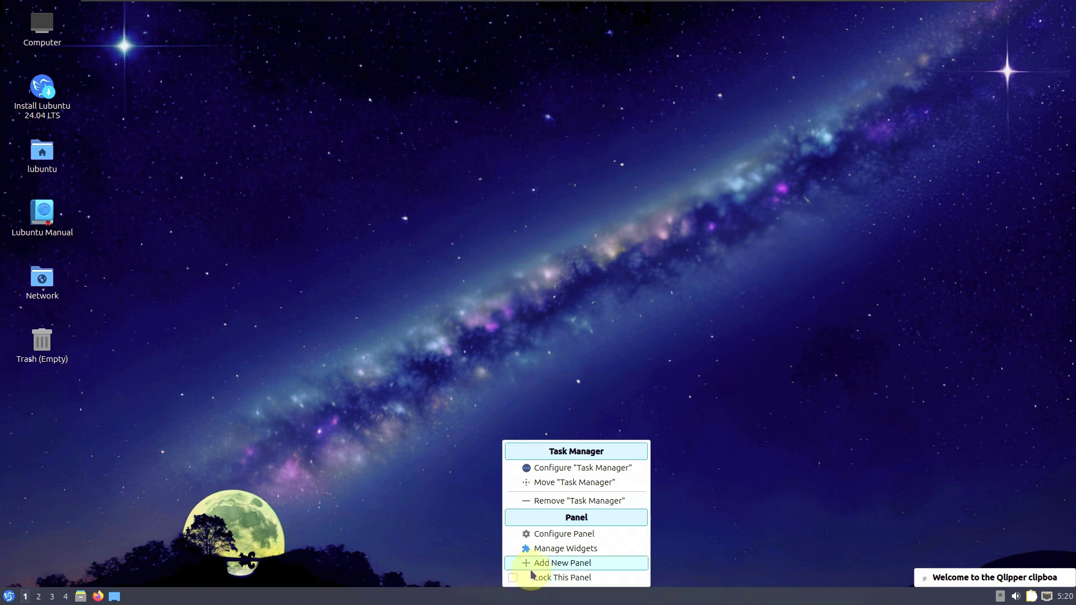
pyautogui.click(549, 534)
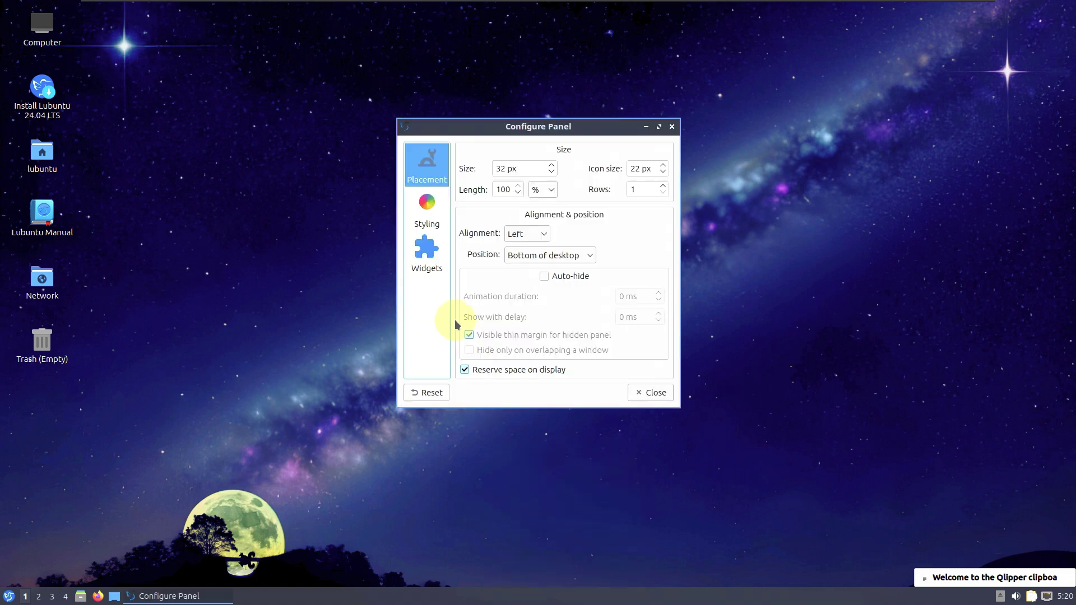
pyautogui.click(434, 219)
pyautogui.click(426, 253)
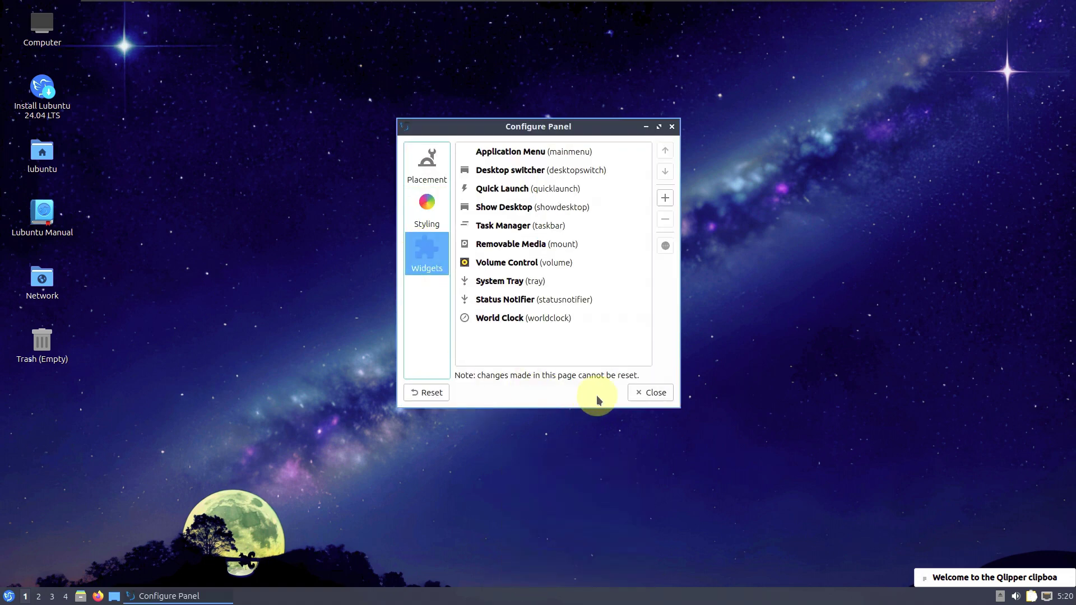
pyautogui.click(650, 392)
pyautogui.rightClick(576, 594)
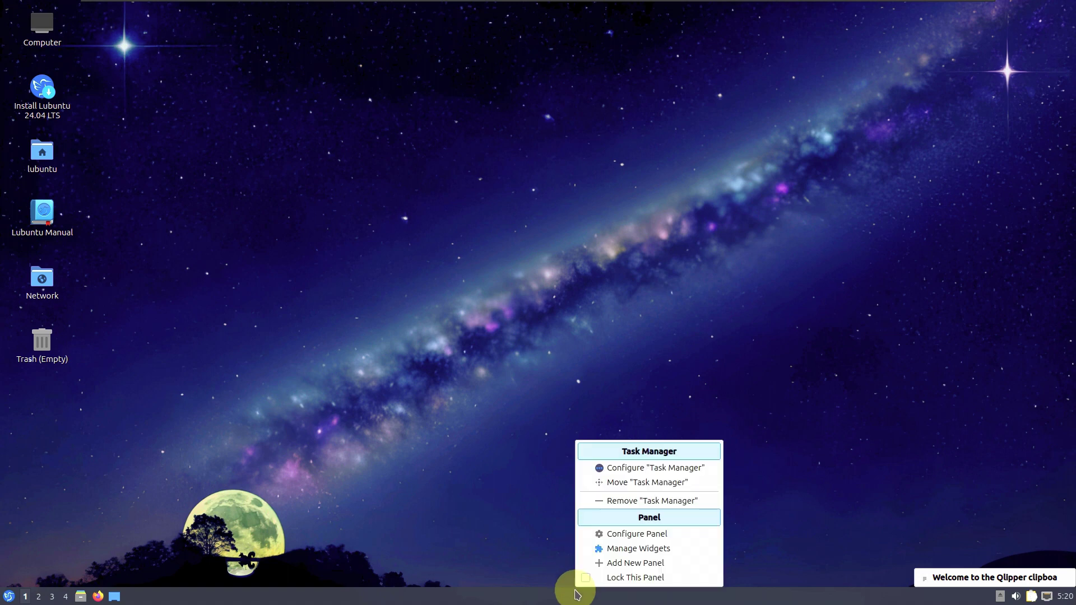
pyautogui.click(626, 548)
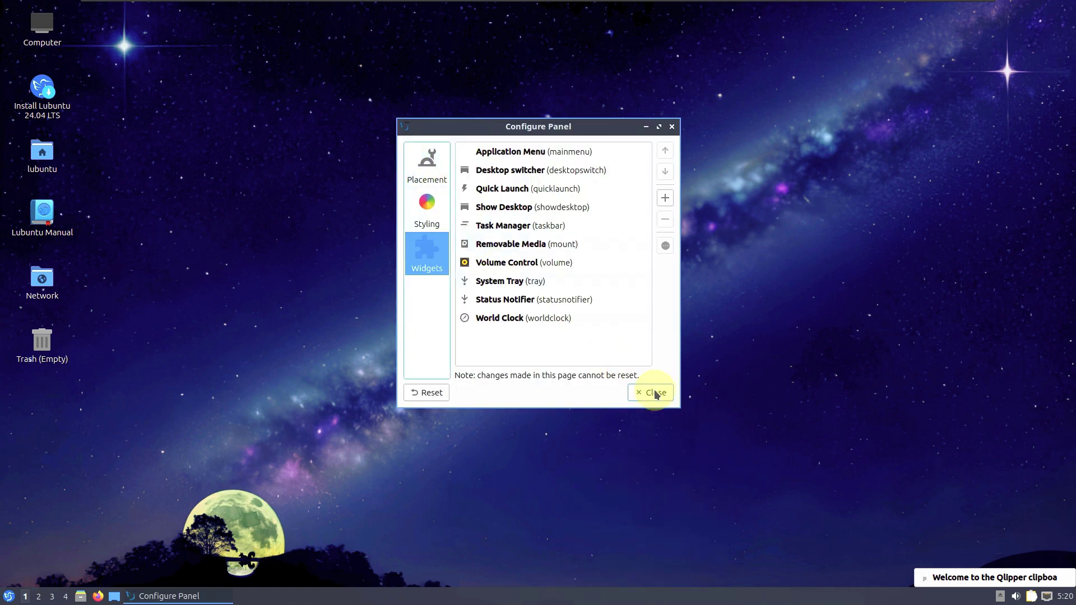
pyautogui.click(654, 393)
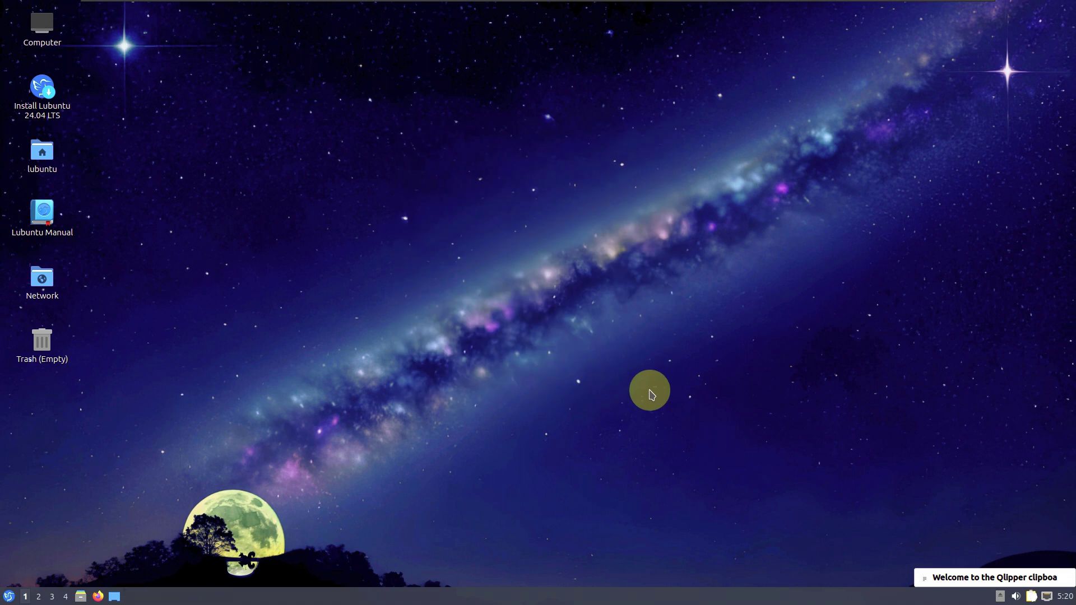
# Log out of the LXQt session and confirm the logout.
pyautogui.click(9, 596)
pyautogui.moveTo(36, 559)
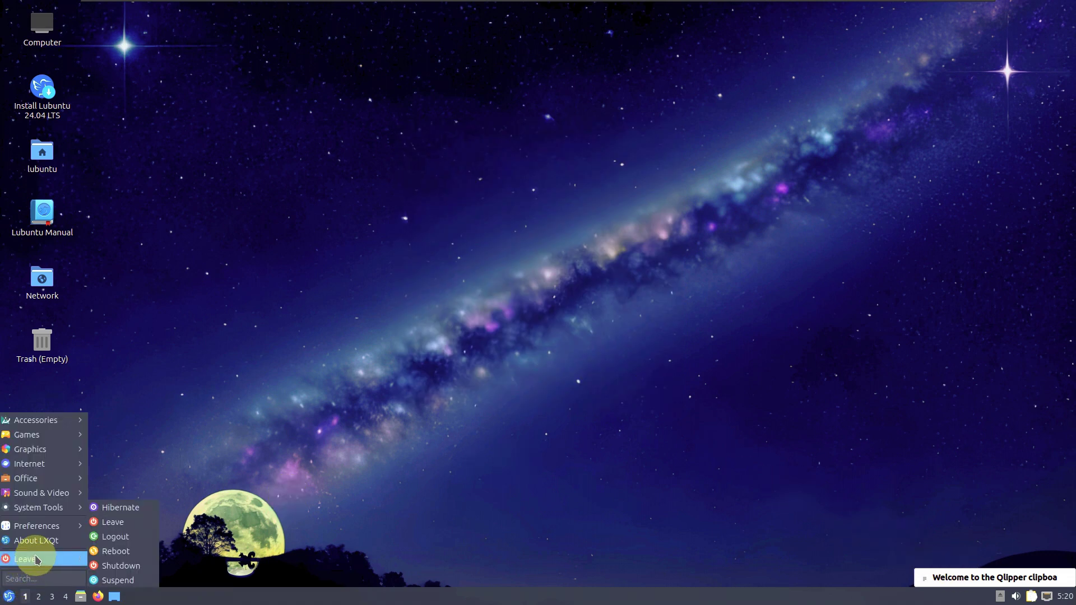
pyautogui.click(118, 542)
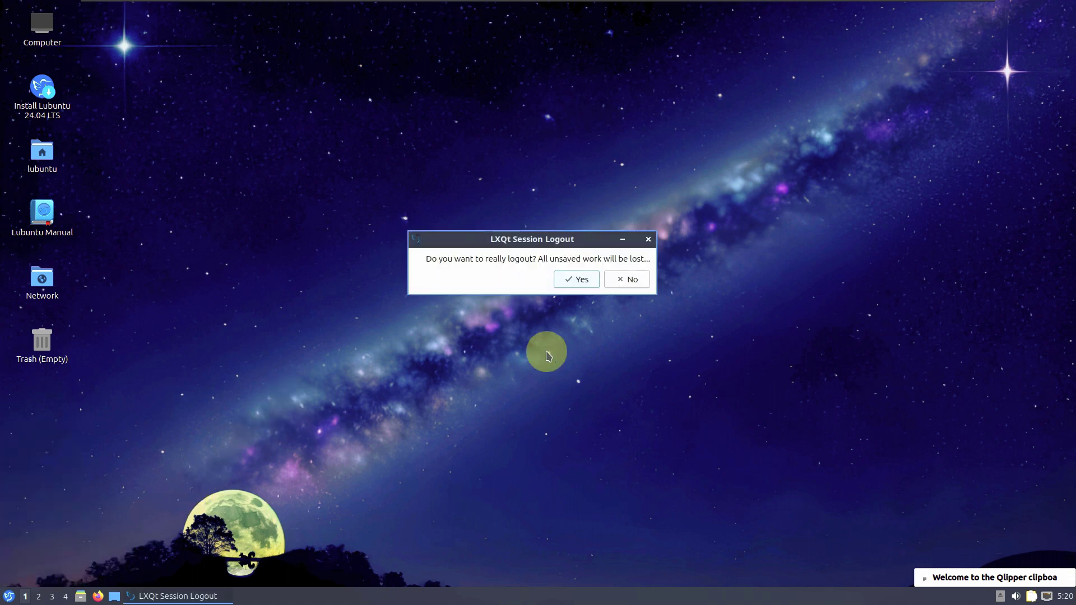
pyautogui.click(577, 284)
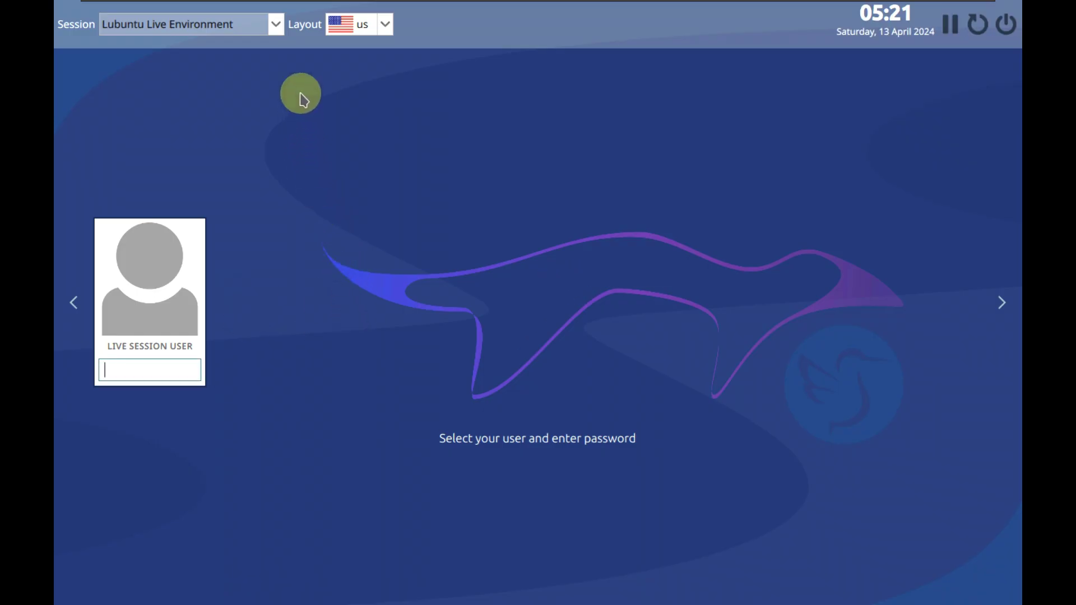
# Choose the Openbox session and log in as the live session user with the password left blank.
pyautogui.click(275, 26)
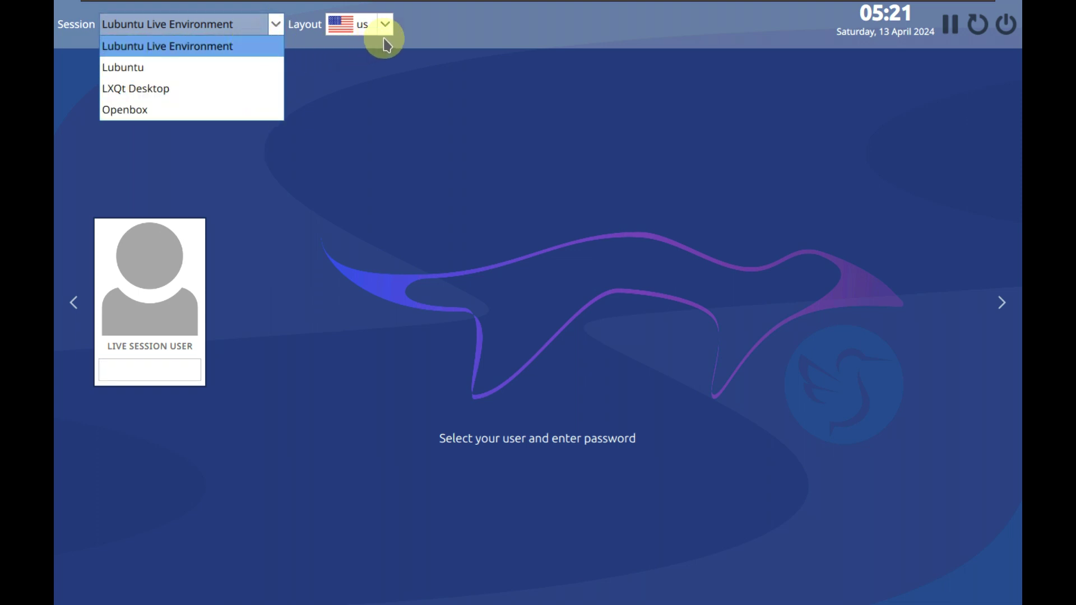
pyautogui.click(210, 108)
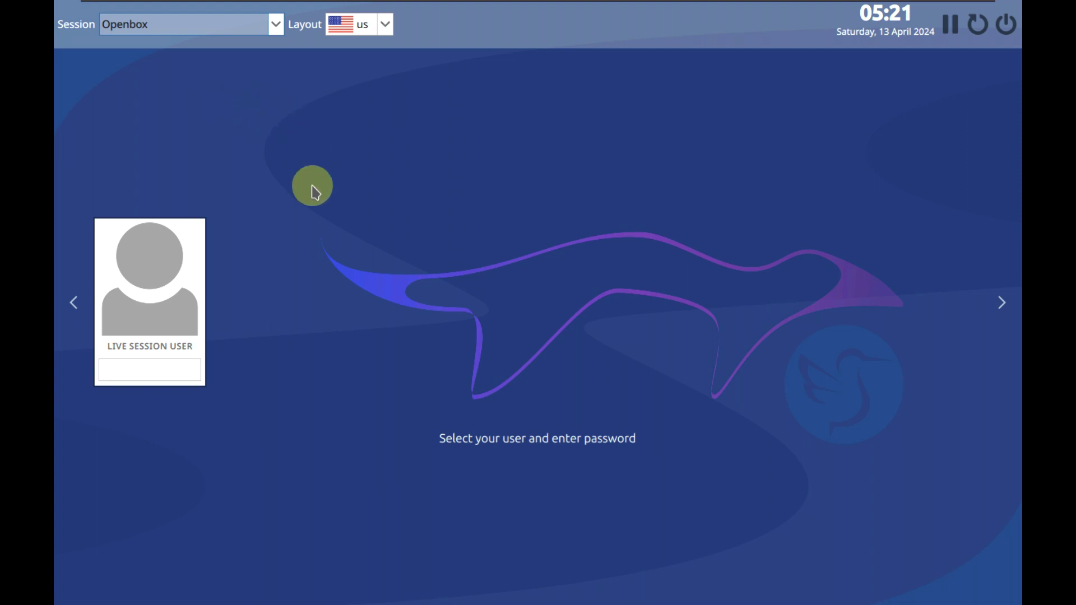
pyautogui.click(129, 301)
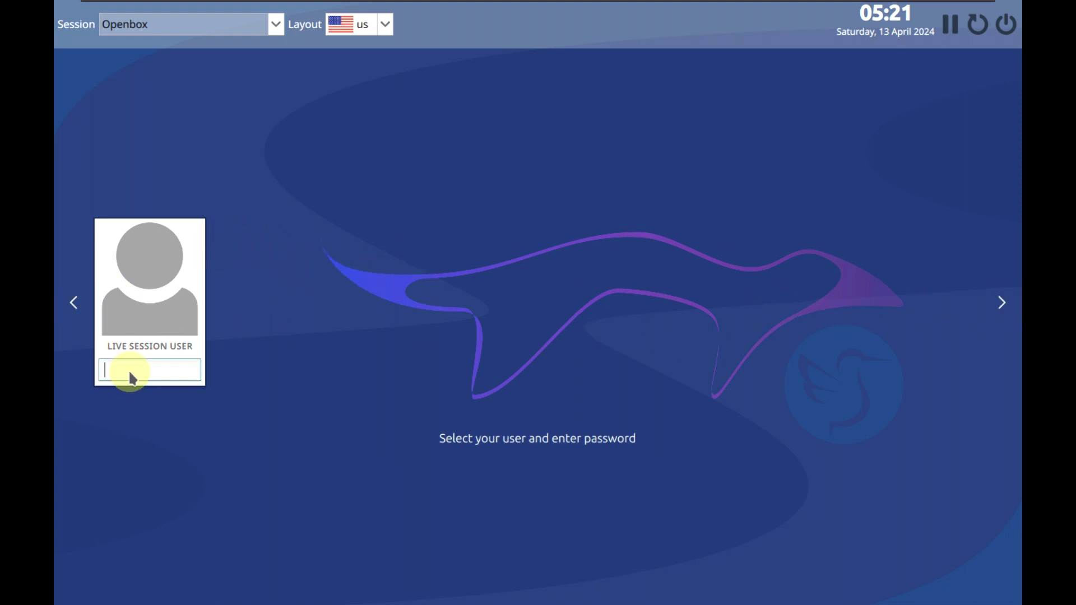
pyautogui.press('Return')
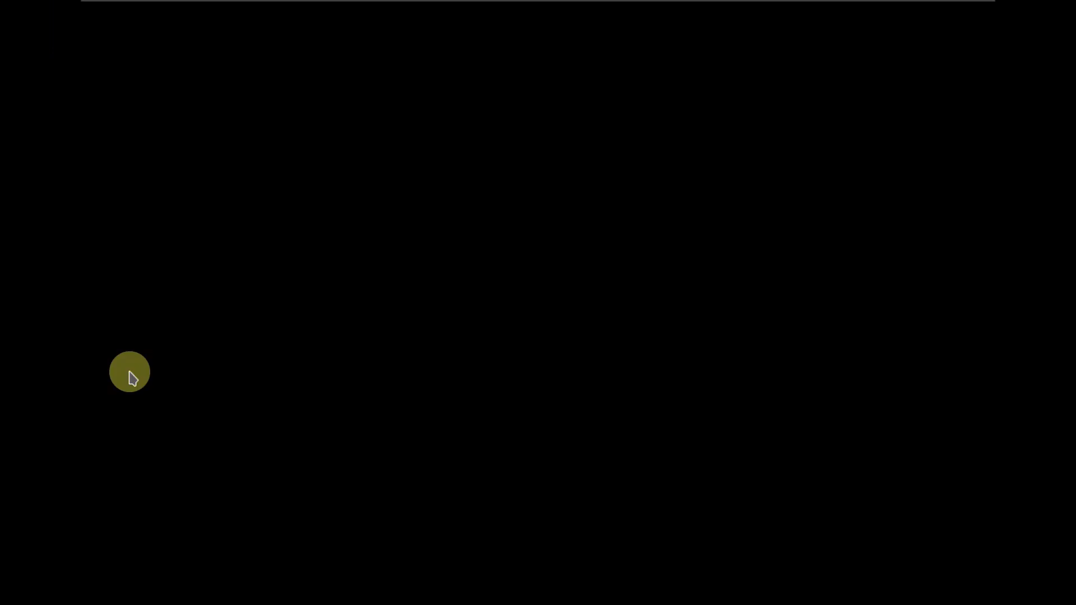